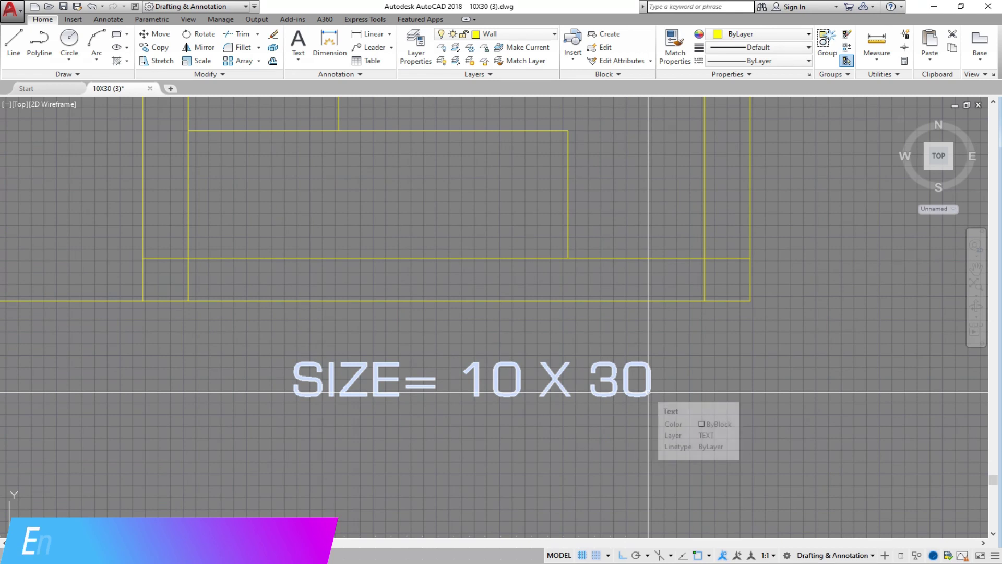
Zoom around the plan's top-left corner to place the 9" wall-thickness dimension
scroll(448, 432, "down", 4)
scroll(441, 433, "down", 4)
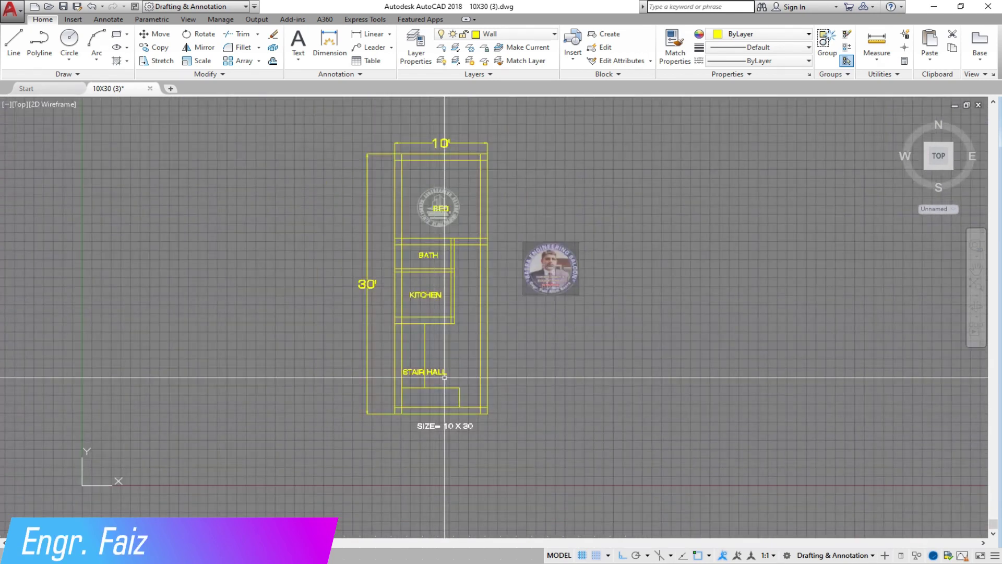
scroll(436, 175, "up", 2)
scroll(252, 161, "up", 4)
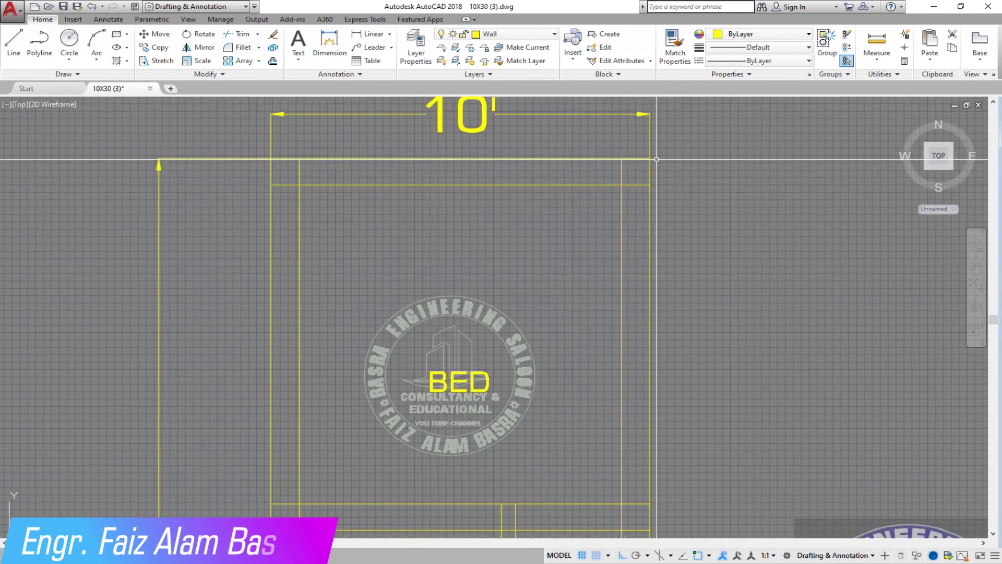
scroll(285, 131, "down", 4)
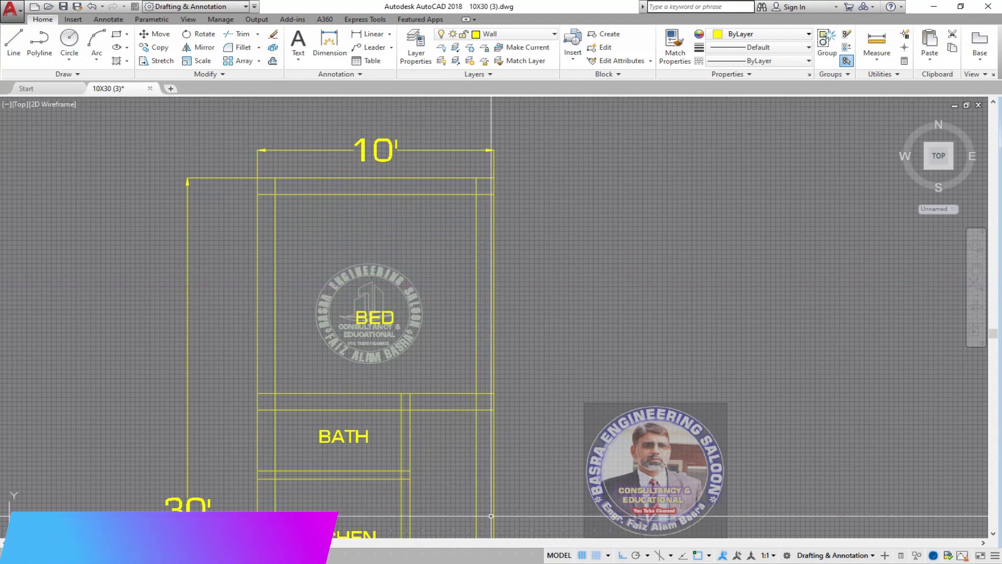
scroll(430, 202, "down", 4)
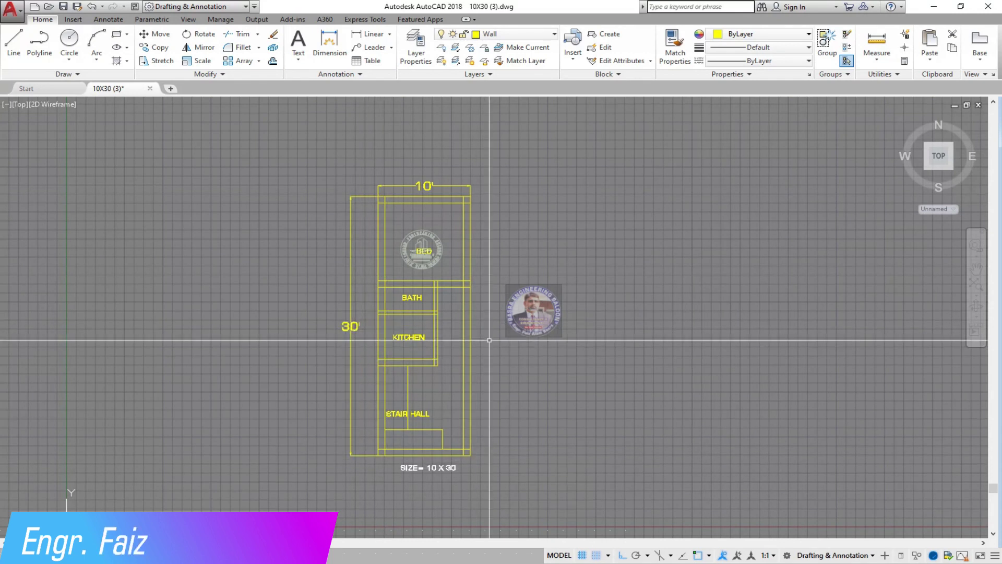
scroll(440, 249, "up", 5)
scroll(373, 306, "down", 2)
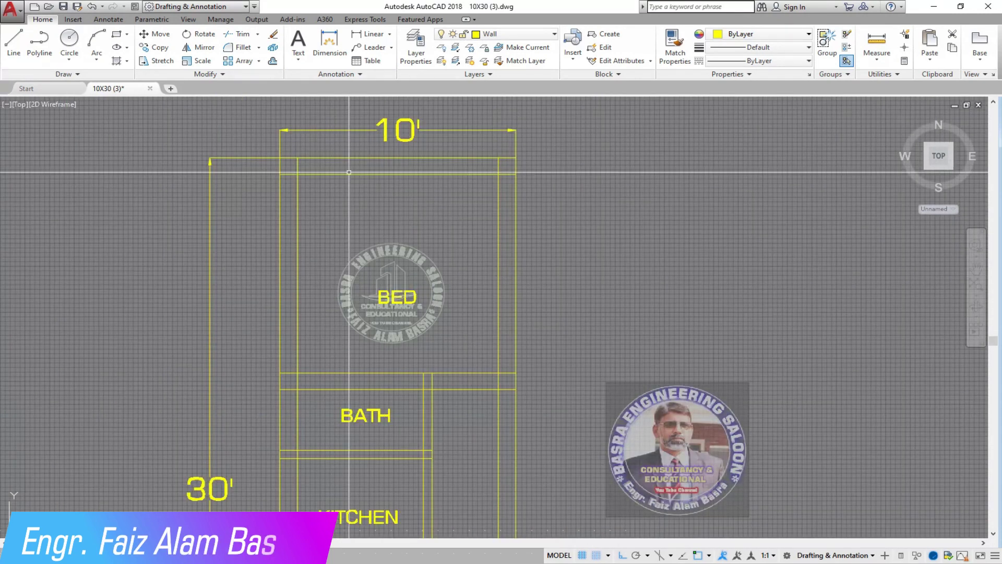
scroll(287, 125, "up", 4)
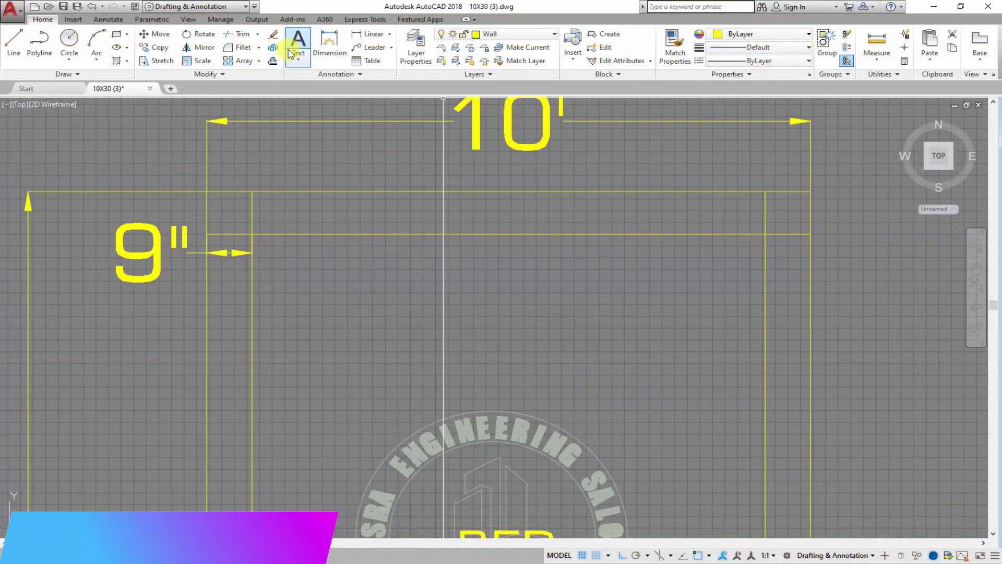
scroll(320, 184, "down", 4)
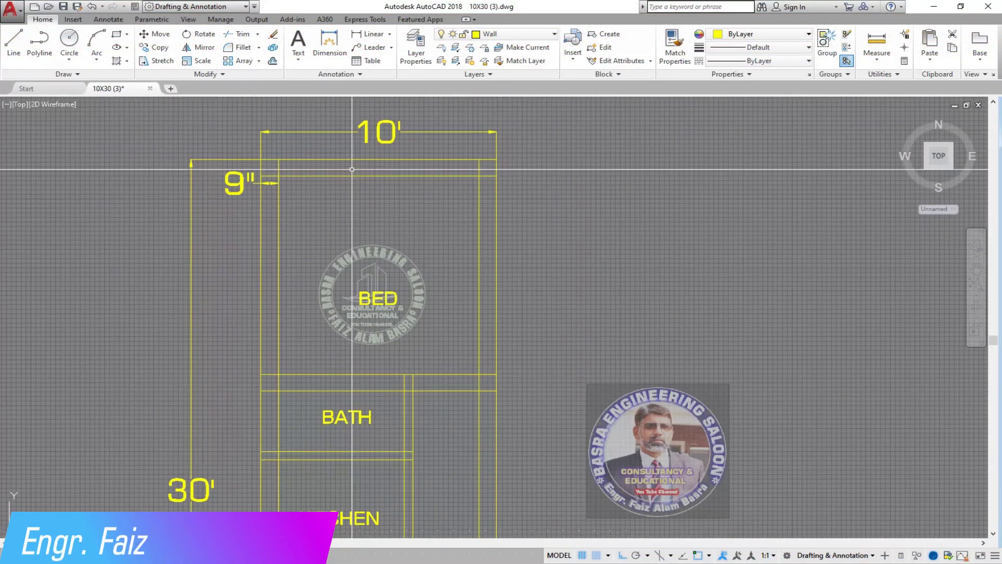
Add a linear dimension showing the 4 1/2" partition beside the bath
scroll(282, 462, "down", 3)
scroll(489, 446, "up", 3)
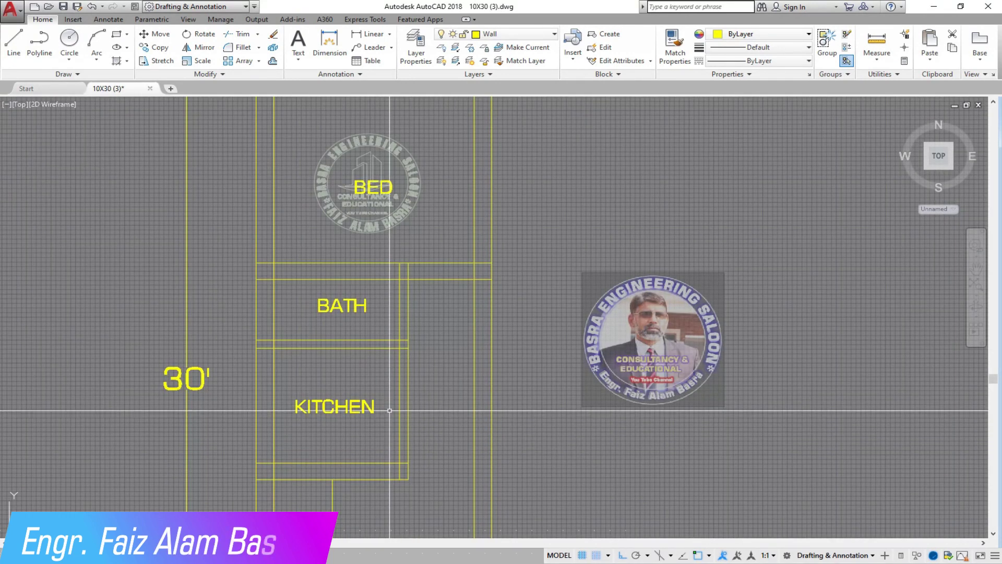
scroll(429, 344, "up", 5)
left_click(374, 42)
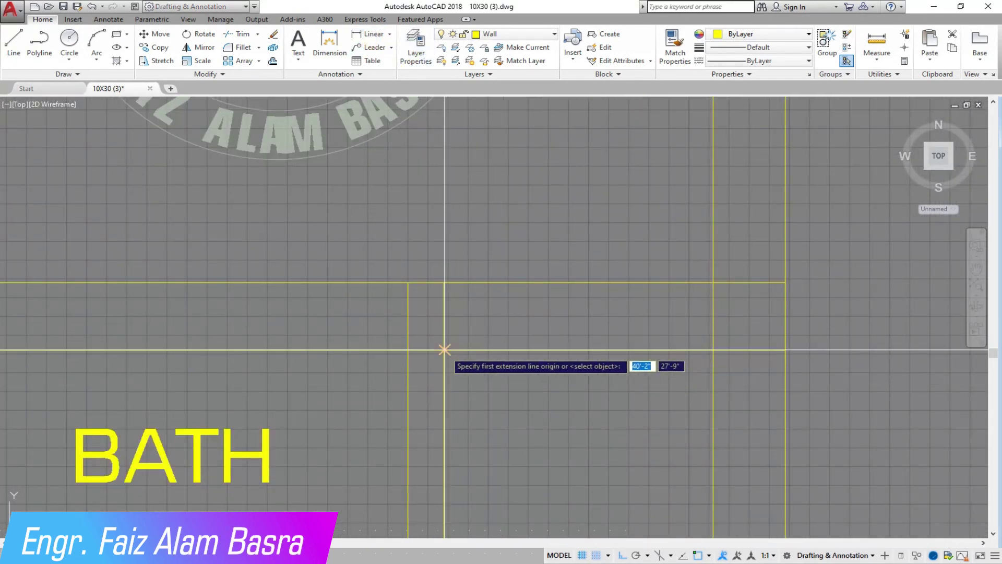
left_click(408, 350)
left_click(365, 330)
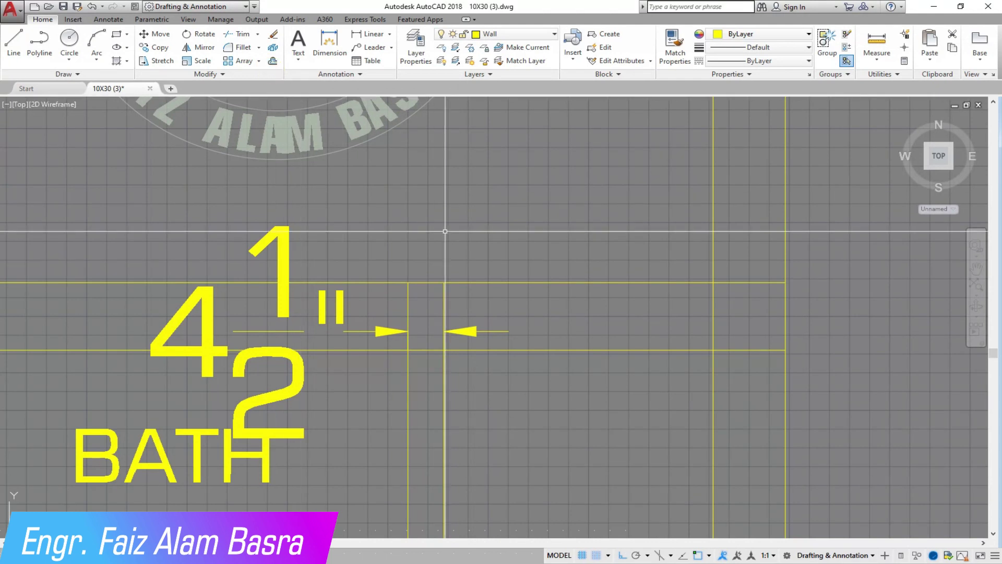
Window-select the 10', 9" and 4 1/2" dimensions and erase them
scroll(445, 231, "down", 5)
scroll(399, 198, "up", 3)
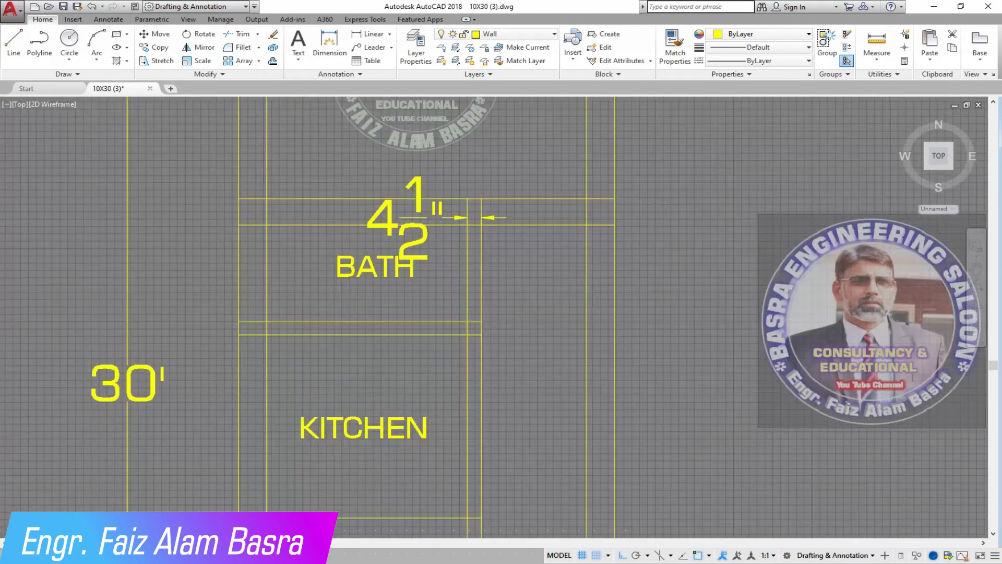
scroll(399, 209, "up", 3)
scroll(515, 331, "down", 2)
scroll(391, 345, "up", 2)
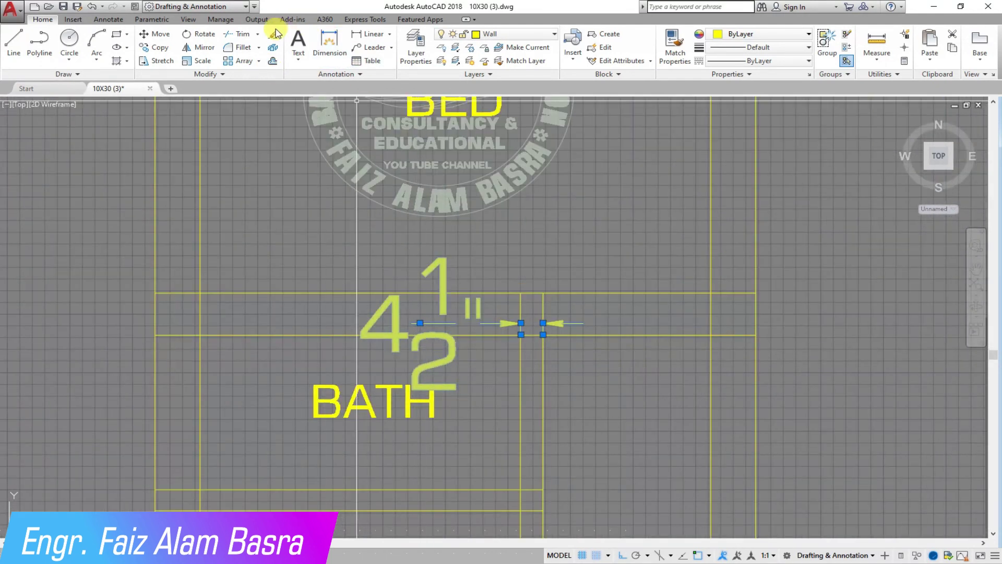
scroll(429, 435, "down", 4)
scroll(312, 144, "up", 3)
left_click(480, 214)
left_click(337, 131)
scroll(412, 256, "up", 4)
scroll(412, 255, "down", 4)
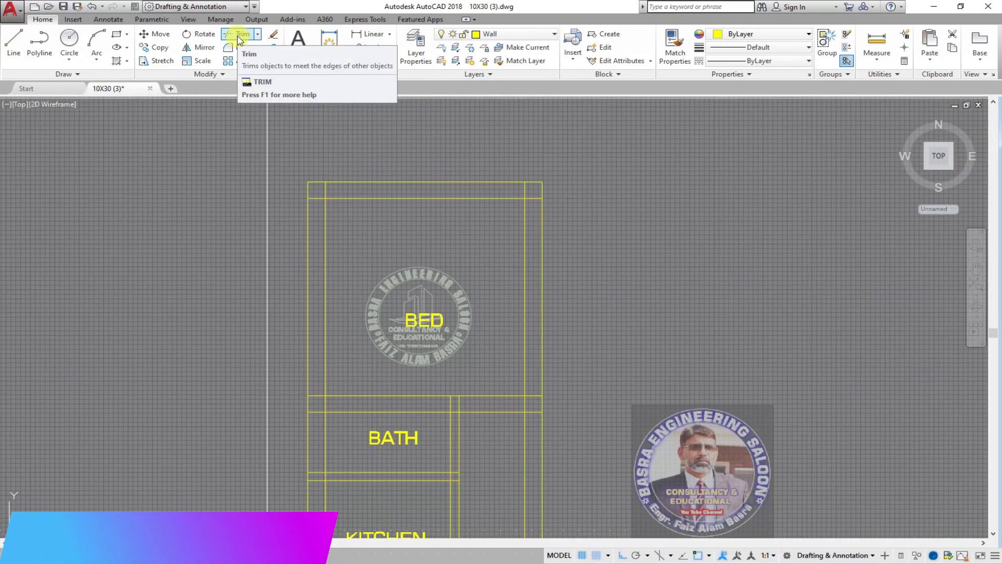
Trim the overlapping wall lines at the kitchen partition junction
scroll(325, 182, "up", 5)
scroll(315, 280, "down", 2)
scroll(172, 188, "down", 3)
scroll(689, 266, "up", 5)
left_click(638, 182)
scroll(585, 168, "down", 4)
scroll(668, 266, "up", 5)
left_click(444, 159)
scroll(604, 231, "down", 3)
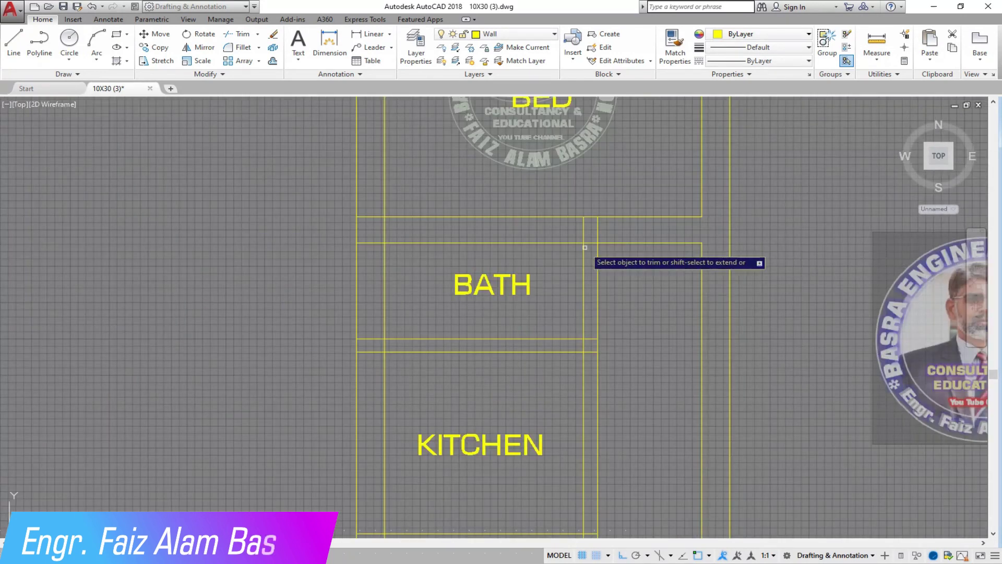
scroll(365, 369, "up", 4)
scroll(373, 330, "down", 1)
scroll(736, 329, "up", 3)
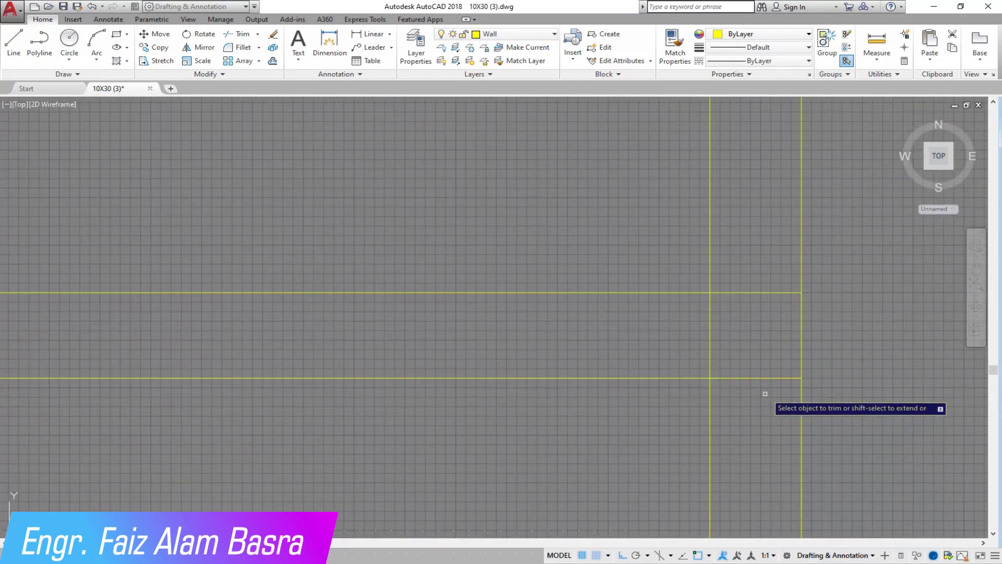
scroll(488, 290, "down", 3)
scroll(666, 224, "up", 2)
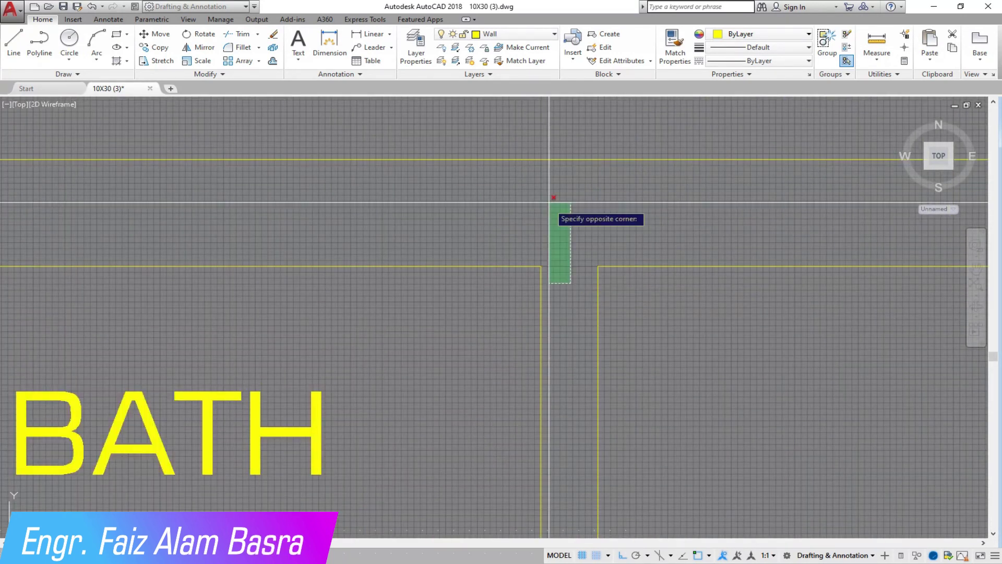
scroll(570, 255, "down", 3)
Trim the extra bath wall ends so the corners meet cleanly
left_click(425, 282)
scroll(420, 152, "up", 3)
scroll(451, 253, "down", 3)
scroll(438, 367, "up", 3)
scroll(427, 320, "down", 3)
scroll(485, 312, "up", 3)
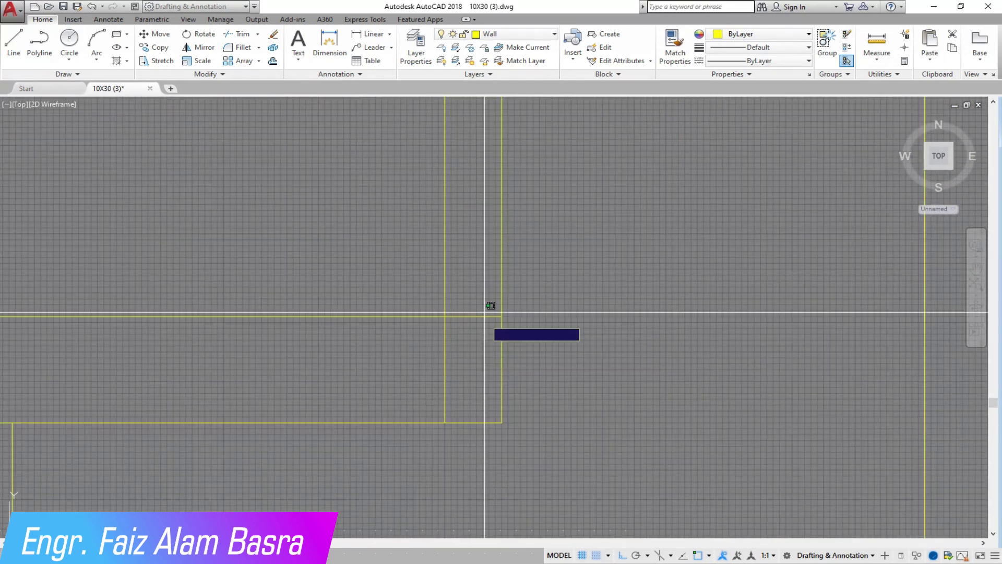
scroll(410, 361, "down", 3)
scroll(530, 340, "up", 3)
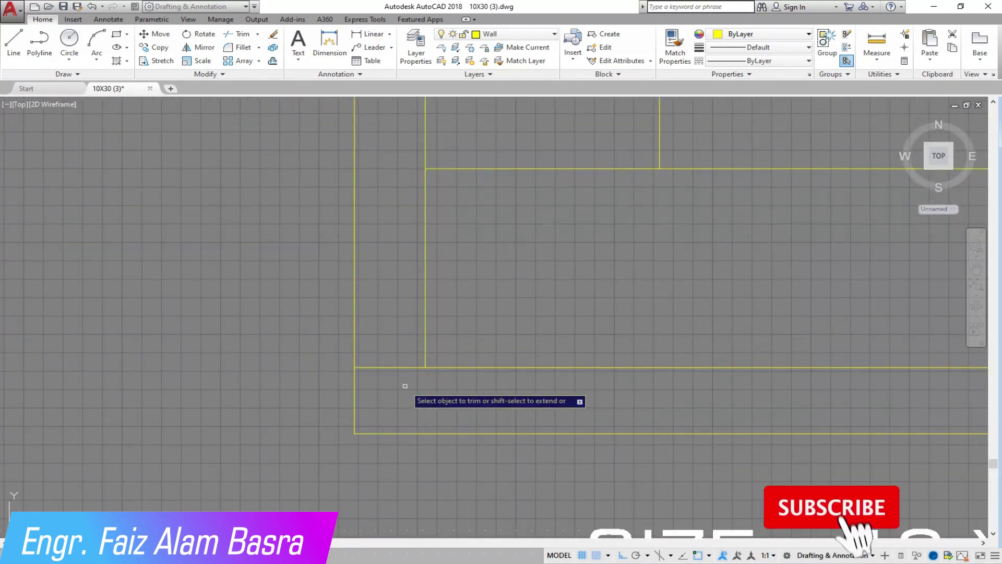
scroll(373, 403, "down", 3)
scroll(744, 382, "up", 5)
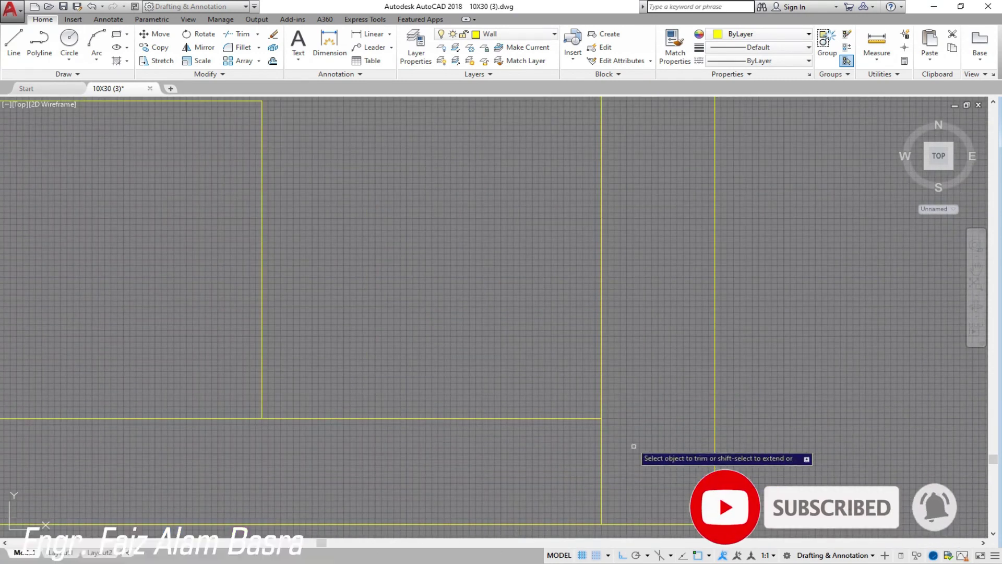
Trim the stair-hall wall ends at the partition junction
left_click(660, 425)
scroll(605, 420, "down", 2)
scroll(600, 397, "down", 6)
scroll(537, 213, "down", 1)
scroll(590, 262, "up", 3)
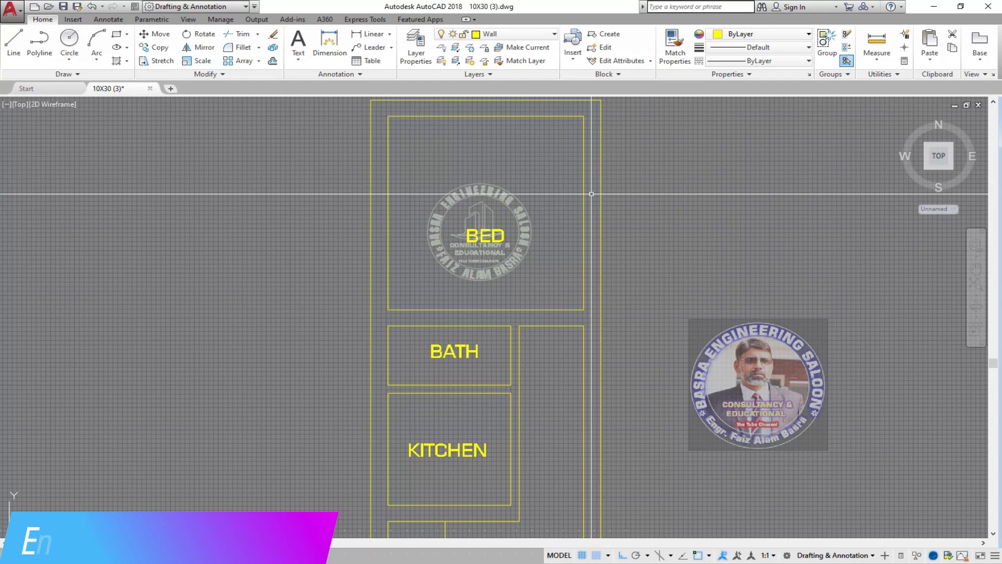
Stretch the bath's lower walls so the bath grows from 2'-9" to 4' deep
scroll(509, 191, "down", 2)
scroll(466, 274, "up", 4)
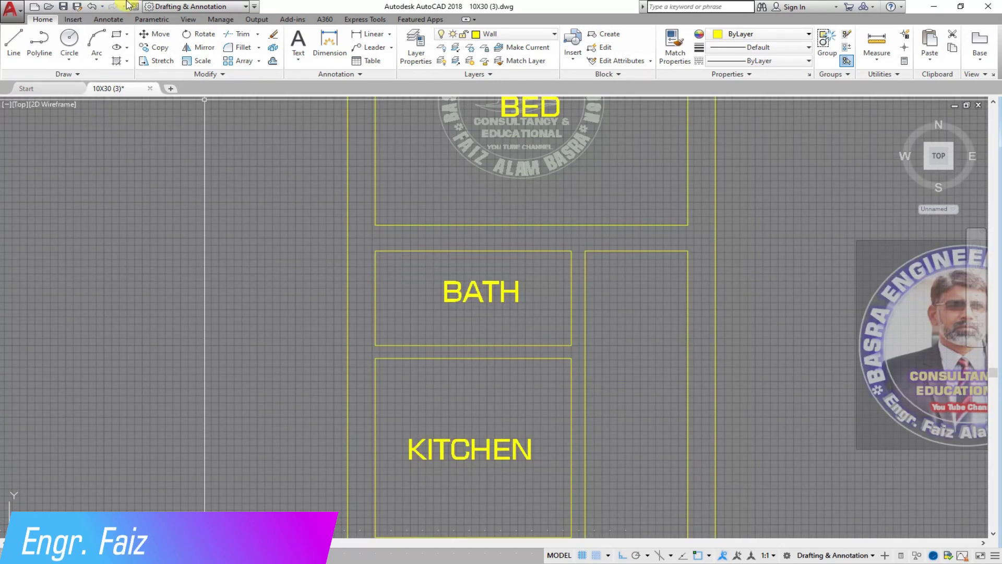
left_click(375, 299)
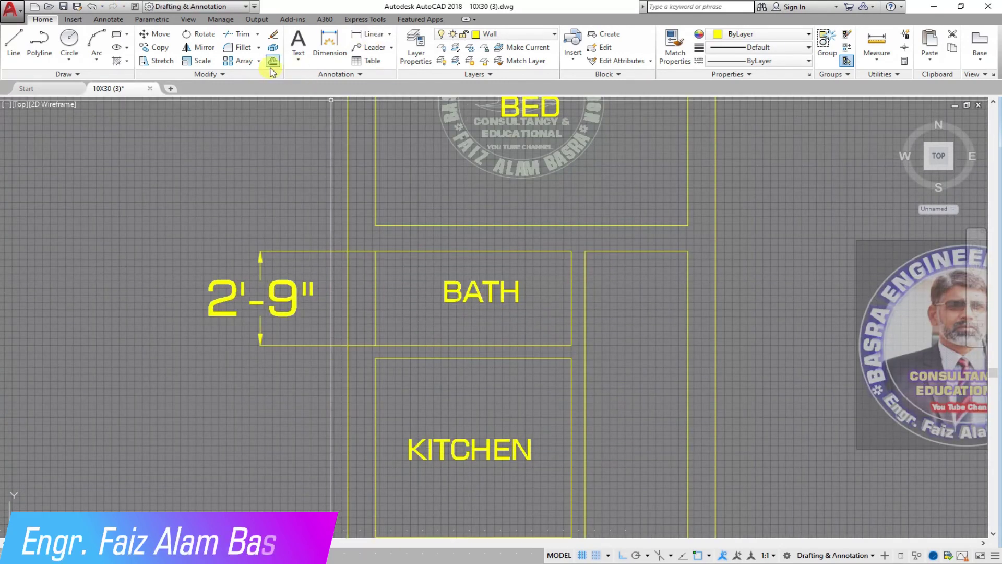
left_click(496, 374)
left_click(320, 332)
key("Return")
left_click(199, 371)
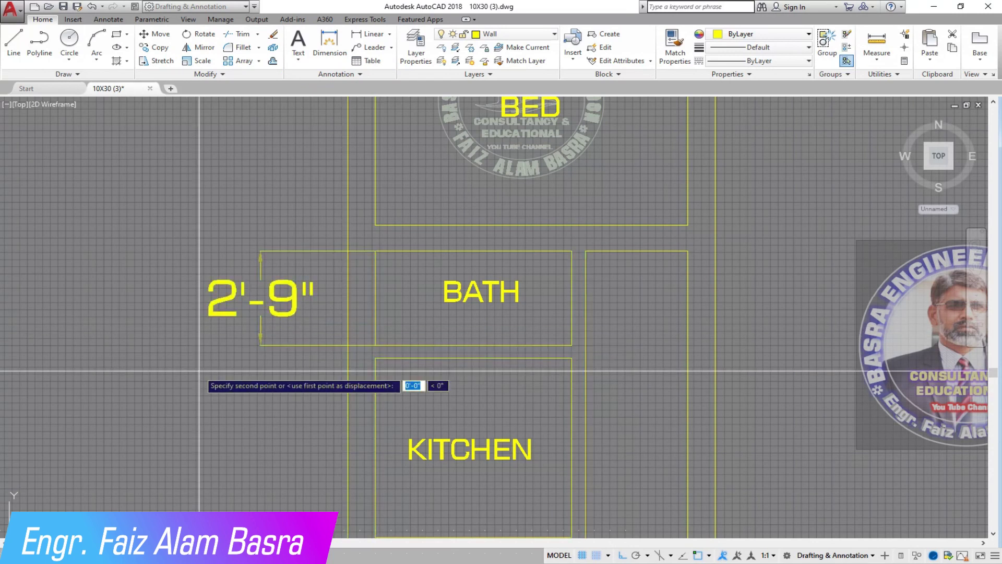
left_click(195, 413)
Stretch the kitchen's lower walls to make the kitchen 5'-6" deep
scroll(424, 292, "down", 3)
scroll(394, 288, "up", 1)
scroll(452, 309, "up", 2)
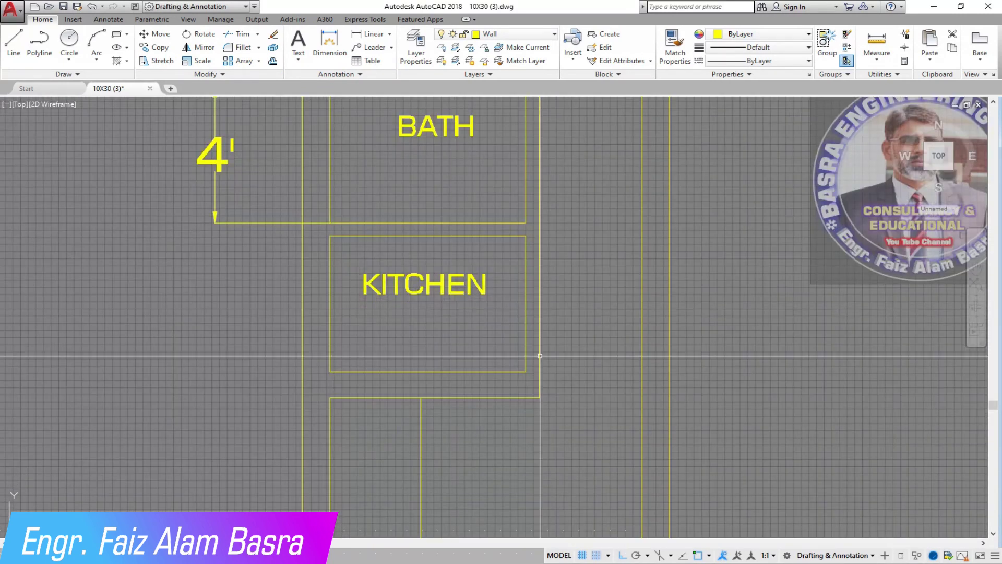
scroll(483, 401, "up", 2)
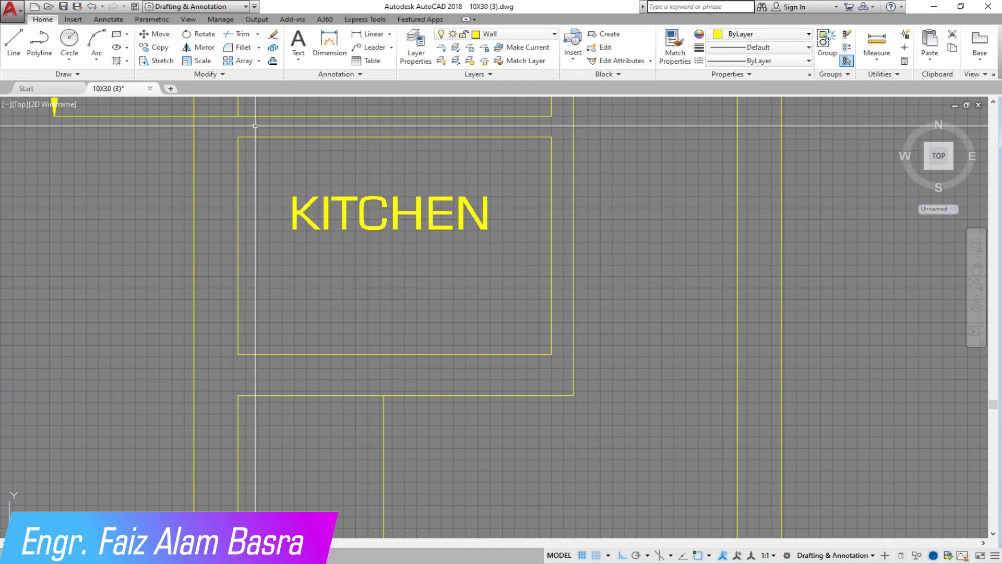
left_click(552, 362)
left_click(240, 320)
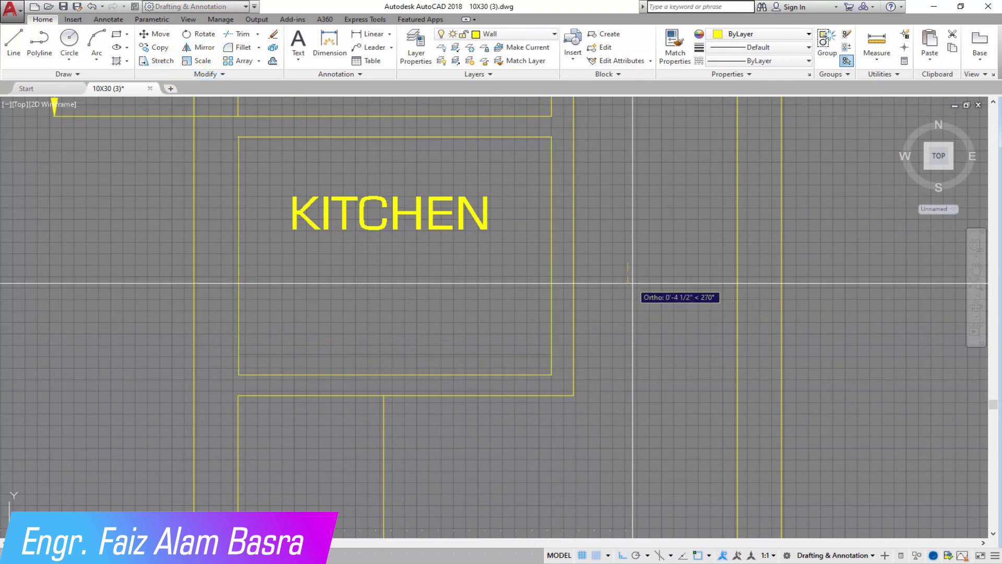
type("45")
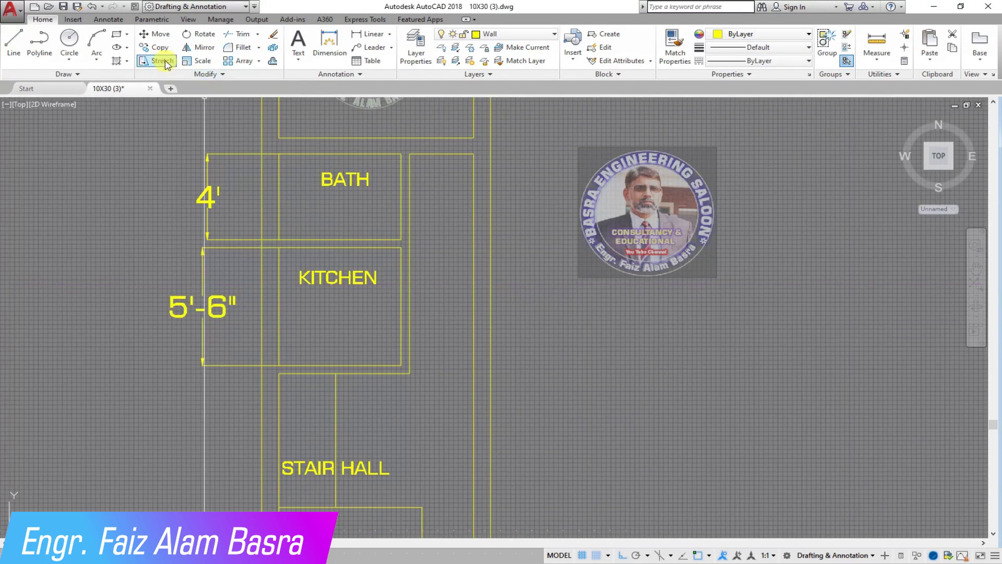
left_click_drag(449, 405, 151, 344)
key("Return")
left_click(138, 340)
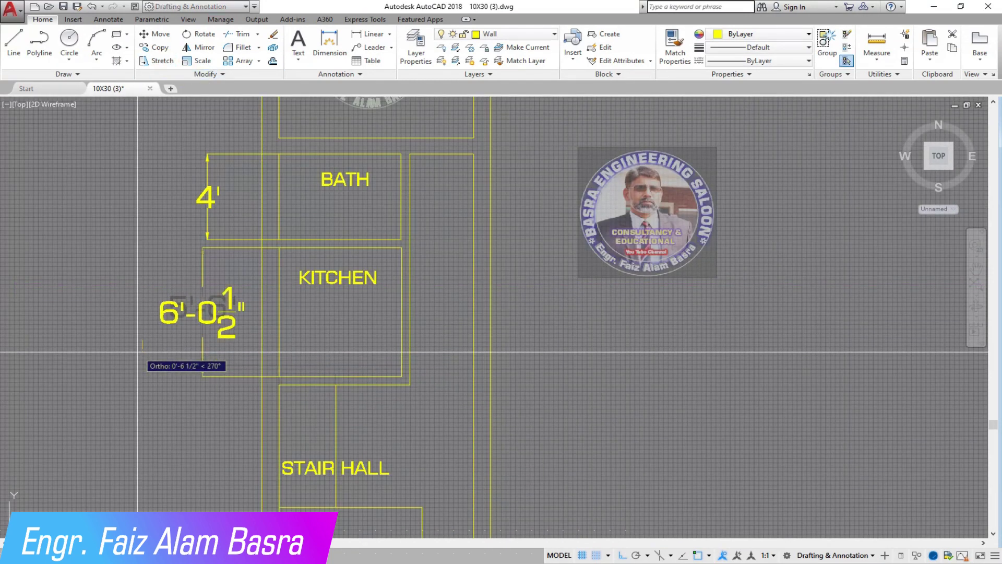
type("6")
key("Return")
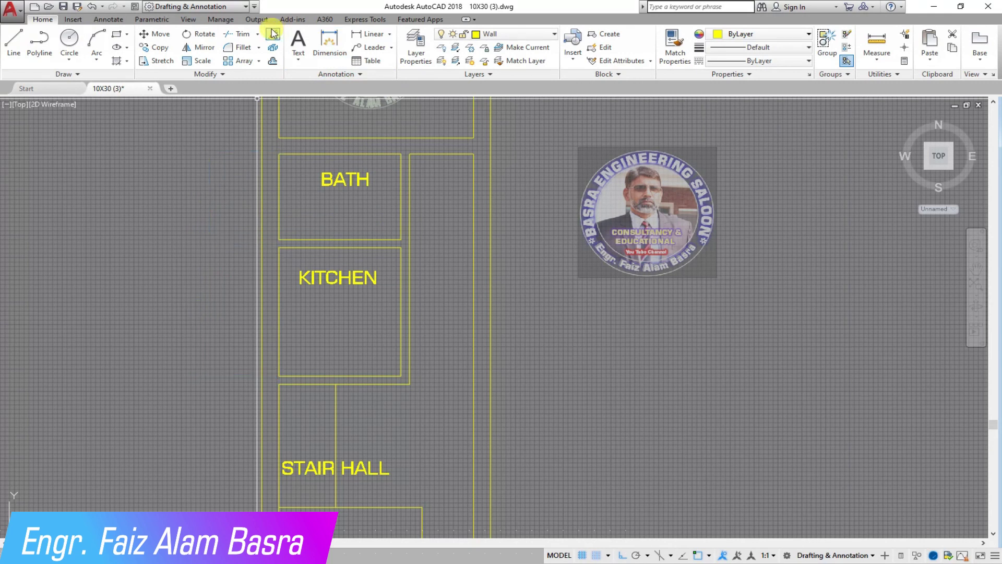
left_click(271, 34)
scroll(293, 353, "down", 3)
scroll(345, 472, "up", 3)
scroll(421, 515, "up", 2)
scroll(413, 402, "up", 3)
left_click(160, 61)
left_click(407, 441)
left_click(391, 280)
key("Return")
scroll(517, 427, "down", 2)
scroll(516, 427, "down", 2)
scroll(516, 427, "down", 2)
scroll(480, 365, "down", 2)
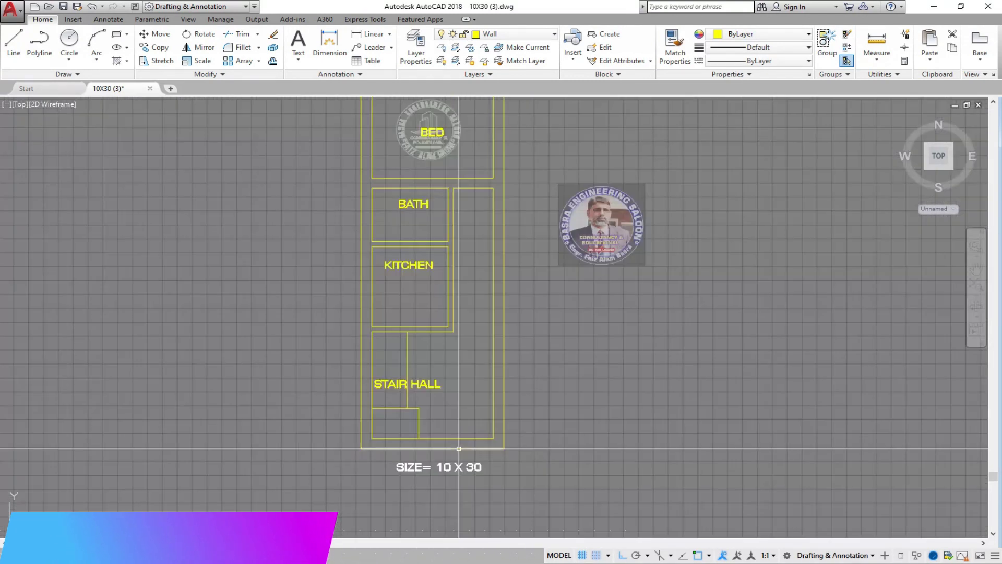
scroll(496, 204, "up", 3)
scroll(531, 225, "up", 2)
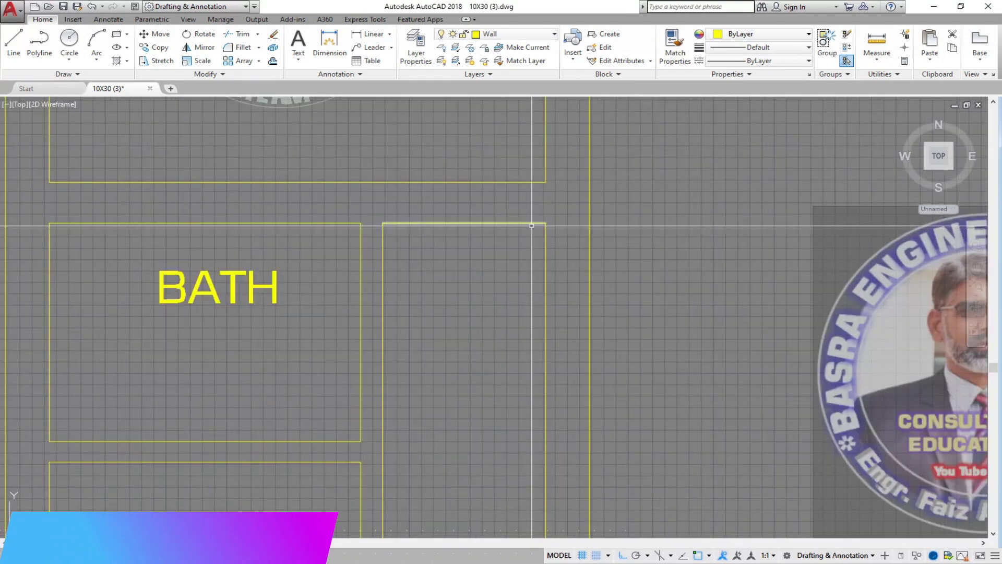
left_click(273, 62)
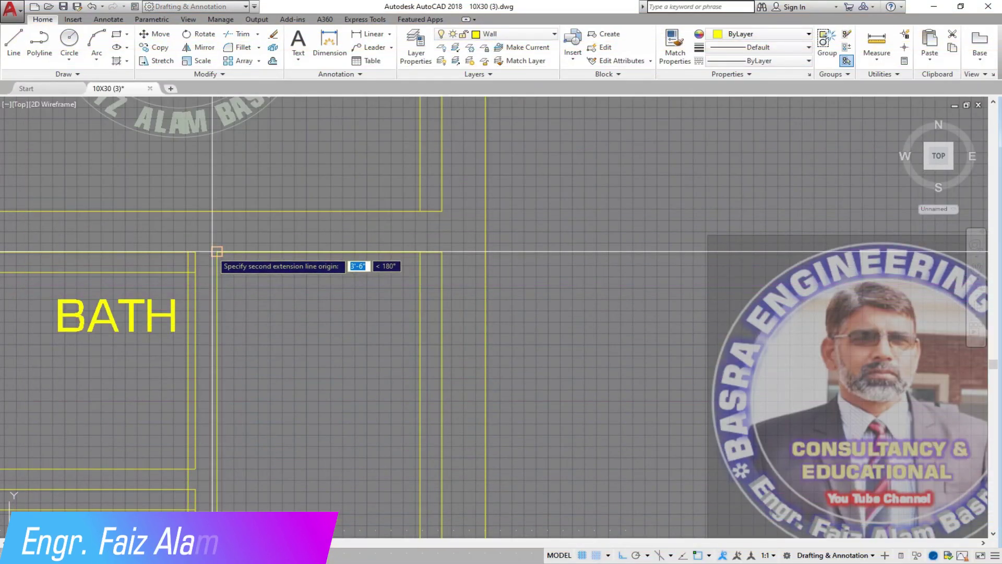
Place the 3'-6" opening dimension, then delete it
left_click(217, 252)
left_click(313, 286)
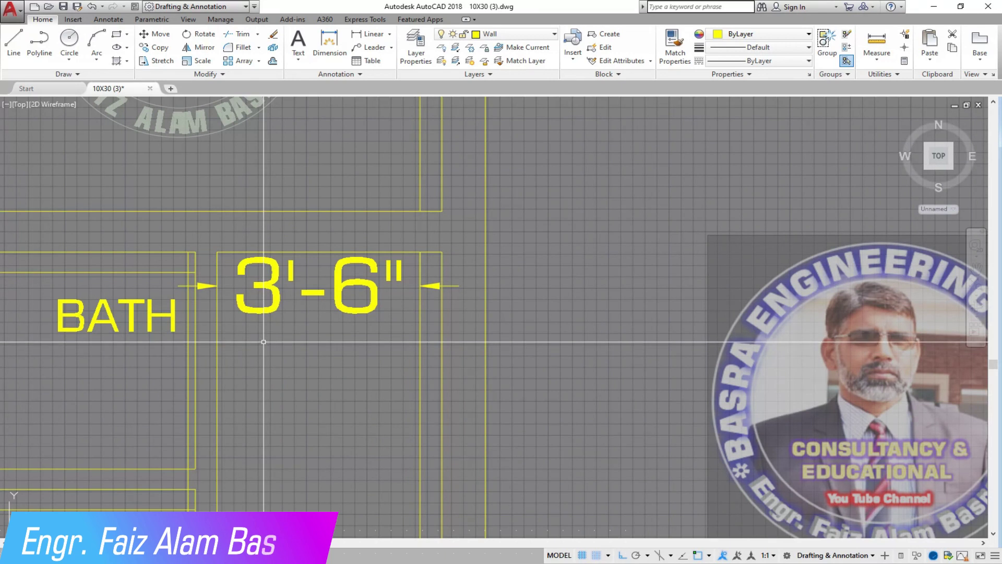
left_click(268, 301)
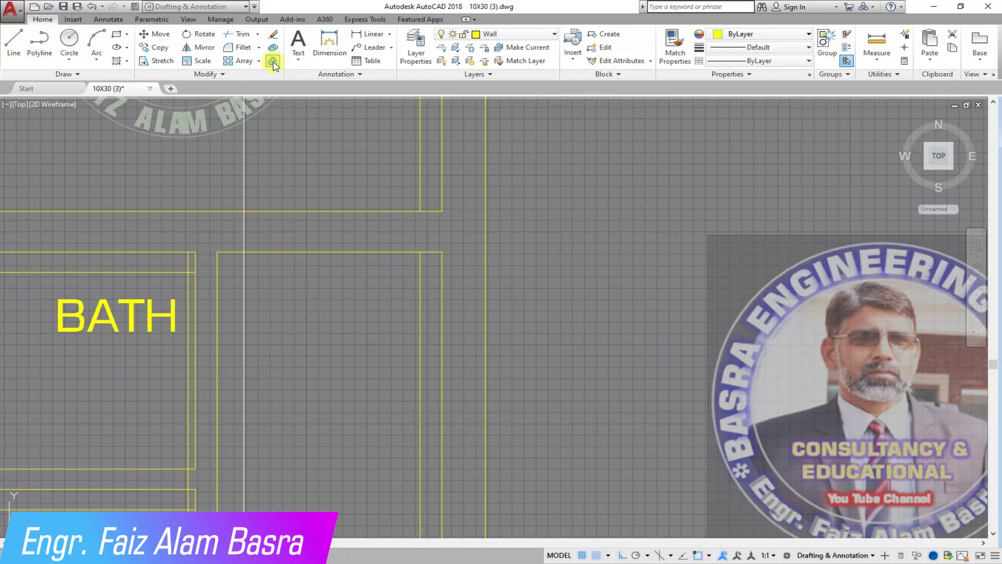
Offset wall lines inside BATH and KITCHEN to mark the door-opening edges
left_click(372, 280)
scroll(434, 308, "up", 2)
scroll(271, 135, "down", 2)
scroll(400, 190, "down", 2)
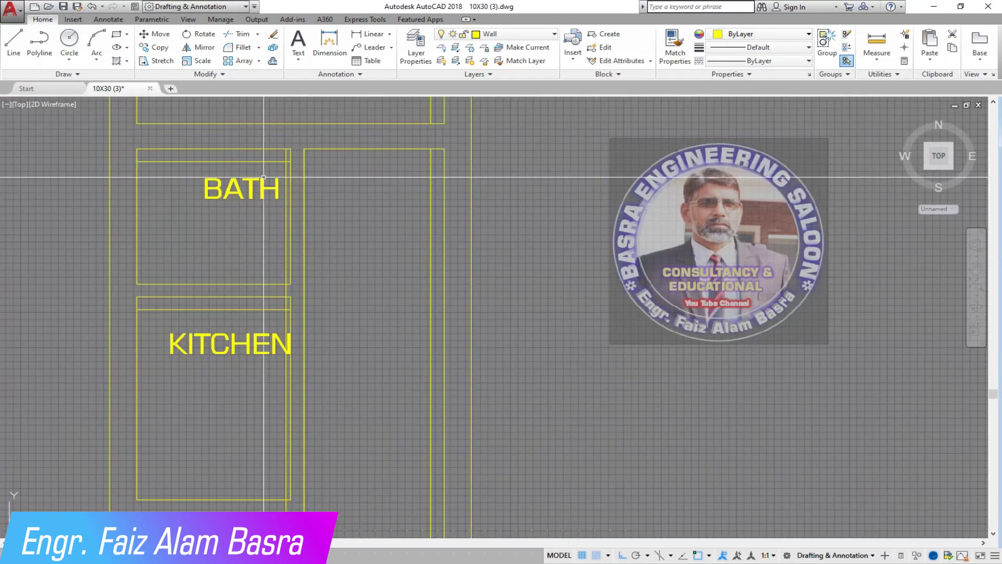
scroll(228, 159, "up", 1)
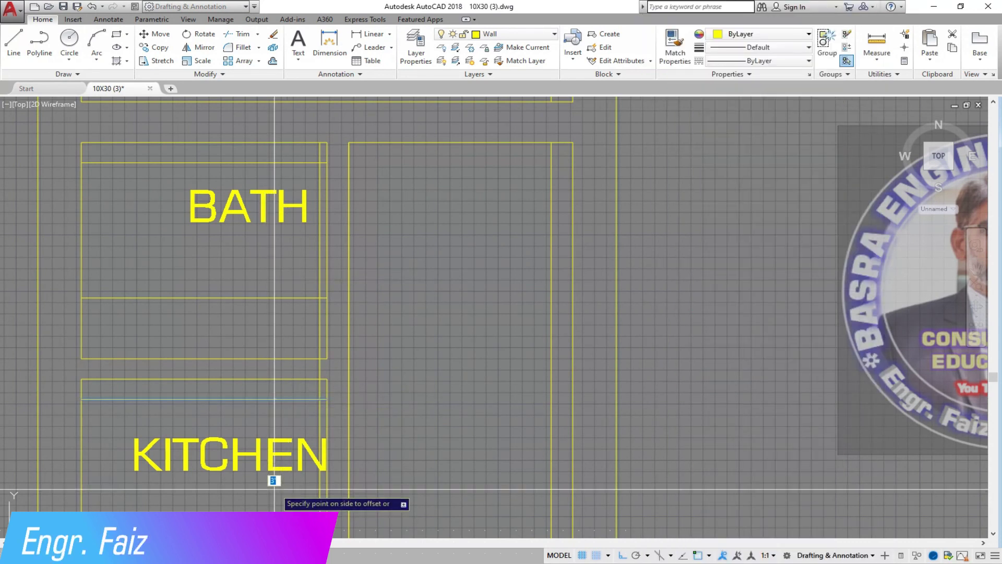
scroll(274, 480, "down", 3)
scroll(273, 380, "up", 2)
scroll(287, 257, "down", 3)
scroll(286, 257, "up", 3)
right_click(311, 261)
left_click(311, 259)
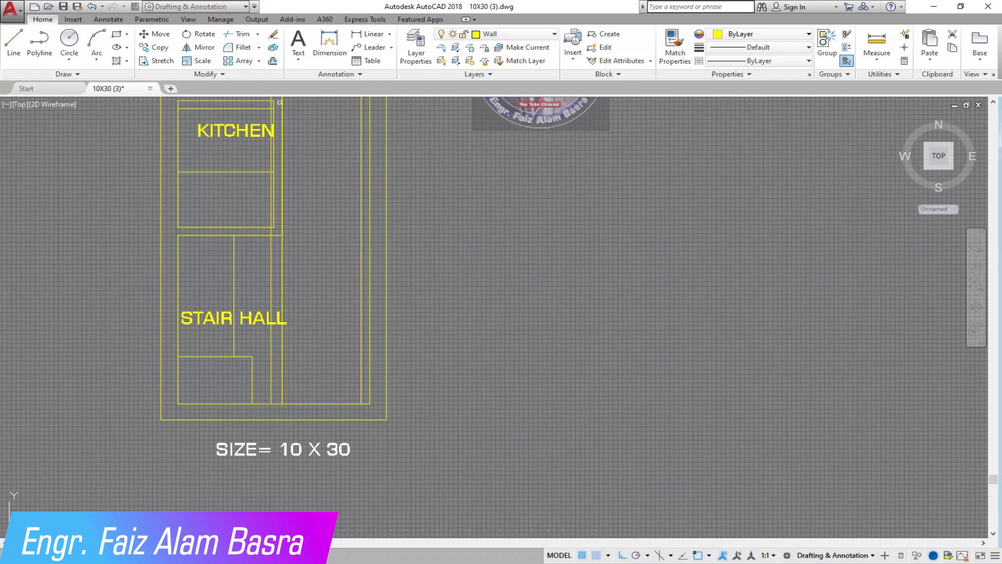
Extend the offset opening lines up to the boundary walls with EX
type("ex")
key("Return")
scroll(314, 389, "up", 5)
left_click(625, 447)
scroll(525, 353, "down", 2)
scroll(202, 297, "down", 2)
scroll(369, 217, "down", 3)
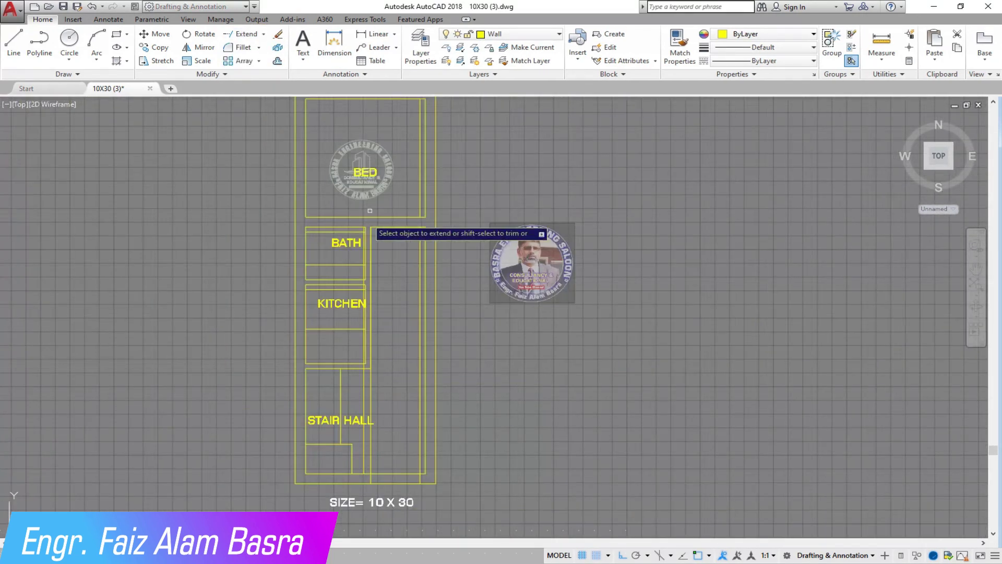
Finish extending the offset lines to the walls at the door openings
scroll(537, 331, "up", 3)
scroll(475, 307, "up", 2)
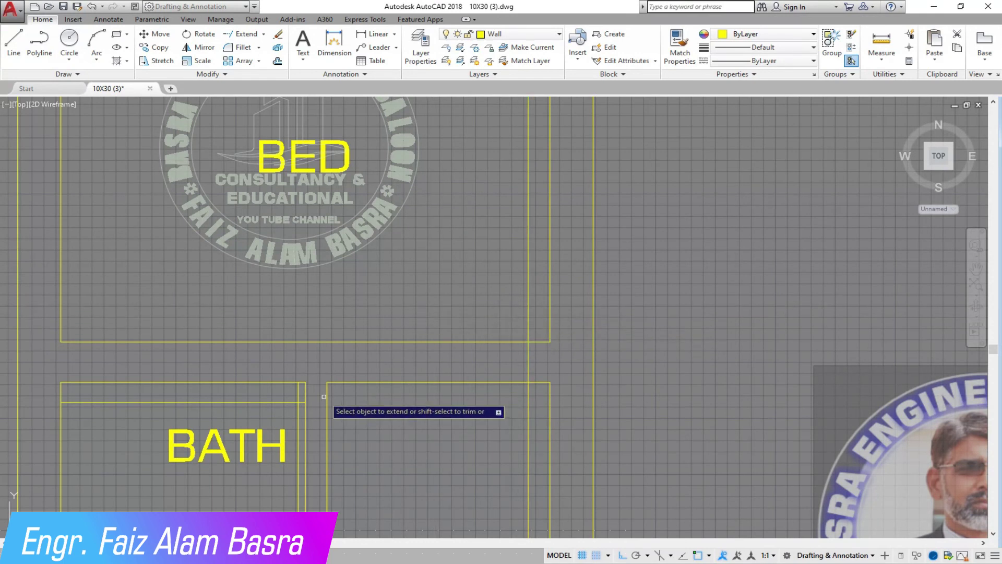
scroll(345, 234, "down", 3)
scroll(342, 289, "up", 5)
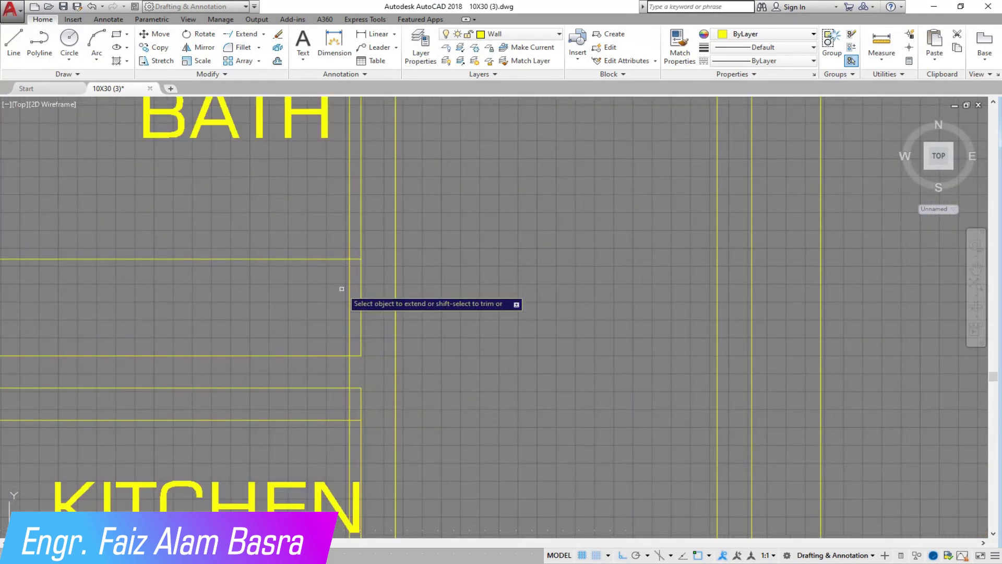
scroll(354, 194, "down", 3)
scroll(373, 292, "up", 3)
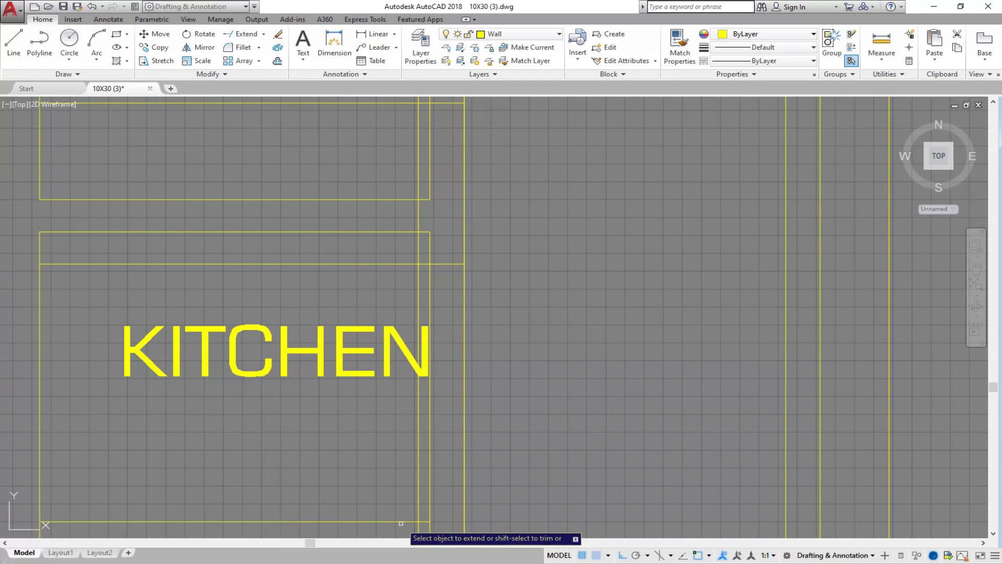
right_click(527, 328)
left_click(532, 343)
scroll(523, 384, "down", 5)
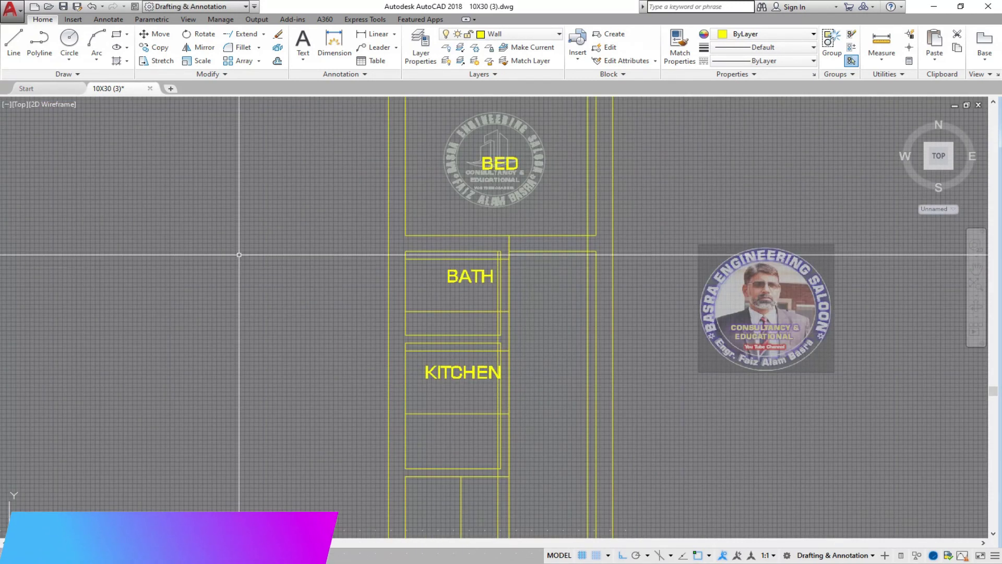
Trim the wall segment between the offset lines at the STAIR HALL opening
left_click(264, 33)
left_click(240, 47)
scroll(520, 241, "up", 2)
scroll(551, 188, "up", 2)
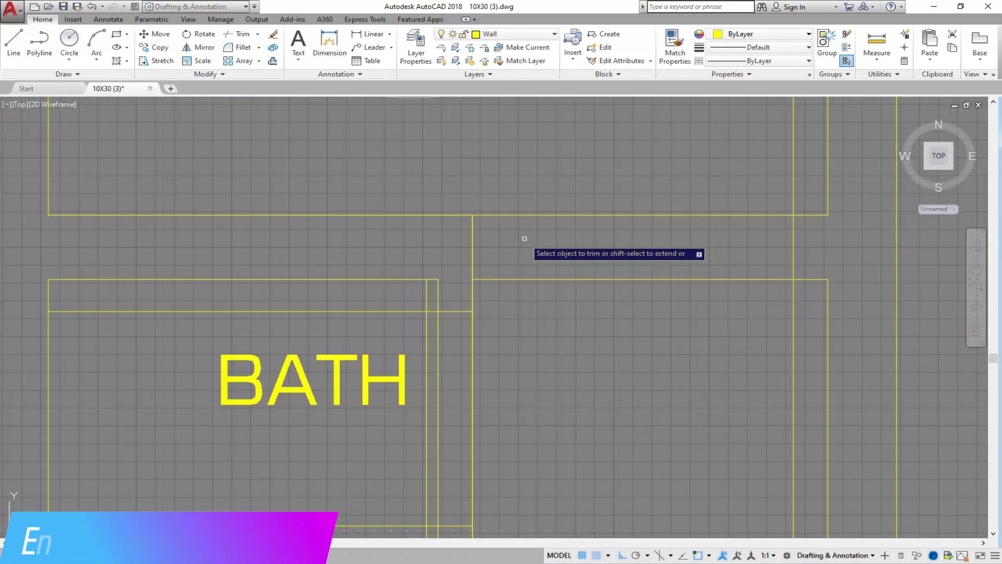
scroll(645, 216, "down", 1)
scroll(649, 297, "down", 4)
scroll(529, 216, "down", 5)
scroll(566, 380, "up", 5)
left_click(539, 466)
left_click(524, 423)
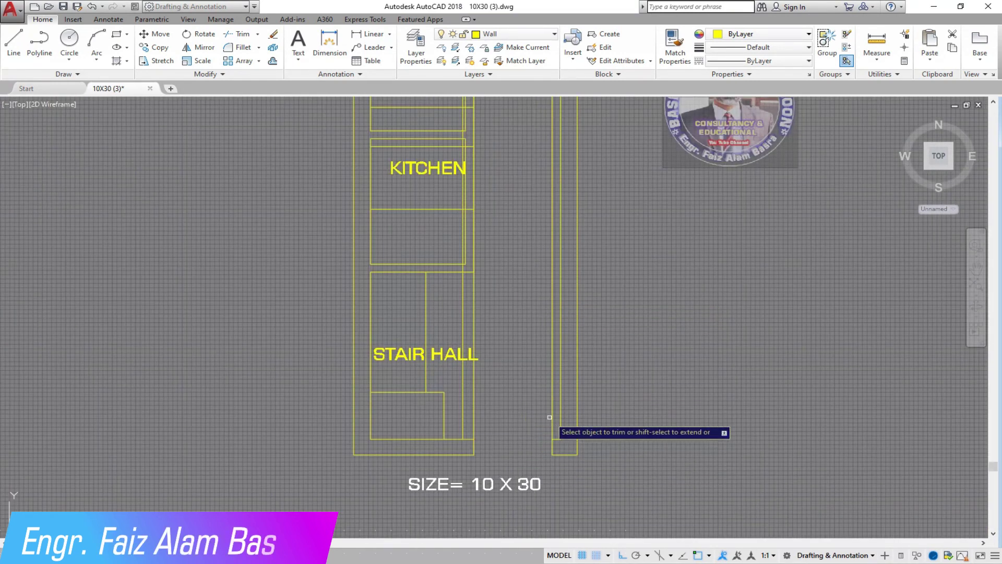
scroll(544, 412, "down", 2)
scroll(495, 428, "up", 2)
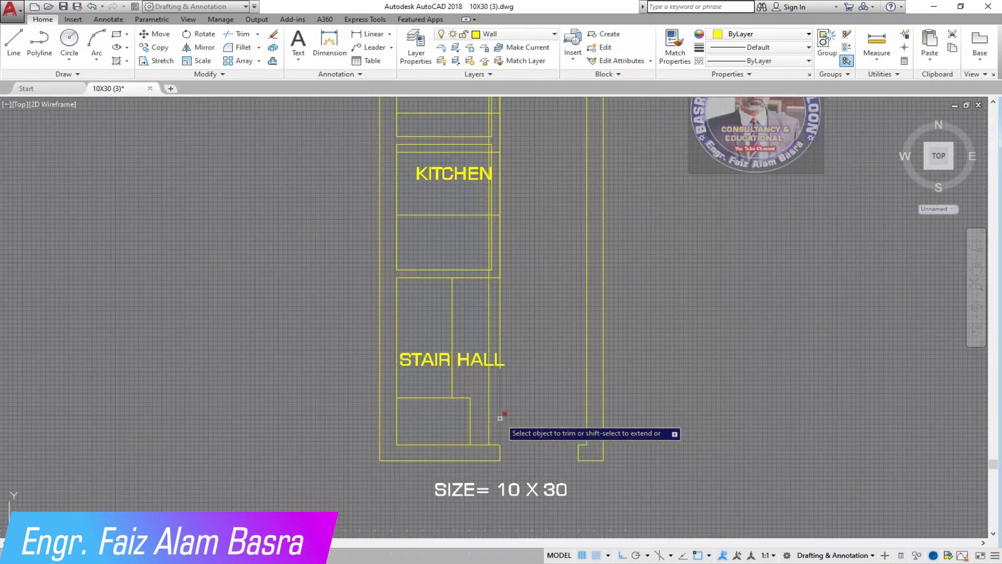
scroll(503, 318, "down", 2)
scroll(511, 167, "up", 5)
scroll(496, 167, "up", 4)
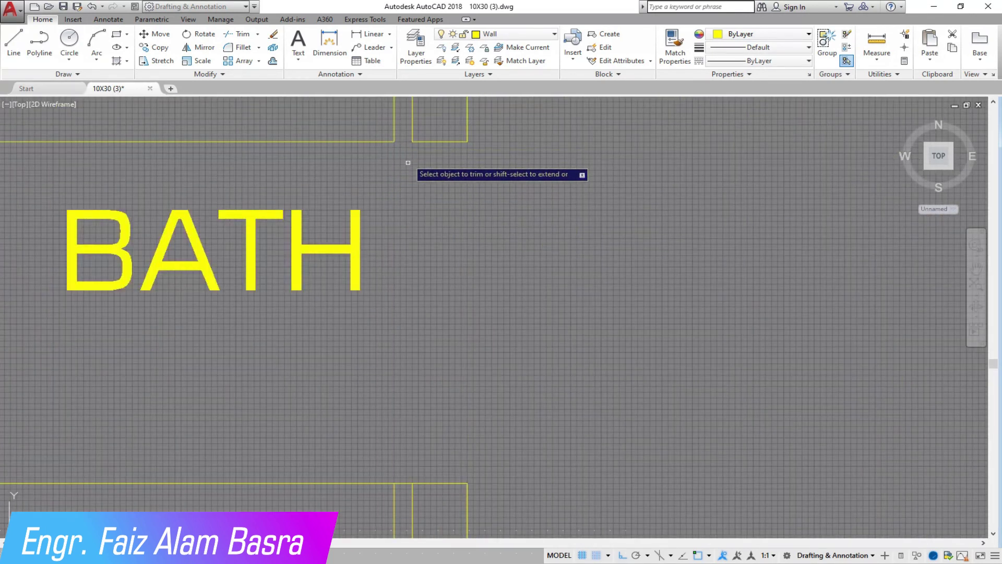
scroll(412, 220, "down", 3)
scroll(385, 208, "up", 2)
scroll(397, 334, "down", 1)
scroll(424, 339, "up", 2)
scroll(409, 342, "down", 4)
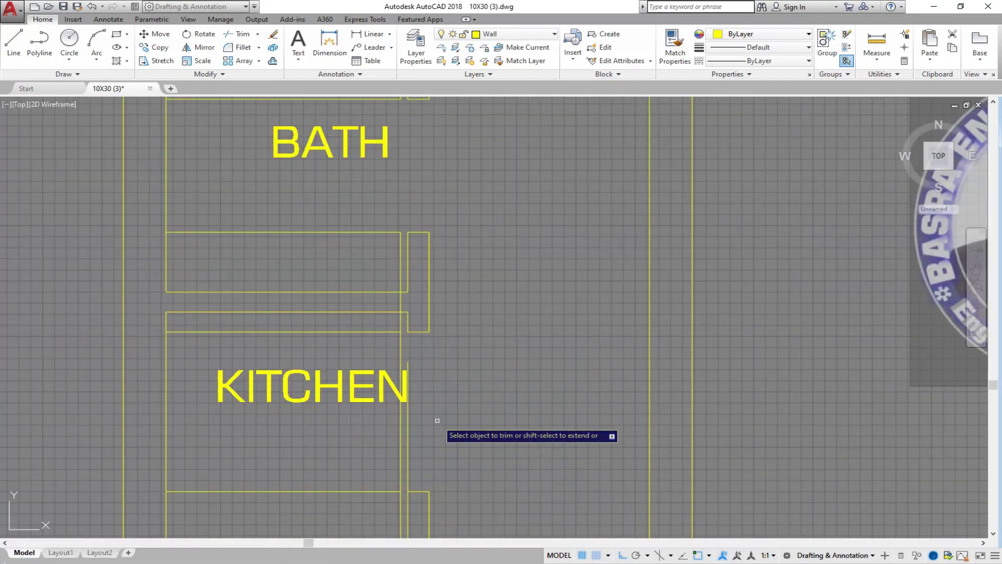
Trim out the wall across the KITCHEN door opening
left_click(476, 437)
left_click(446, 381)
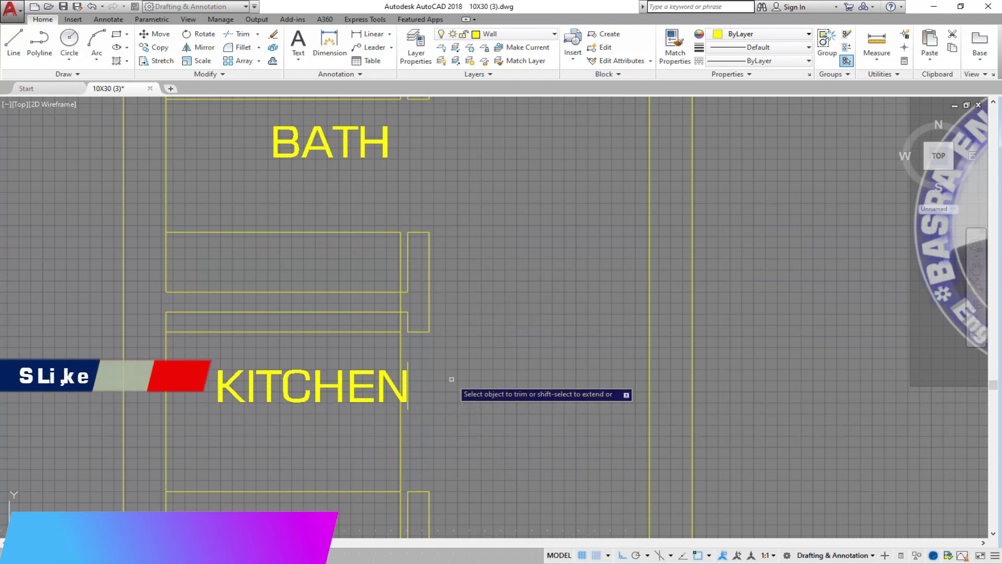
scroll(402, 516, "up", 4)
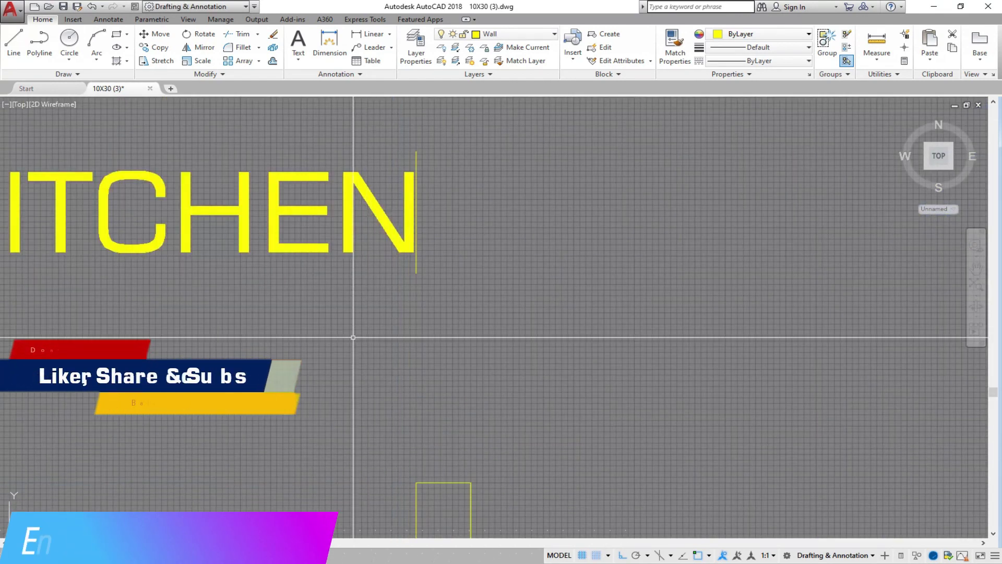
middle_click_drag(406, 136, 362, 324)
scroll(362, 323, "down", 3)
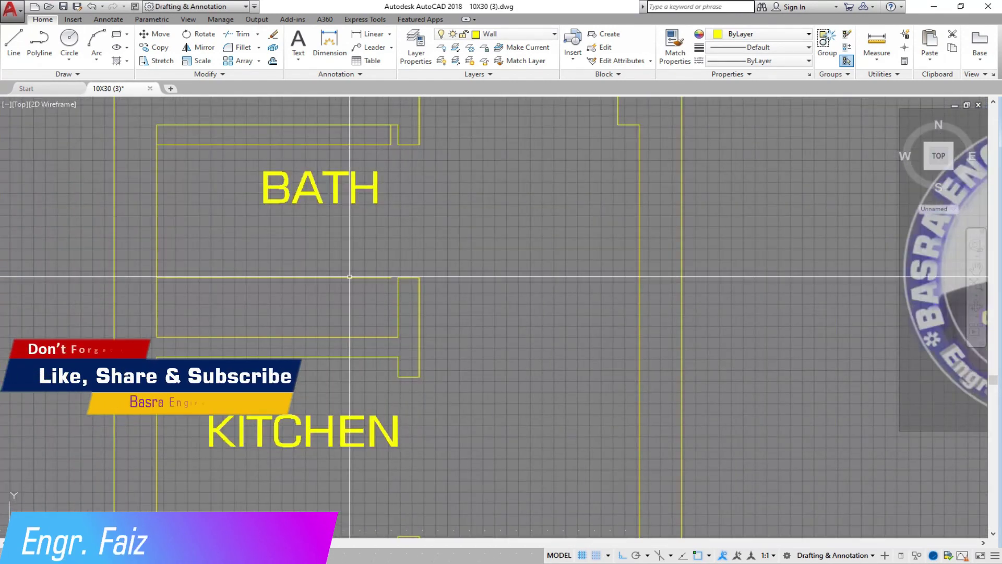
scroll(376, 130, "up", 4)
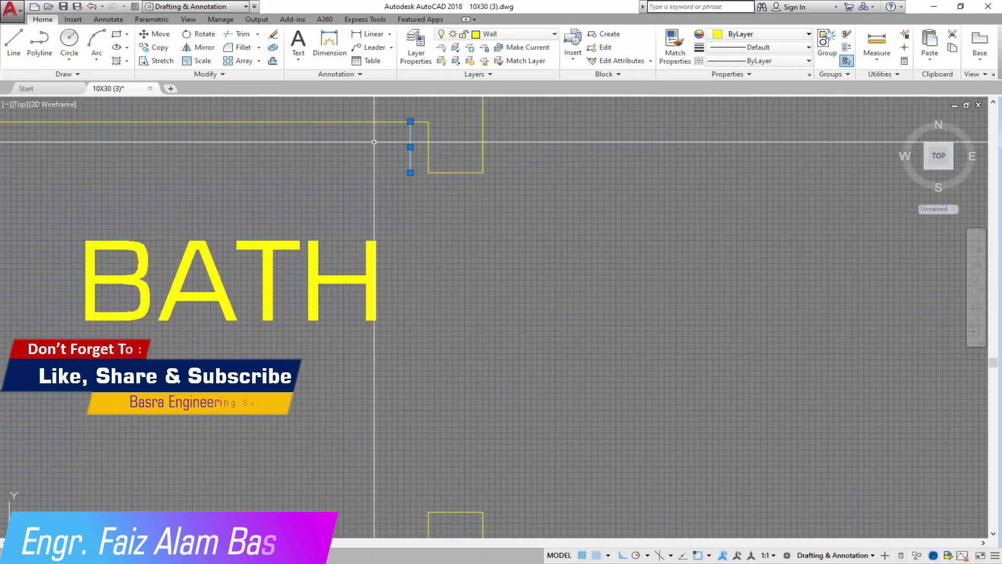
scroll(425, 308, "down", 6)
scroll(424, 309, "down", 2)
scroll(561, 219, "up", 5)
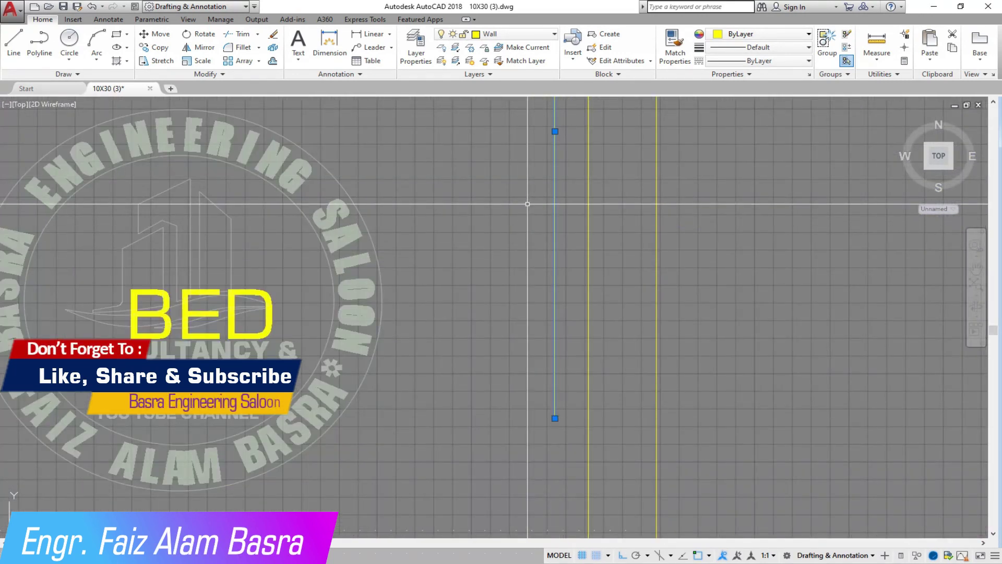
scroll(527, 204, "down", 5)
scroll(463, 397, "up", 2)
scroll(368, 240, "down", 4)
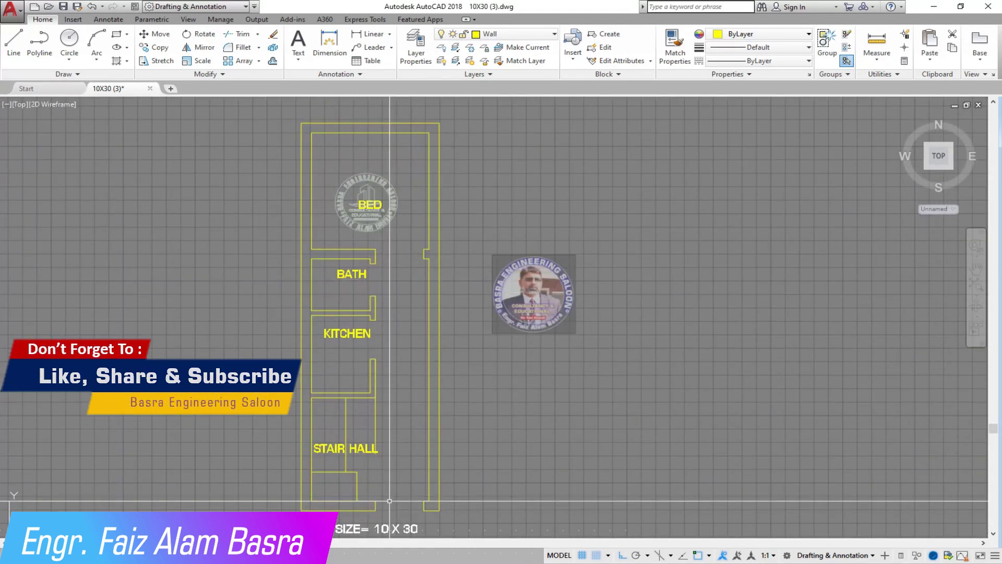
scroll(397, 164, "up", 2)
scroll(371, 181, "down", 2)
scroll(376, 460, "up", 3)
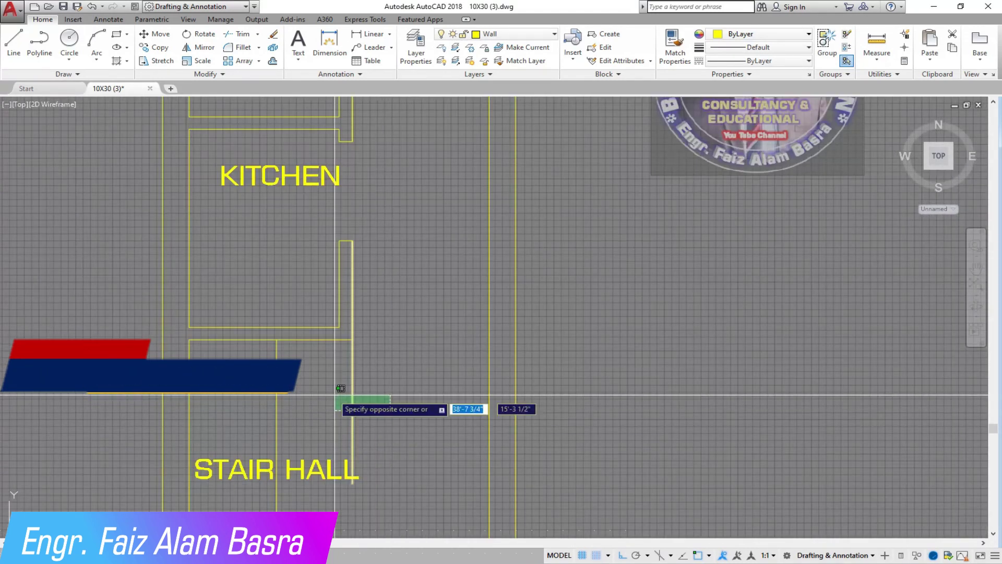
scroll(385, 410, "down", 2)
scroll(366, 470, "up", 2)
scroll(340, 496, "up", 1)
scroll(291, 453, "down", 1)
scroll(291, 453, "down", 1)
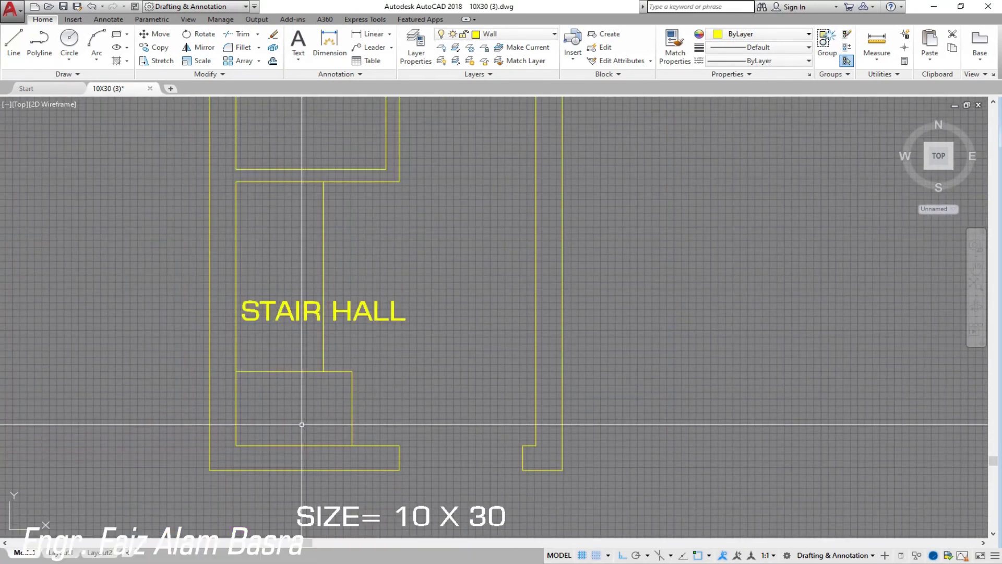
scroll(290, 235, "up", 2)
scroll(261, 157, "up", 1)
left_click(370, 40)
Place a 2'-5 3/4" linear dimension from the wall corner
left_click(344, 161)
left_click(235, 190)
left_click(91, 172)
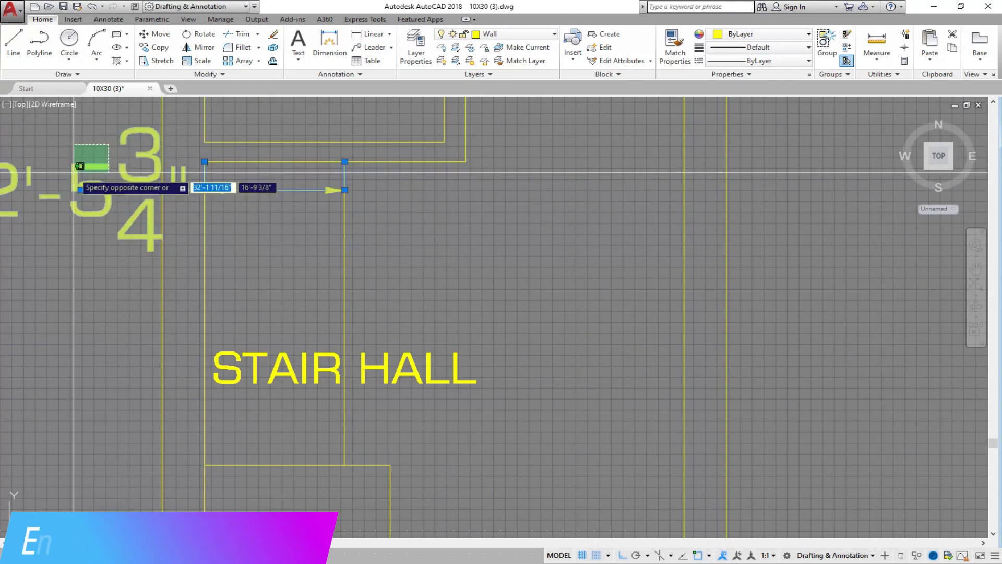
Offset the stair hall's vertical line at distance 30 to add two stringer lines
left_click(272, 61)
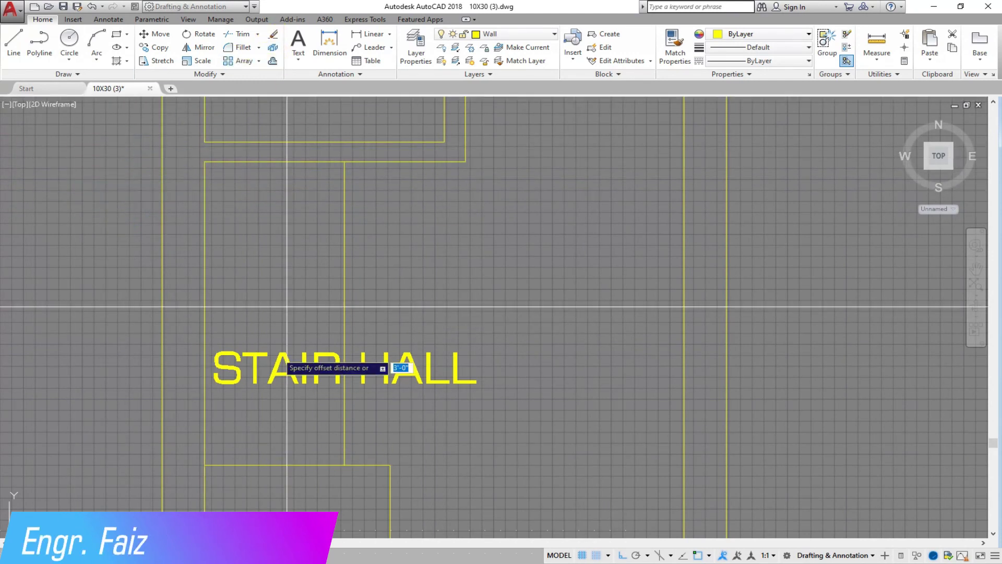
left_click(192, 20)
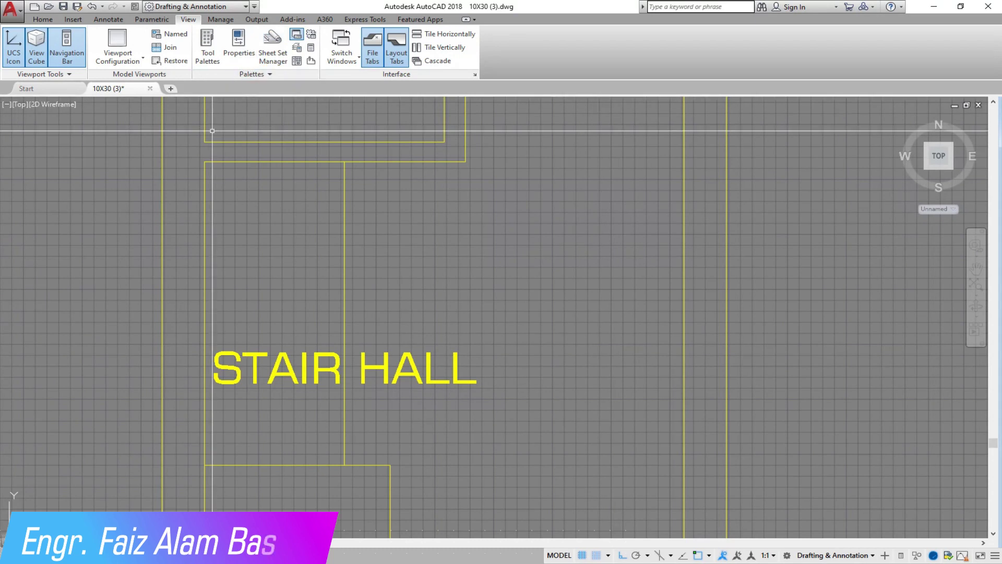
left_click(43, 19)
left_click(272, 62)
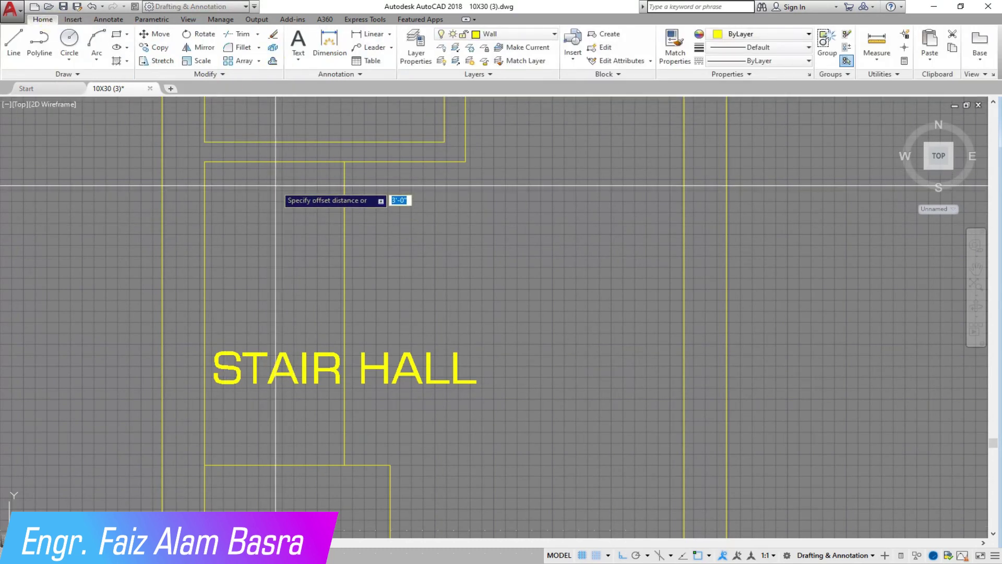
key("Return")
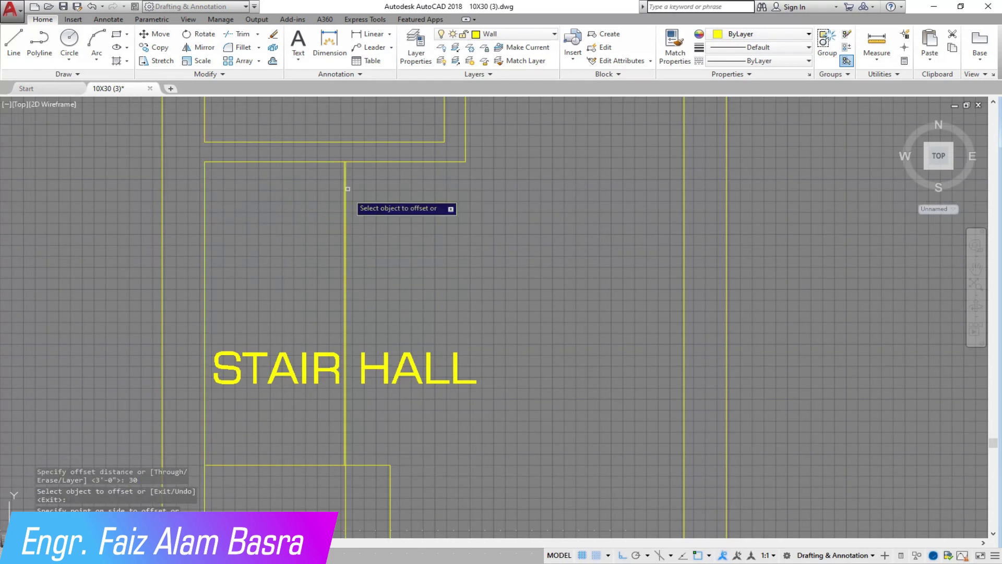
scroll(347, 276, "up", 3)
right_click(335, 287)
scroll(327, 297, "up", 2)
left_click(326, 297)
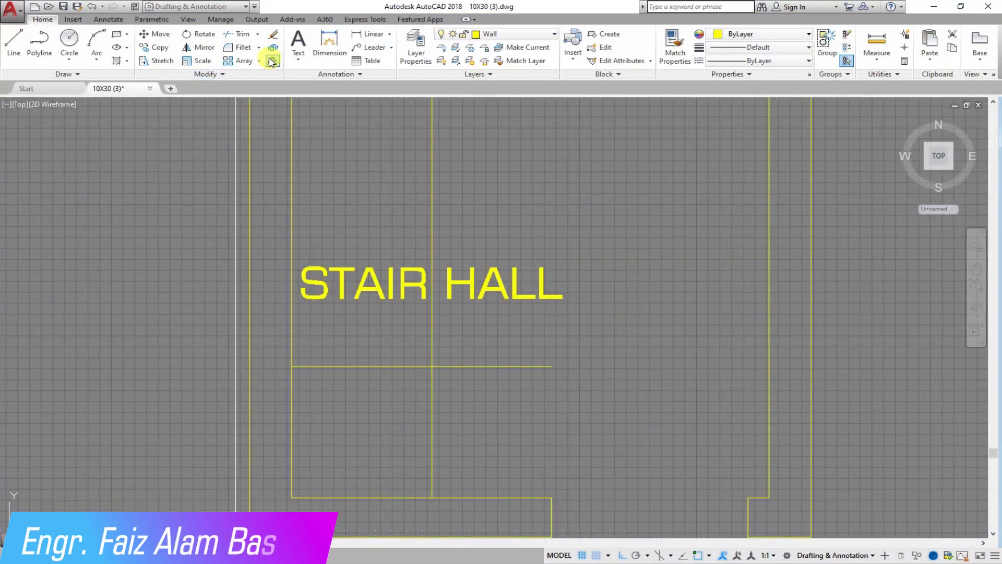
left_click(271, 62)
left_click(432, 425)
left_click(484, 425)
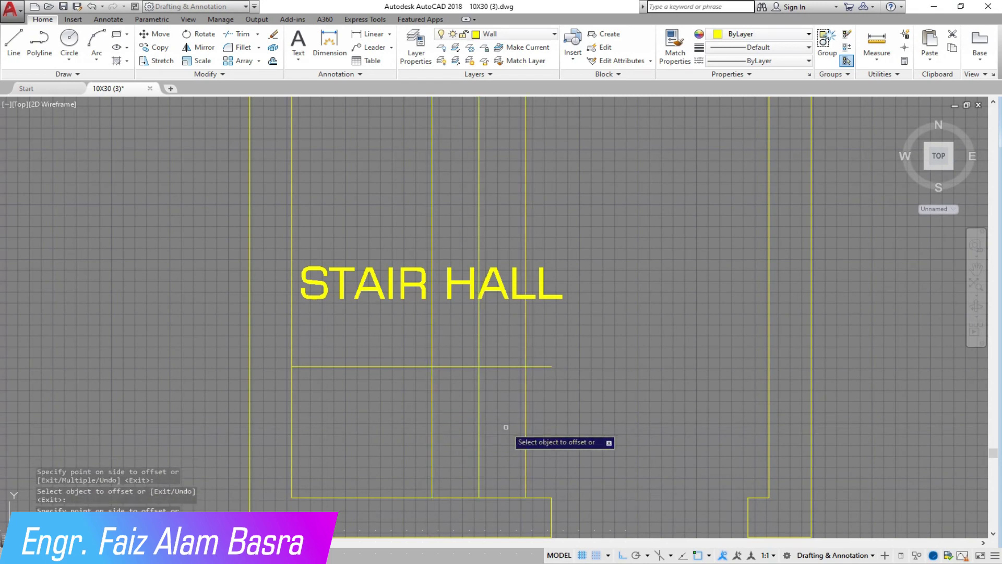
left_click(526, 429)
left_click(550, 426)
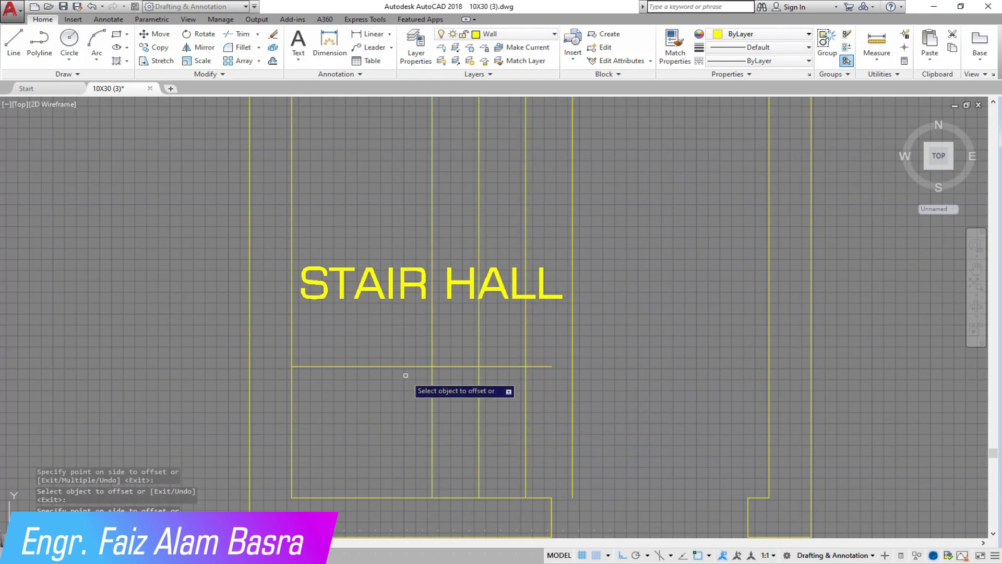
Offset the bottom tread line upward repeatedly to add four tread lines
left_click(398, 366)
left_click(397, 336)
left_click(393, 261)
left_click(386, 279)
left_click(386, 242)
left_click(374, 194)
scroll(382, 192, "down", 5)
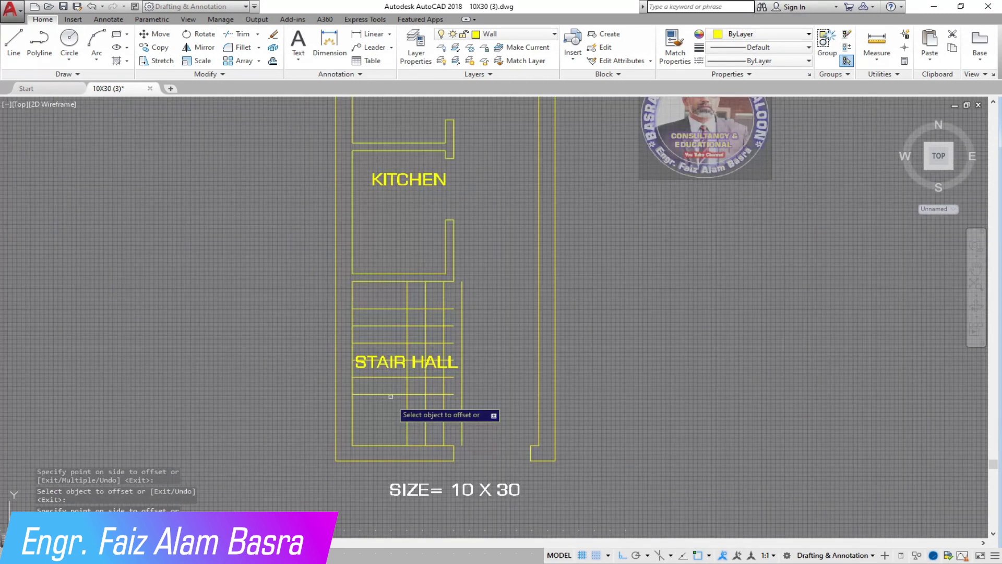
scroll(391, 365, "up", 5)
scroll(386, 261, "down", 2)
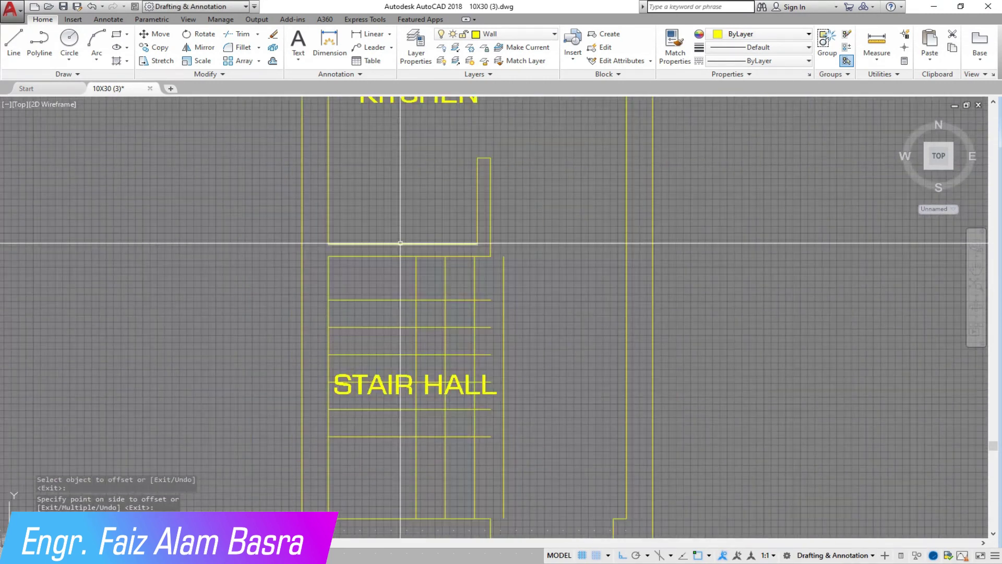
Move the STAIR HALL label to the right of the stairs
left_click(156, 47)
left_click(369, 390)
key("Return")
left_click(587, 389)
scroll(534, 458, "up", 2)
Save, then trim the stair lines using a crossing window
left_click(541, 450)
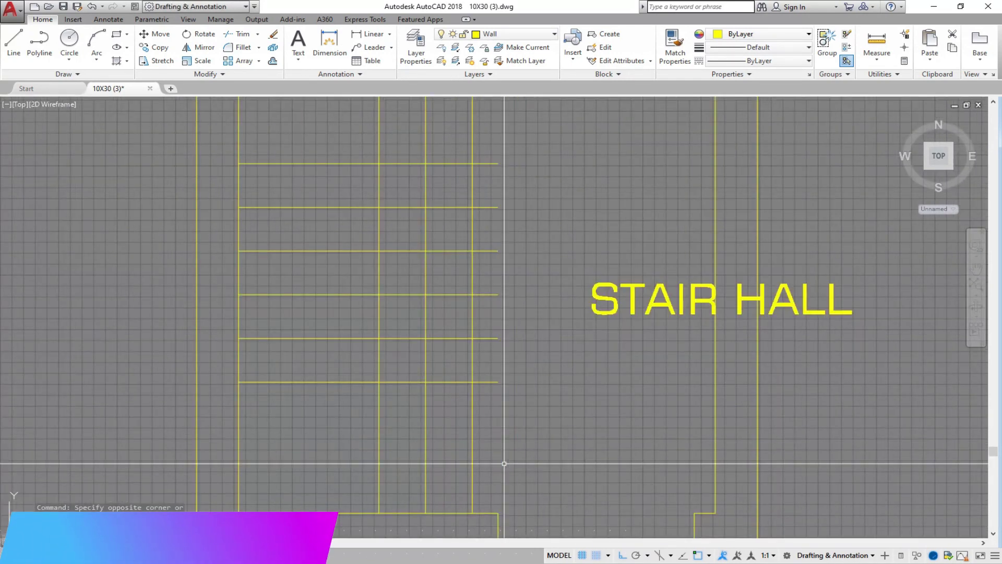
left_click(63, 7)
left_click(238, 33)
key("Return")
left_click(501, 363)
left_click(403, 179)
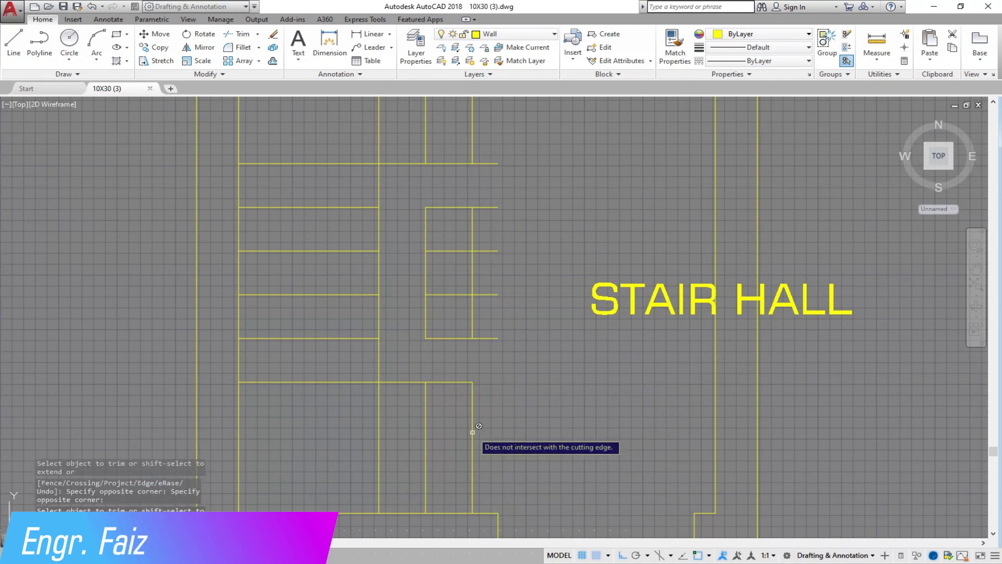
scroll(470, 365, "down", 1)
scroll(427, 296, "up", 1)
key("Escape")
Erase the leftover right-column stair lines
left_click(522, 261)
left_click(439, 454)
key("Delete")
Check the tread spacing with a temporary 2'-2" dimension, then delete it
left_click(372, 33)
left_click(394, 315)
left_click(347, 204)
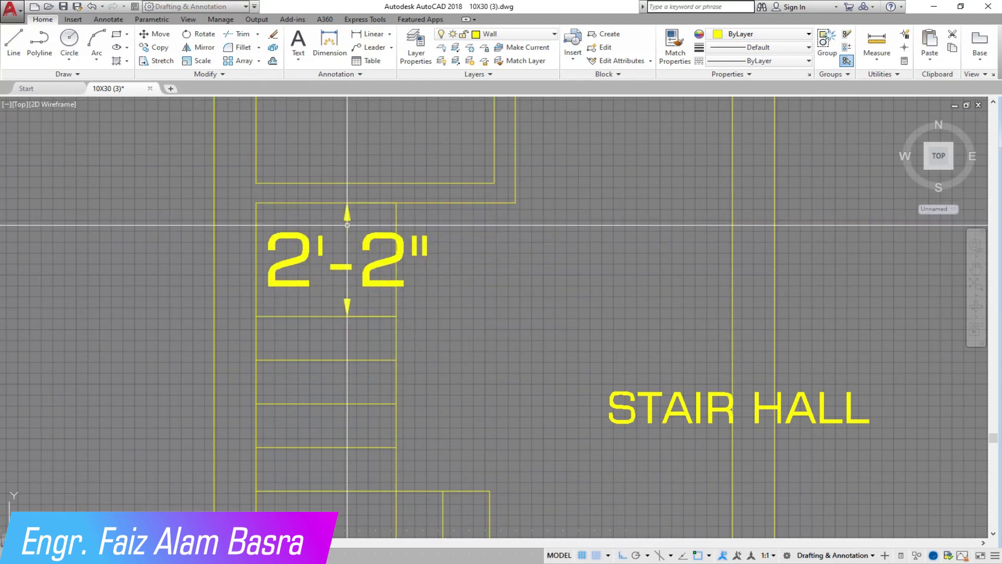
scroll(347, 224, "down", 2)
scroll(421, 307, "up", 1)
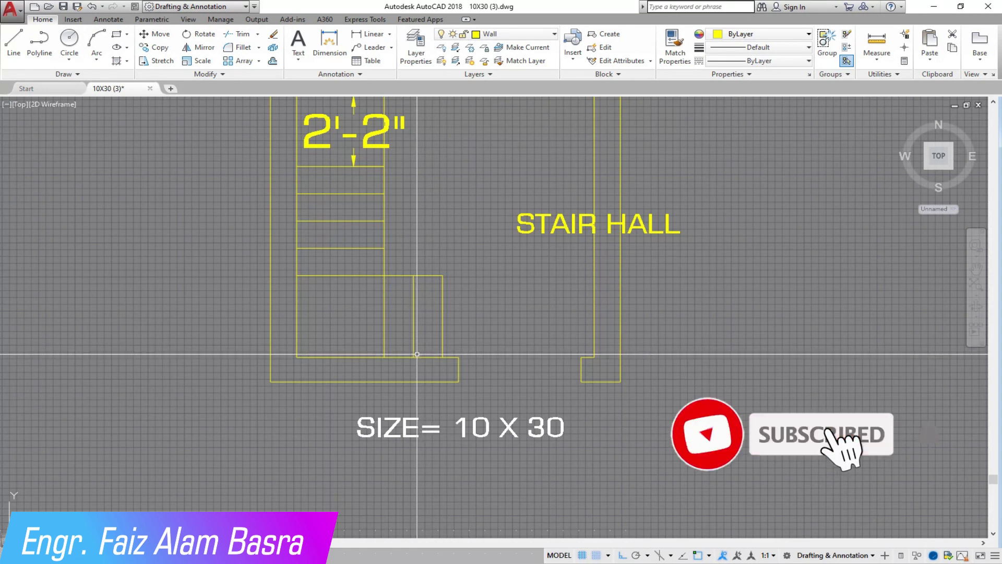
scroll(414, 354, "down", 1)
scroll(383, 218, "up", 1)
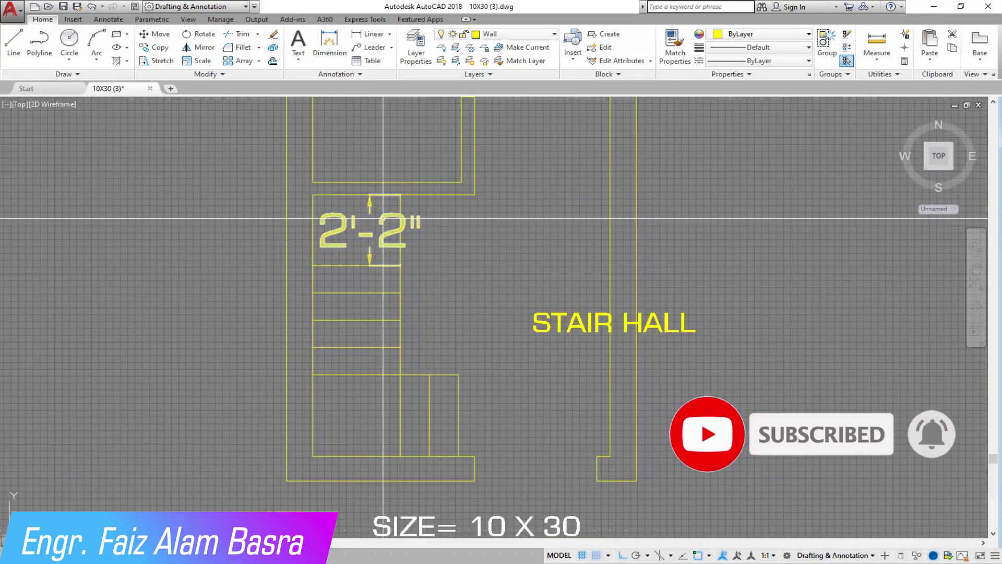
left_click(401, 259)
key("Delete")
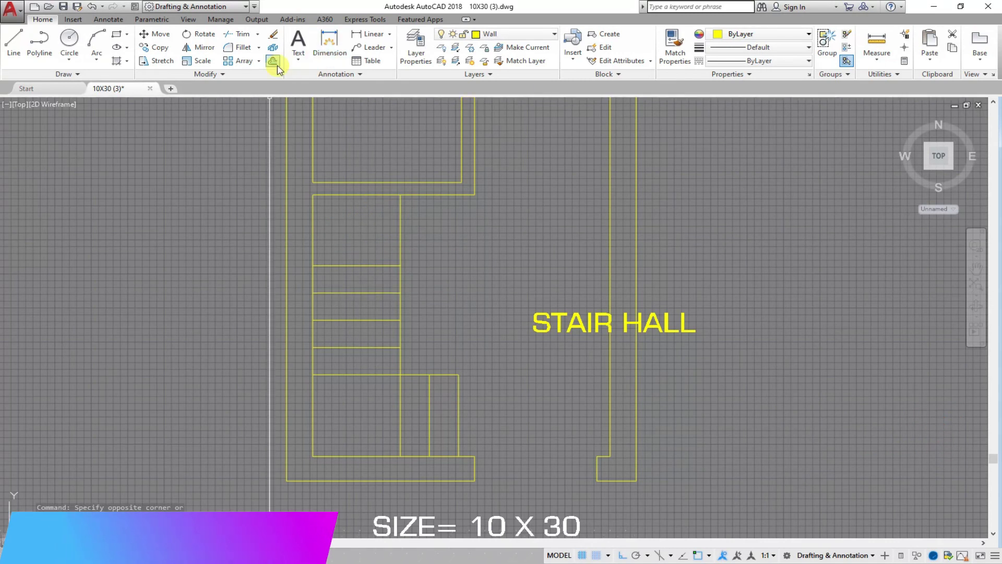
Offset the tread lines to add more steps to the flight
left_click(272, 61)
left_click(360, 265)
left_click(365, 245)
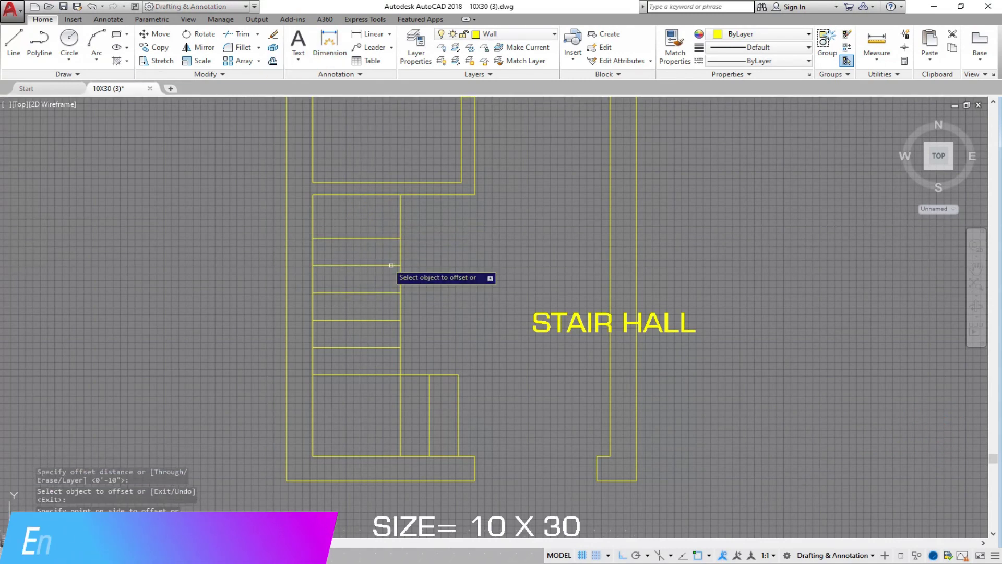
left_click(365, 224)
left_click(365, 266)
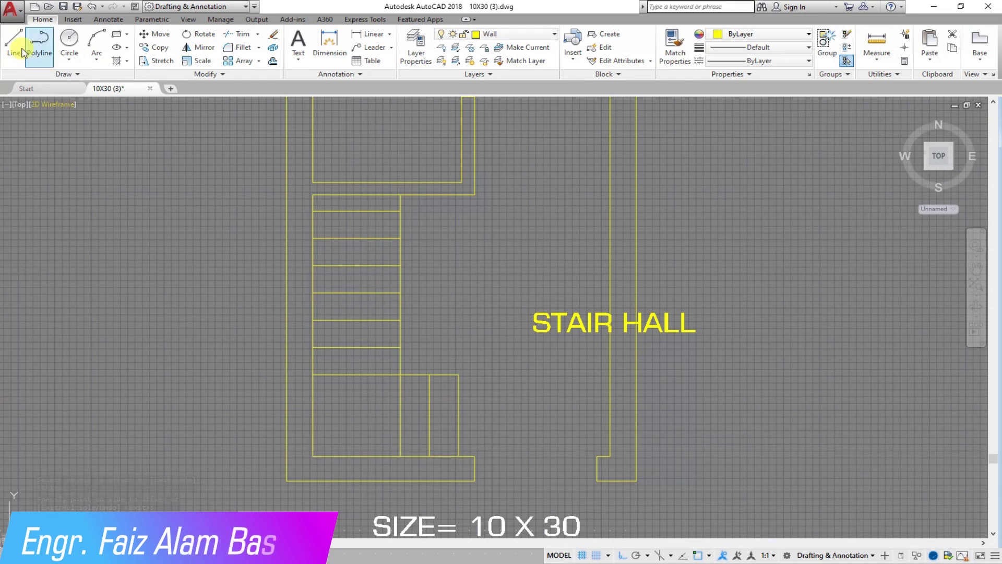
Save the drawing as 10X30 (3).dwg
left_click(64, 6)
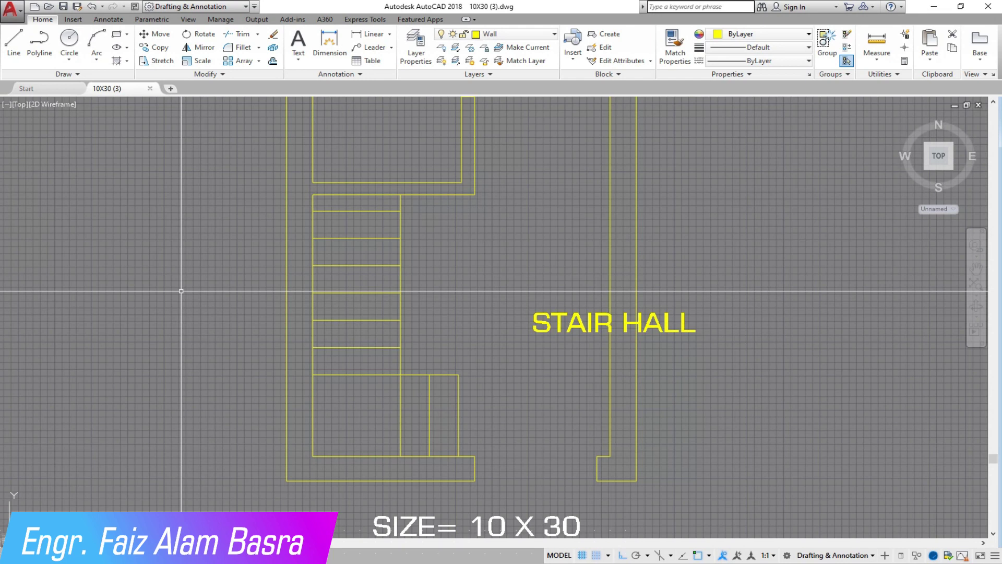
scroll(183, 438, "down", 2)
scroll(185, 441, "down", 1)
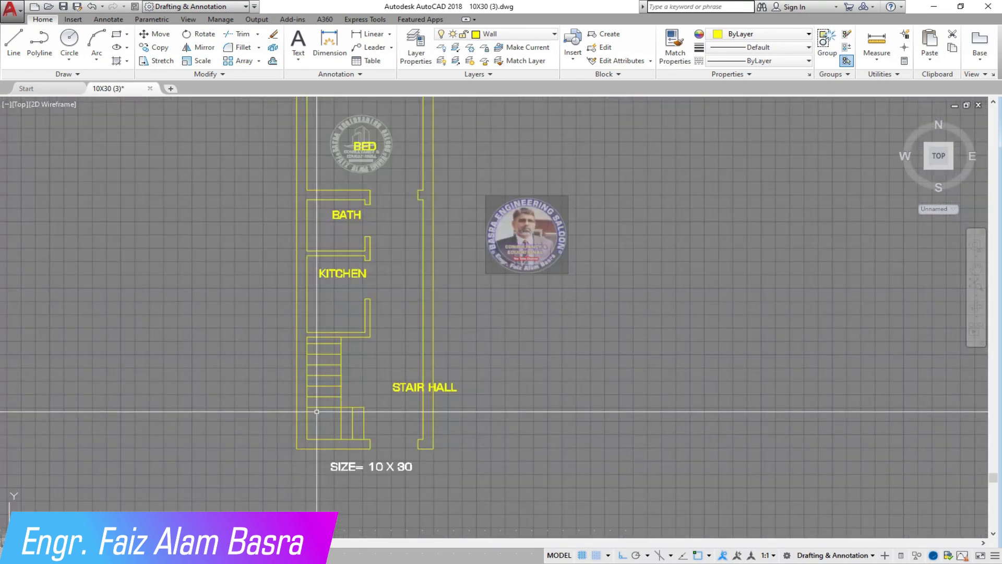
scroll(253, 451, "up", 3)
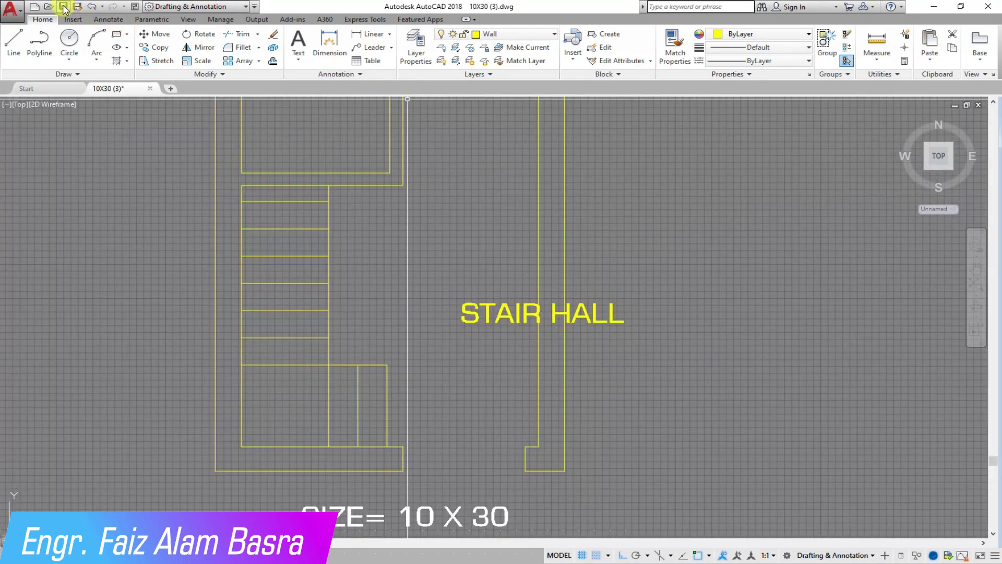
left_click(391, 47)
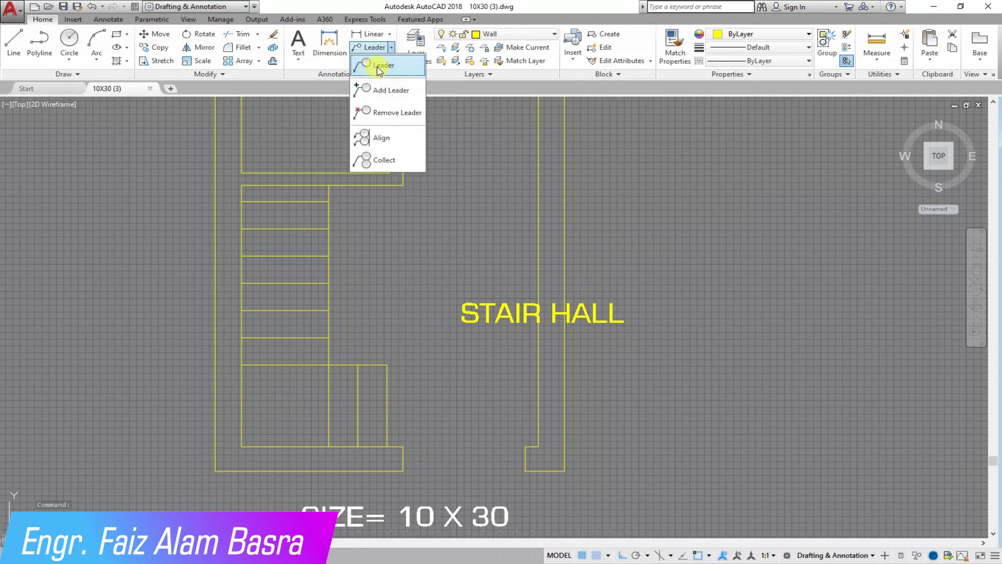
Start a multileader with the maximum leader points set to 3
left_click(376, 66)
key("Down")
key("Return")
key("Down")
key("Down")
key("Down")
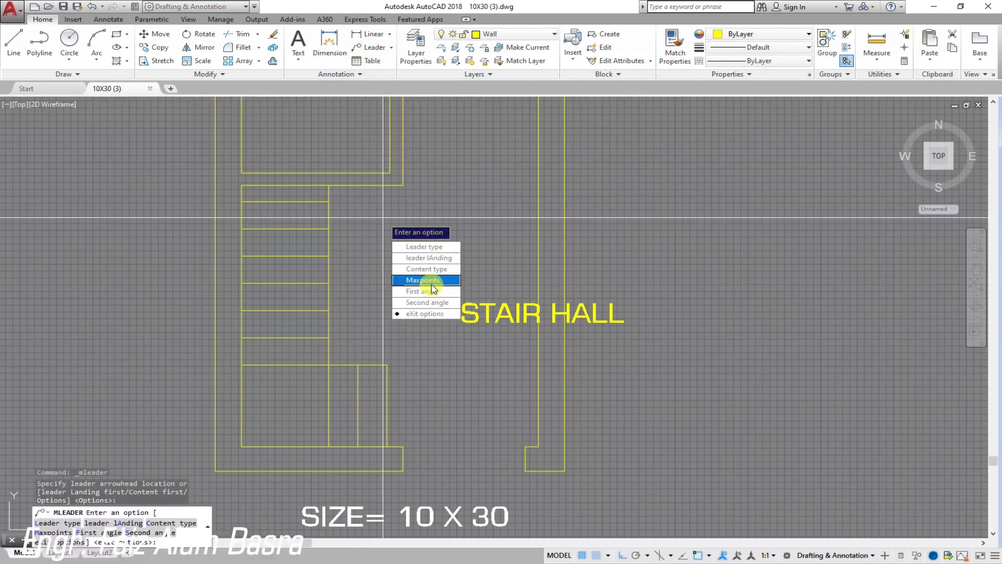
key("Return")
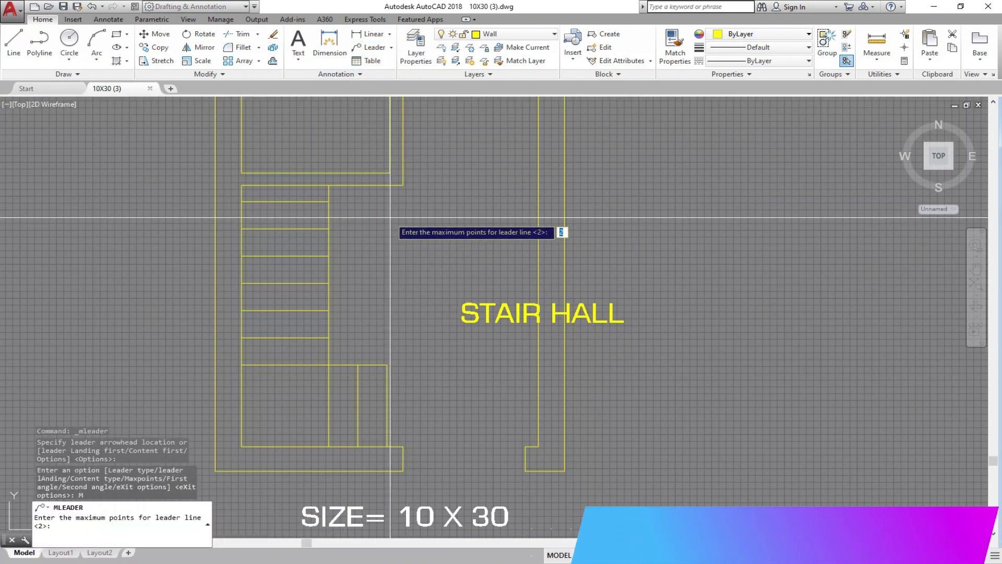
key("Return")
key("Down")
key("Down")
key("Down")
key("Return")
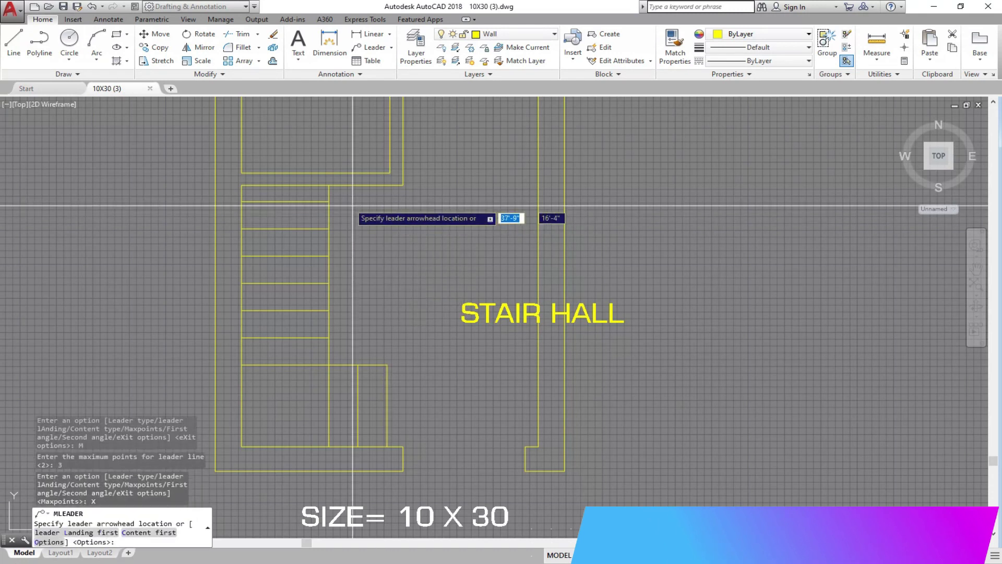
Draw the leader from up the stair flight, bending below it, labelled UP
left_click(286, 229)
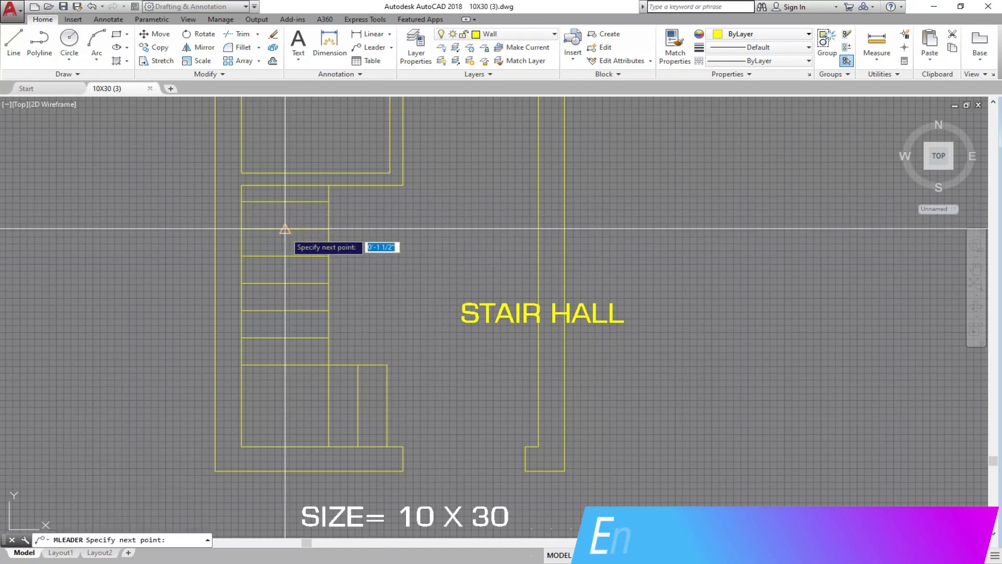
left_click(287, 411)
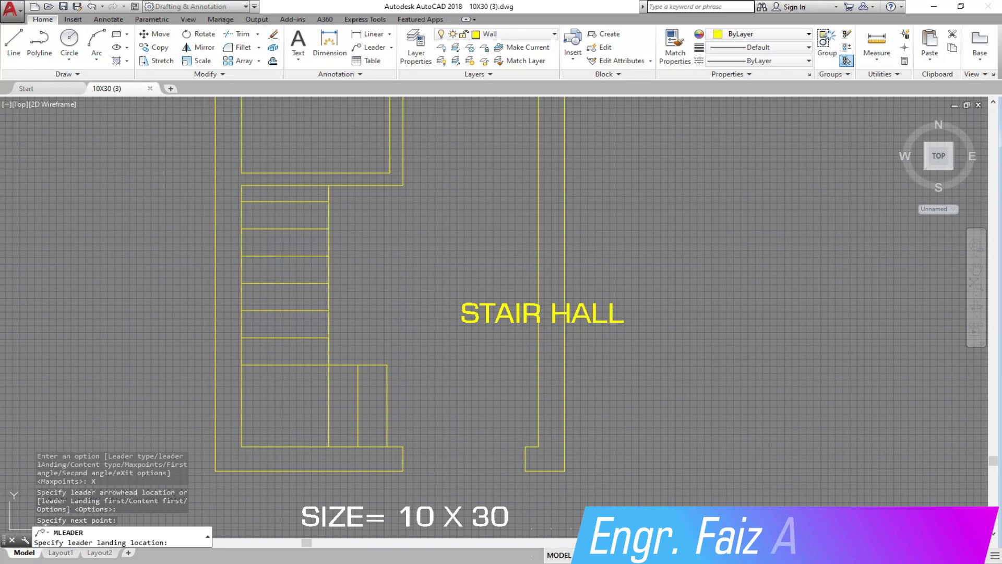
left_click(408, 410)
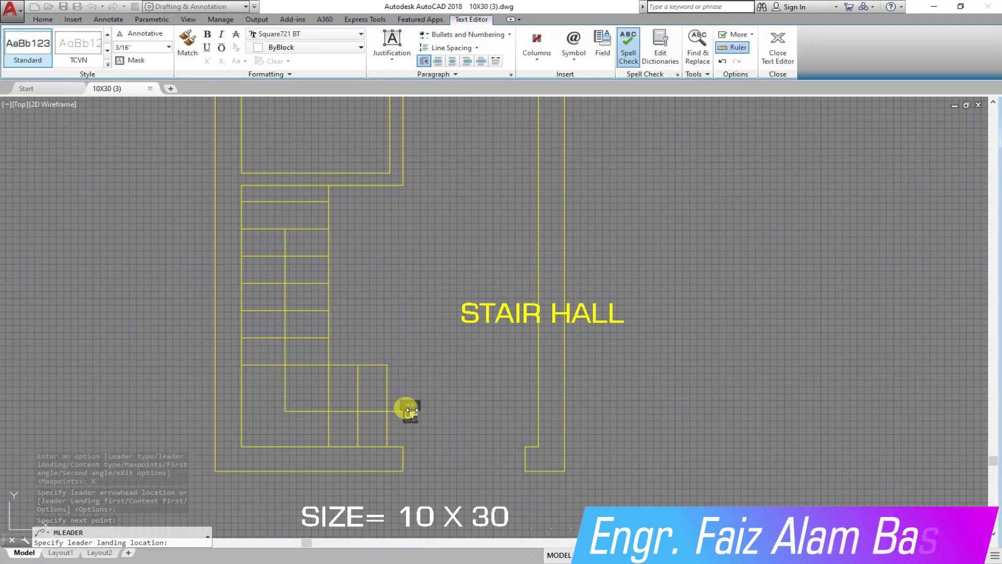
type("UP")
left_click(422, 406)
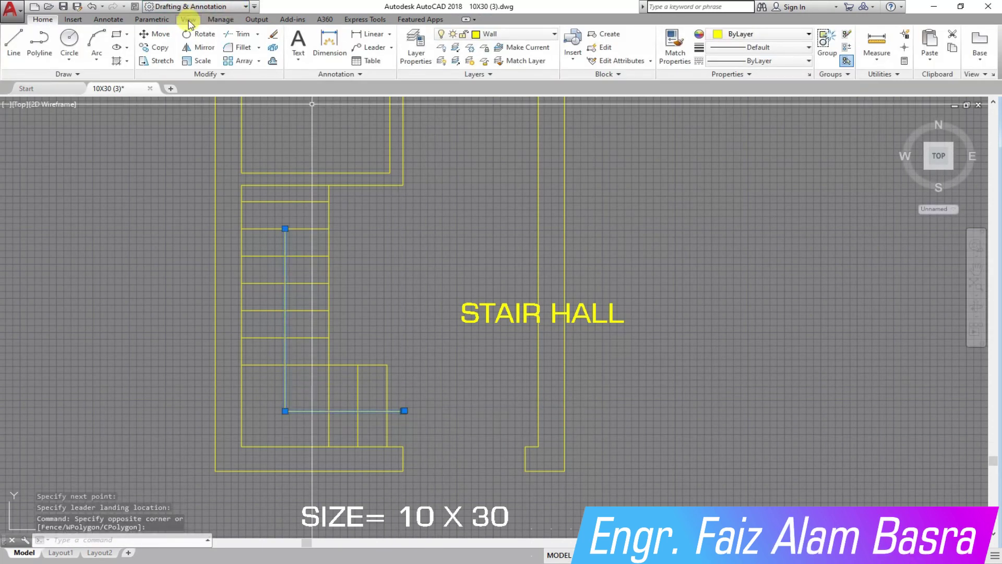
Set the leader's arrowhead to 4" and text height to 5" in Properties
key("ctrl+1")
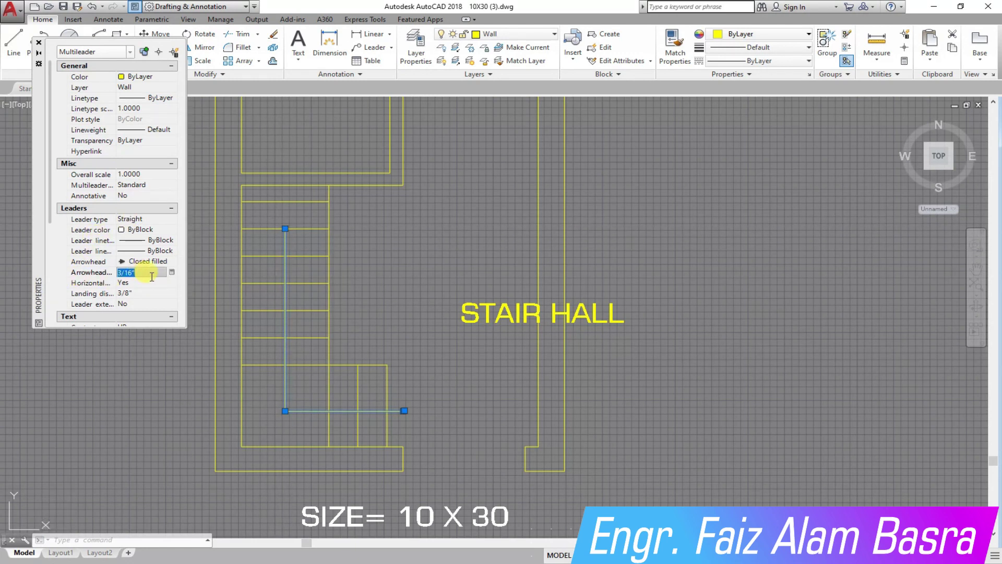
type("4")
scroll(136, 269, "down", 5)
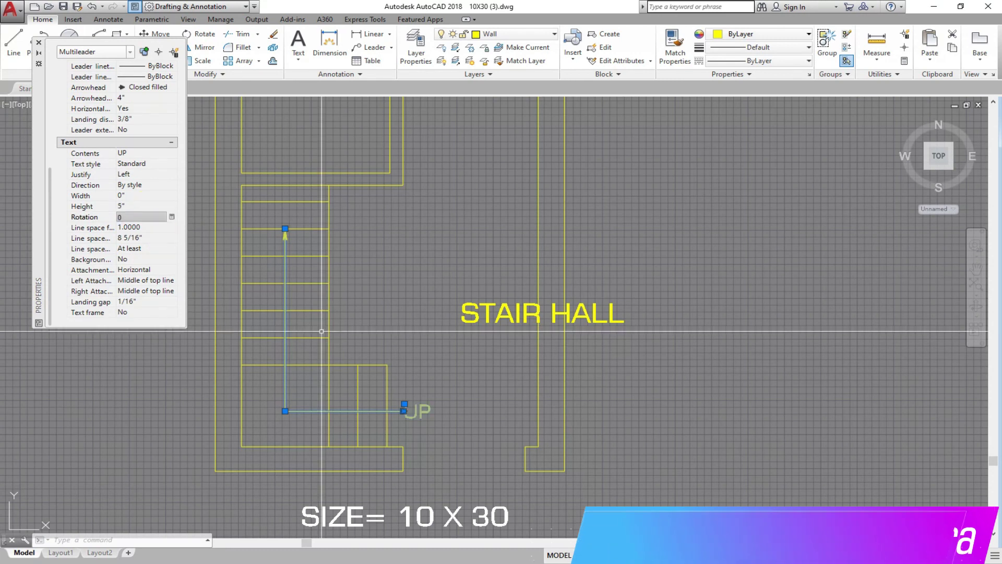
key("Escape")
left_click(40, 42)
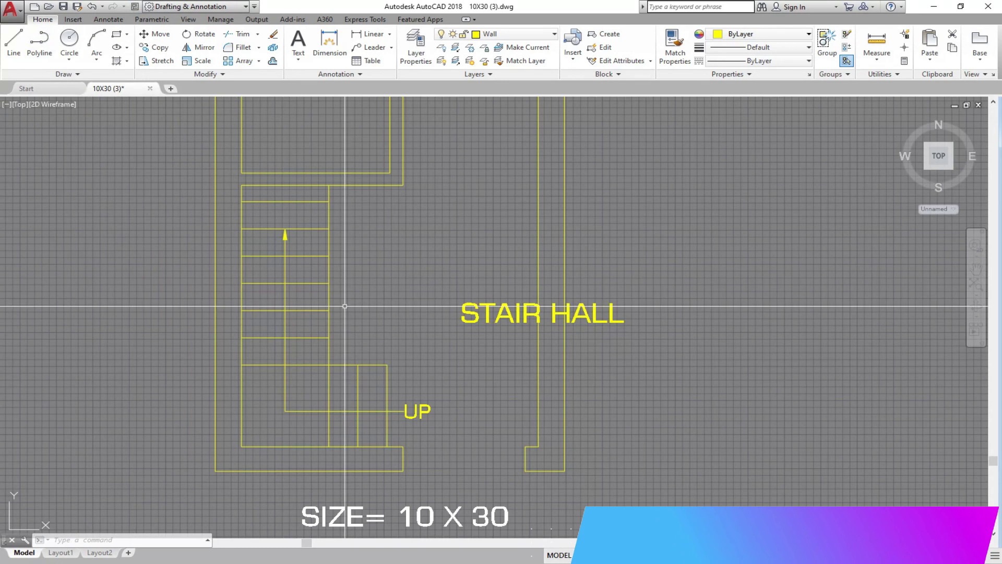
Save the drawing twice, then start the COPY command
left_click(62, 10)
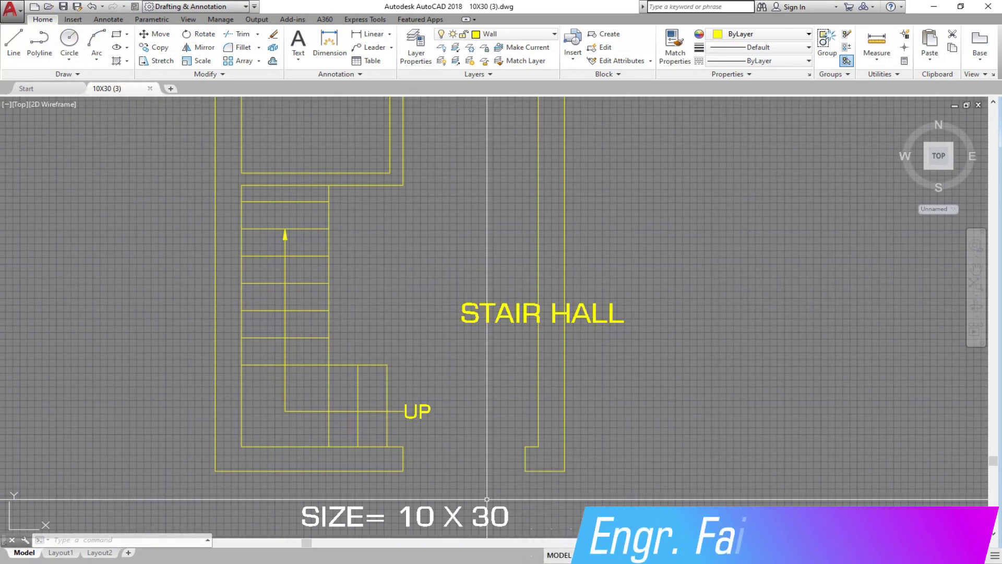
left_click(63, 6)
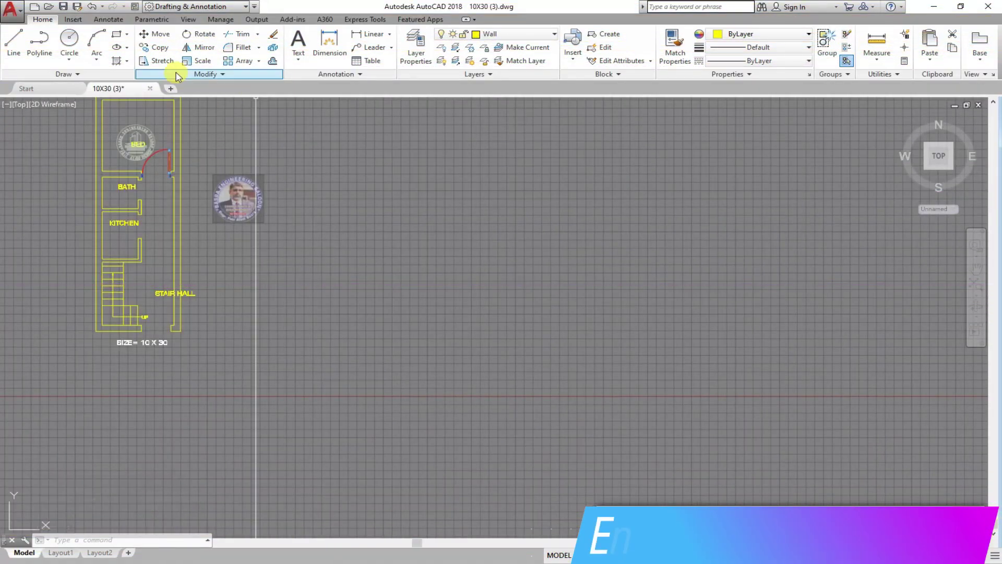
left_click(154, 47)
Copy a door and place it beside the stair-hall wall
scroll(256, 394, "up", 5)
left_click(586, 418)
left_click(365, 234)
scroll(485, 393, "up", 1)
key("Return")
scroll(580, 383, "up", 3)
left_click(542, 366)
scroll(616, 365, "down", 5)
scroll(516, 378, "down", 2)
scroll(516, 386, "up", 5)
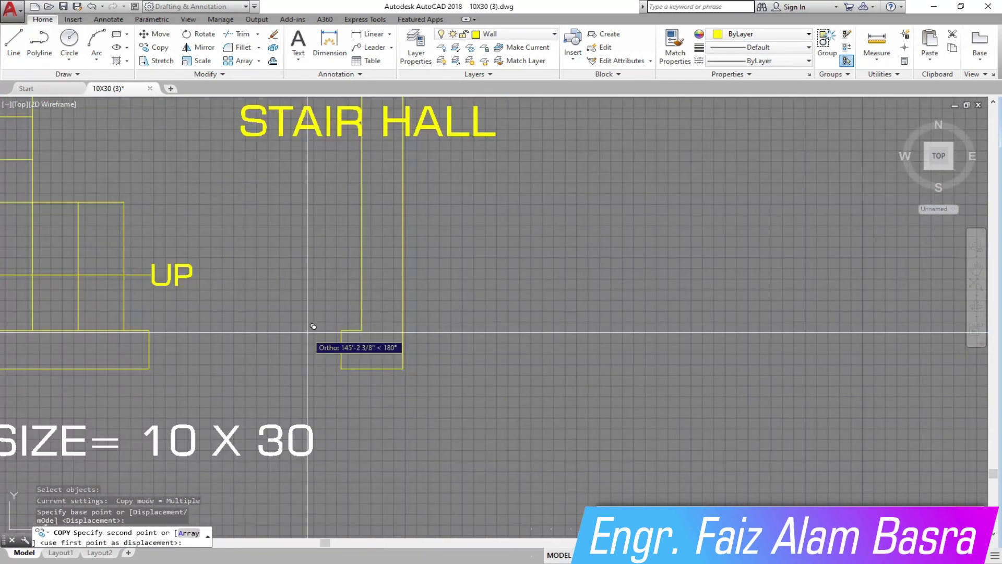
scroll(417, 365, "up", 2)
left_click(369, 327)
key("Escape")
scroll(369, 327, "down", 5)
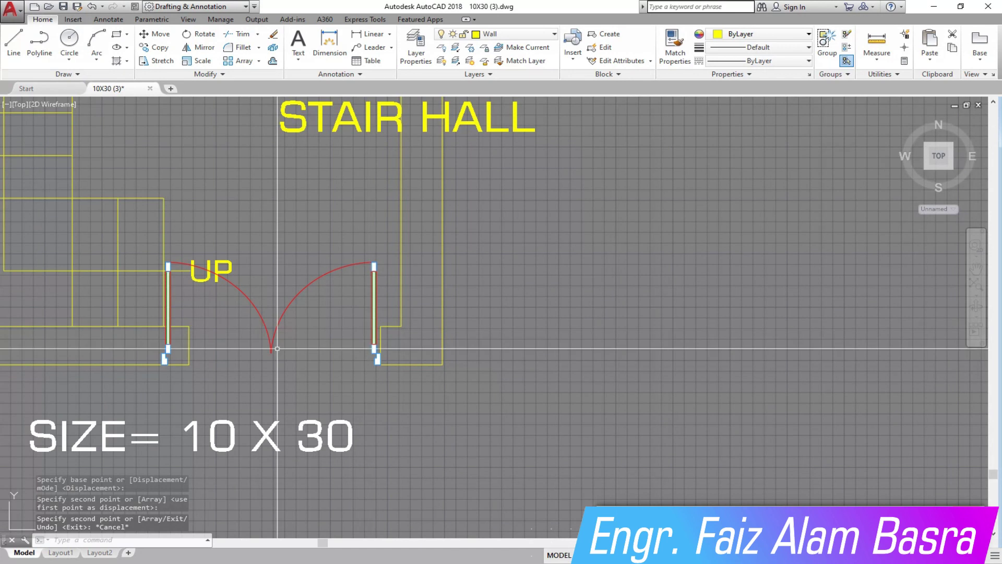
scroll(130, 340, "up", 2)
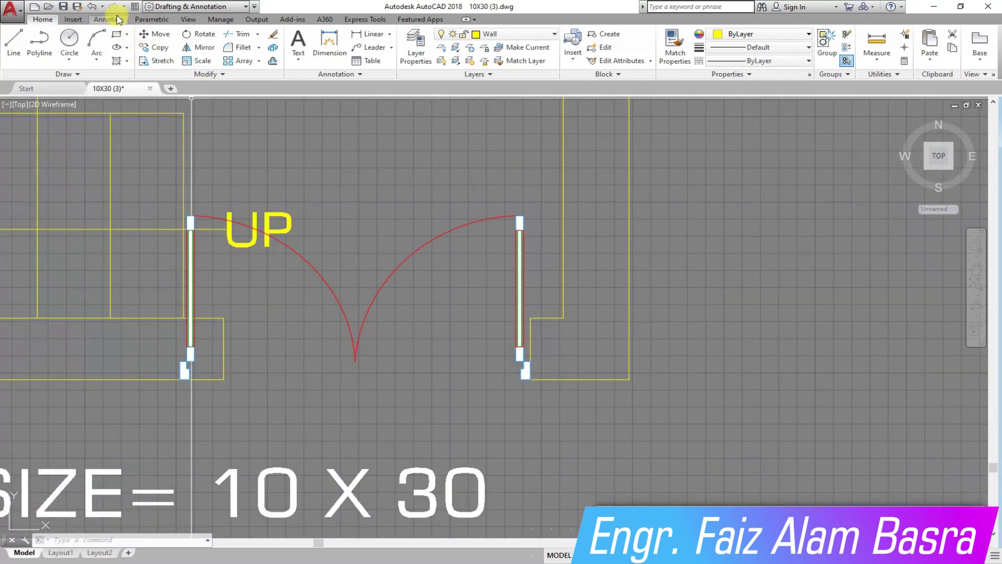
Undo the copied door and add a linear dimension across the stair-hall opening
left_click(93, 6)
left_click(93, 6)
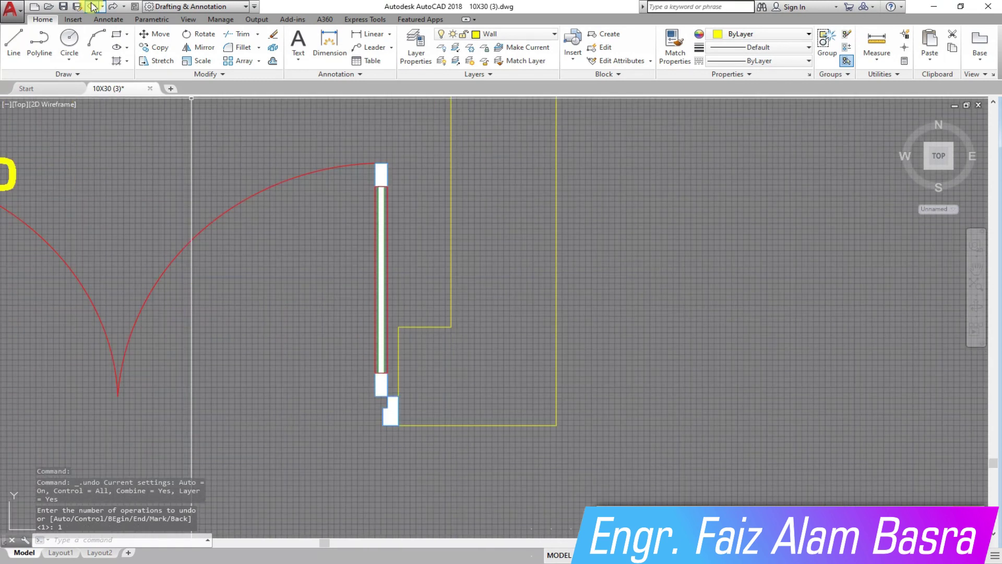
left_click(93, 6)
left_click(364, 34)
left_click(555, 335)
left_click(246, 334)
Stretch the wall end and dimension 6 inches wider, then undo it
left_click(155, 60)
left_click(264, 362)
left_click(234, 264)
key("Return")
left_click(511, 243)
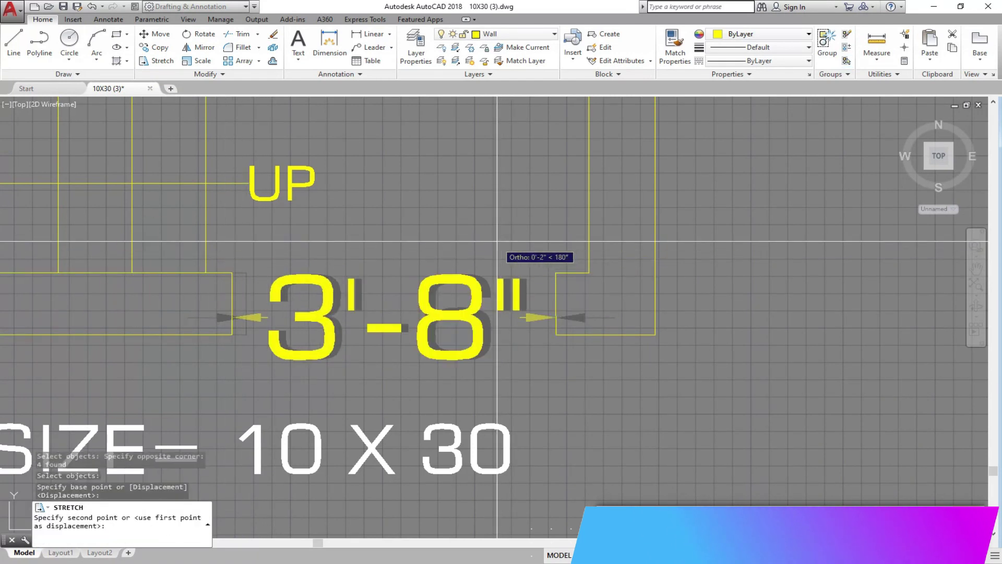
type("6")
key("Return")
scroll(433, 335, "down", 2)
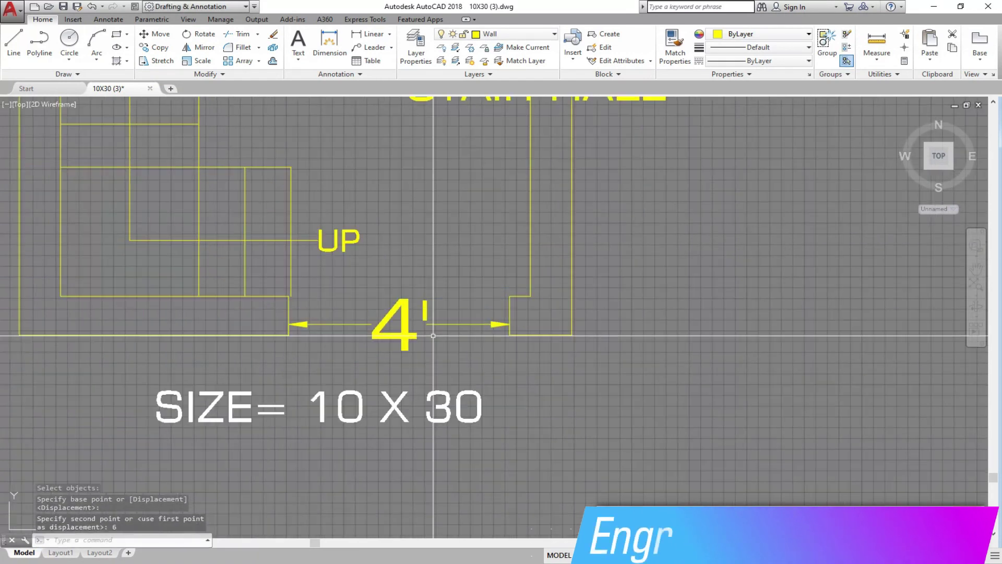
scroll(293, 264, "up", 2)
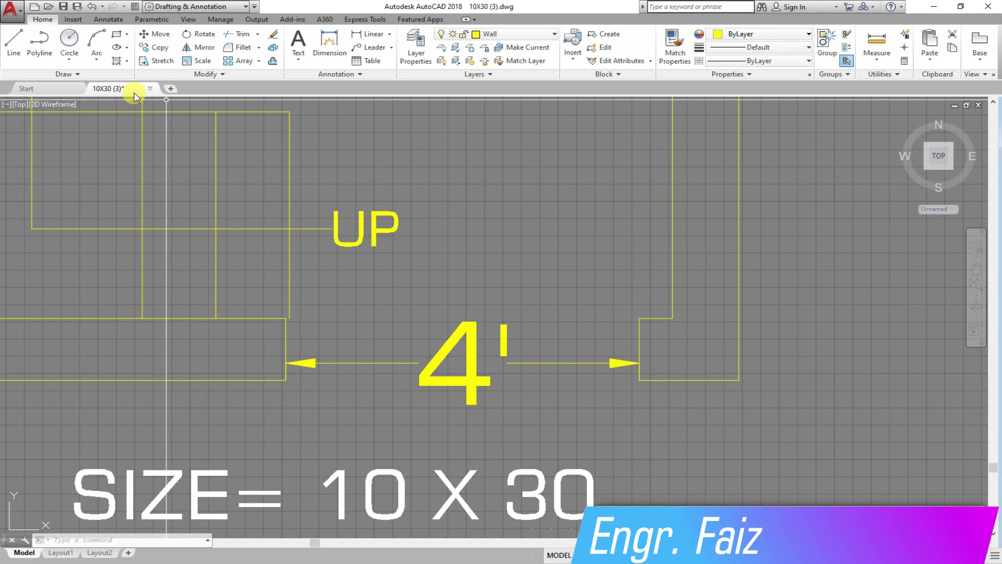
left_click(92, 6)
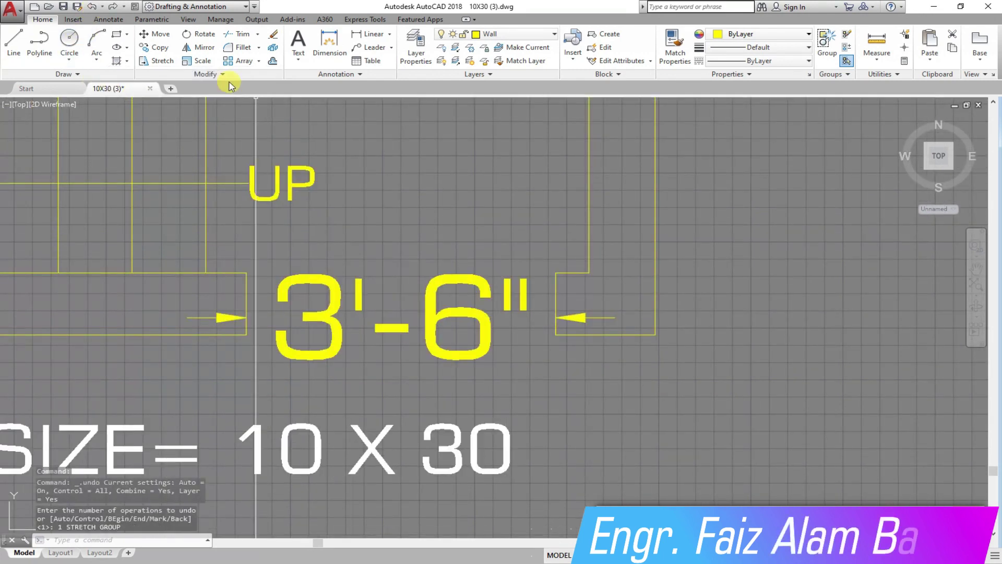
Stretch the wall end and dimension so the opening reads 3'-10 1/2"
left_click(162, 62)
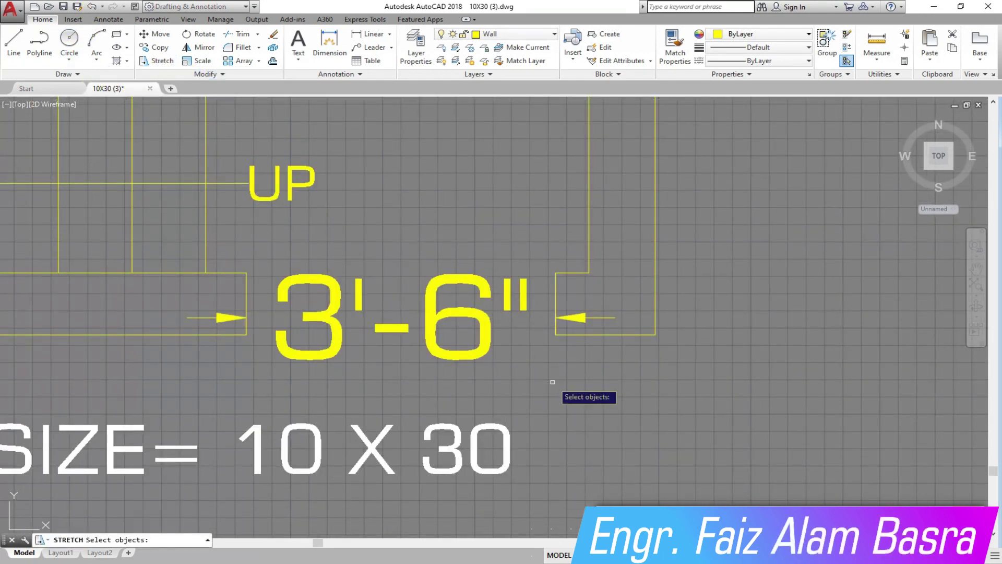
left_click(558, 336)
left_click(264, 214)
key("Return")
left_click(556, 272)
left_click(589, 273)
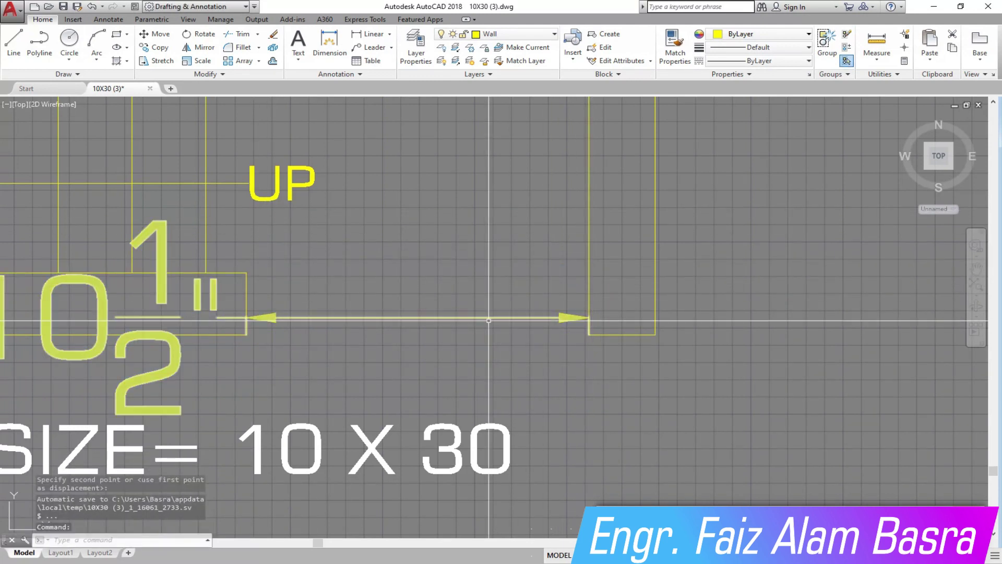
scroll(626, 319, "down", 2)
scroll(412, 328, "up", 2)
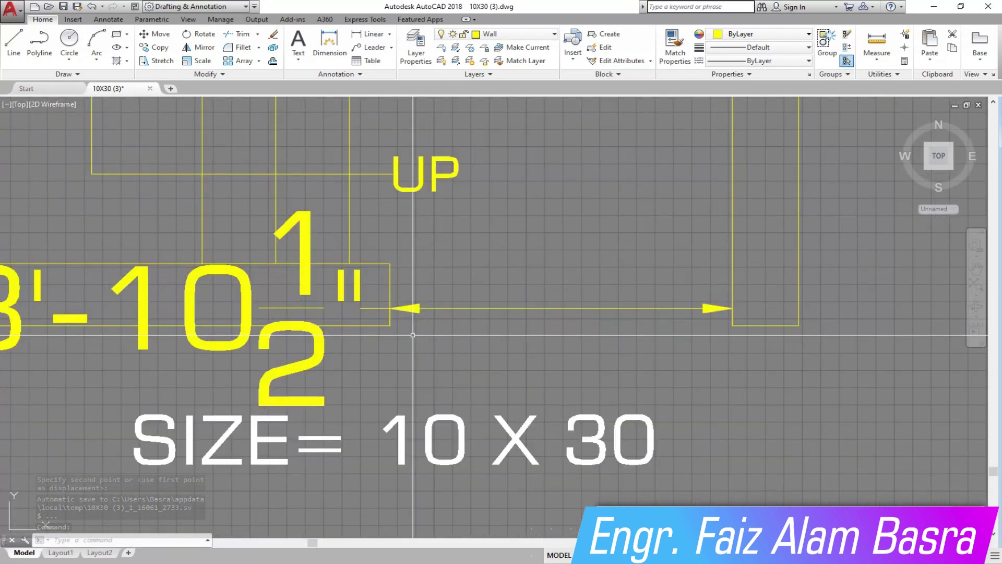
scroll(448, 327, "down", 2)
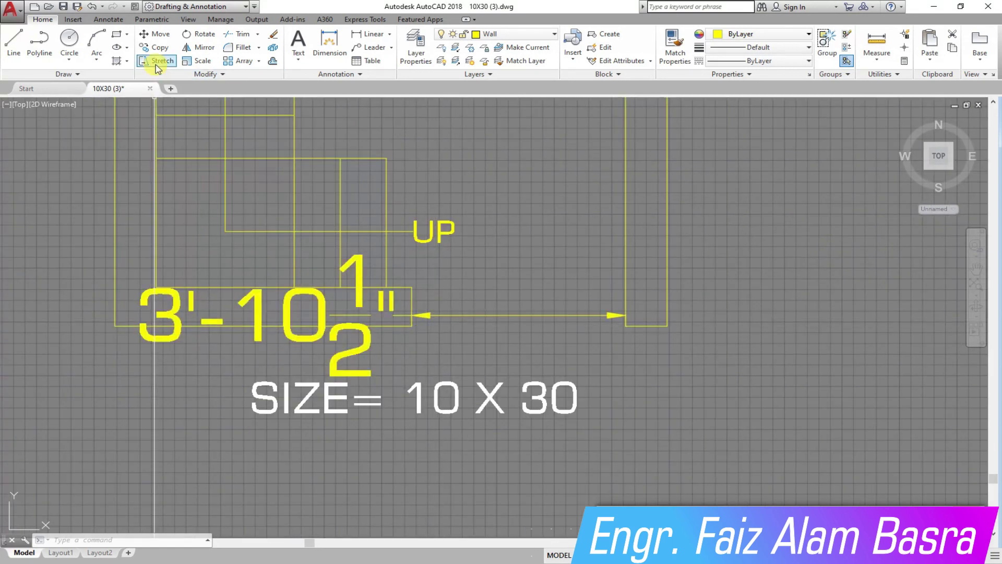
Stretch the opening another 1.5 inches to reach 4', then erase the 4' dimension
left_click(431, 336)
left_click(414, 282)
key("Return")
left_click(497, 278)
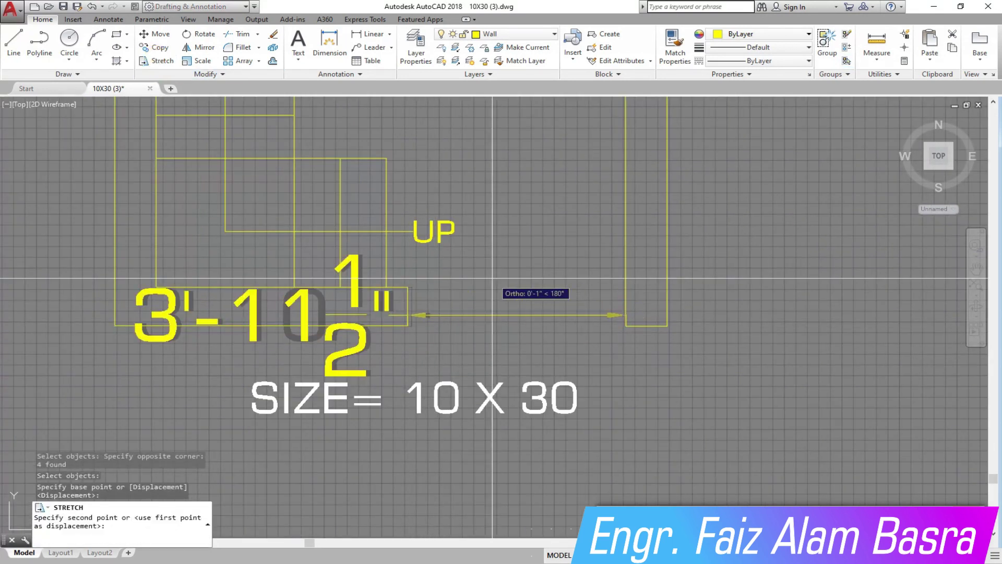
type("1.5")
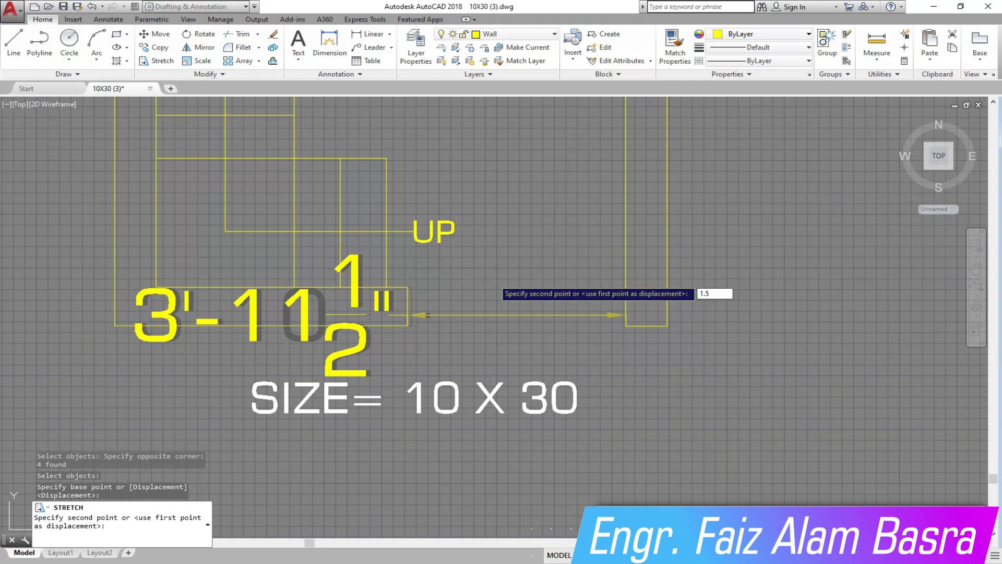
key("Return")
scroll(350, 302, "down", 3)
scroll(427, 294, "up", 4)
left_click_drag(459, 365, 397, 220)
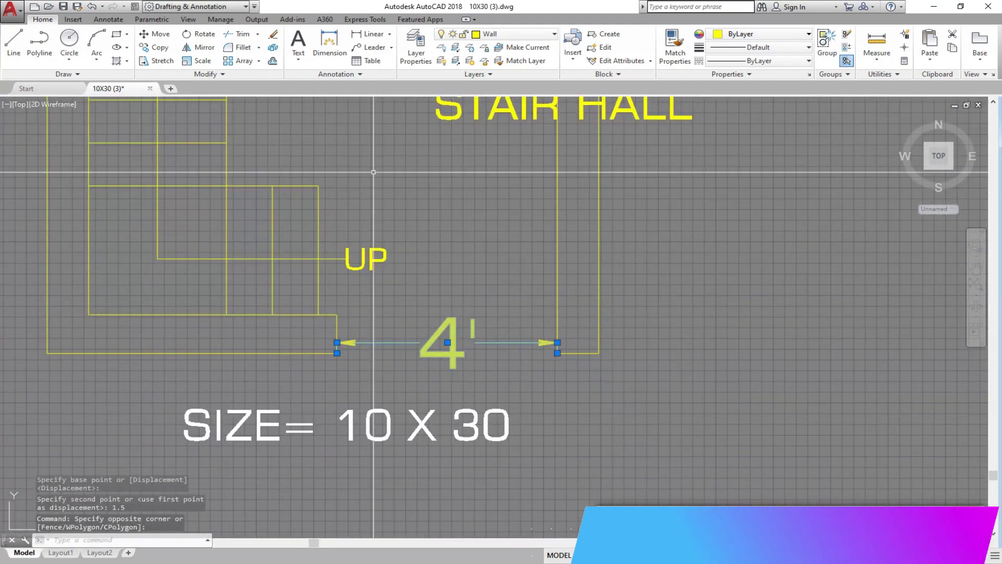
left_click(272, 35)
left_click(150, 48)
Copy the double door's jambs and arcs into the 4' stair-hall opening
scroll(515, 324, "down", 3)
scroll(239, 335, "down", 3)
scroll(523, 368, "up", 4)
scroll(654, 426, "up", 3)
left_click(570, 313)
left_click(287, 148)
key("Return")
scroll(537, 276, "up", 3)
left_click(590, 276)
scroll(746, 333, "down", 3)
scroll(599, 347, "down", 2)
scroll(177, 276, "up", 4)
scroll(370, 319, "up", 3)
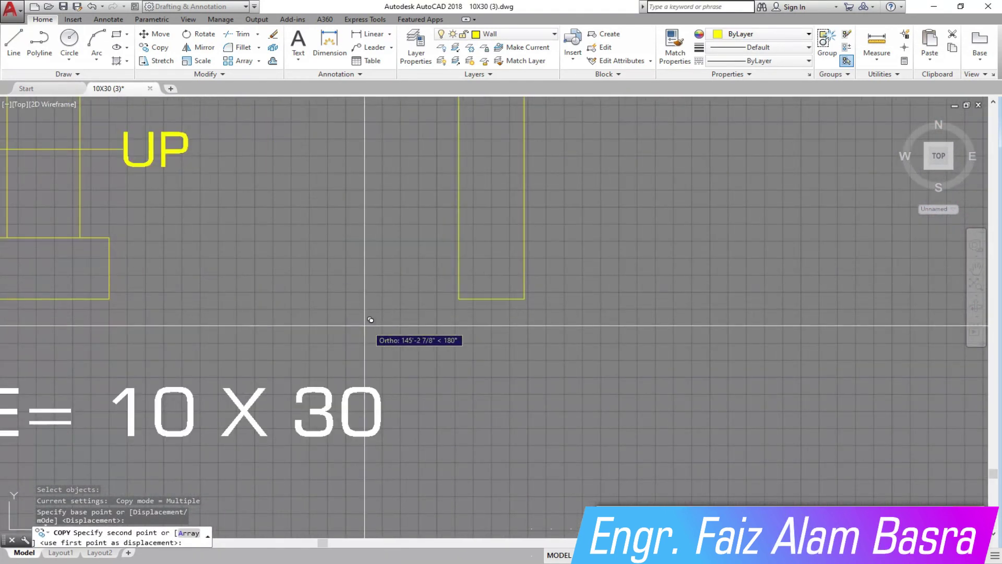
left_click(458, 298)
key("Escape")
Cancel an accidental stretch of the UP label
scroll(459, 339, "down", 2)
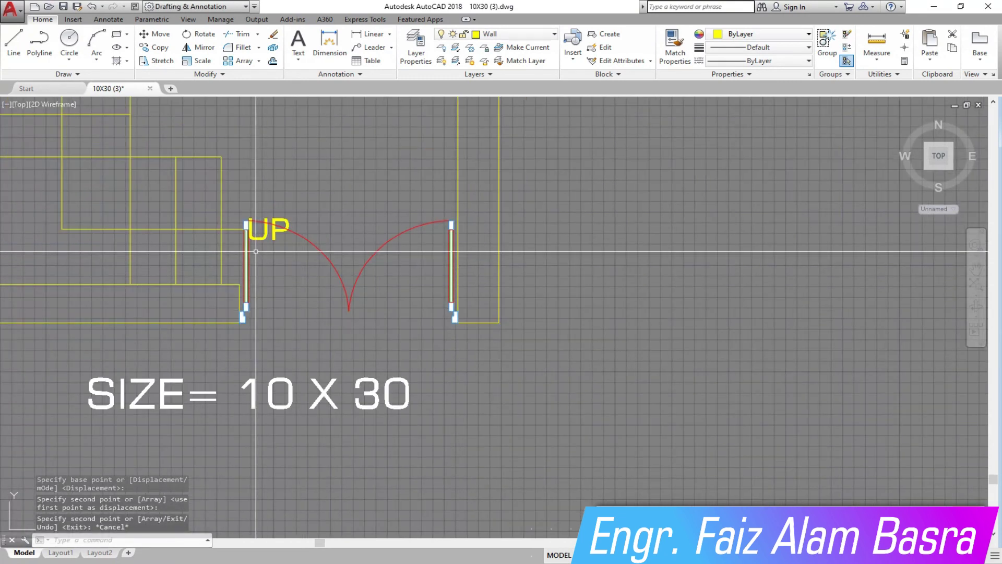
scroll(267, 215, "up", 2)
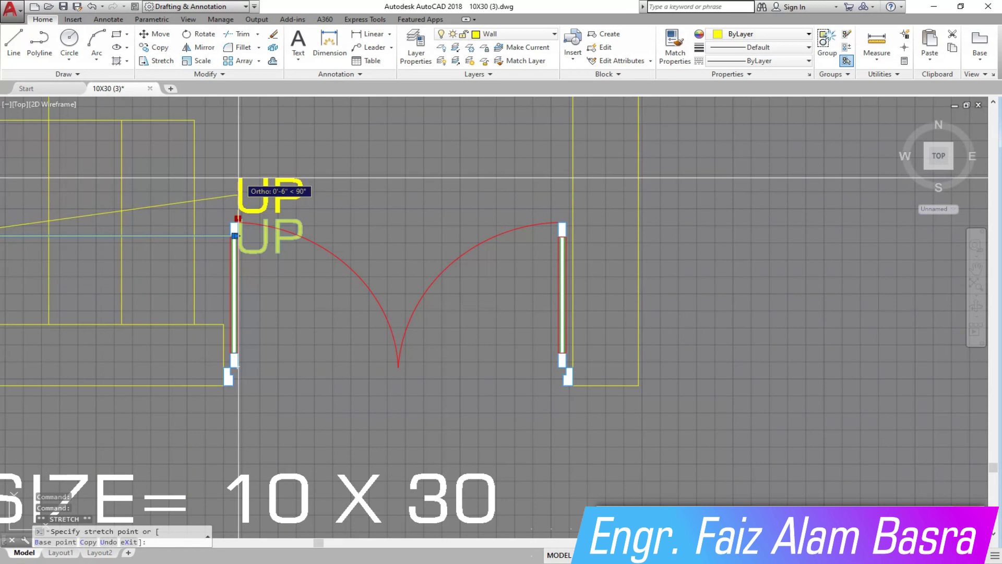
left_click(235, 198)
key("Escape")
scroll(282, 321, "down", 2)
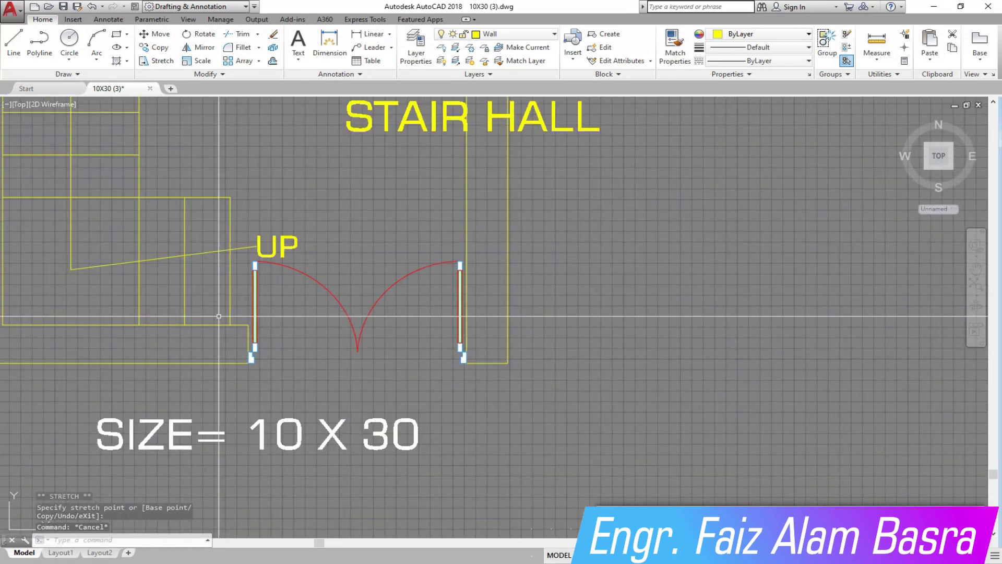
scroll(150, 316, "down", 5)
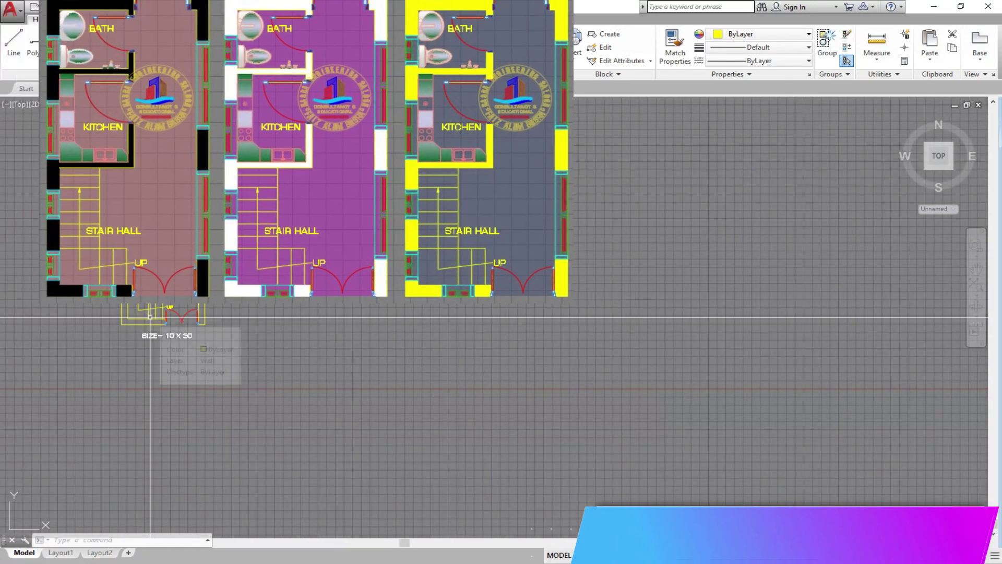
Select the door symbol, lower window line and door arc for copying, then cancel
scroll(150, 317, "up", 5)
scroll(167, 334, "up", 2)
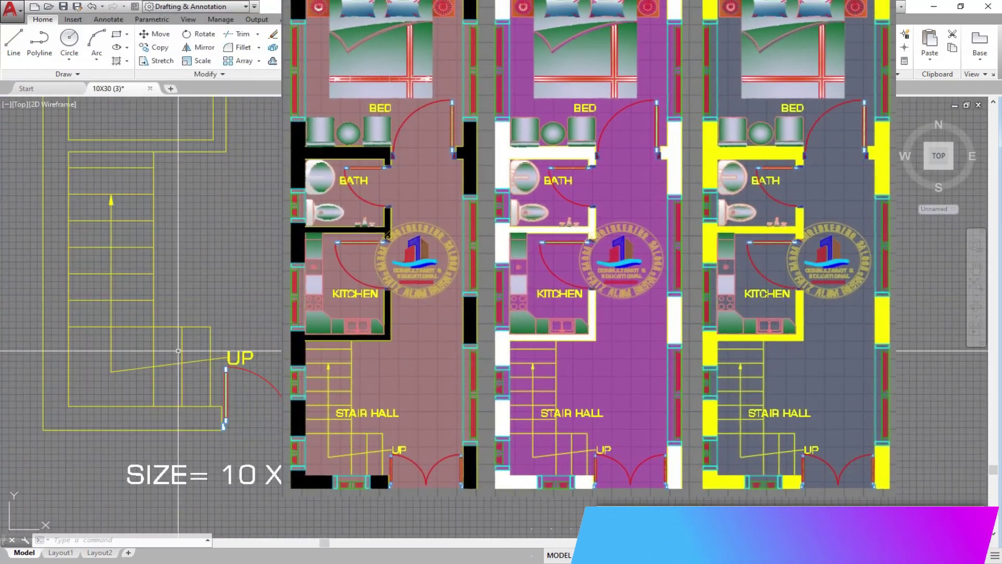
scroll(178, 350, "down", 5)
scroll(155, 183, "up", 5)
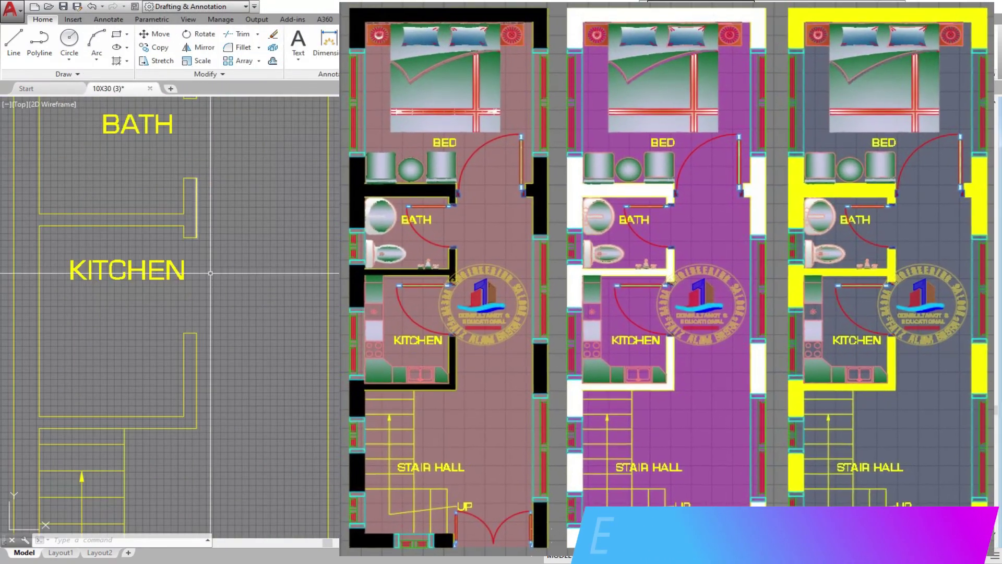
left_click(160, 48)
scroll(156, 313, "down", 4)
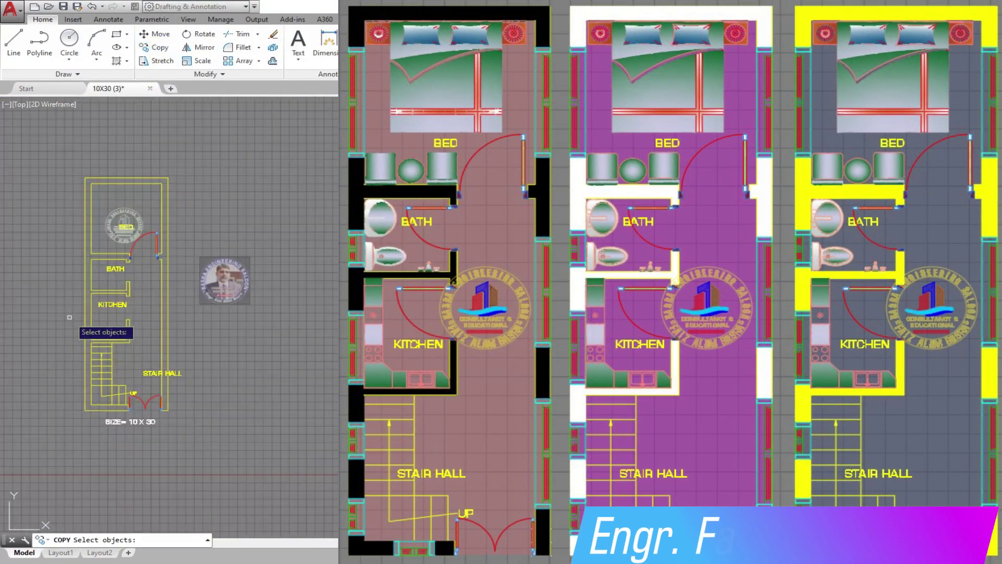
scroll(329, 477, "up", 3)
scroll(329, 476, "up", 2)
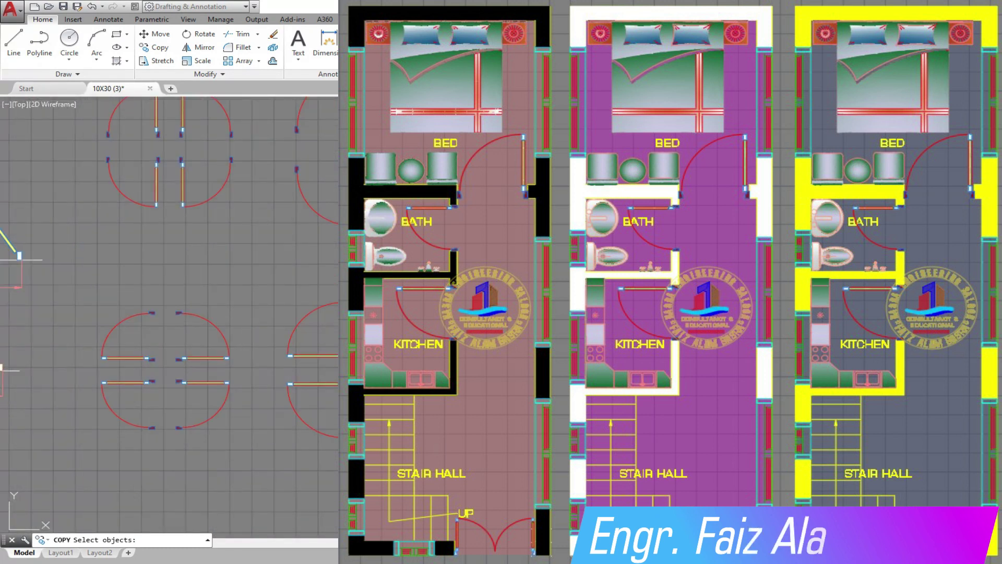
scroll(330, 476, "up", 3)
left_click(240, 333)
scroll(241, 332, "down", 3)
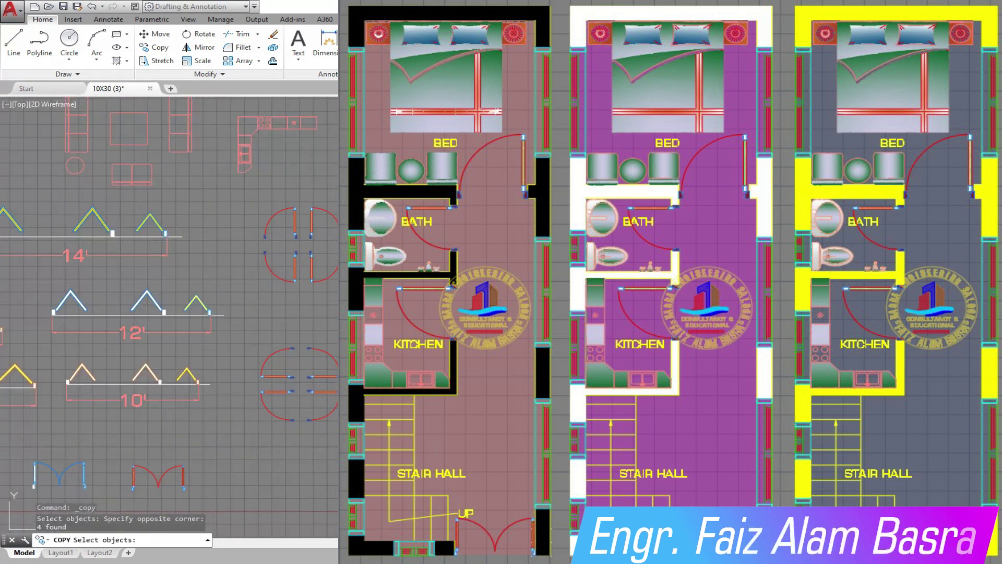
scroll(279, 398, "up", 3)
left_click(307, 411)
left_click(226, 334)
key("Return")
scroll(314, 359, "up", 3)
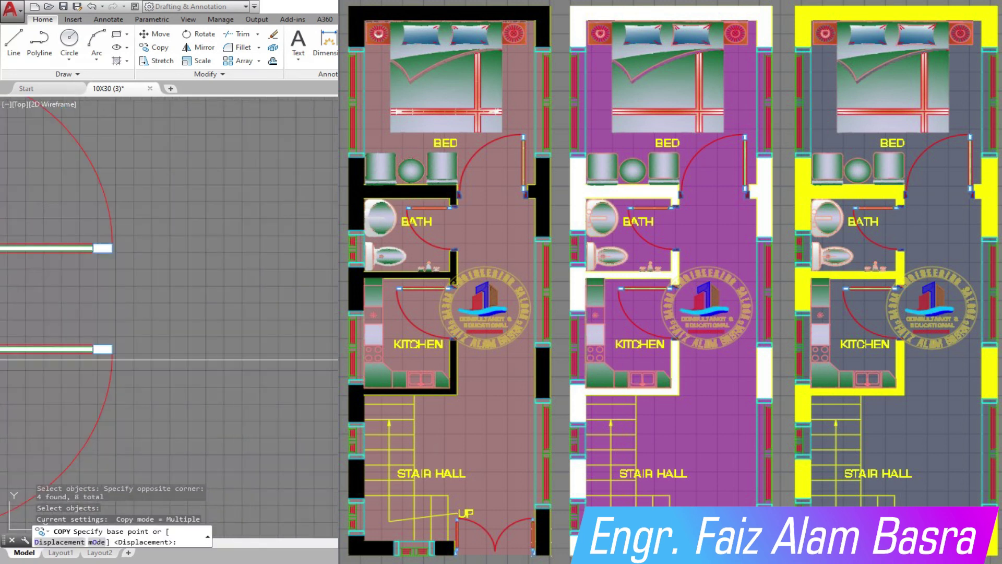
left_click(111, 332)
scroll(111, 332, "down", 3)
scroll(261, 313, "down", 3)
scroll(292, 313, "down", 3)
scroll(272, 299, "up", 5)
scroll(292, 299, "up", 6)
scroll(318, 210, "down", 4)
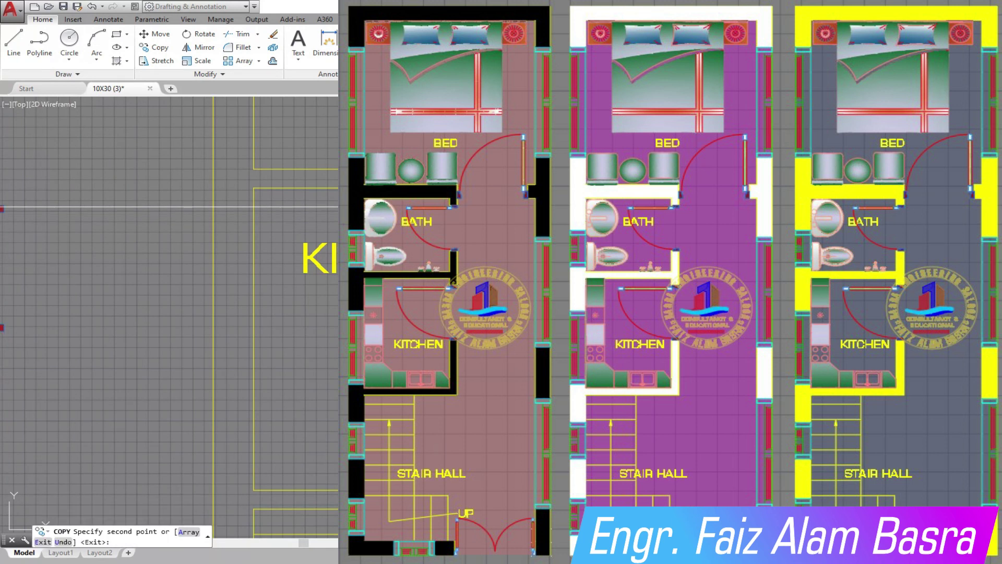
key("Escape")
Move the four door objects to a new spot near the bath
scroll(296, 114, "down", 2)
left_click(170, 36)
left_click(219, 313)
left_click(94, 198)
key("Return")
scroll(230, 276, "up", 3)
left_click(137, 326)
scroll(117, 332, "up", 4)
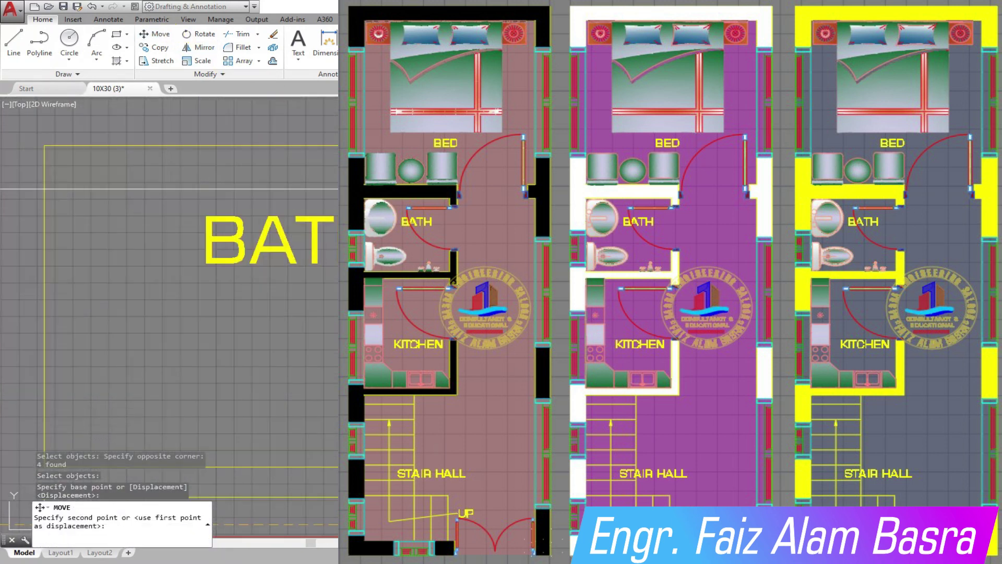
left_click(44, 179)
scroll(239, 254, "down", 3)
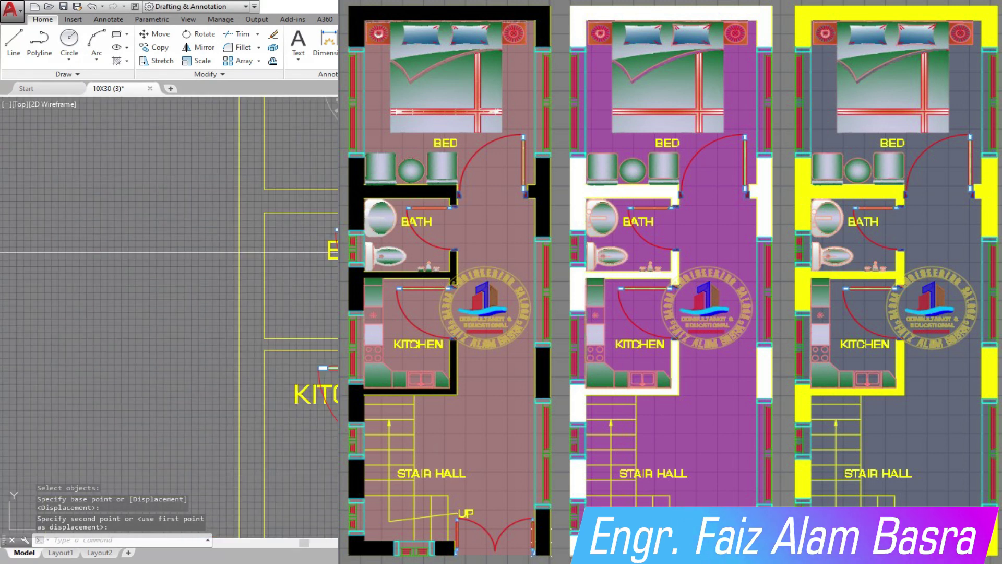
Reposition the STAIR HALL title inside the stair hall
scroll(307, 324, "down", 3)
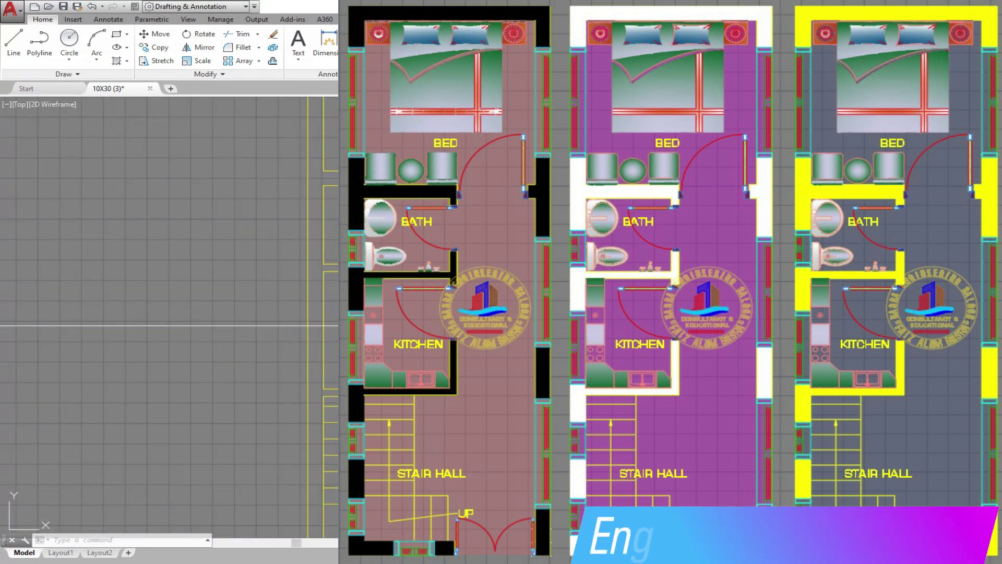
scroll(313, 344, "up", 2)
scroll(313, 376, "up", 1)
scroll(313, 469, "up", 2)
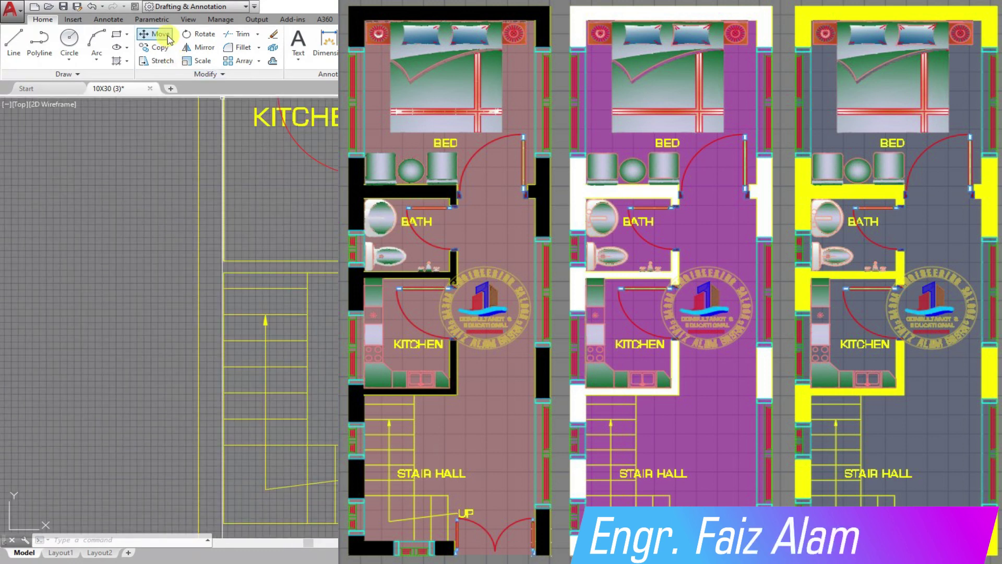
left_click(334, 367)
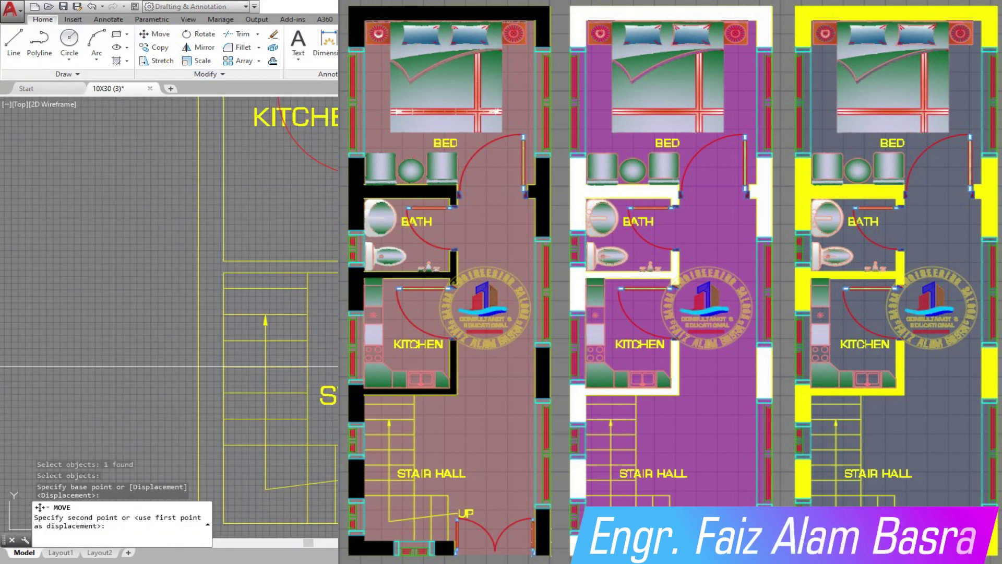
left_click(331, 355)
scroll(375, 338, "down", 3)
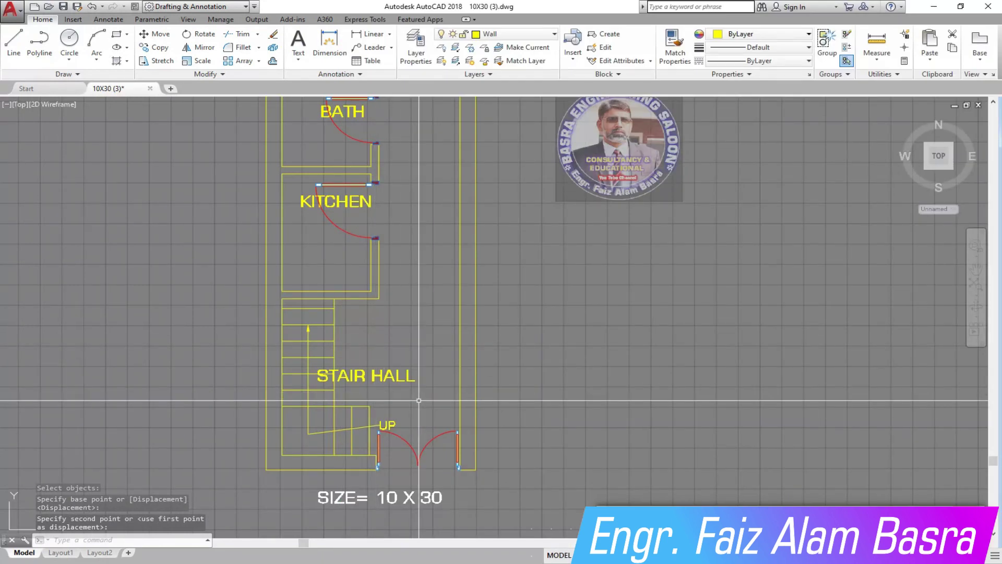
Move the logo watermark off the BED label to just right of the bedroom
scroll(421, 399, "down", 2)
scroll(395, 126, "up", 2)
scroll(395, 127, "up", 2)
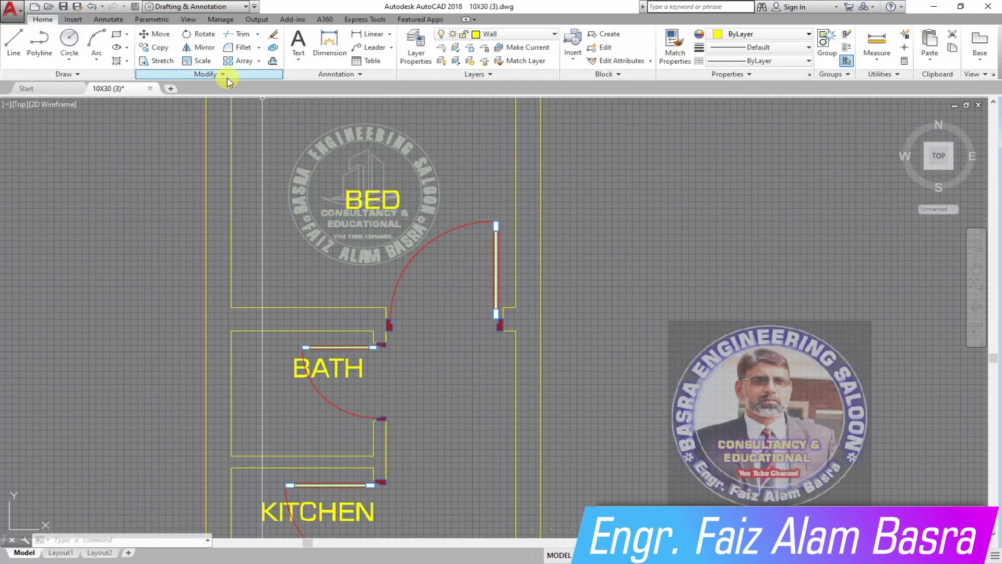
left_click(427, 173)
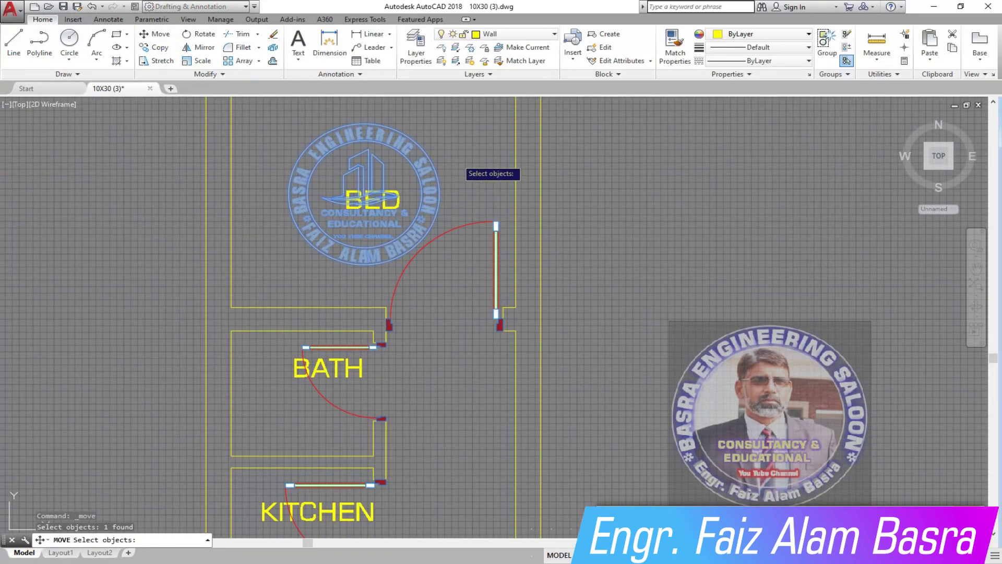
key("Return")
left_click(455, 280)
left_click(712, 281)
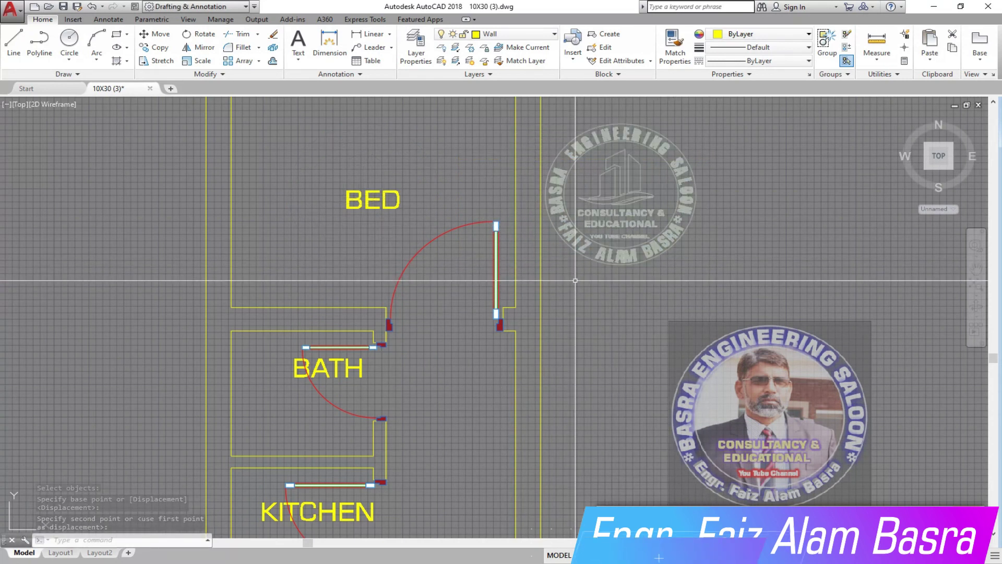
Select the bed, nightstands and rug for copying, based at the nightstand corner
scroll(395, 322, "down", 2)
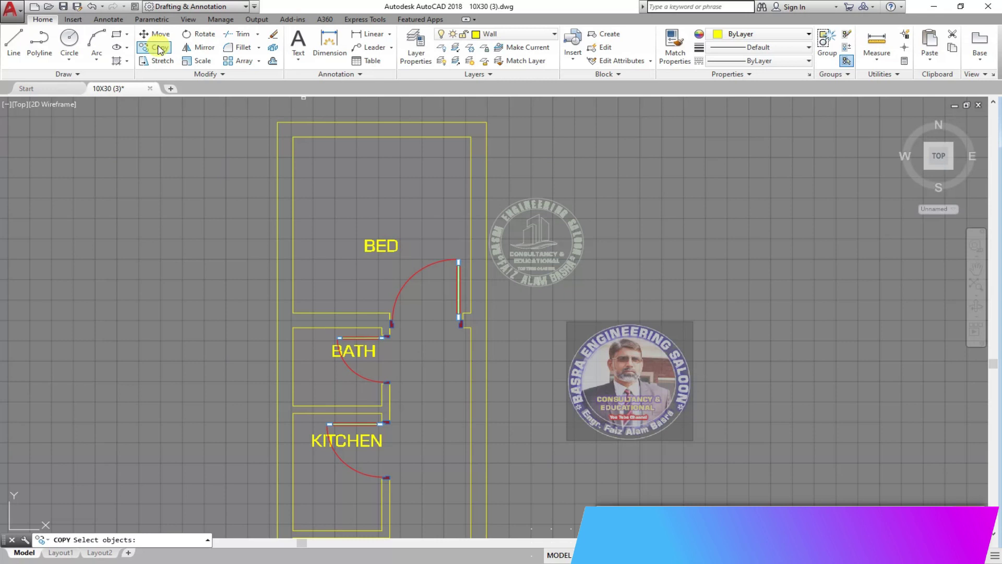
scroll(512, 322, "down", 5)
scroll(355, 292, "down", 2)
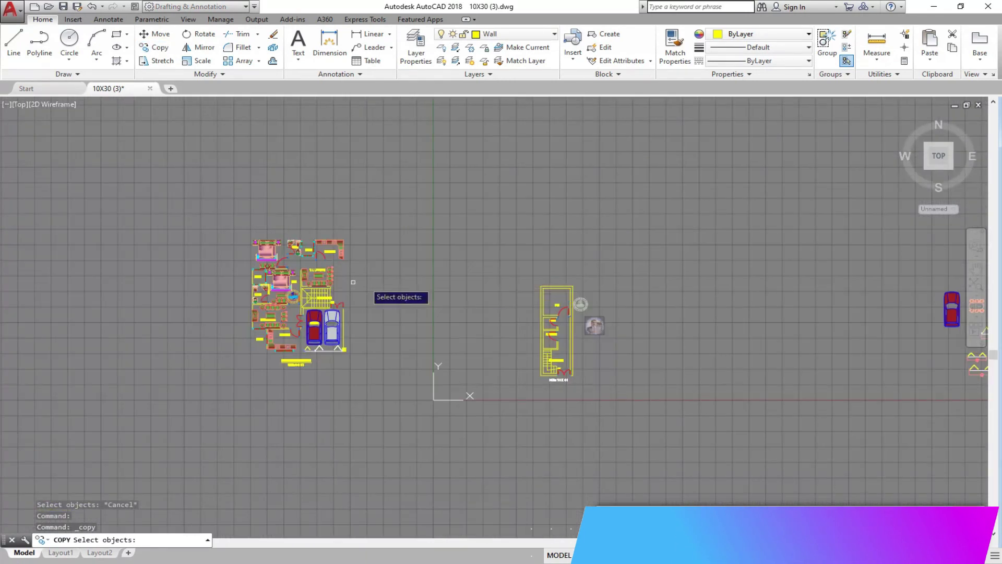
scroll(385, 255, "up", 10)
scroll(481, 311, "down", 1)
left_click(489, 319)
left_click(166, 200)
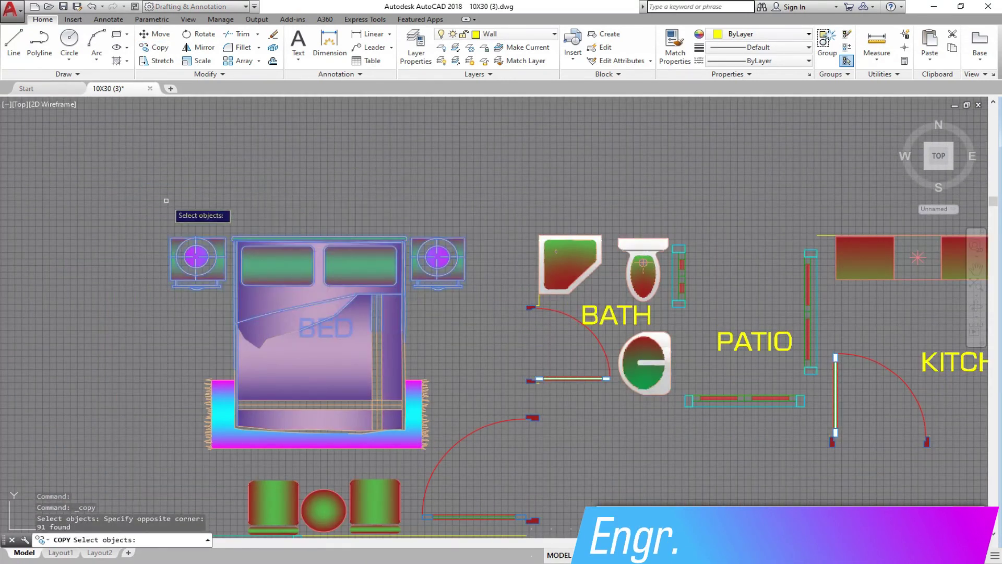
left_click(427, 446)
left_click(202, 345)
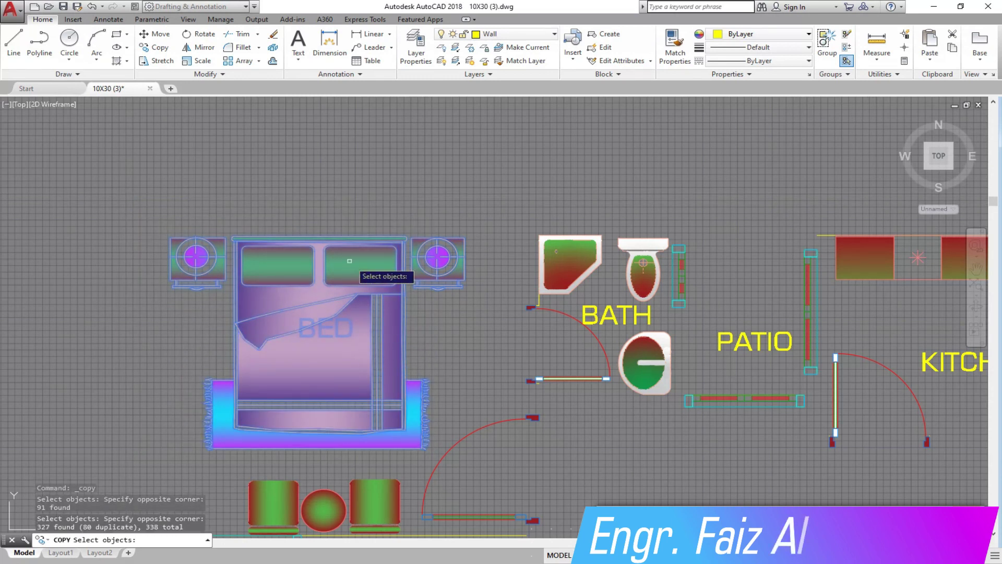
key("Return")
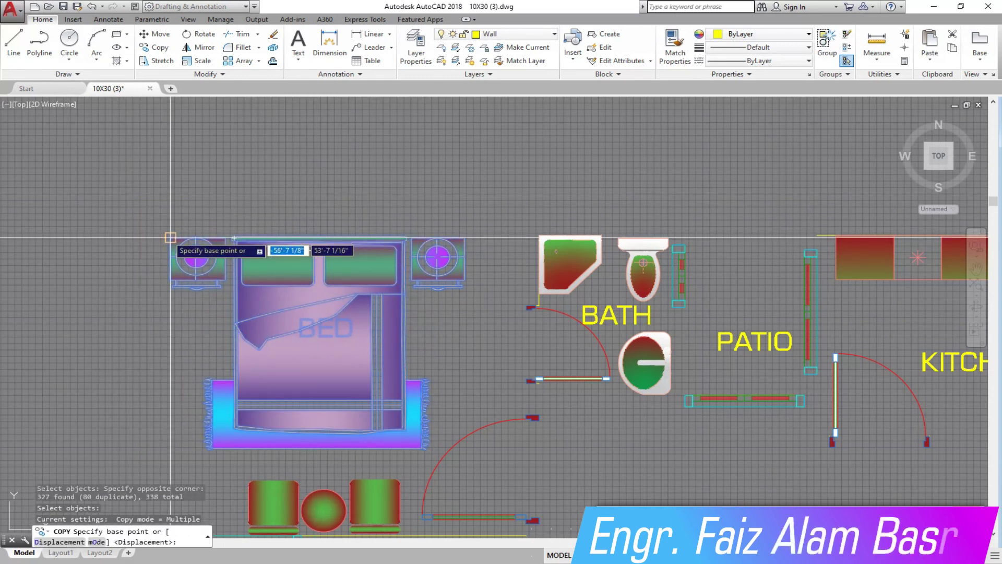
left_click(464, 238)
Place the bed copy at the bedroom's top wall, then undo it
scroll(386, 263, "down", 5)
scroll(424, 291, "up", 3)
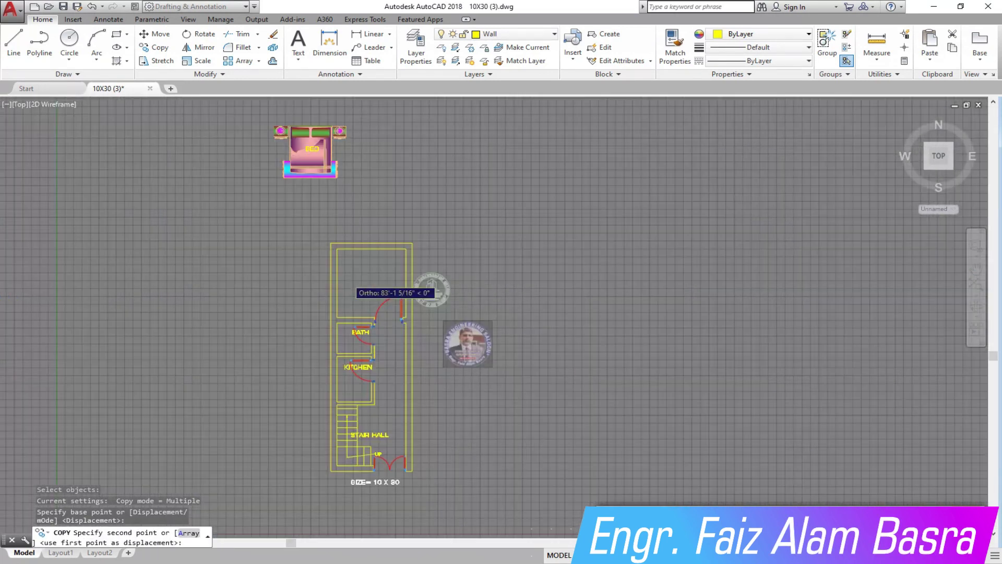
scroll(552, 186, "up", 2)
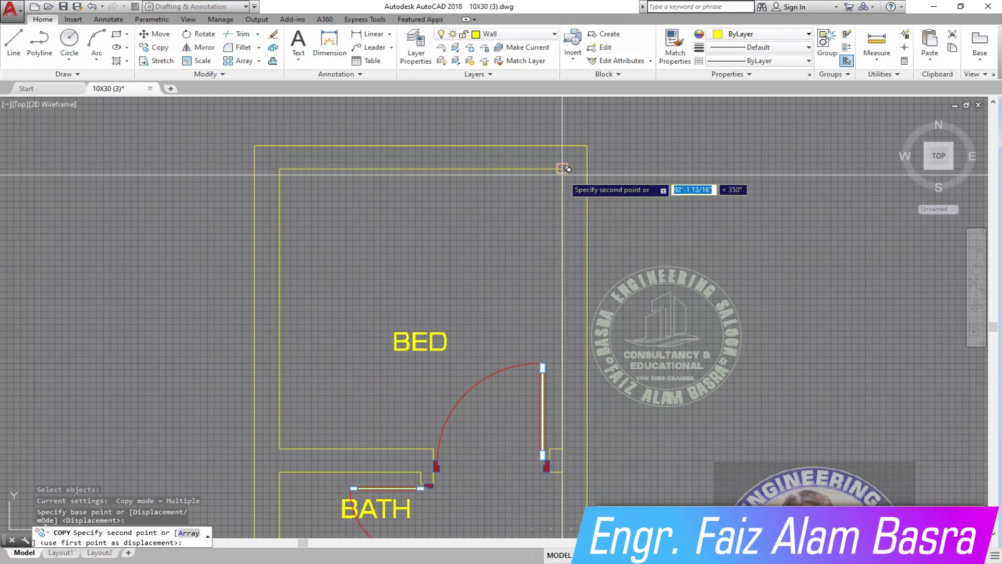
left_click(568, 164)
key("Escape")
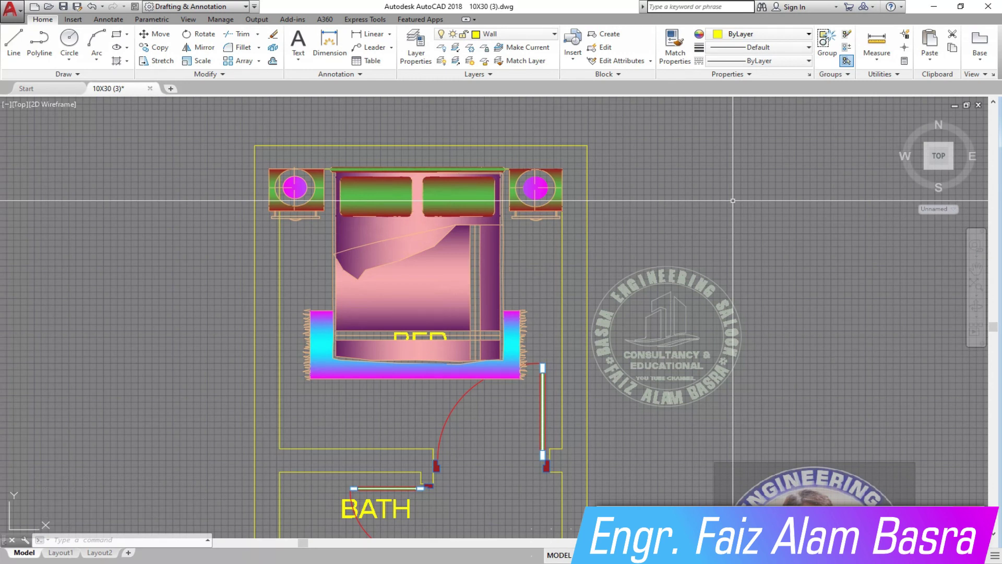
left_click(93, 7)
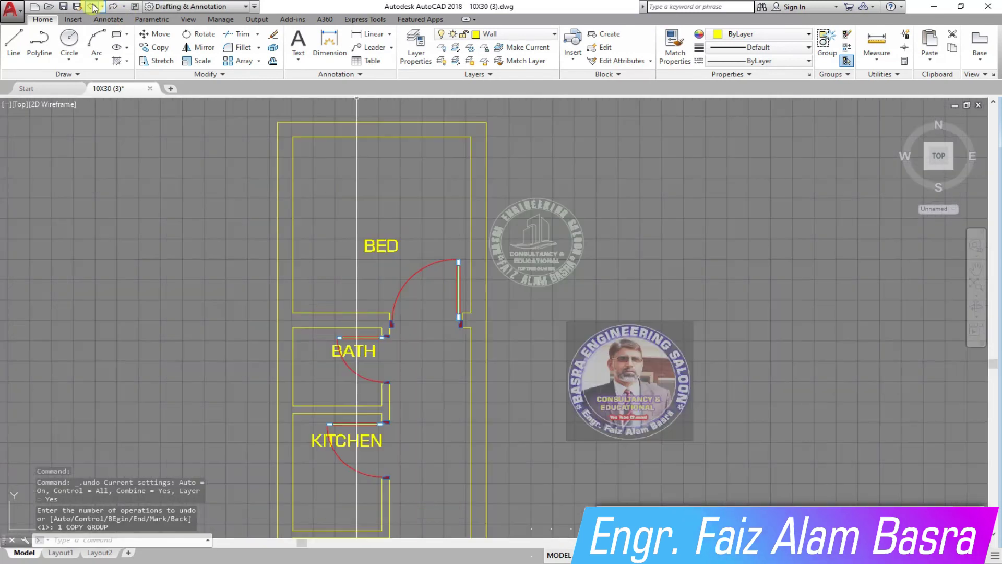
scroll(547, 253, "down", 3)
Copy three window blocks from the library to a spot left of the plan
left_click(157, 47)
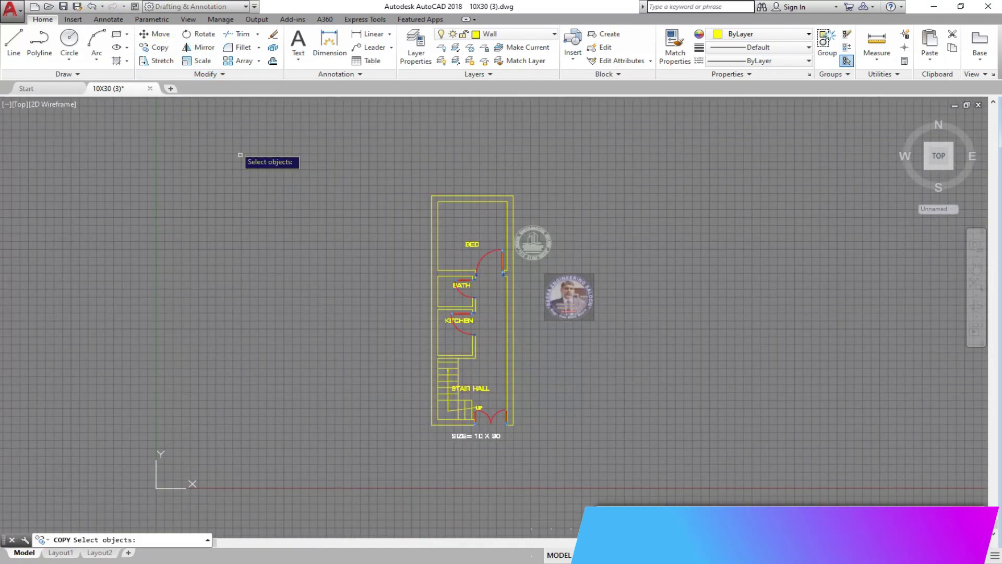
scroll(265, 276, "down", 3)
scroll(433, 292, "down", 2)
scroll(613, 313, "up", 5)
scroll(651, 228, "up", 3)
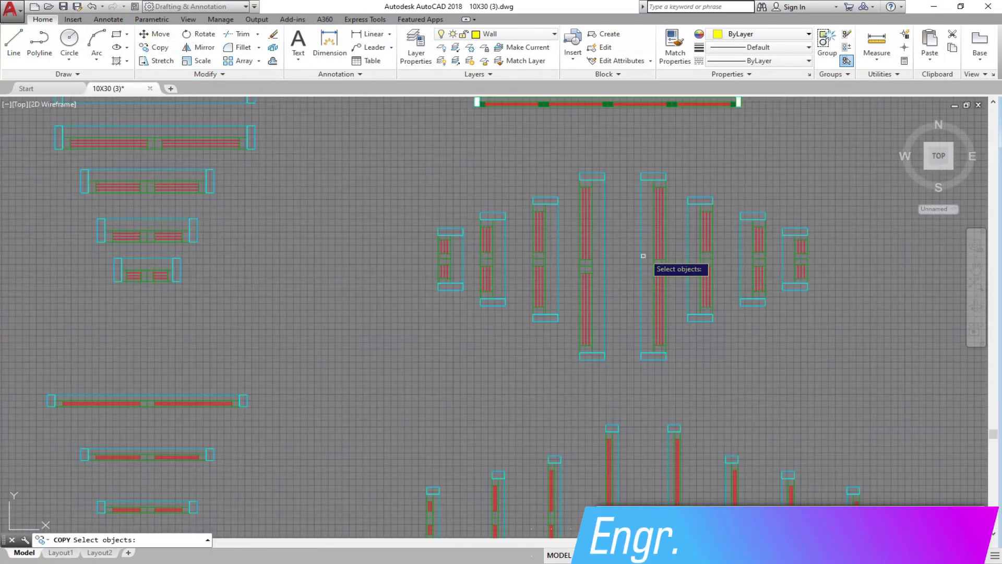
left_click(616, 368)
left_click(568, 155)
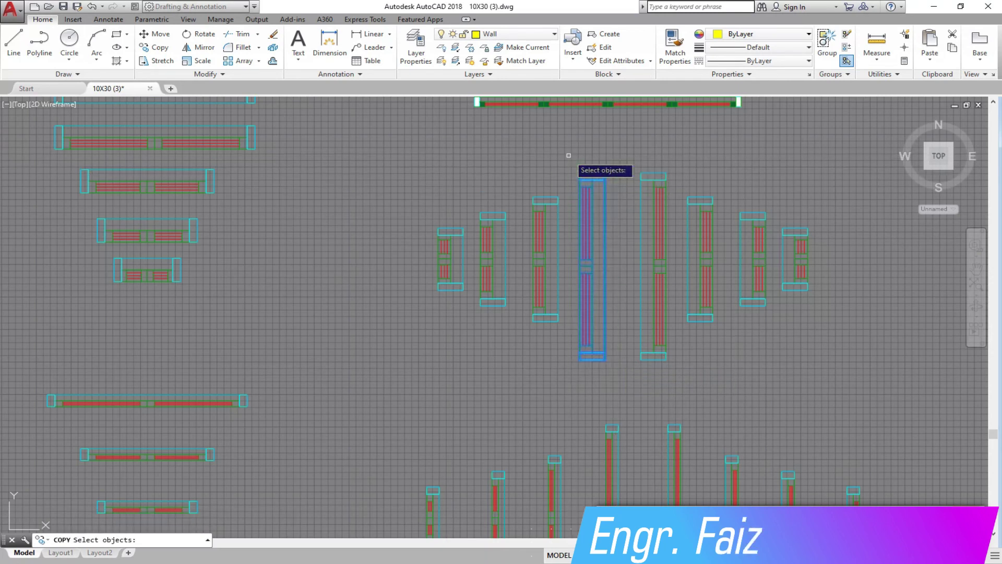
left_click(567, 328)
left_click(523, 188)
left_click(468, 301)
left_click(422, 194)
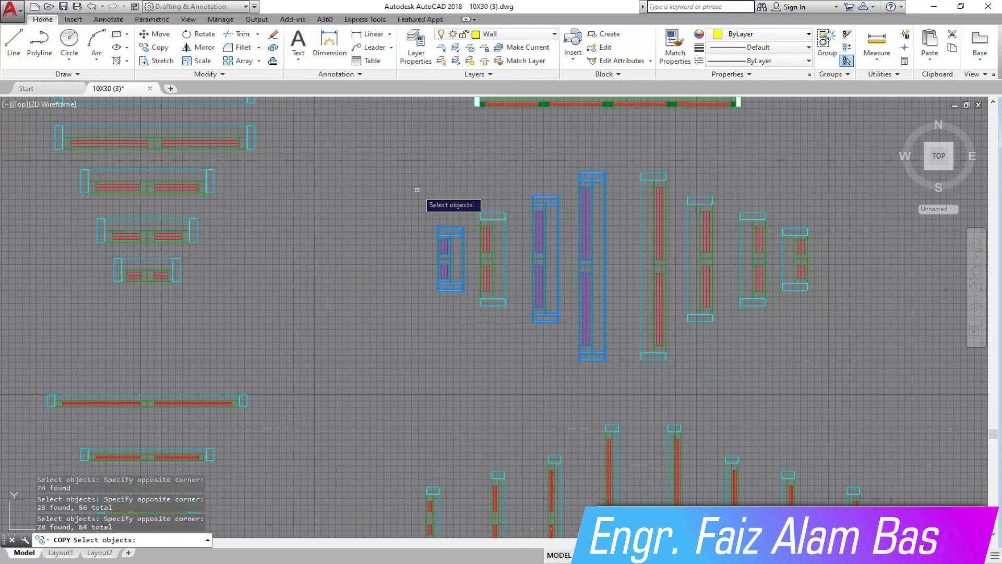
key("Return")
left_click(593, 273)
scroll(649, 283, "down", 3)
scroll(660, 292, "down", 3)
scroll(344, 282, "down", 2)
scroll(344, 281, "up", 5)
left_click(405, 293)
key("Escape")
scroll(424, 230, "down", 2)
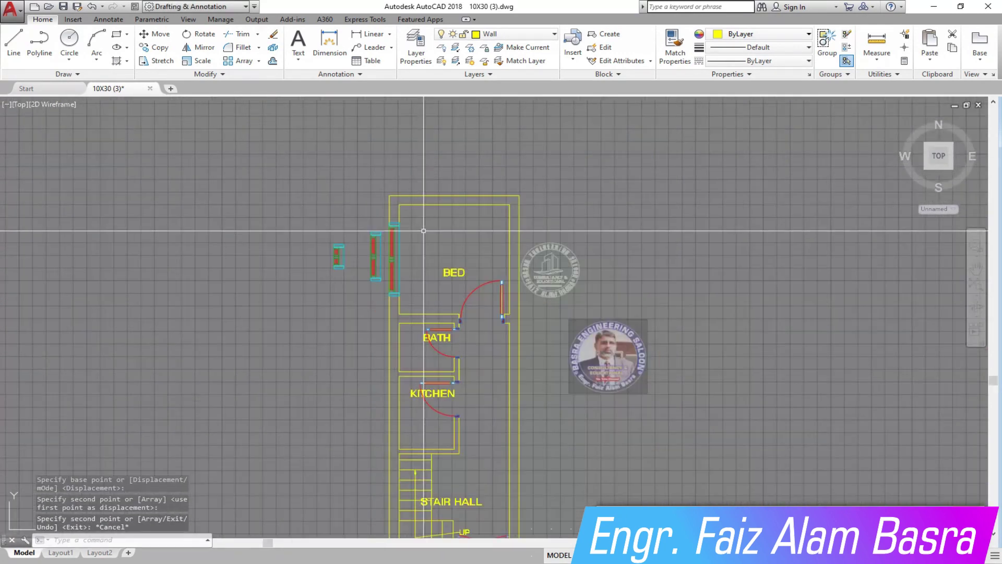
Move the first window block into the left outer wall opening
left_click(160, 34)
scroll(358, 279, "up", 2)
left_click(355, 282)
left_click(291, 190)
key("Return")
left_click(338, 236)
left_click(478, 463)
scroll(485, 314, "down", 3)
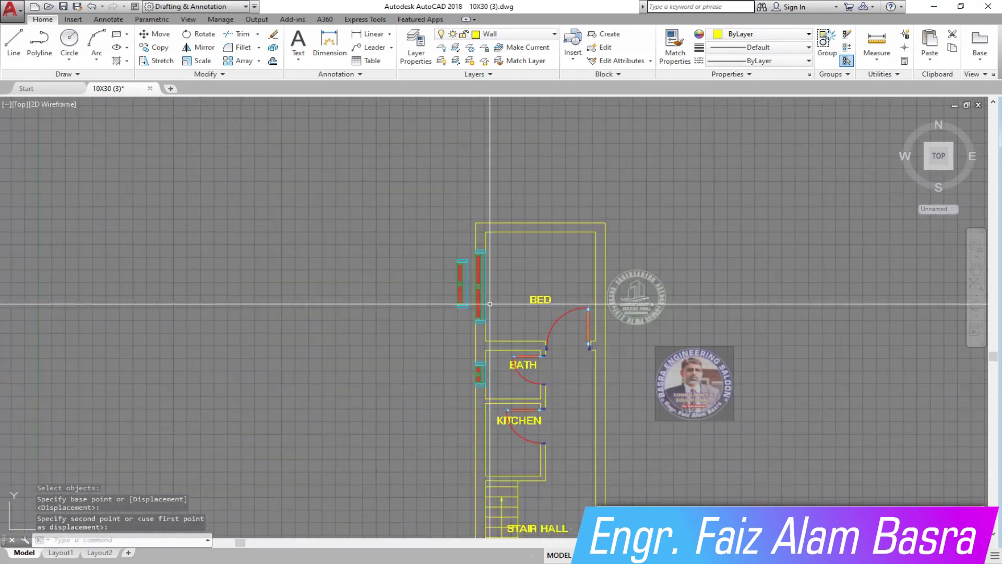
Move the next window block into the kitchen's left wall
key("Return")
scroll(426, 261, "up", 5)
left_click(589, 451)
left_click(496, 243)
key("Return")
left_click(574, 349)
scroll(569, 349, "down", 3)
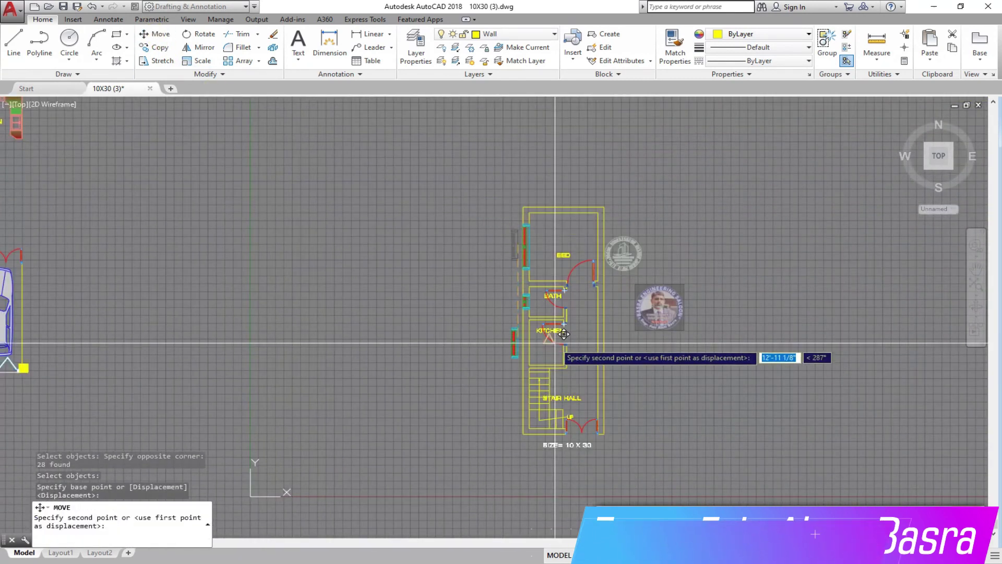
scroll(454, 342, "up", 4)
left_click(448, 352)
key("Escape")
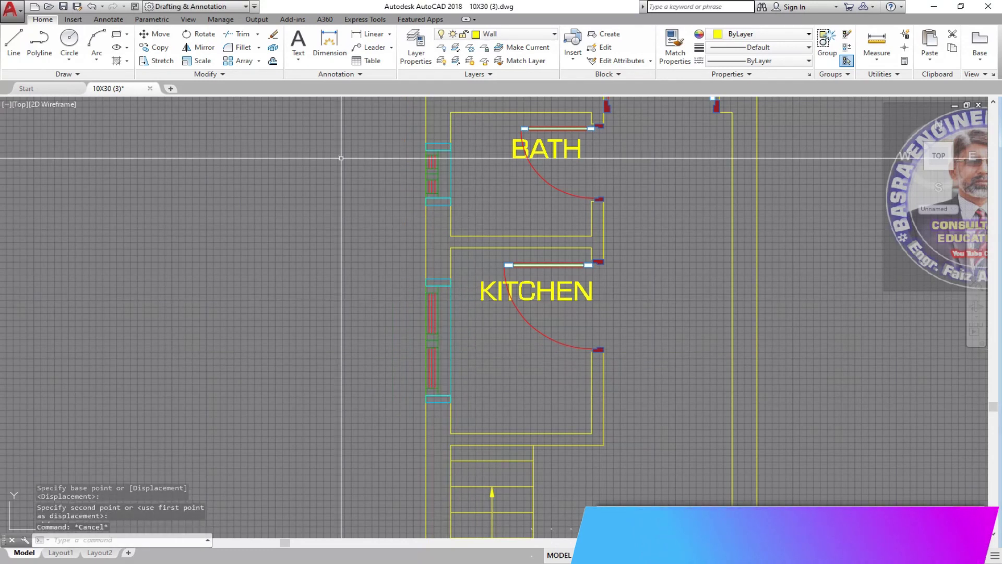
Lower the kitchen window slightly along the left wall
left_click(155, 34)
left_click(397, 271)
left_click(470, 398)
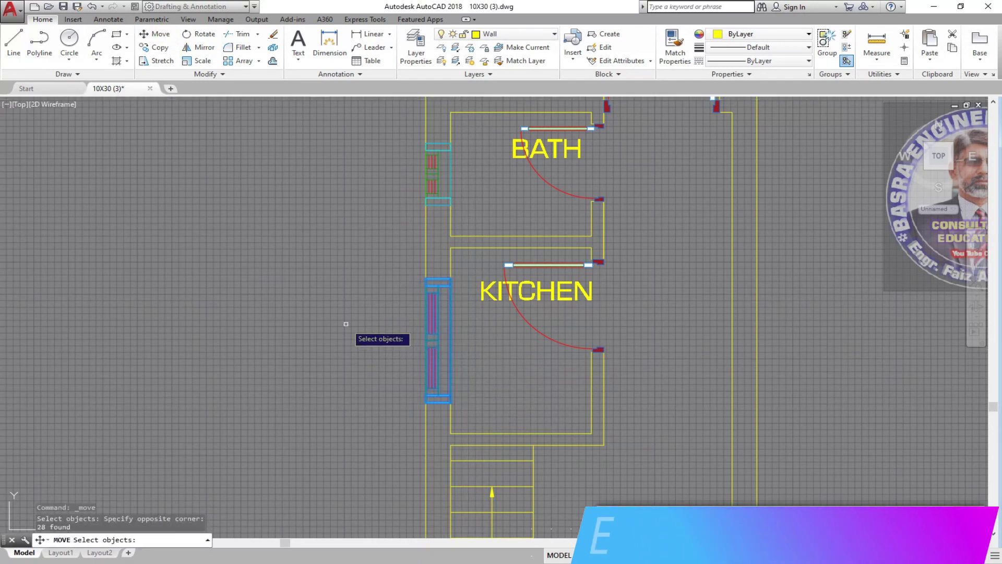
key("Return")
left_click(355, 314)
left_click(354, 344)
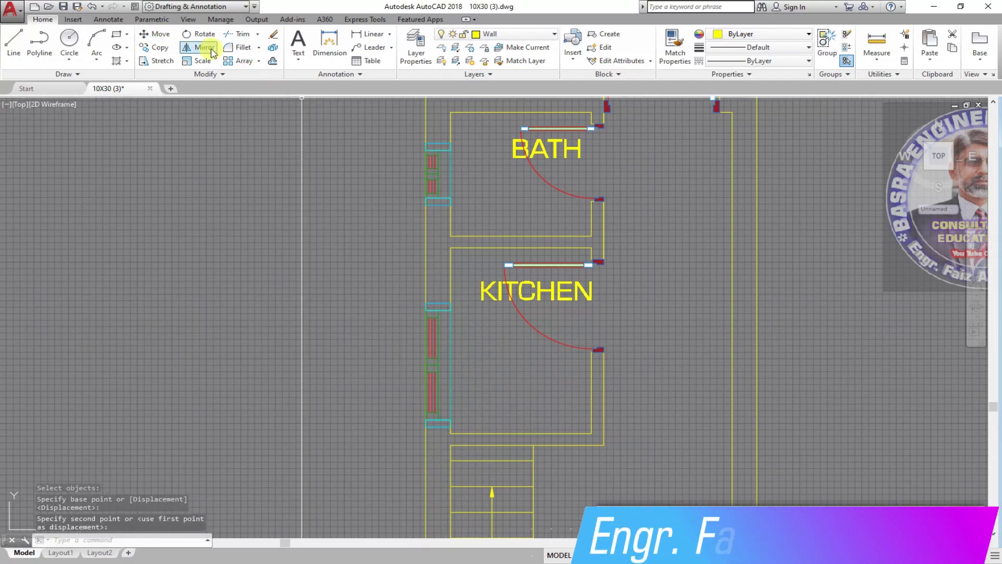
Nudge another window block 4 inches down the left wall
key("Return")
left_click(386, 131)
left_click(486, 212)
key("Return")
left_click(301, 170)
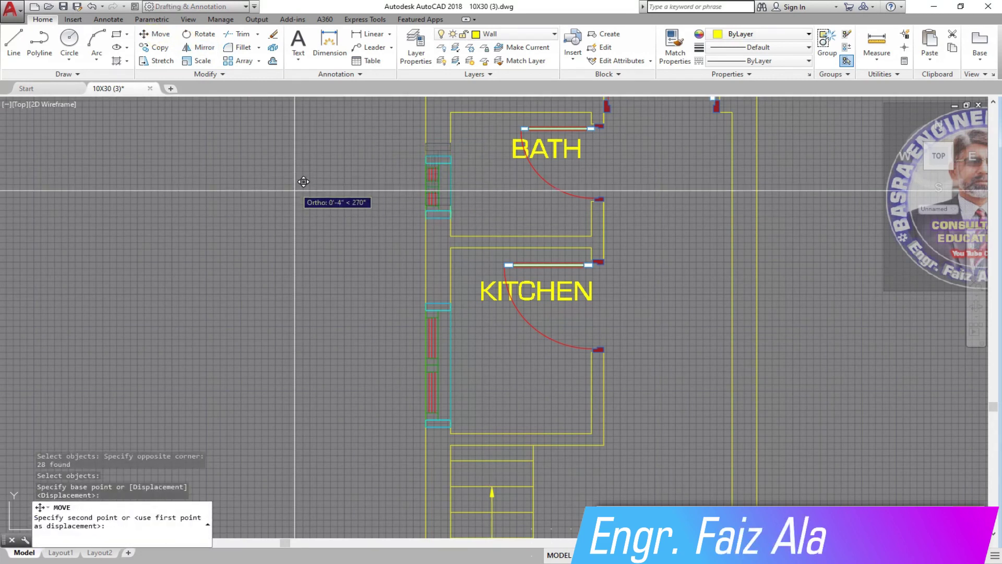
left_click(302, 192)
scroll(407, 243, "down", 2)
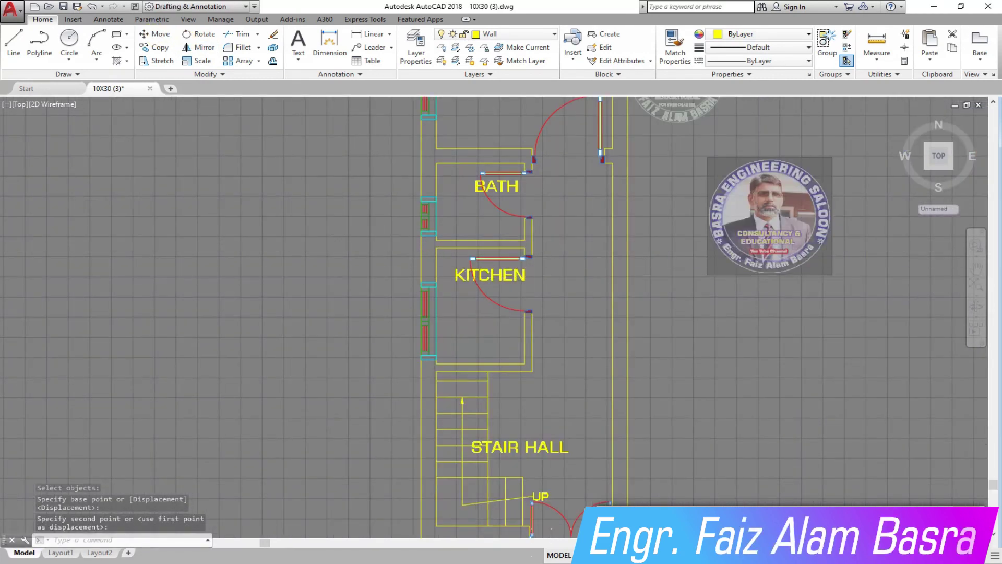
scroll(365, 282, "down", 2)
scroll(459, 397, "down", 2)
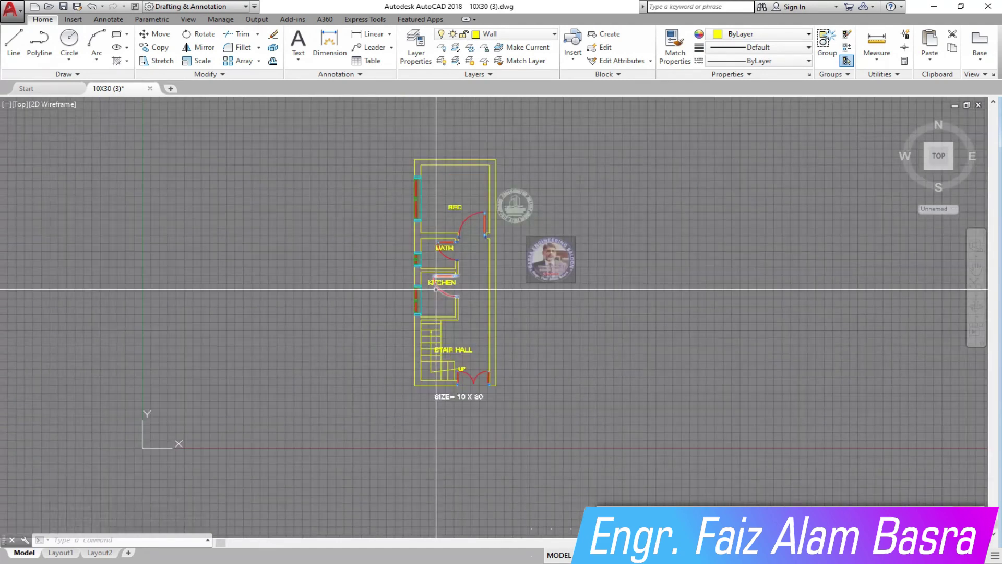
scroll(501, 267, "up", 4)
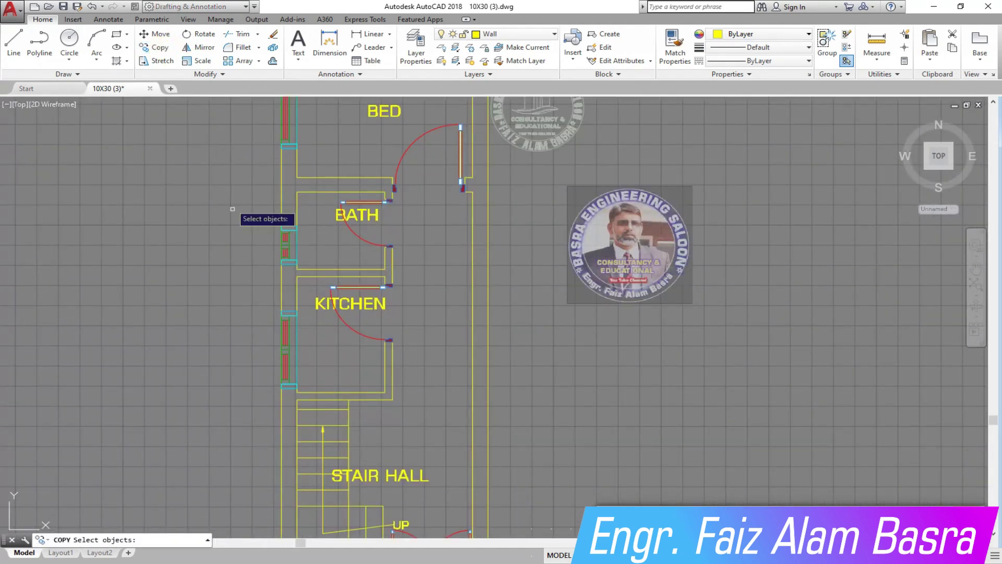
scroll(232, 209, "down", 2)
scroll(291, 127, "up", 4)
key("Escape")
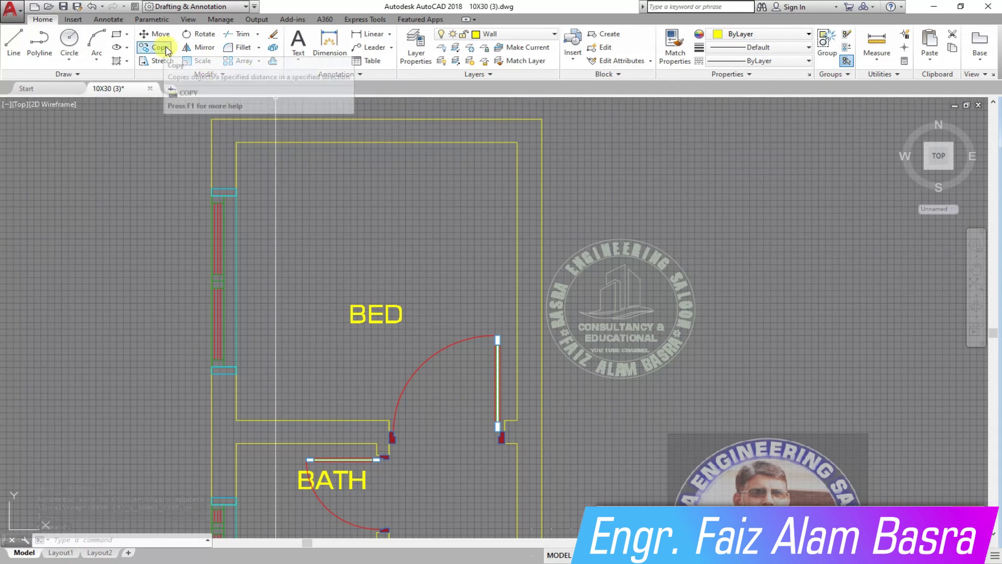
Mirror the left-wall windows onto the right wall, keeping the originals
left_click(198, 47)
left_click(197, 167)
left_click(278, 375)
key("Return")
left_click(376, 142)
left_click(377, 119)
type("N")
key("Return")
scroll(345, 144, "down", 4)
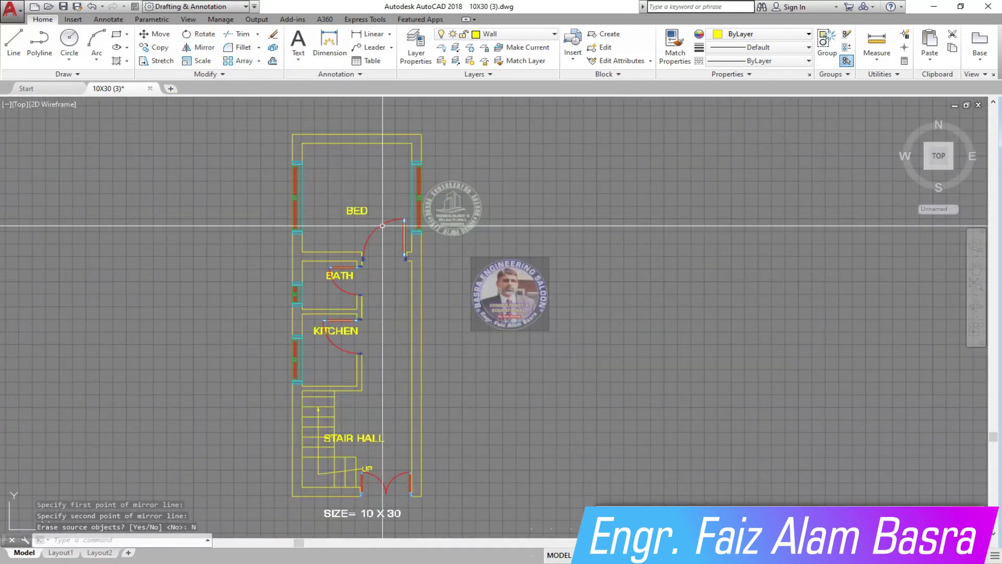
Copy a right-wall window further down toward the stair hall
left_click(156, 47)
scroll(428, 191, "up", 4)
left_click(375, 106)
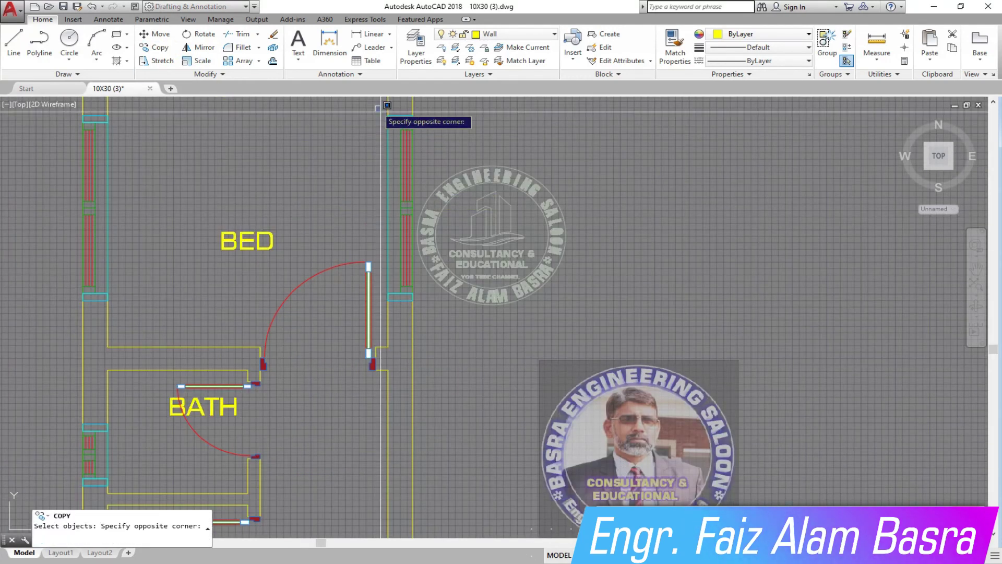
left_click(456, 319)
scroll(508, 156, "down", 2)
scroll(480, 135, "down", 2)
key("Return")
left_click(673, 180)
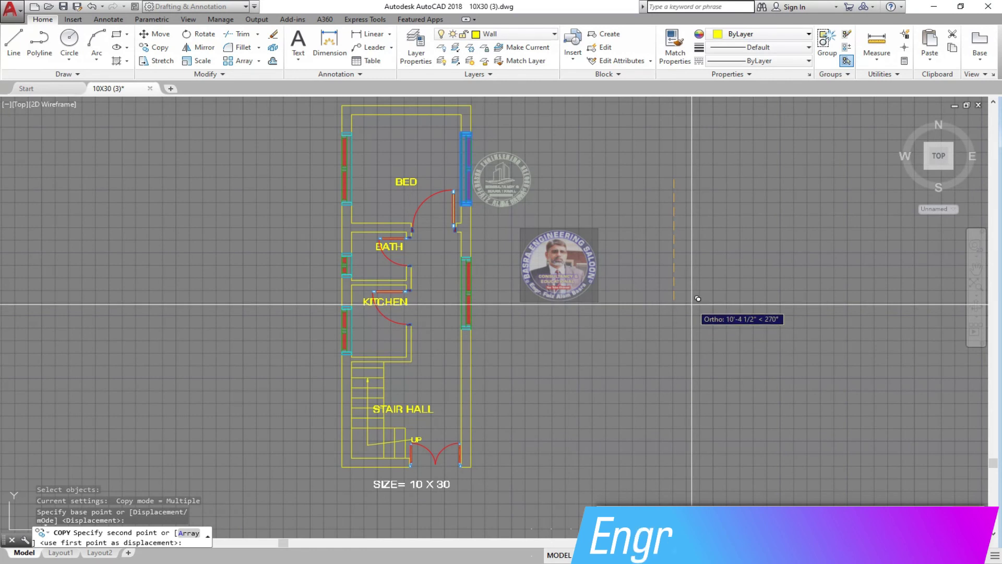
left_click(698, 302)
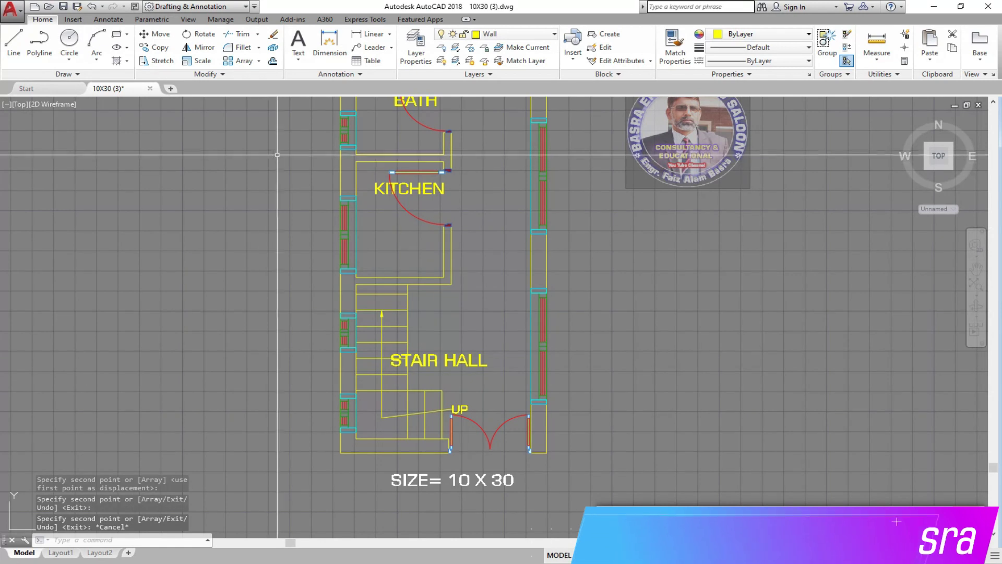
left_click(156, 48)
scroll(123, 168, "down", 5)
scroll(548, 160, "up", 3)
scroll(608, 214, "up", 3)
scroll(441, 256, "up", 3)
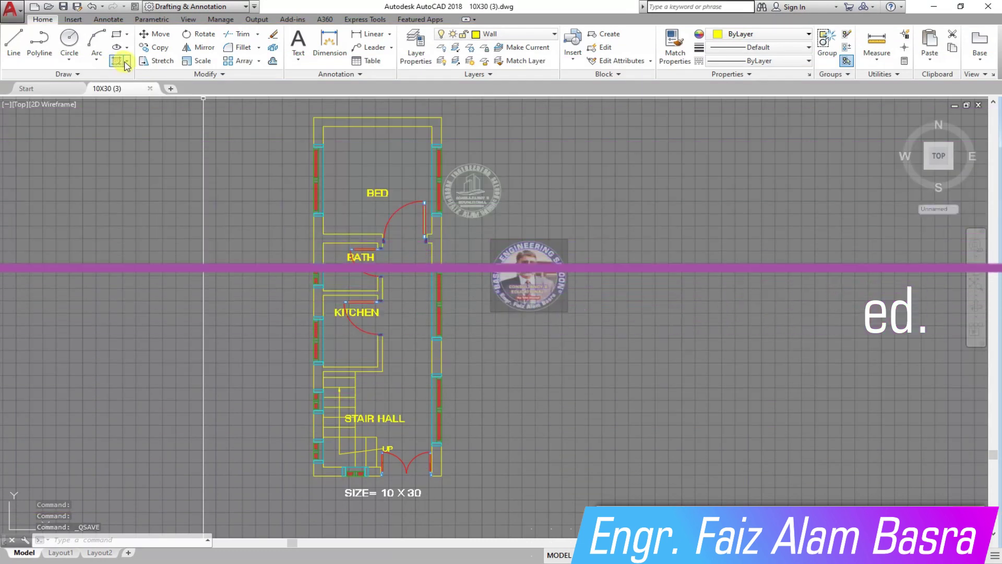
Hatch the wall sections around BED, BATH, KITCHEN, stair hall, bottom and right walls in solid yellow
left_click(126, 61)
left_click(147, 67)
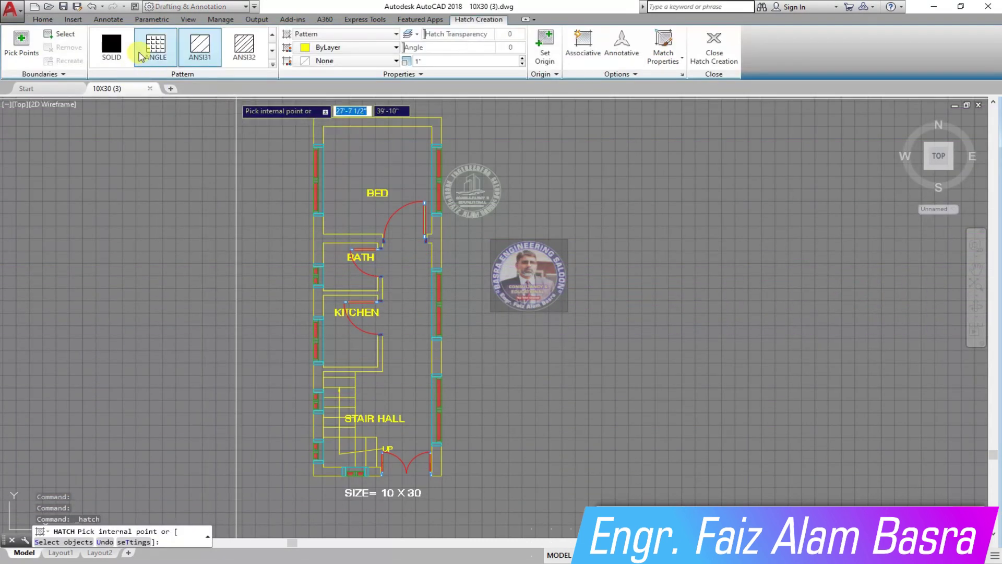
left_click(319, 246)
left_click(318, 298)
left_click(317, 342)
left_click(317, 422)
left_click(326, 471)
left_click(374, 472)
left_click(436, 459)
left_click(436, 350)
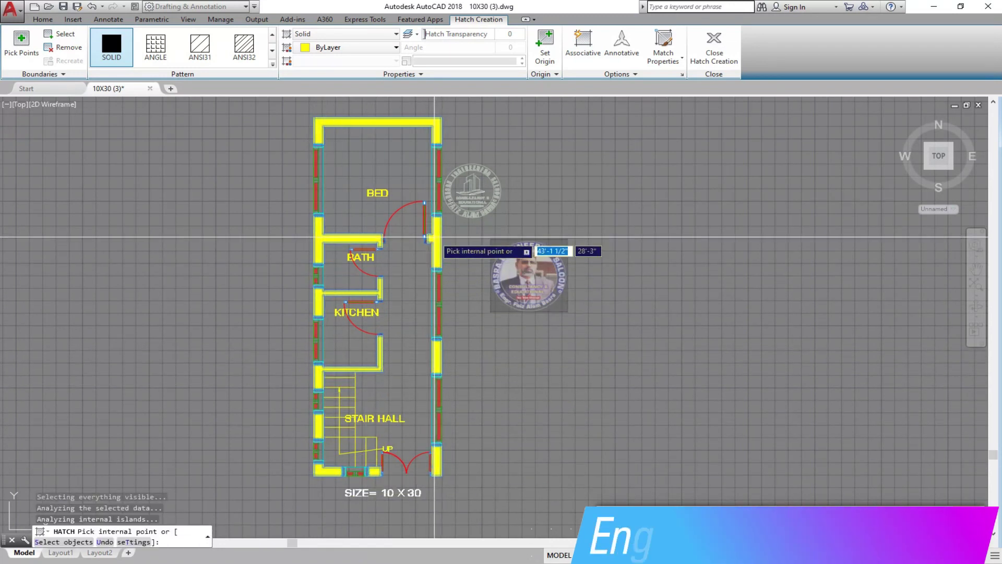
key("Escape")
scroll(230, 187, "down", 2)
scroll(186, 115, "up", 2)
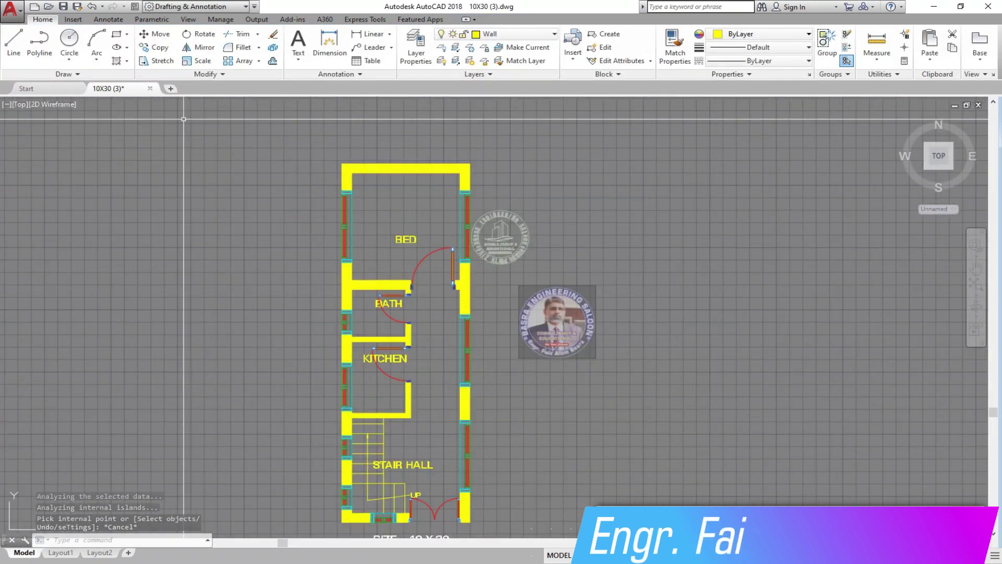
scroll(475, 123, "down", 2)
scroll(417, 339, "up", 2)
scroll(422, 423, "up", 2)
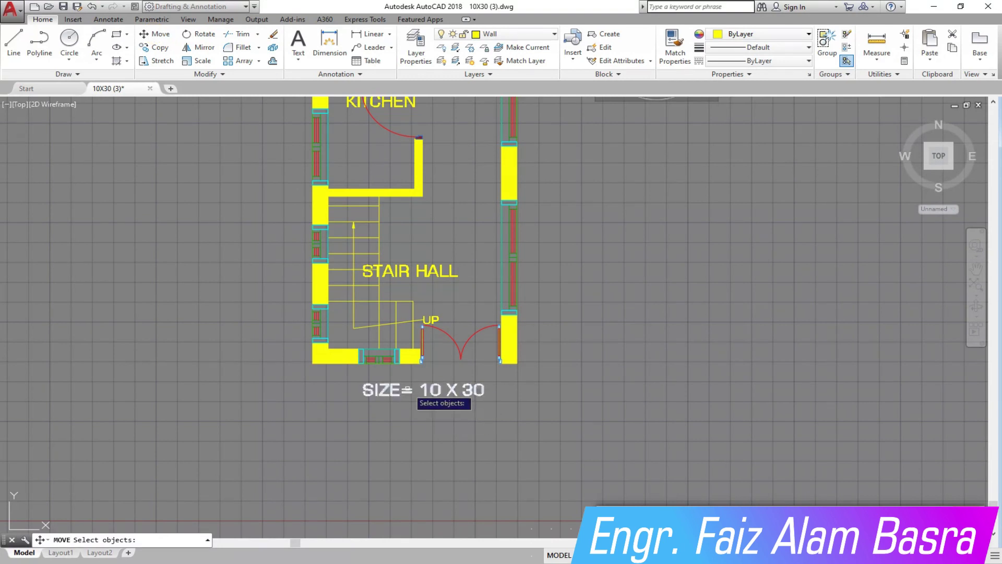
Move the SIZE= 10 X 30 label lower below the plan
key("Return")
left_click(681, 308)
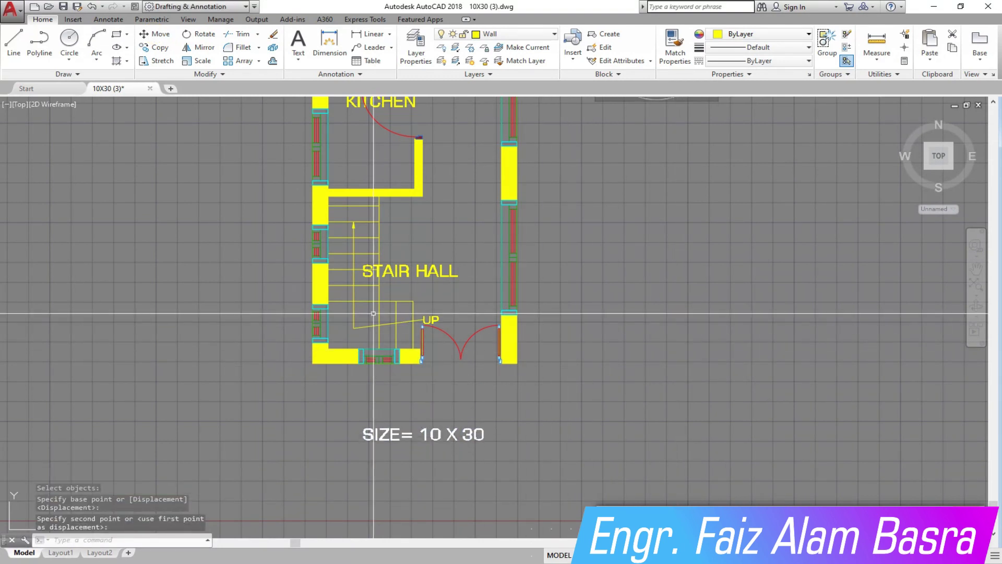
scroll(437, 396, "up", 3)
left_click(391, 196)
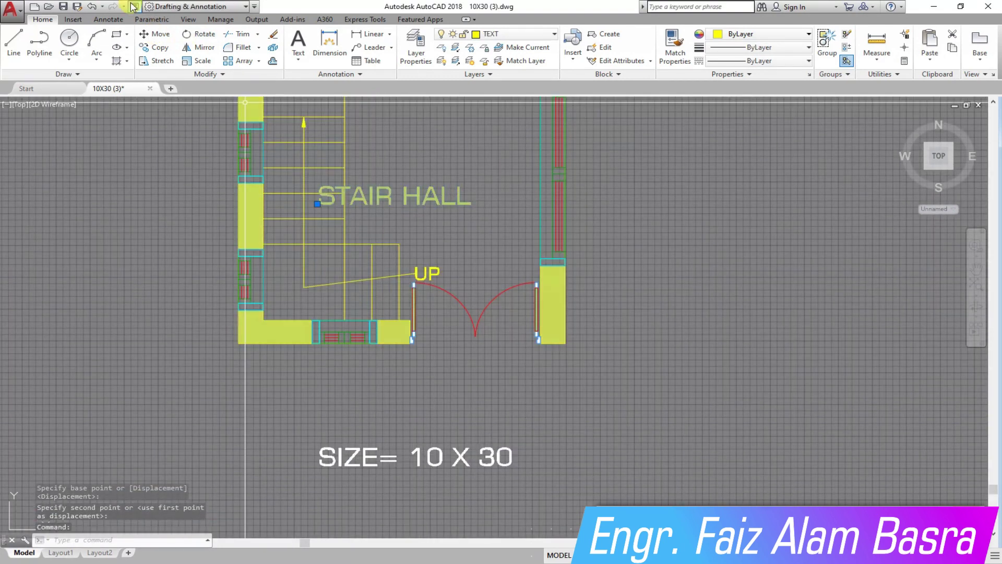
Match the SIZE label's properties to the STAIR HALL label
left_click(134, 6)
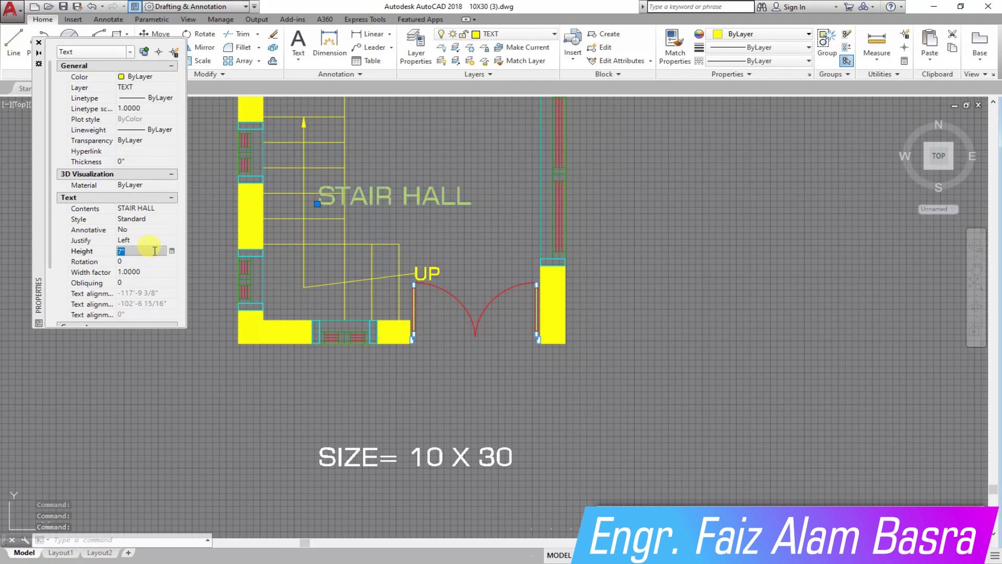
key("Escape")
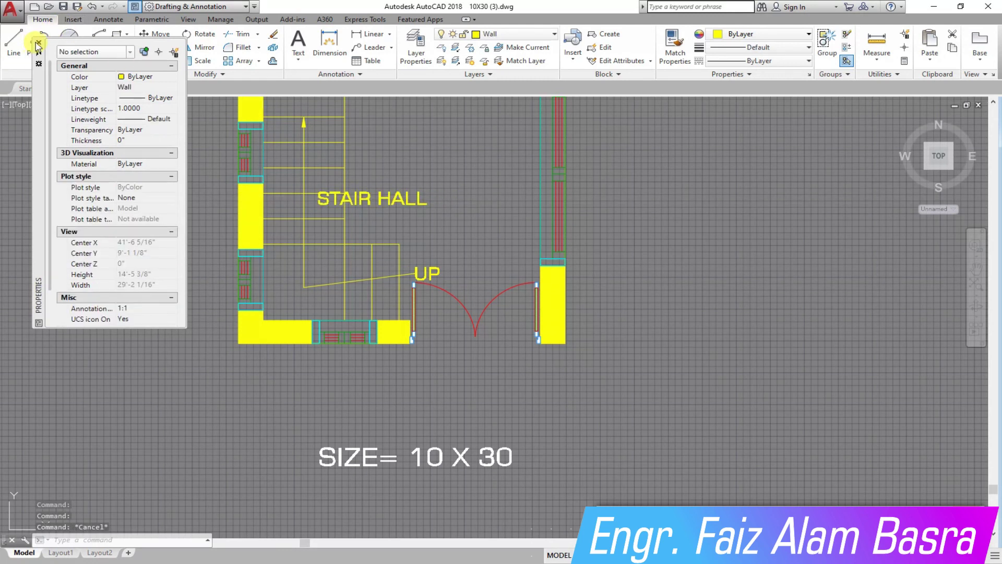
left_click(38, 43)
left_click(674, 47)
left_click(392, 201)
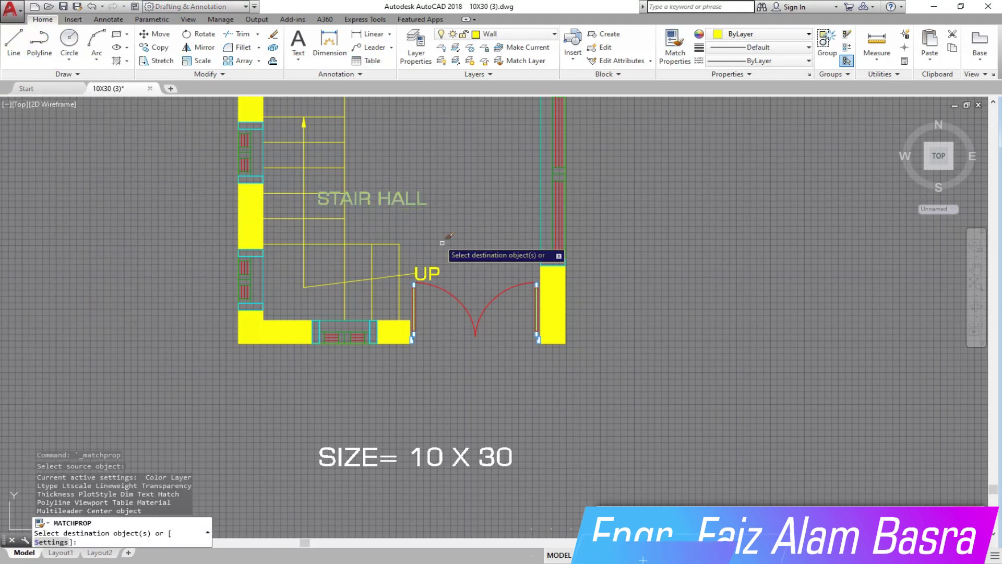
left_click(441, 458)
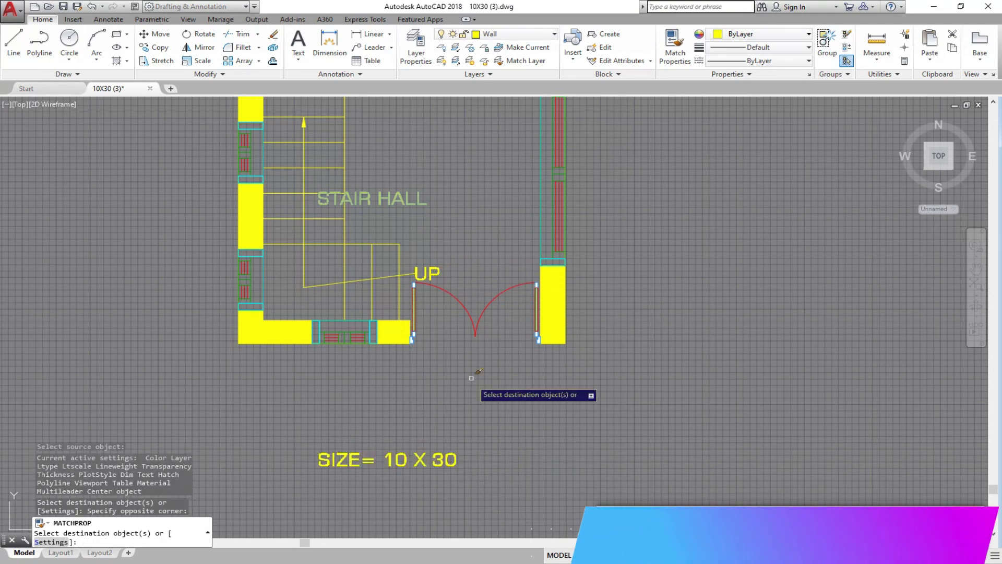
scroll(471, 377, "down", 3)
scroll(459, 209, "up", 2)
Apply the STAIR HALL style to the BED and another room label
left_click(415, 198)
left_click(460, 224)
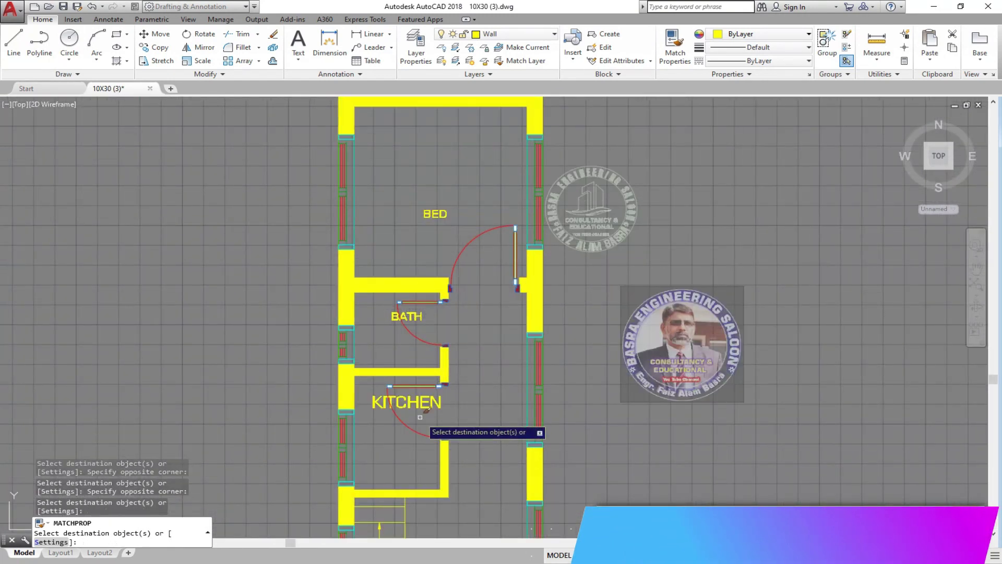
scroll(443, 315, "down", 3)
scroll(464, 449, "up", 4)
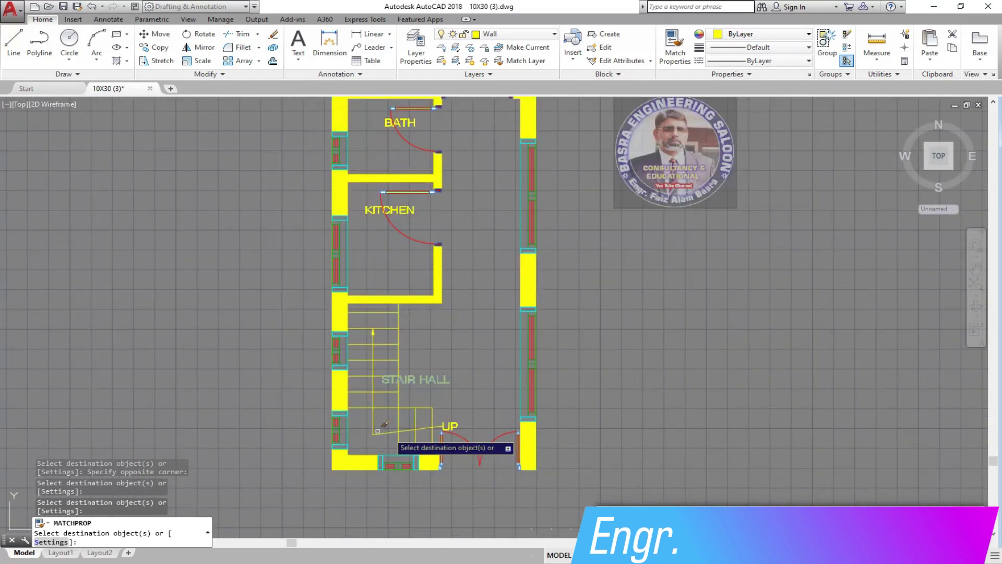
right_click(228, 339)
left_click(244, 346)
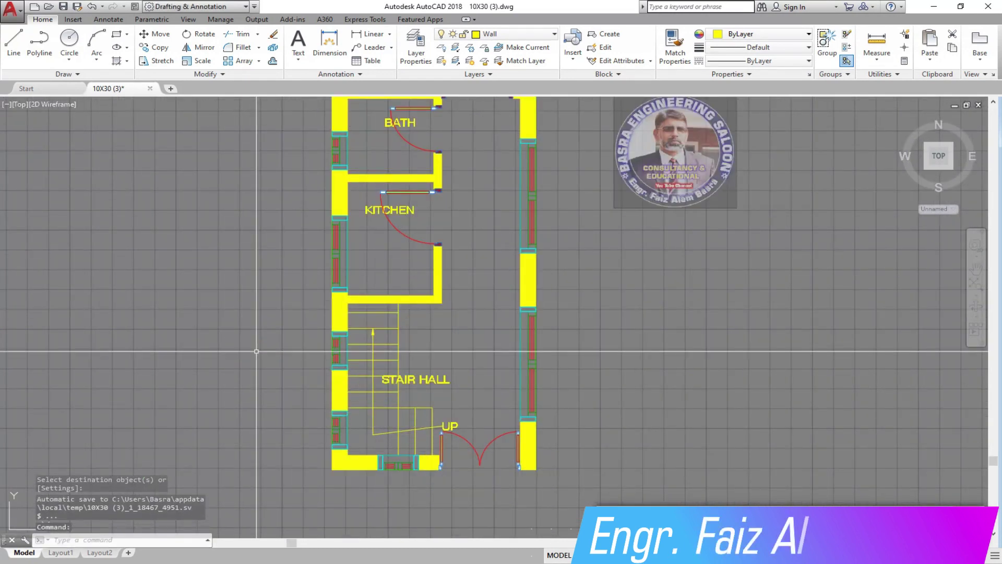
scroll(370, 399, "up", 4)
Start moving the STAIR HALL label, cancel it, and save the drawing
left_click(162, 37)
left_click(652, 385)
left_click(553, 297)
key("Return")
left_click(673, 265)
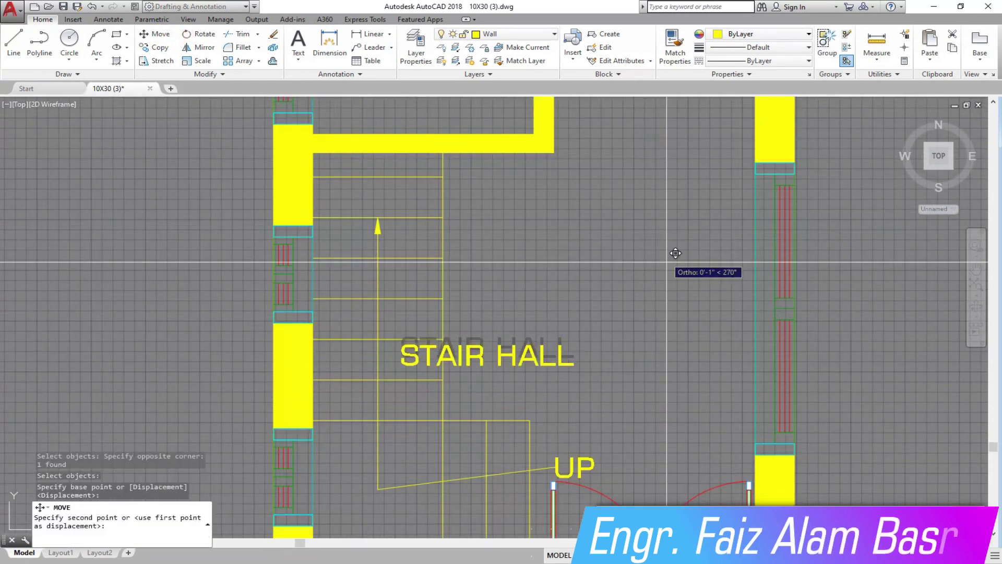
scroll(401, 329, "down", 2)
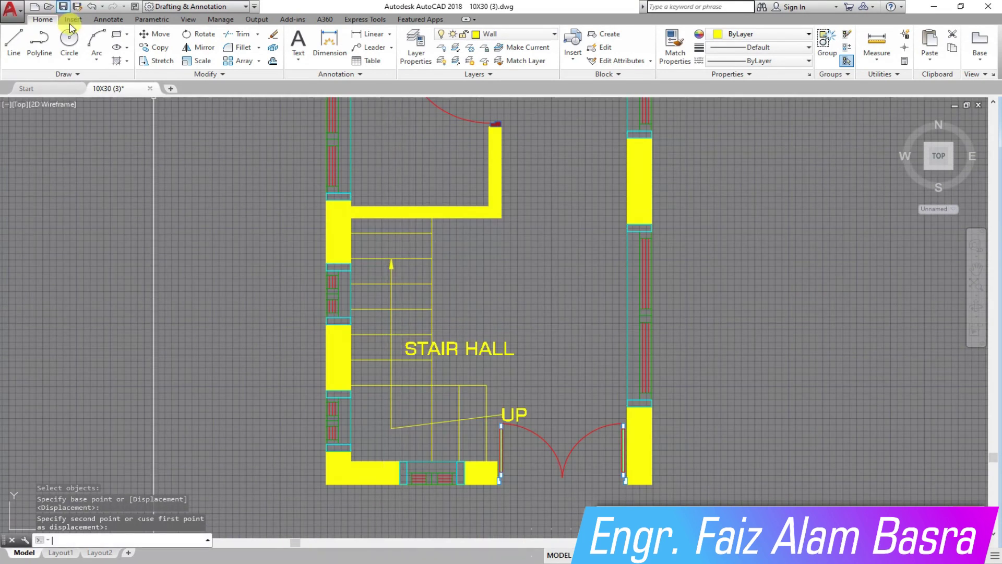
key("Escape")
key("ctrl+s")
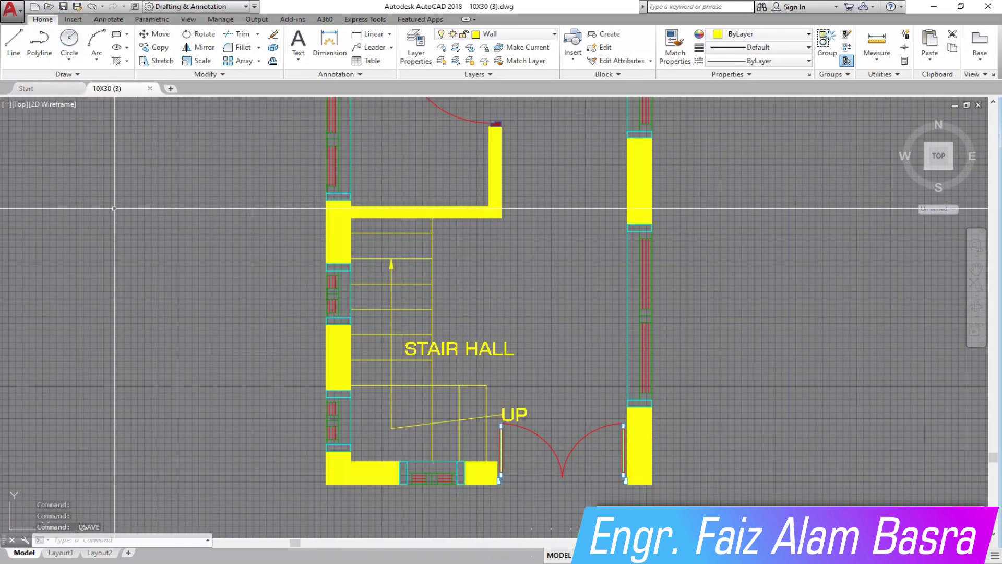
scroll(160, 279, "down", 4)
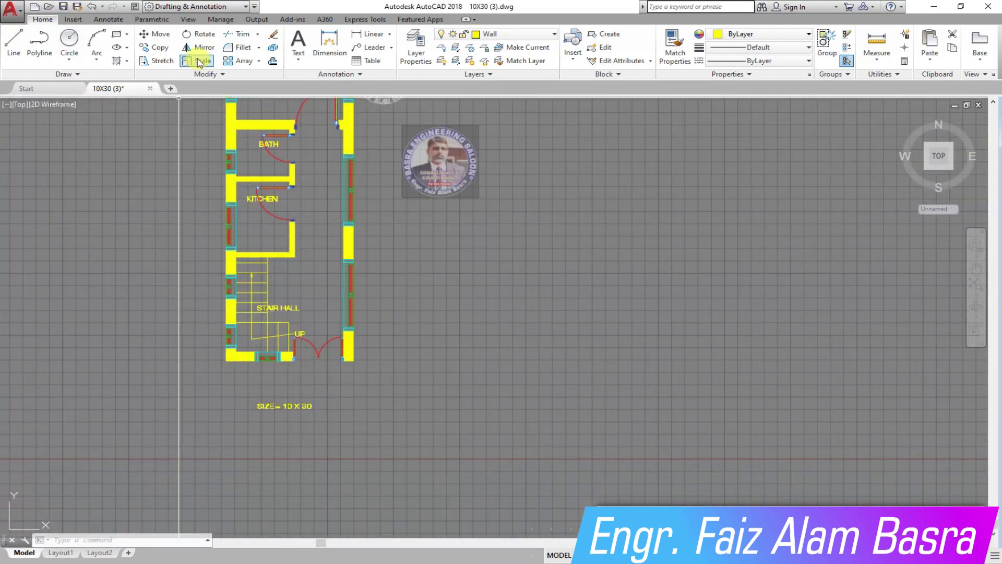
Add a multiline text title reading GROUND FLOOR PLAN below the plan
left_click(298, 42)
scroll(268, 388, "up", 6)
left_click(203, 355)
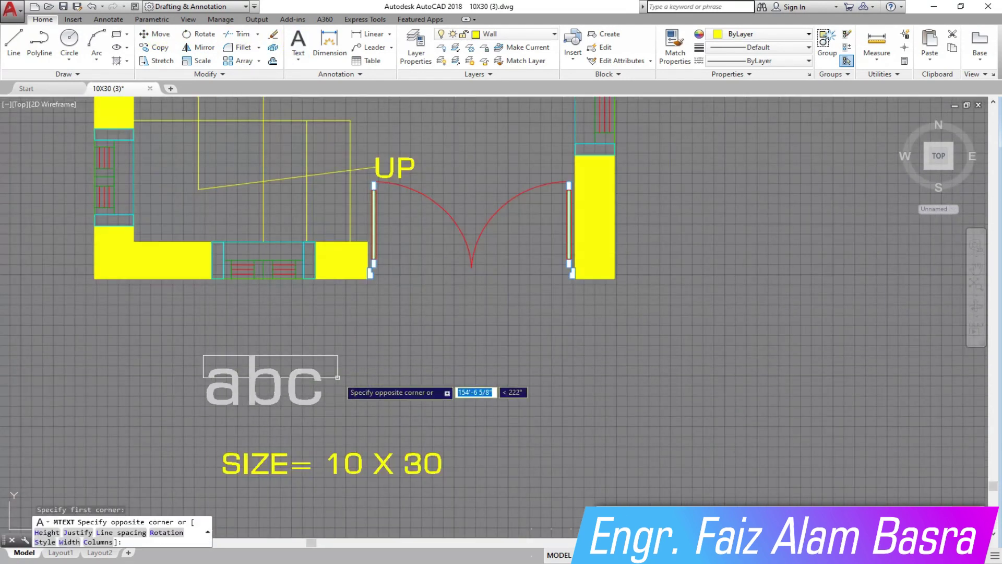
left_click(383, 375)
type("G")
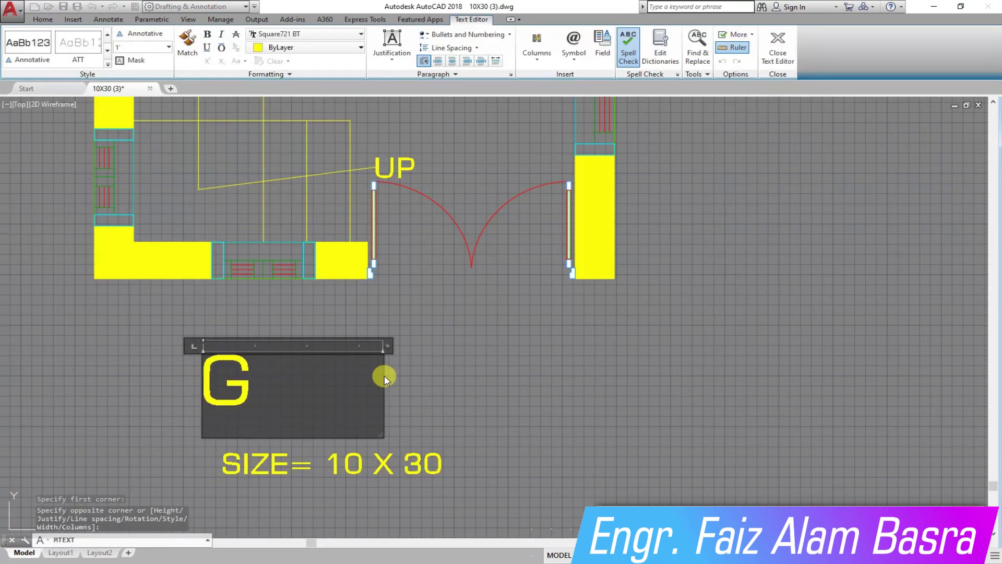
type("ROUND")
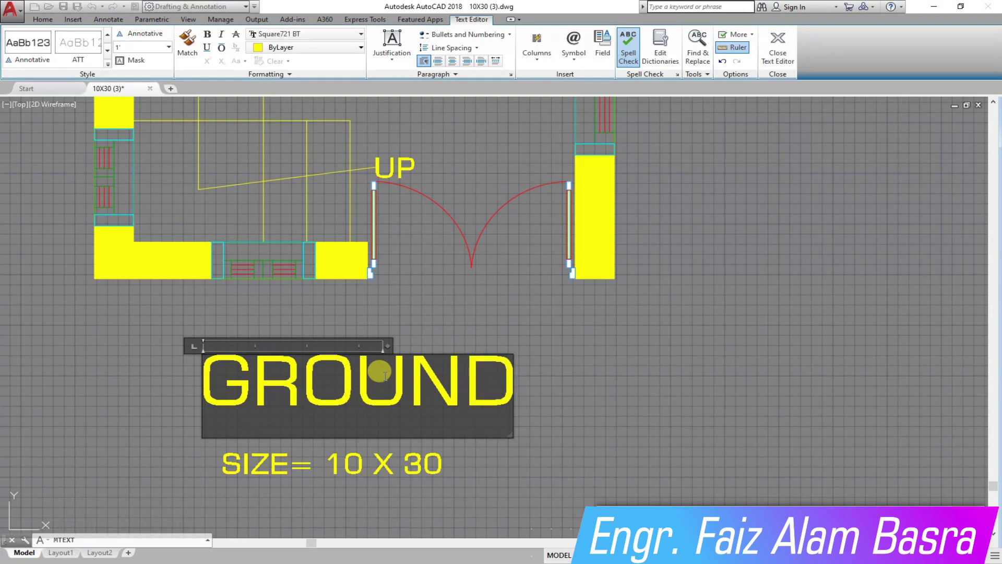
type("FLOOR")
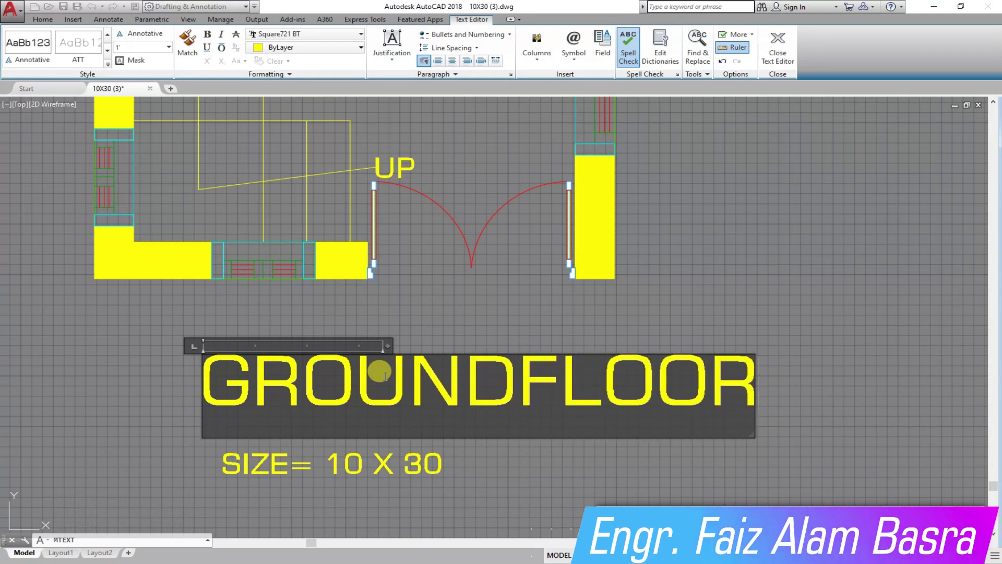
type("PLAN")
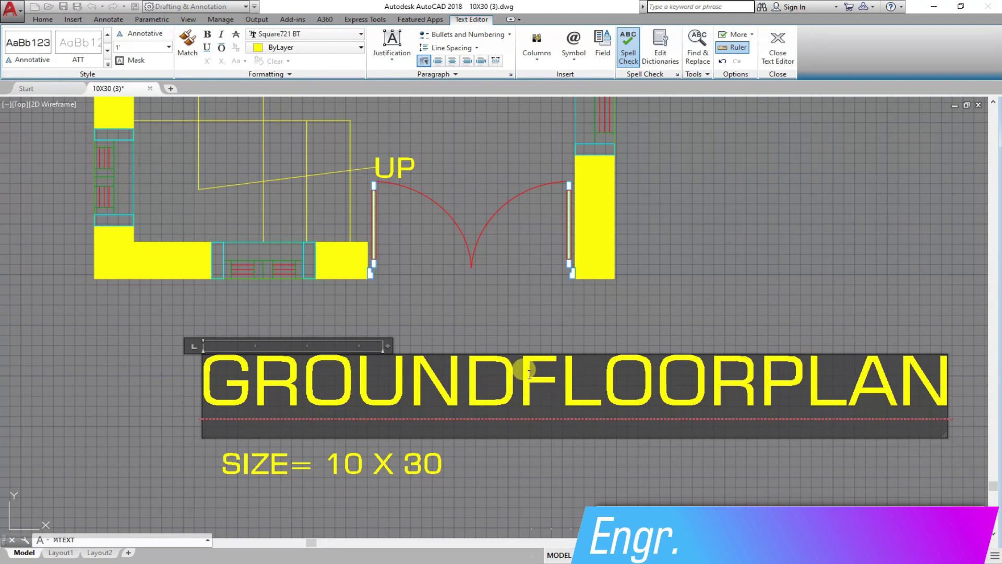
key("Return")
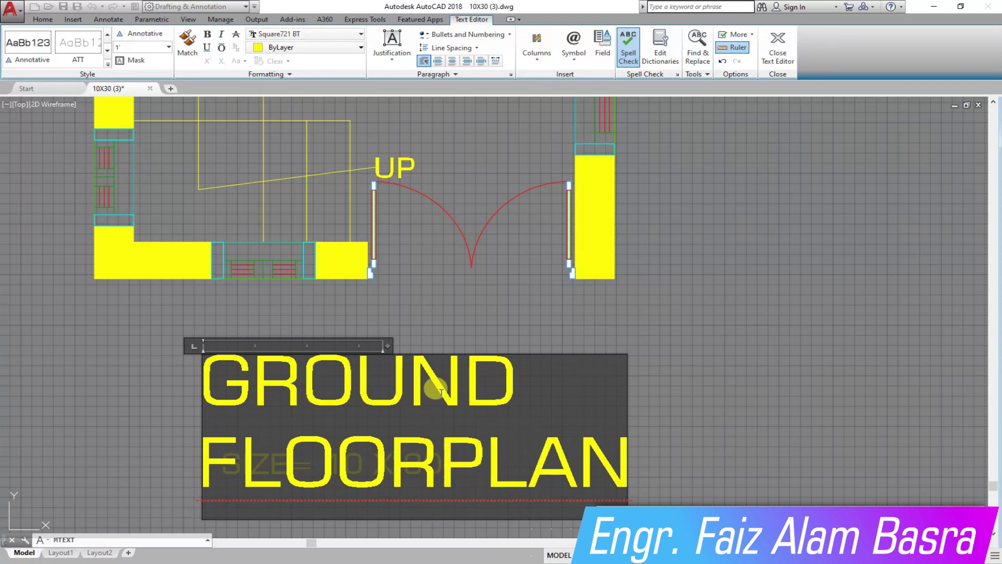
key("Return")
scroll(486, 347, "down", 5)
scroll(466, 331, "up", 4)
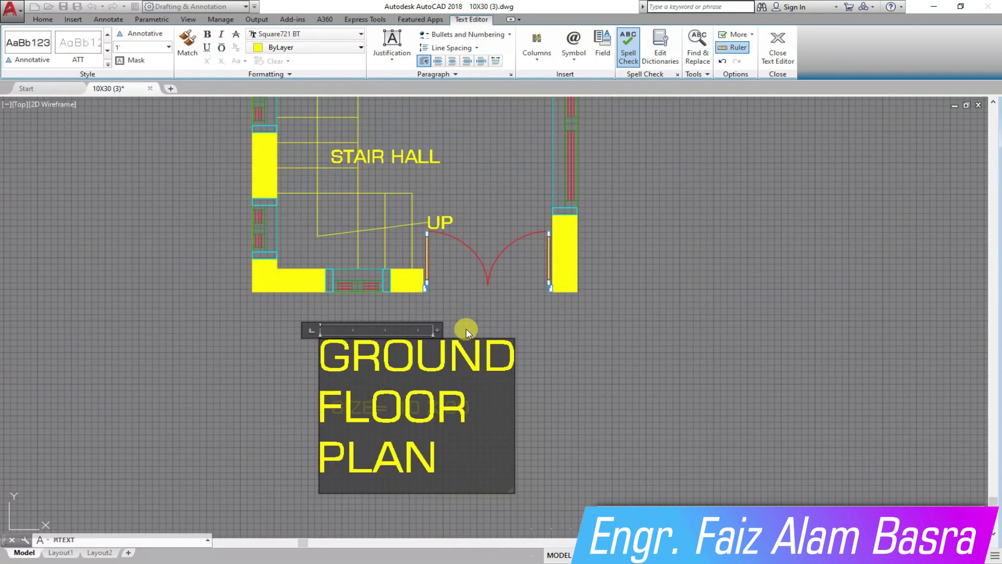
Make the title bold and 5" high, narrowing its text box to fit
mouse_move(436, 329)
left_mouse_down()
mouse_move(841, 330)
mouse_move(326, 353)
left_mouse_up()
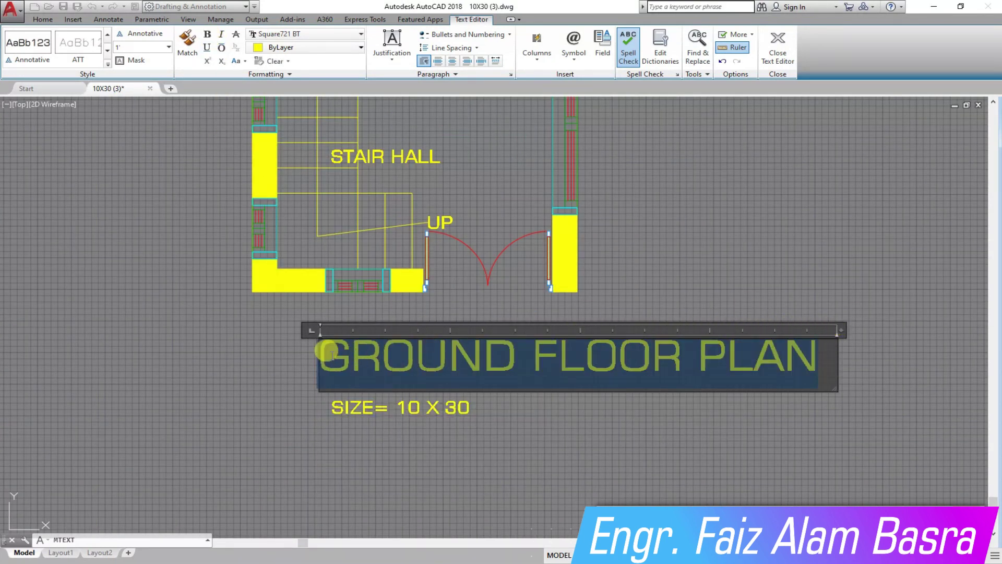
left_click(209, 36)
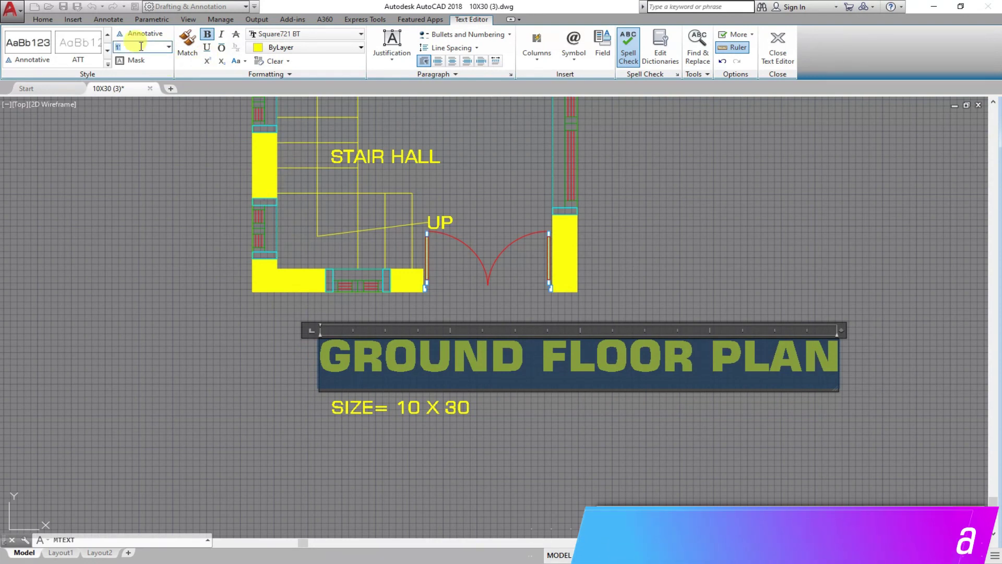
type("'")
key("Return")
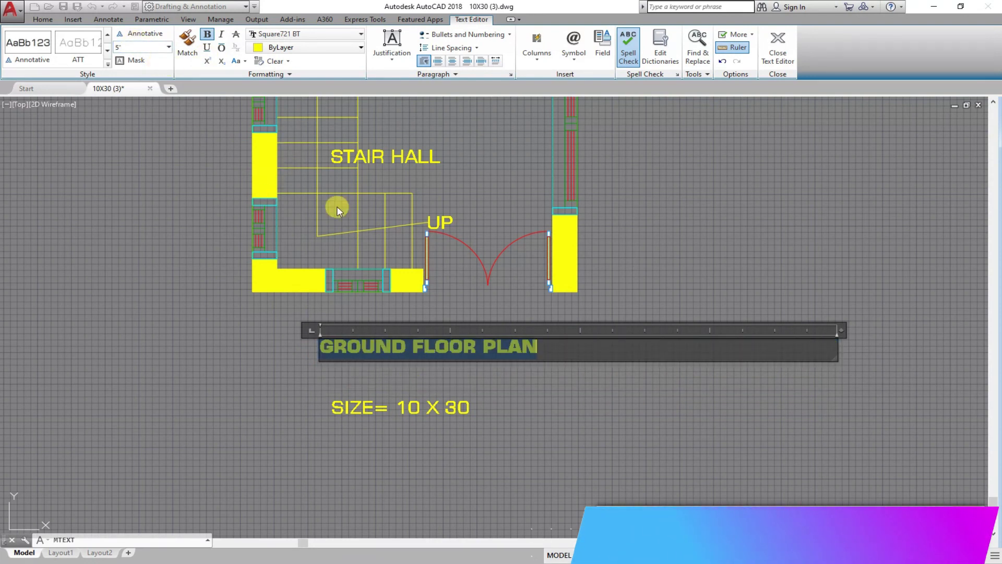
left_click_drag(840, 329, 593, 331)
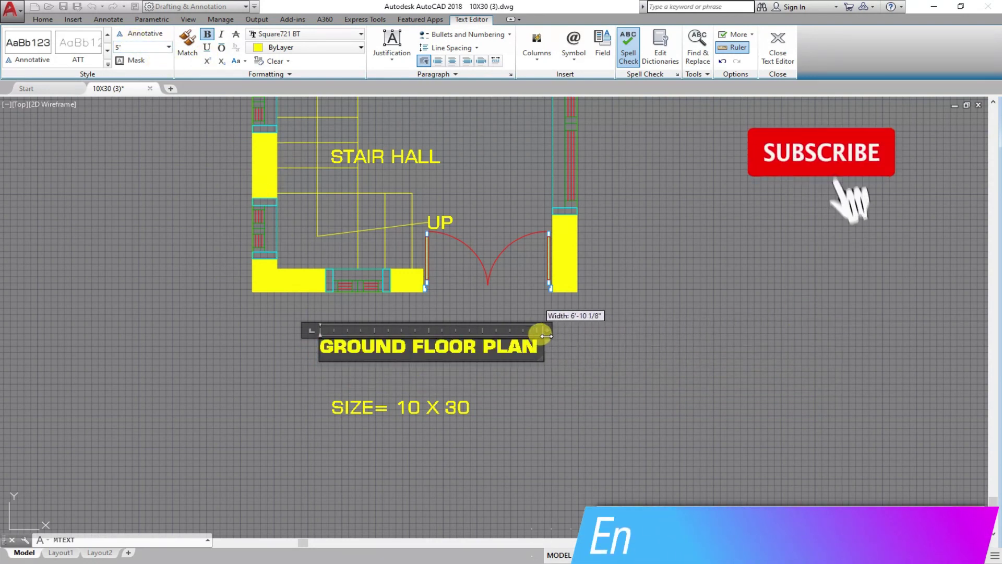
left_click(522, 386)
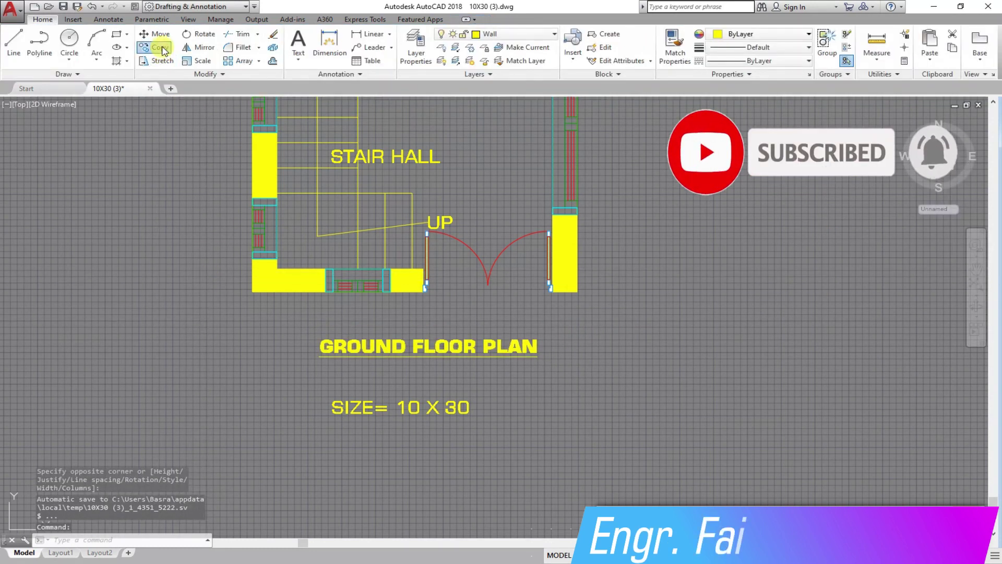
Make a trial copy of the SIZE= 10 X 30 line, then discard the unwanted upper copy
left_click(156, 47)
key("Return")
left_click(350, 402)
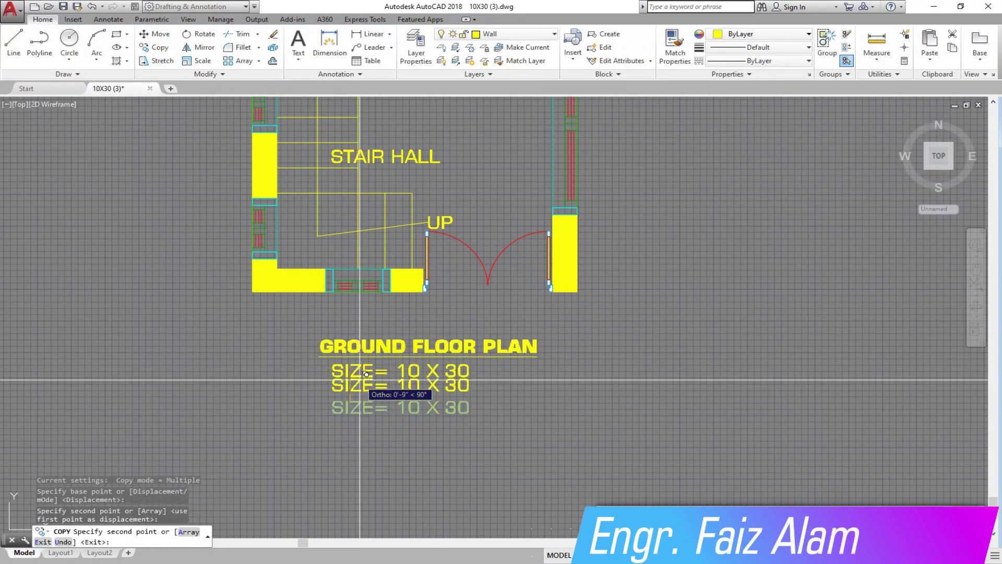
left_click(355, 365)
left_click(273, 33)
key("Return")
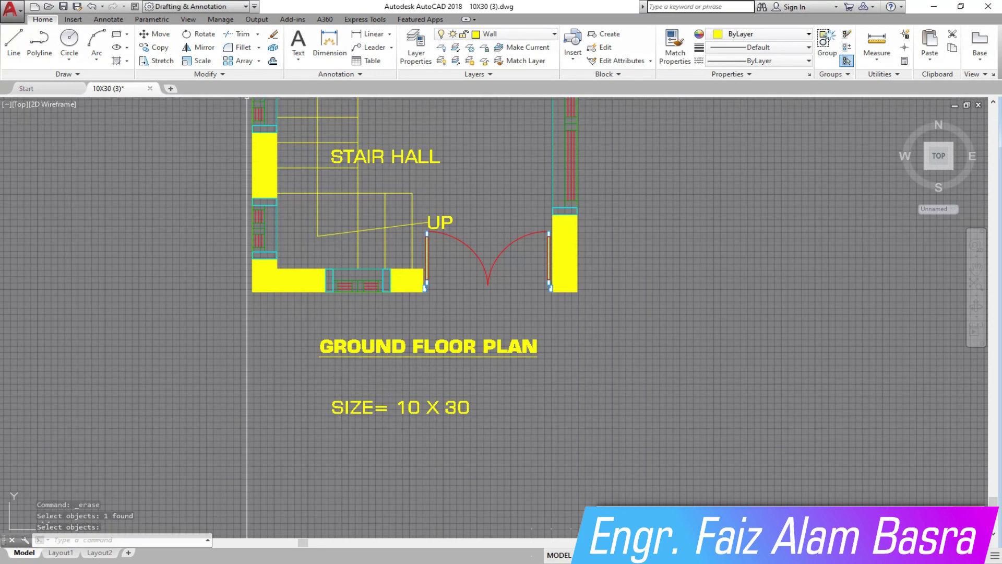
Copy the GROUND FLOOR PLAN title to just below the original
left_click(163, 49)
left_click(365, 346)
key("Return")
left_click(245, 351)
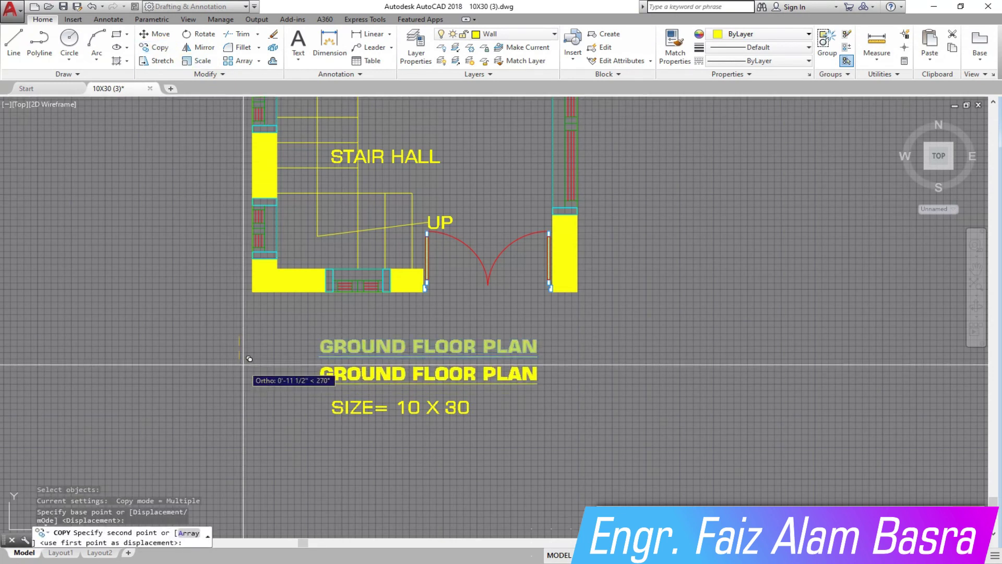
left_click(326, 379)
key("Escape")
Change the title copy to (PROPOSAL # 3), non-bold and White
double_click(346, 374)
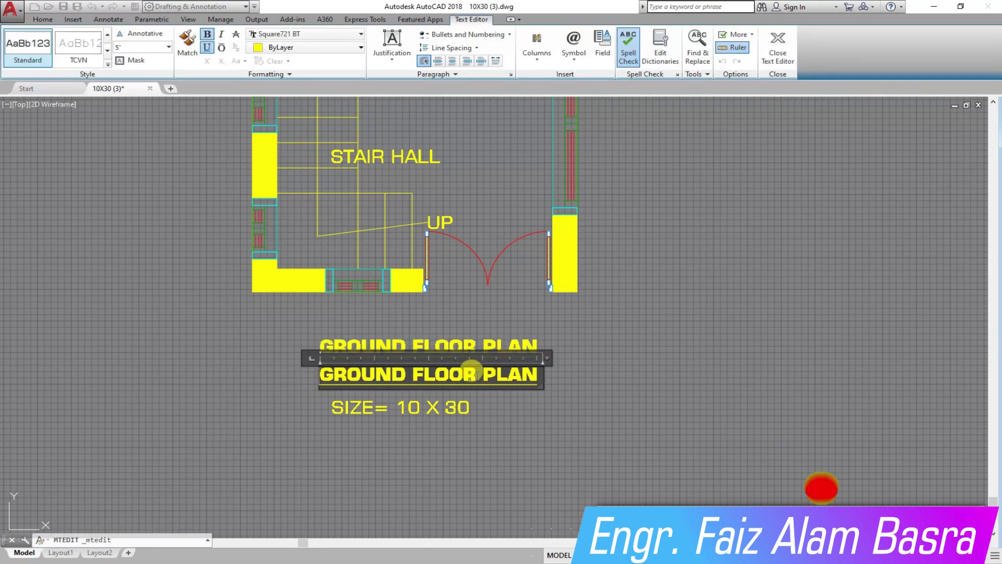
key("Delete")
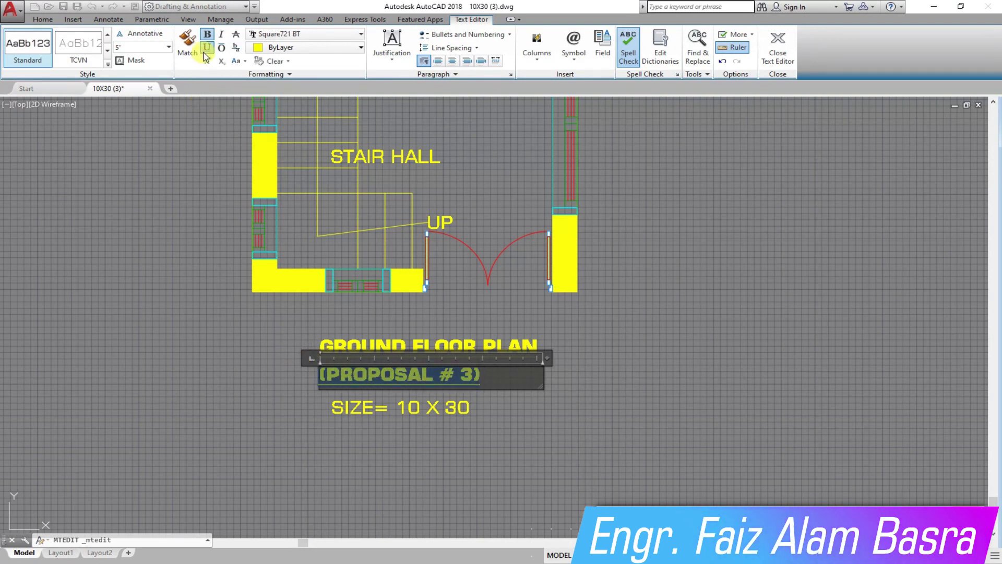
left_click(207, 35)
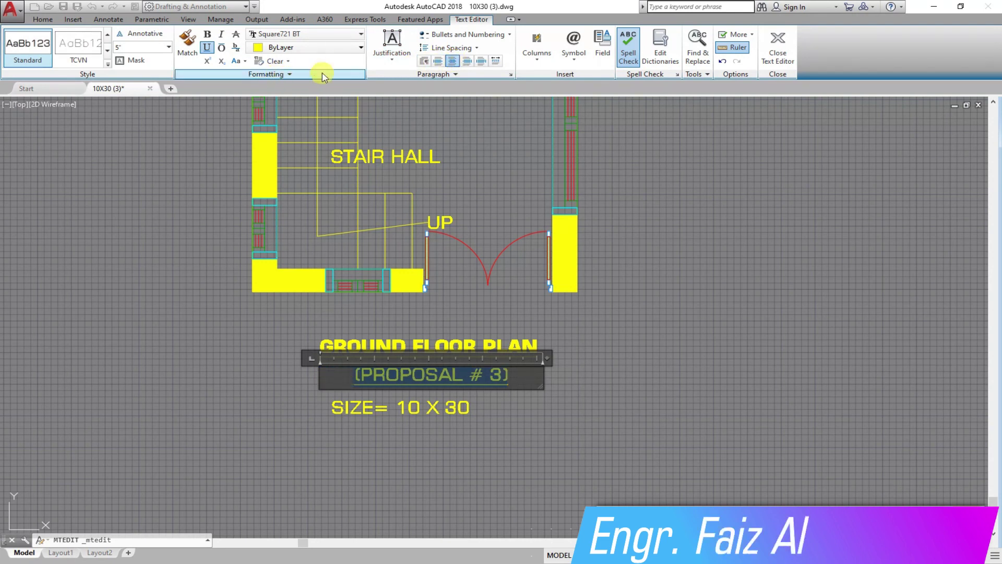
left_click(361, 48)
left_click(327, 162)
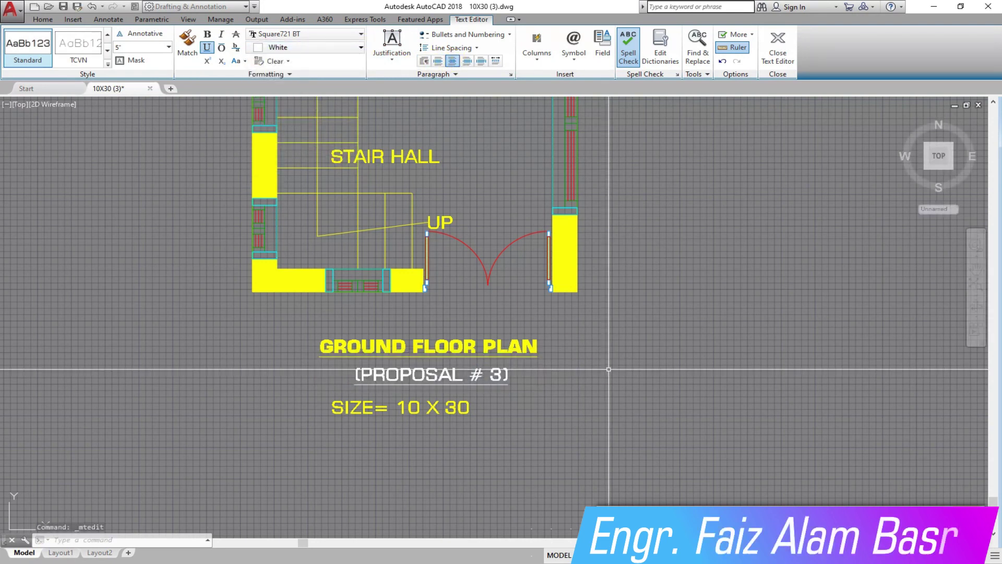
Move the SIZE= 10 X 30 line so it is centred under the title
left_click(152, 34)
key("Return")
left_click(359, 445)
left_click(394, 433)
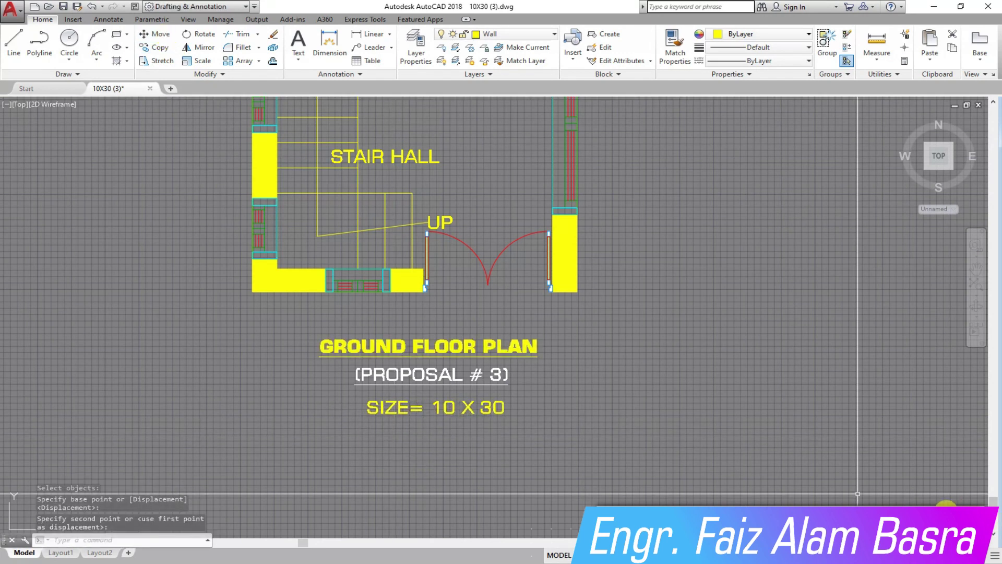
Adjust the (PROPOSAL # 3) subtitle, finish editing it, and save the drawing
left_click(153, 35)
key("Return")
left_click(586, 413)
key("Escape")
double_click(498, 367)
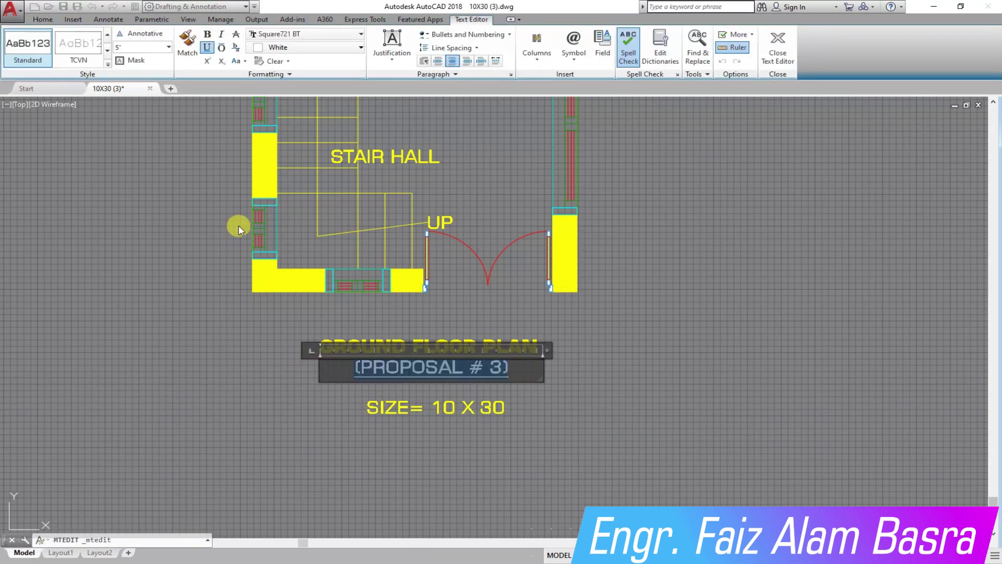
left_click(172, 301)
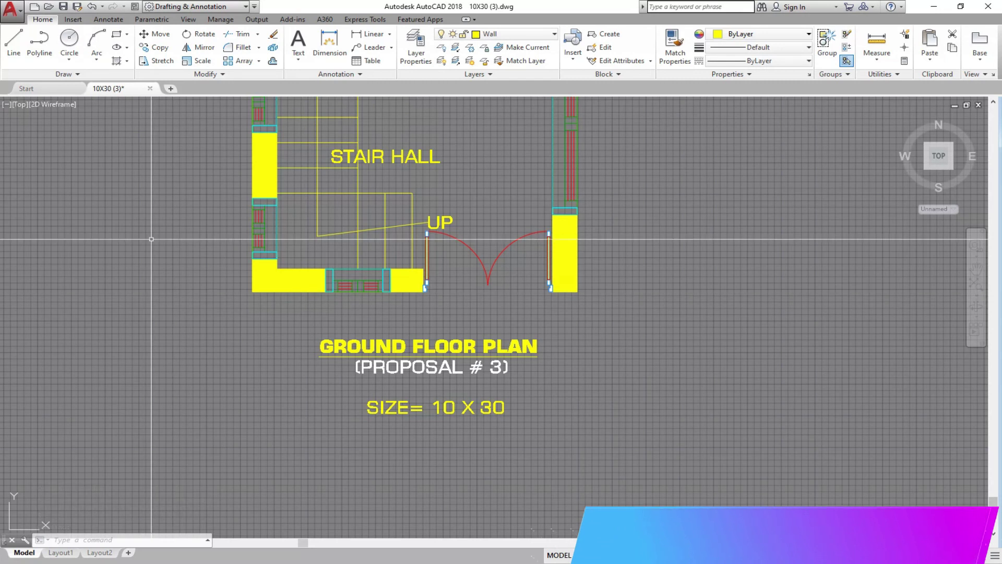
left_click(63, 8)
Insert the Logo 1 block left of the bedroom and delete the old faded logo
scroll(286, 212, "down", 4)
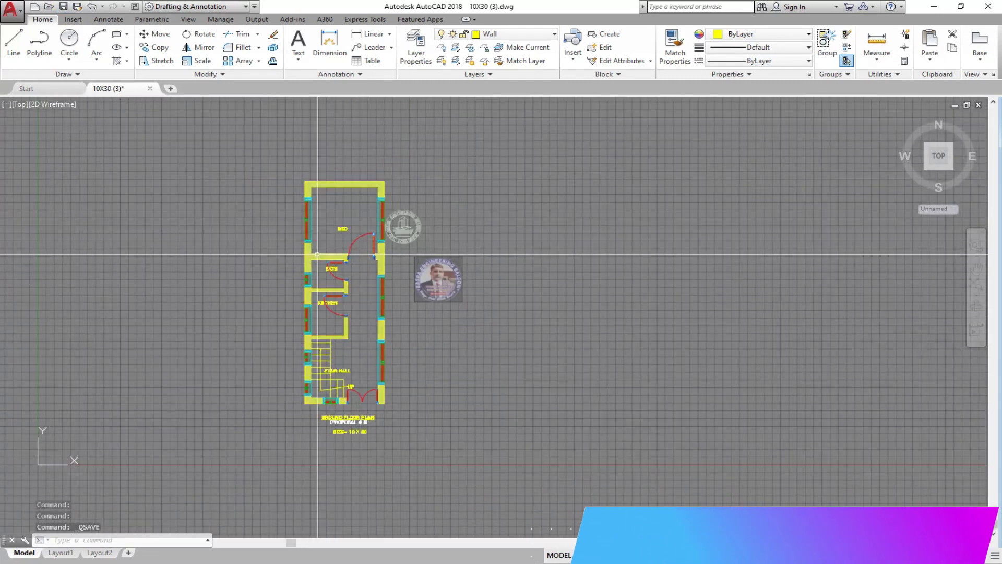
left_click(573, 66)
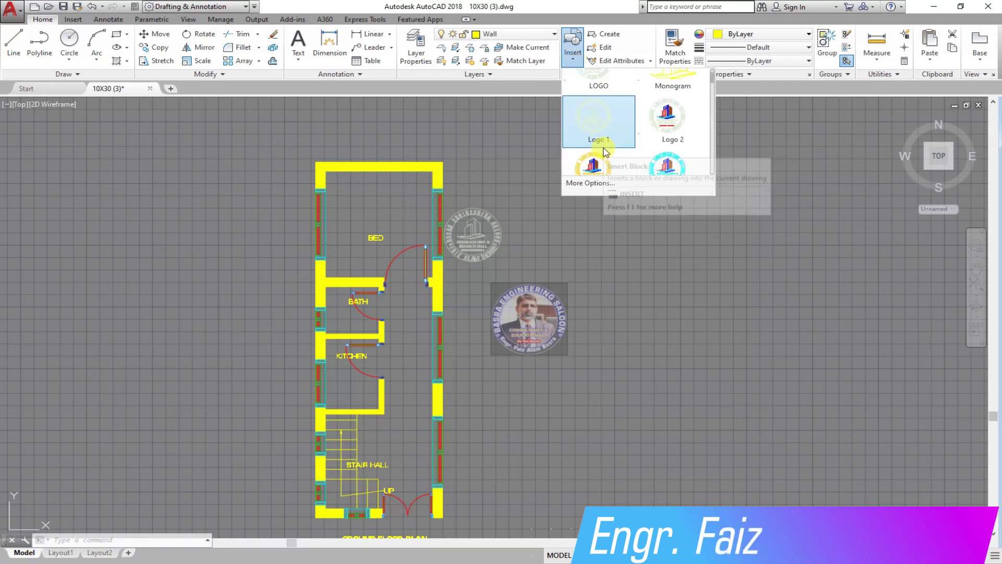
left_click(595, 149)
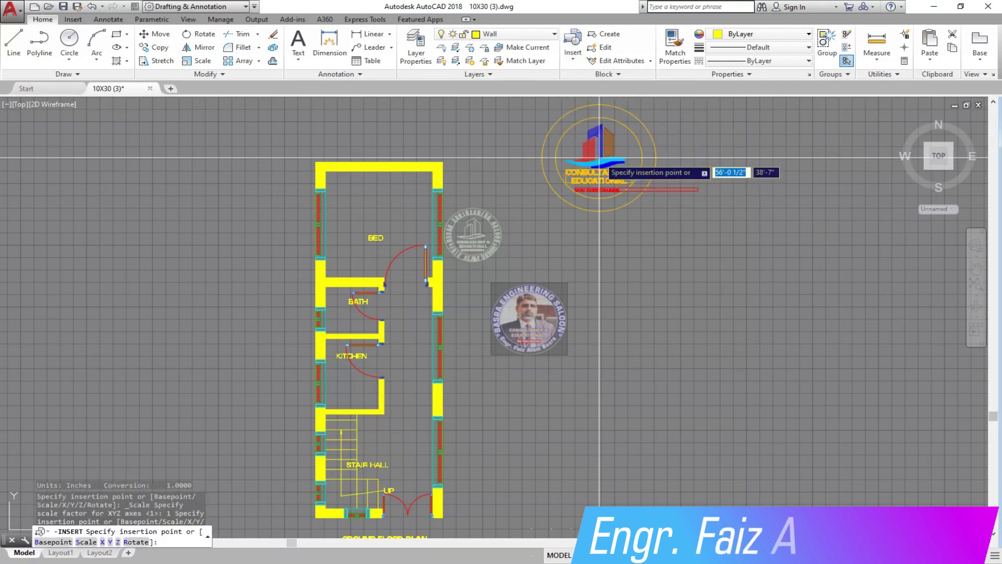
left_click(268, 223)
left_click(473, 235)
key("Delete")
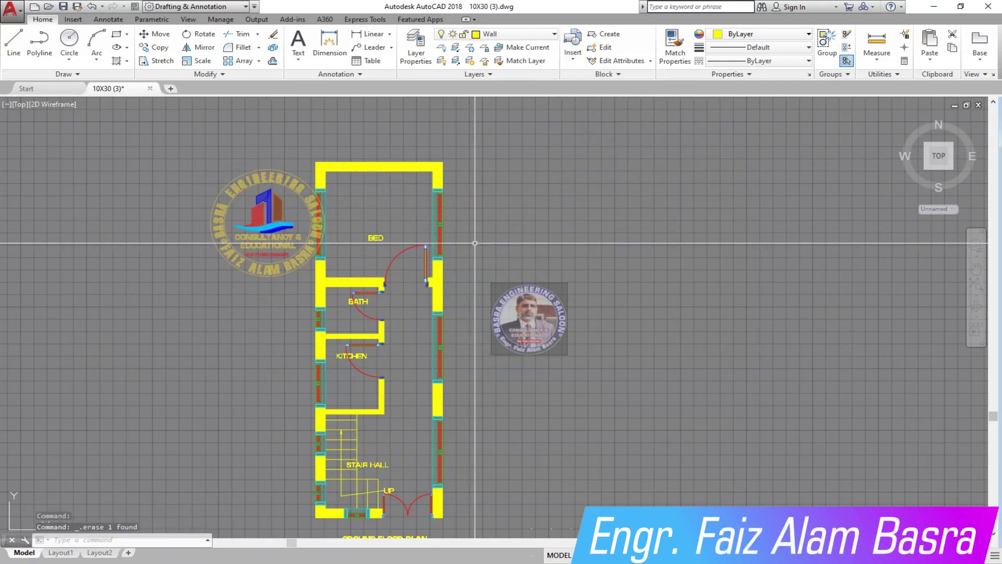
Scale the new logo down to half size (factor 0.5)
scroll(269, 206, "up", 3)
left_click(197, 60)
left_click(268, 230)
key("Return")
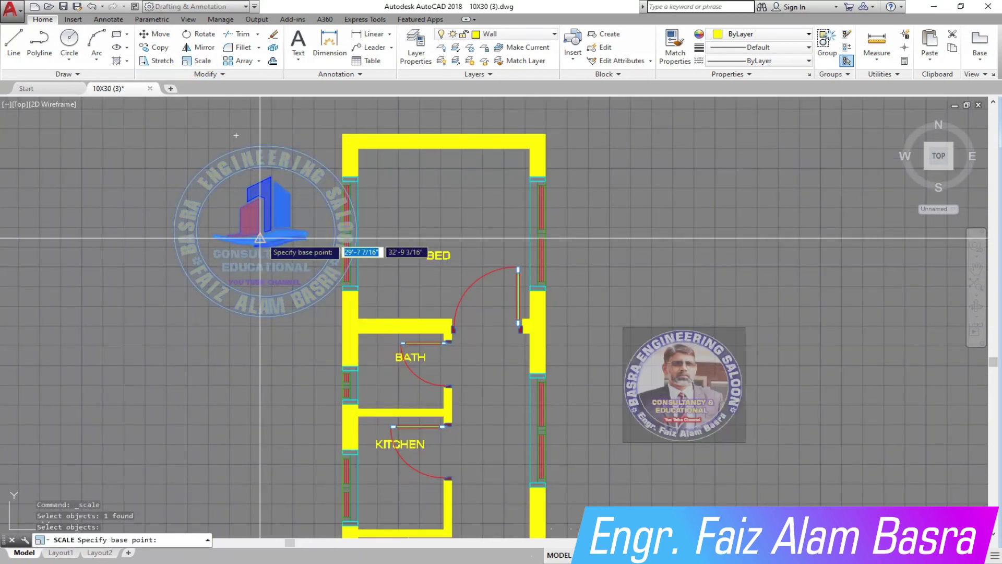
type(".5")
key("Return")
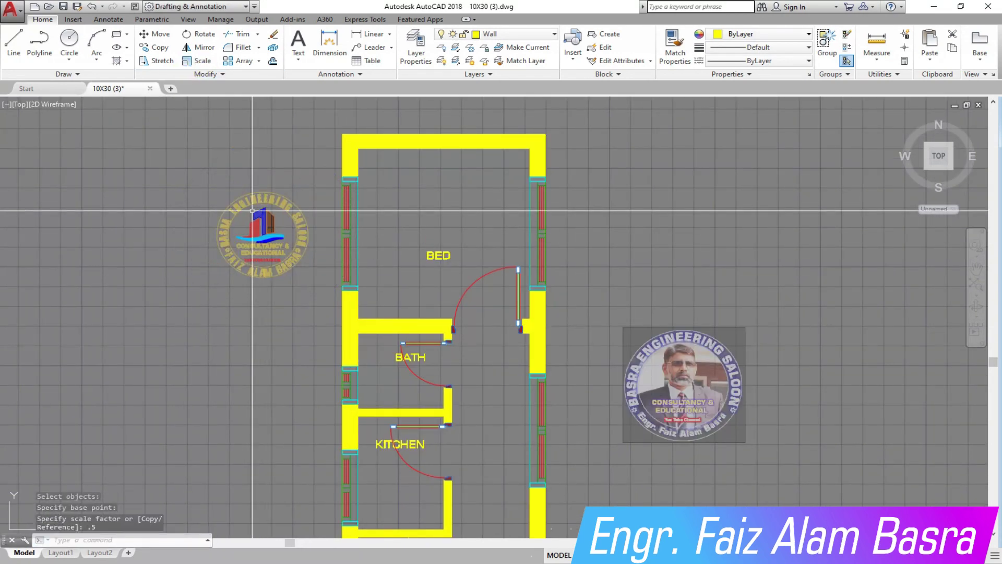
Move the logo over the kitchen with Ortho turned off
left_click(161, 33)
left_click(266, 229)
key("Return")
key("F8")
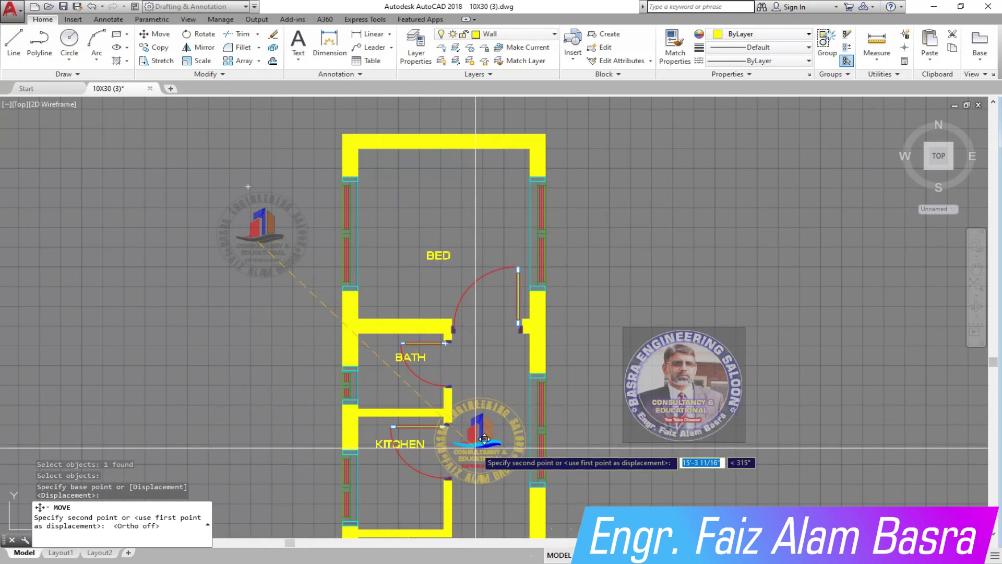
left_click(483, 444)
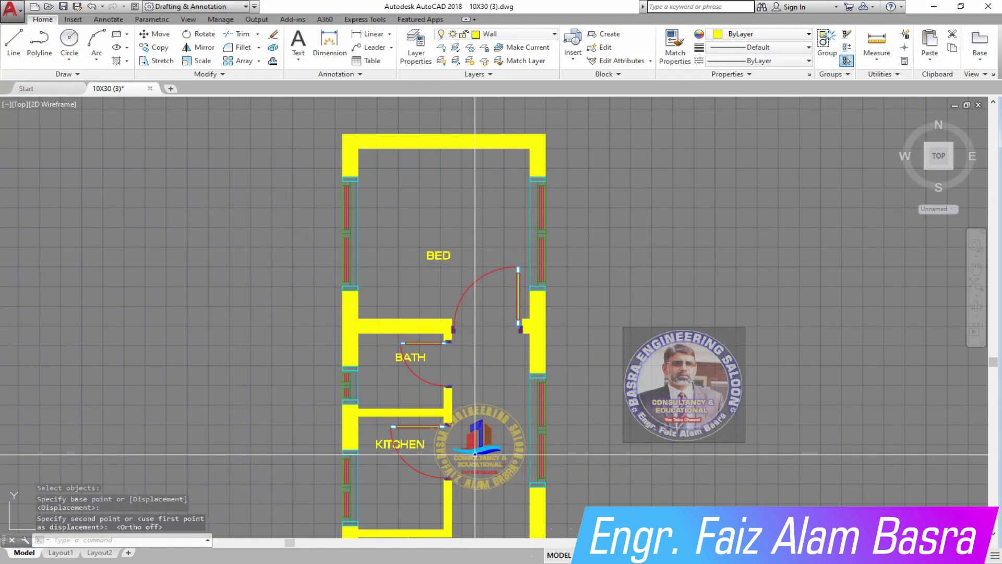
middle_click_drag(438, 346, 399, 190)
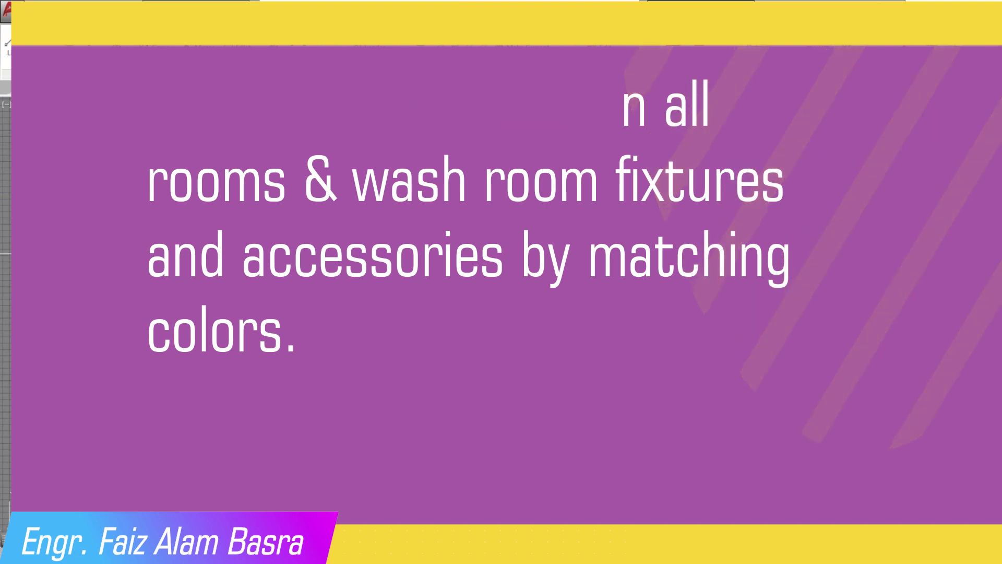
scroll(363, 257, "up", 2)
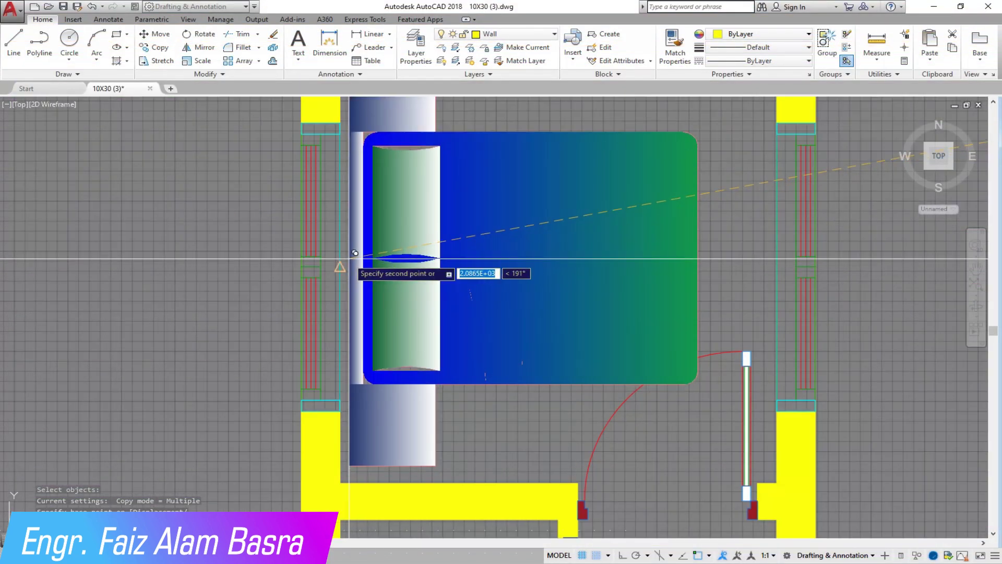
scroll(354, 252, "down", 3)
key("Escape")
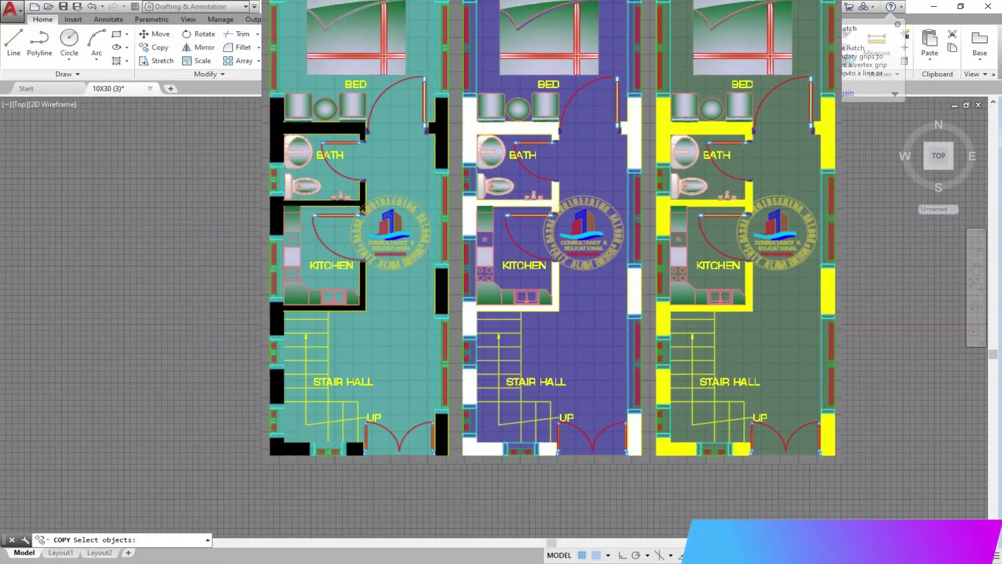
Window-select the pink double bed for copying, with the base point at its top edge
scroll(256, 281, "up", 5)
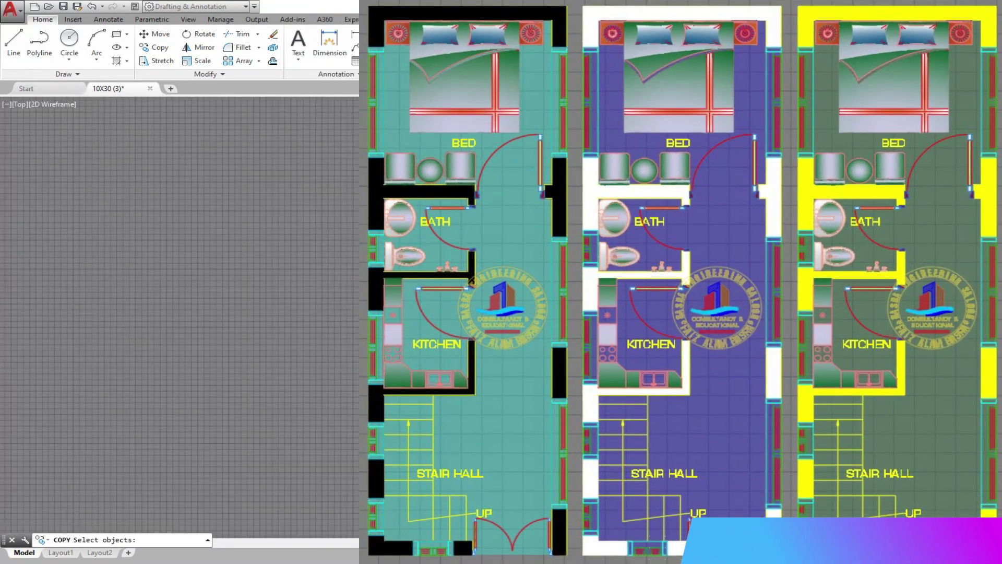
scroll(311, 272, "up", 4)
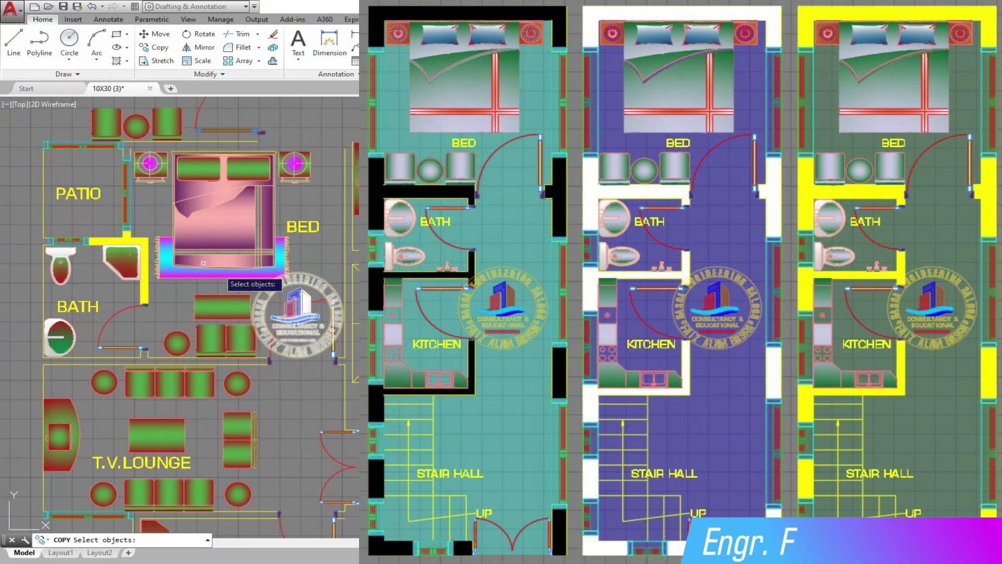
scroll(284, 209, "down", 3)
scroll(282, 209, "up", 5)
left_click(73, 136)
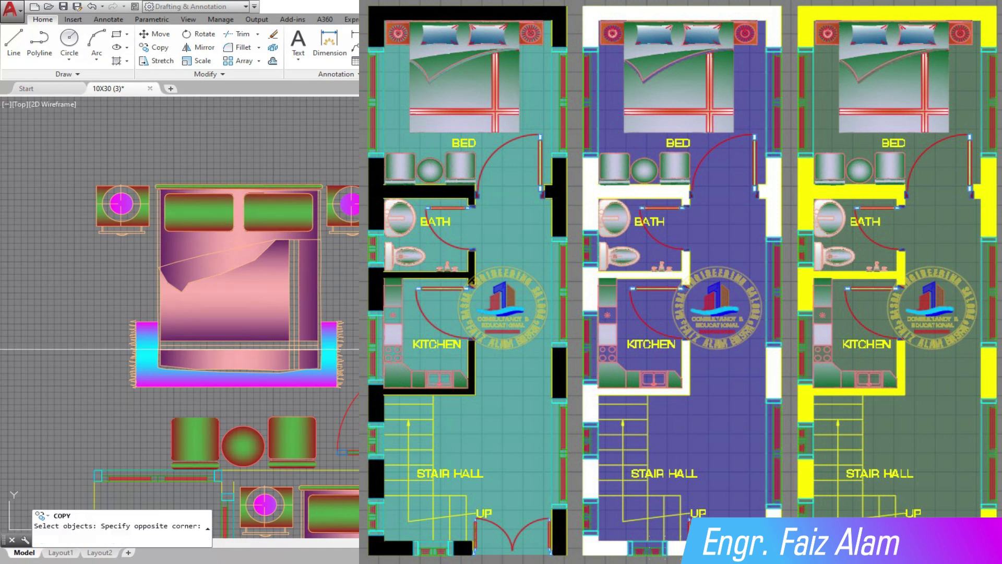
left_click(341, 392)
left_click(146, 209)
key("Return")
left_click(239, 184)
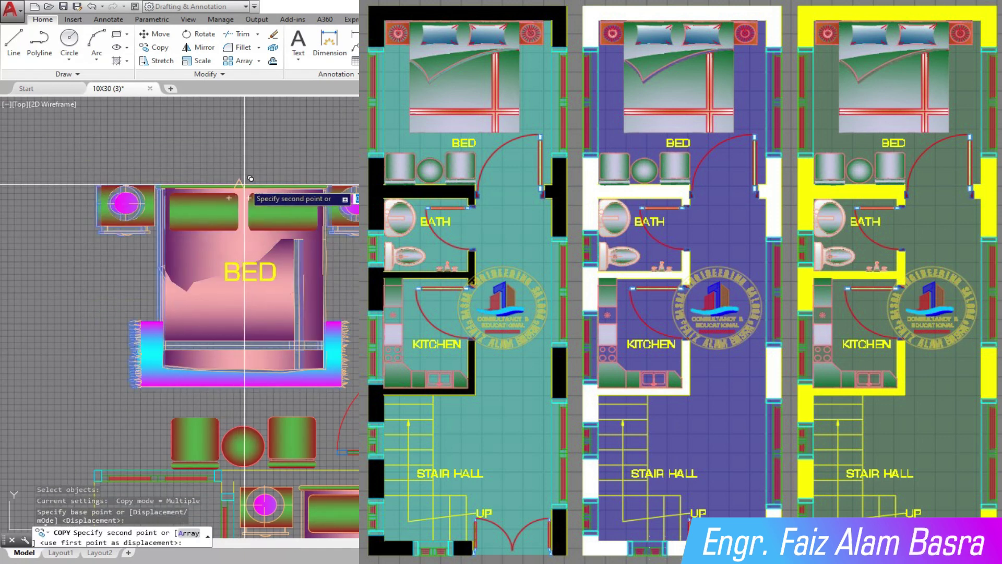
Pan and zoom across to the 10x30 plan while carrying the bed copy
scroll(244, 184, "down", 4)
scroll(224, 268, "down", 3)
middle_click_drag(272, 276, 313, 292)
scroll(177, 430, "up", 5)
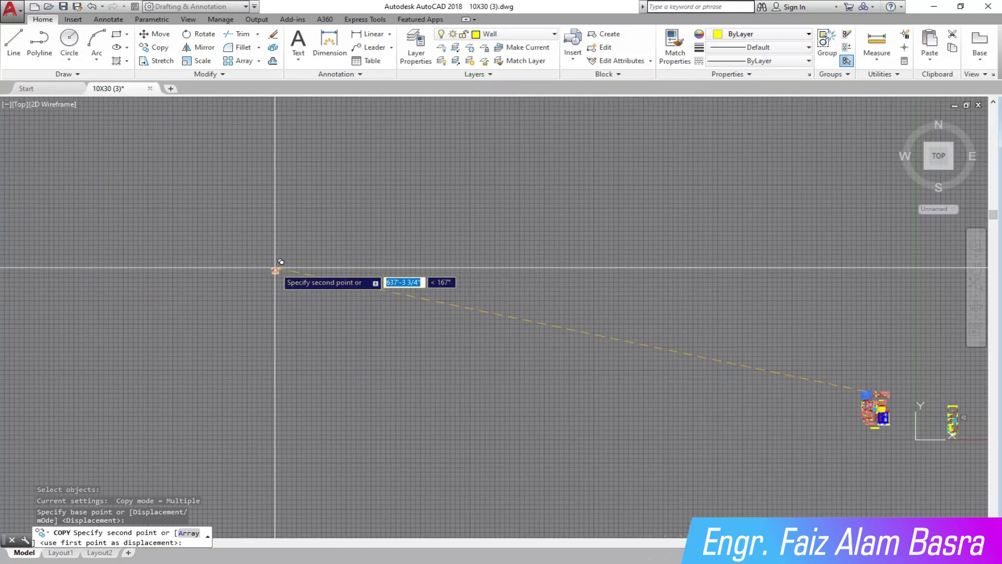
scroll(917, 447, "up", 3)
middle_click_drag(917, 447, 94, 331)
scroll(519, 345, "up", 2)
scroll(519, 344, "up", 5)
scroll(282, 162, "down", 2)
scroll(282, 246, "down", 2)
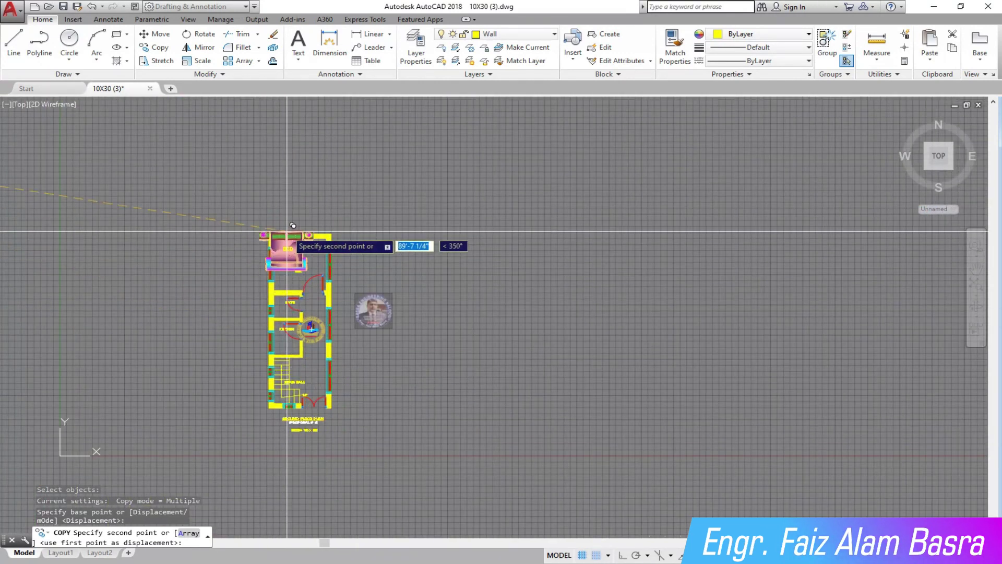
Place the pink bed copy with both nightstands in the plan
scroll(326, 272, "up", 5)
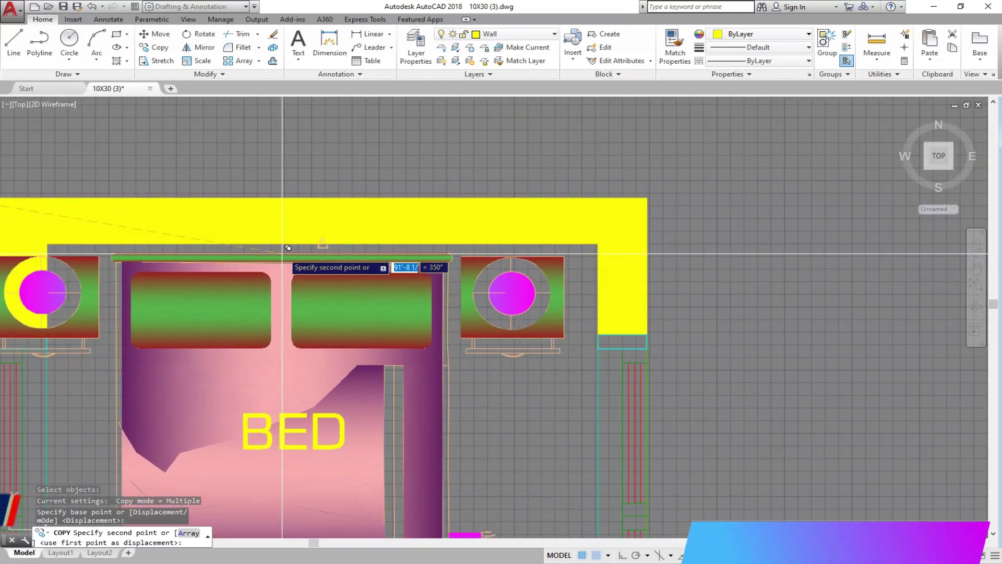
scroll(366, 241, "down", 2)
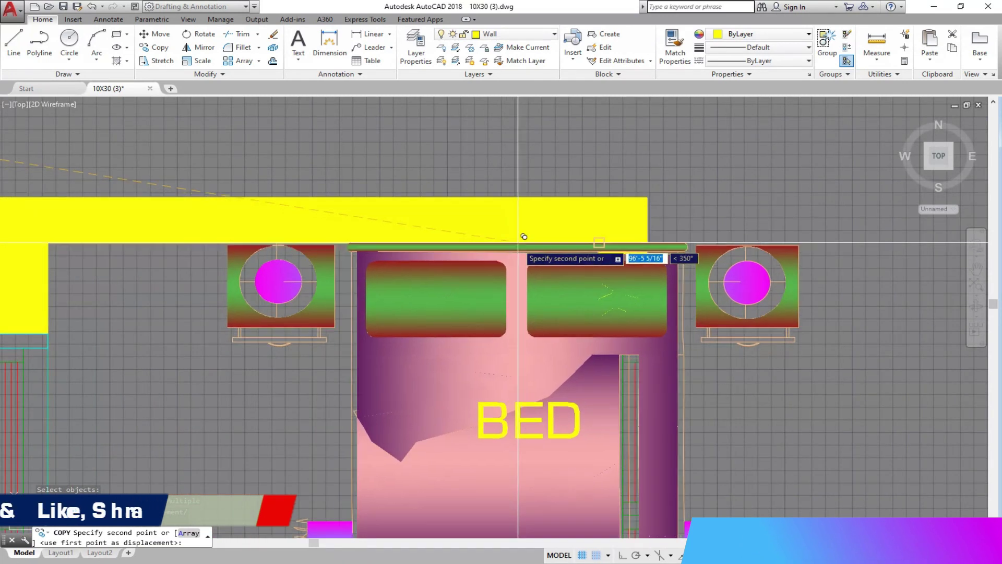
scroll(227, 243, "down", 5)
left_click(227, 243)
scroll(159, 251, "up", 4)
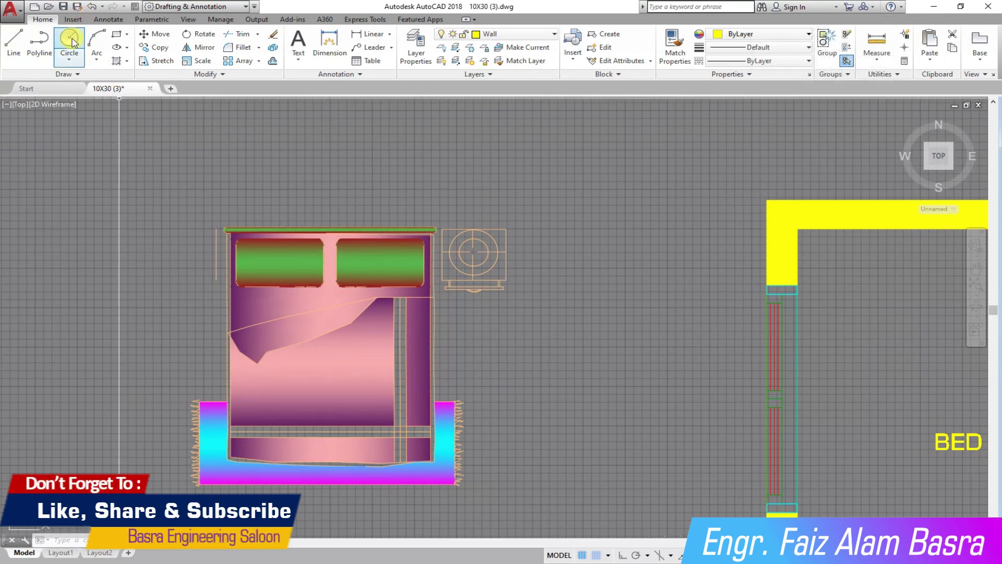
Start another copy of the bed and nightstand, with a base point on the bed
left_click(216, 253)
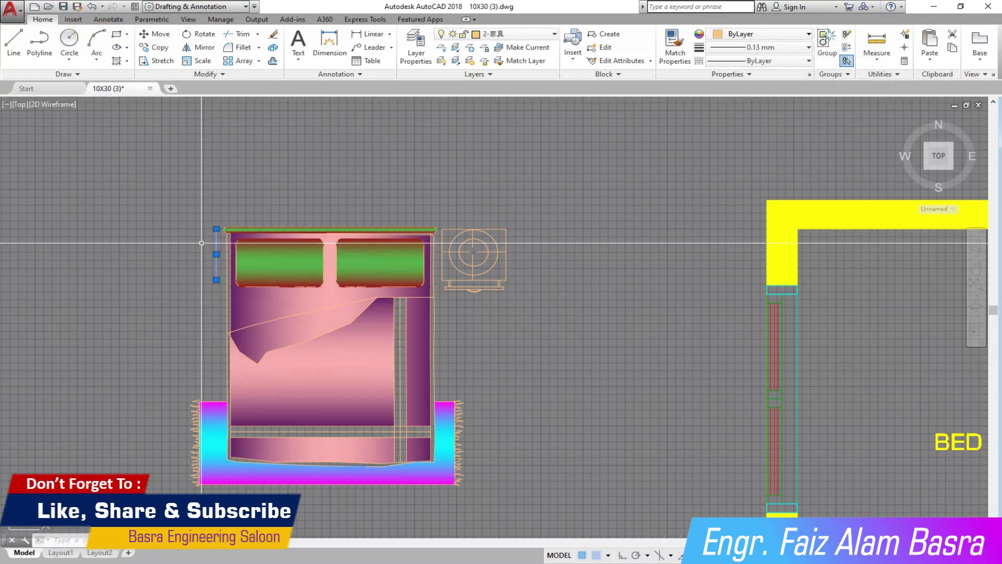
key("Escape")
left_click(155, 47)
left_click(480, 517)
left_click(187, 225)
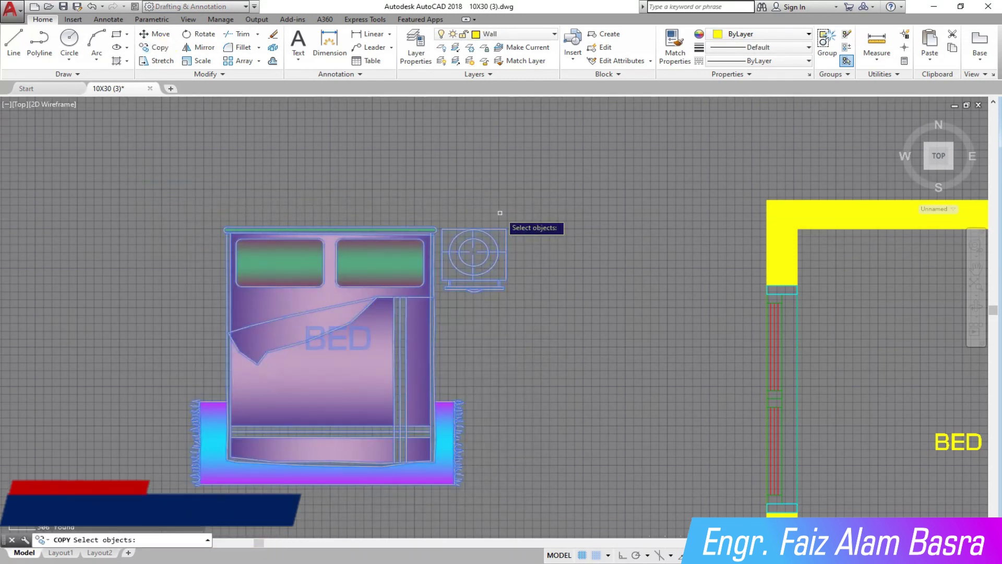
key("Return")
left_click(506, 228)
Undo the pink bed copy
scroll(506, 228, "down", 5)
scroll(569, 250, "up", 6)
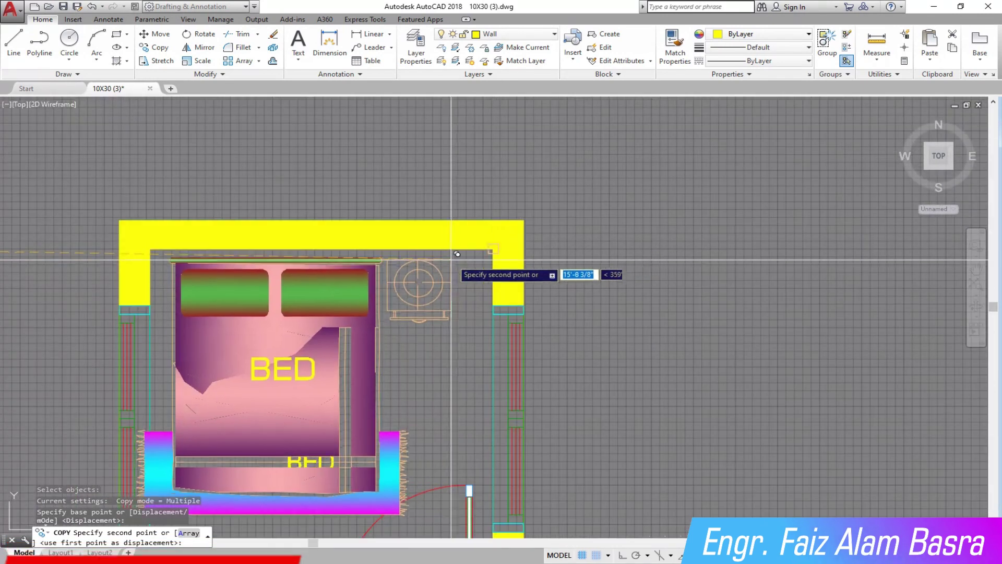
scroll(464, 256, "up", 3)
scroll(476, 251, "down", 5)
scroll(501, 210, "down", 2)
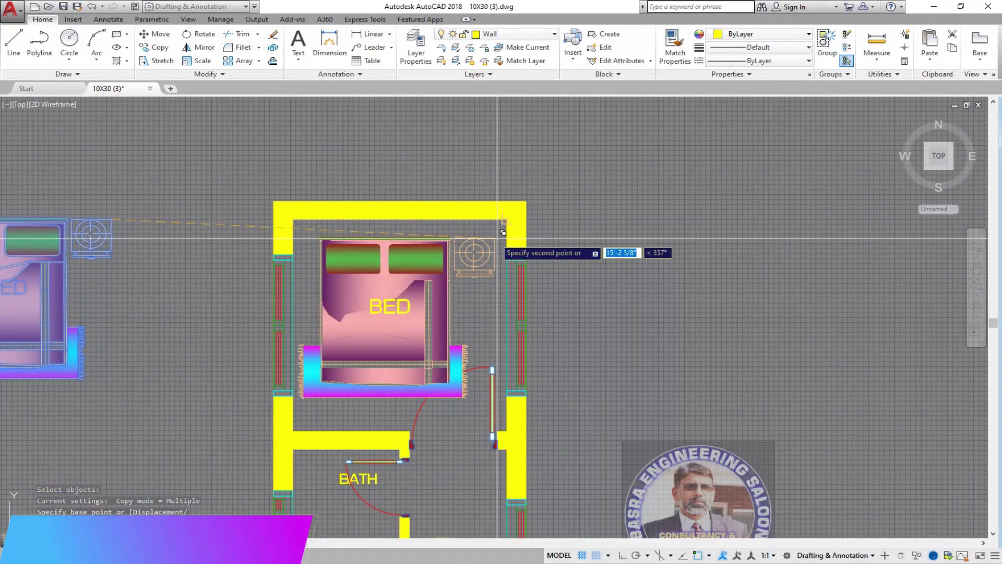
scroll(489, 225, "up", 5)
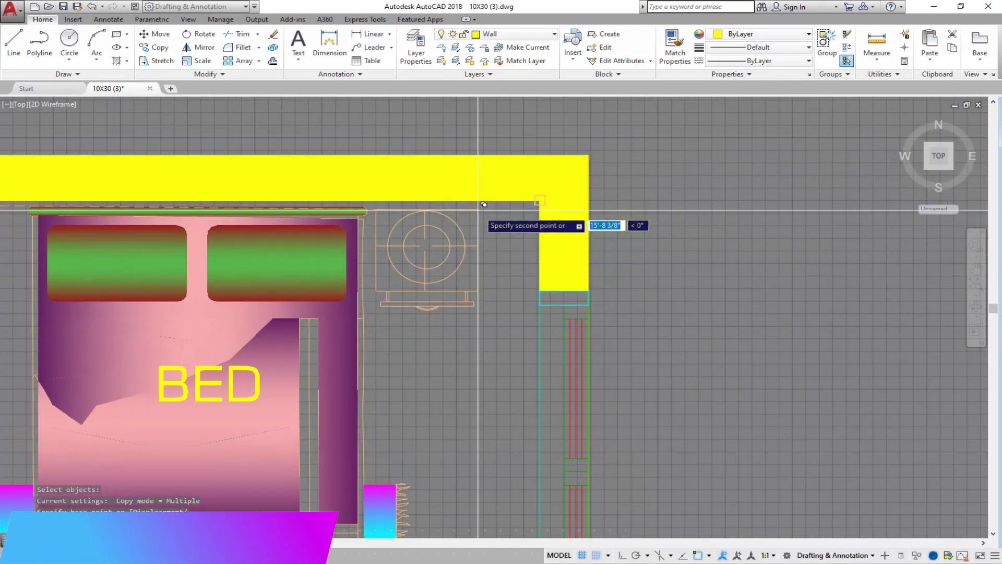
scroll(500, 188, "down", 4)
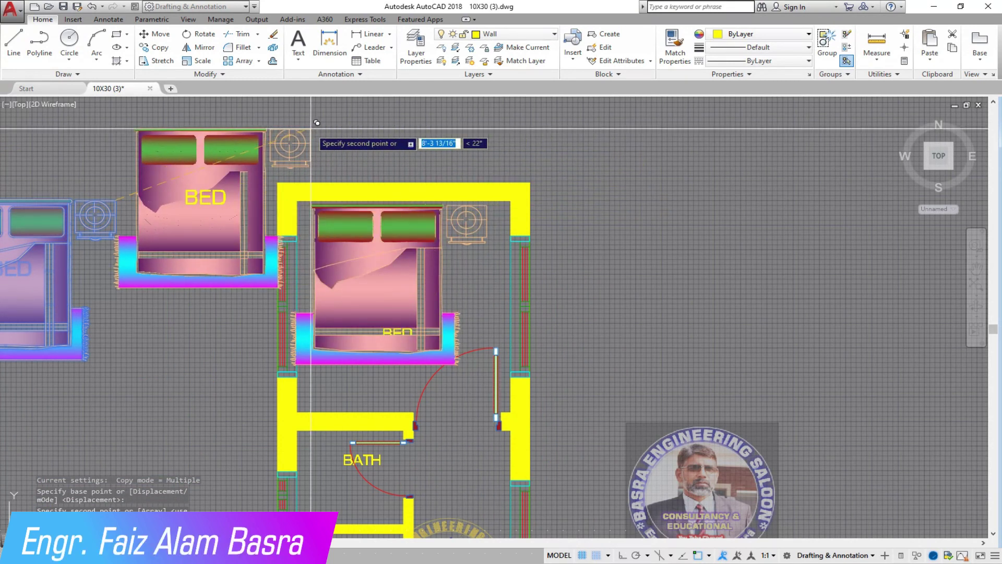
left_click(91, 6)
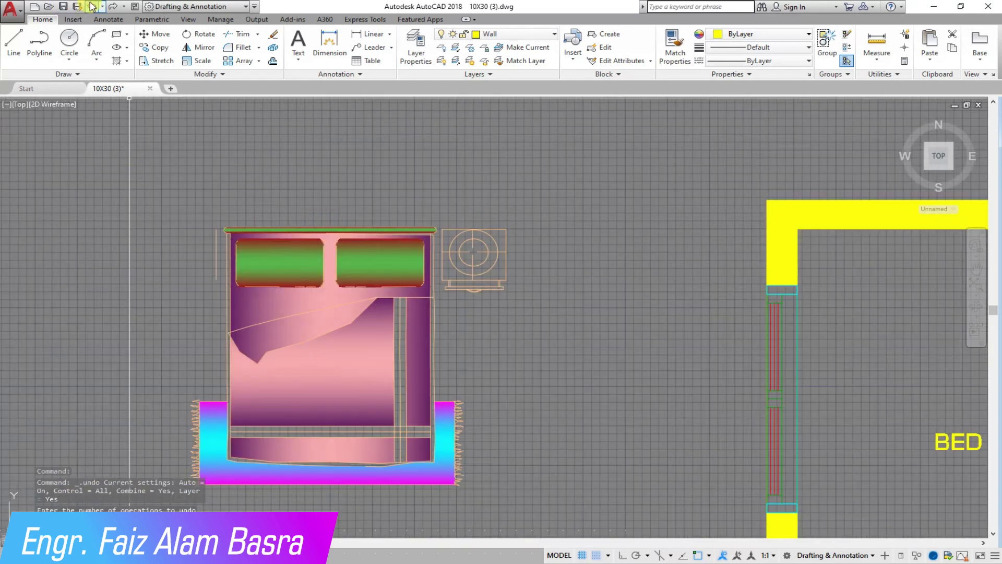
Window-select the placed bed copy and delete it
left_click(533, 380)
left_click(335, 167)
key("Delete")
scroll(383, 273, "down", 5)
scroll(454, 277, "down", 1)
scroll(805, 228, "up", 3)
scroll(804, 229, "up", 2)
Copy the green bed with orange nightstands from the library into the bedroom
left_click(151, 47)
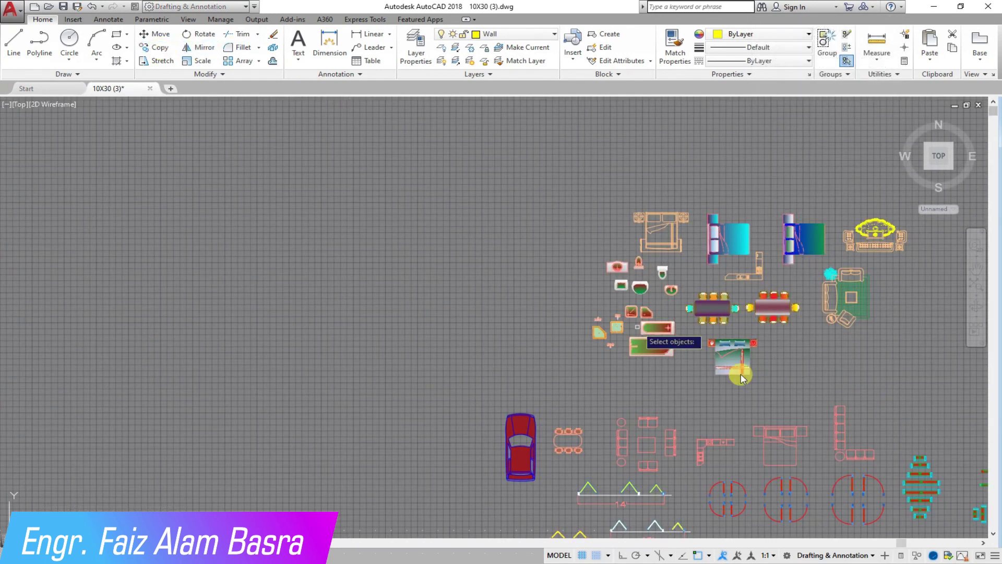
scroll(793, 382, "up", 4)
left_click(561, 284)
key("Return")
left_click(561, 354)
scroll(561, 355, "down", 3)
scroll(480, 409, "down", 3)
scroll(195, 364, "up", 4)
scroll(194, 365, "up", 5)
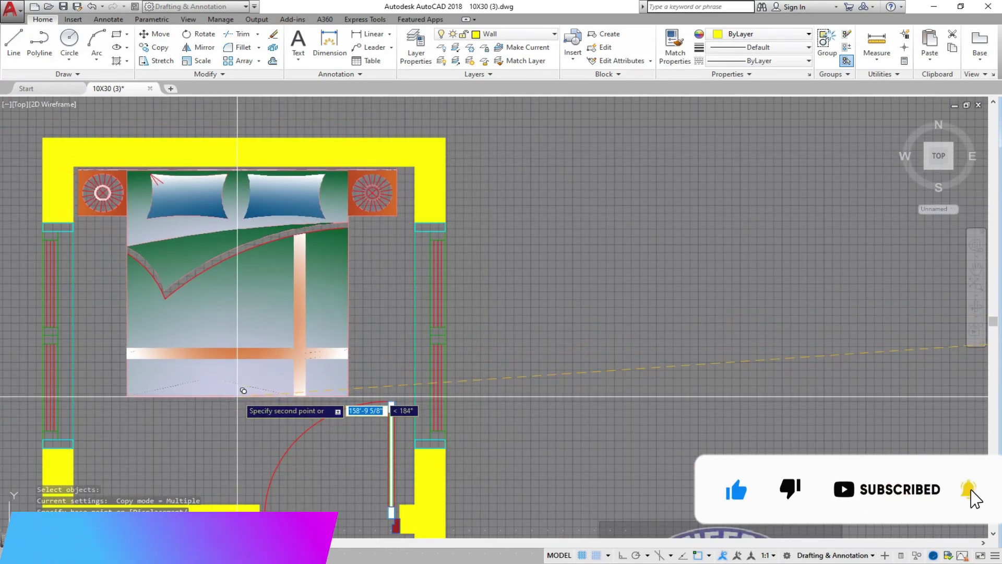
right_click(236, 397)
left_click(269, 251)
scroll(284, 305, "down", 4)
scroll(254, 322, "up", 4)
Select the BED label and start moving it below the bed
left_click(144, 260)
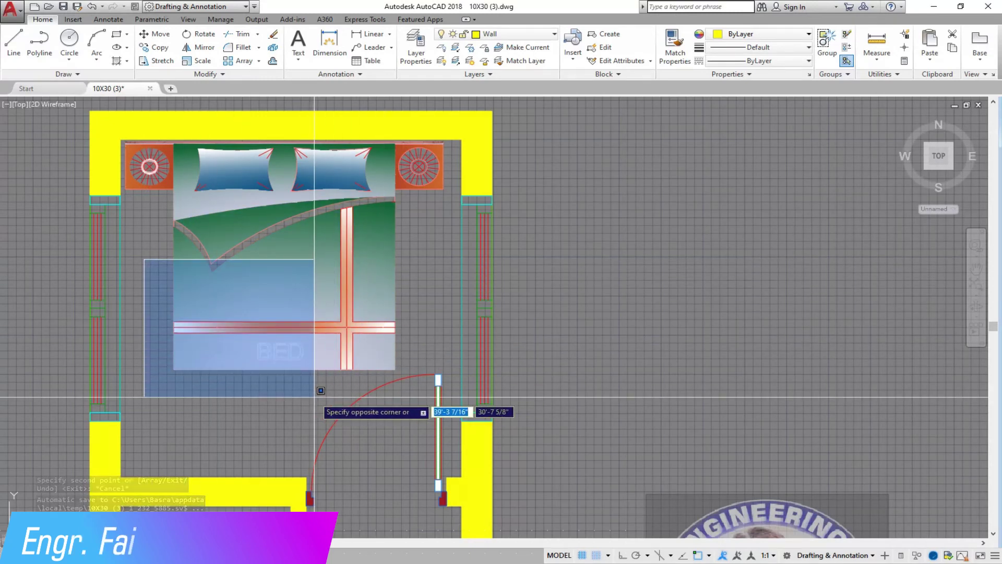
left_click(370, 392)
key("m")
key("Return")
left_click(656, 284)
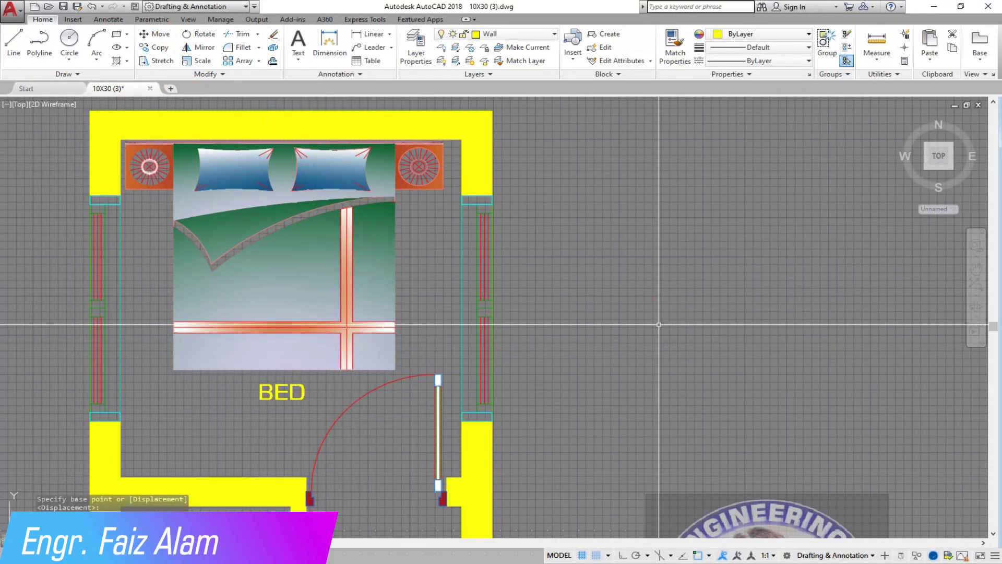
scroll(403, 240, "down", 3)
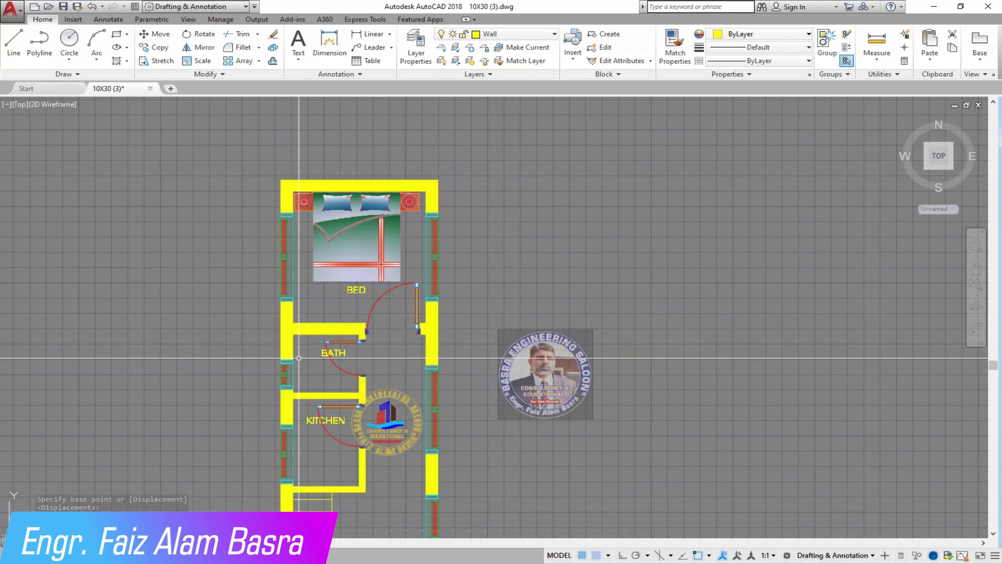
Pan and zoom over to the furniture block library
scroll(302, 380, "up", 2)
scroll(297, 387, "down", 2)
scroll(313, 197, "up", 4)
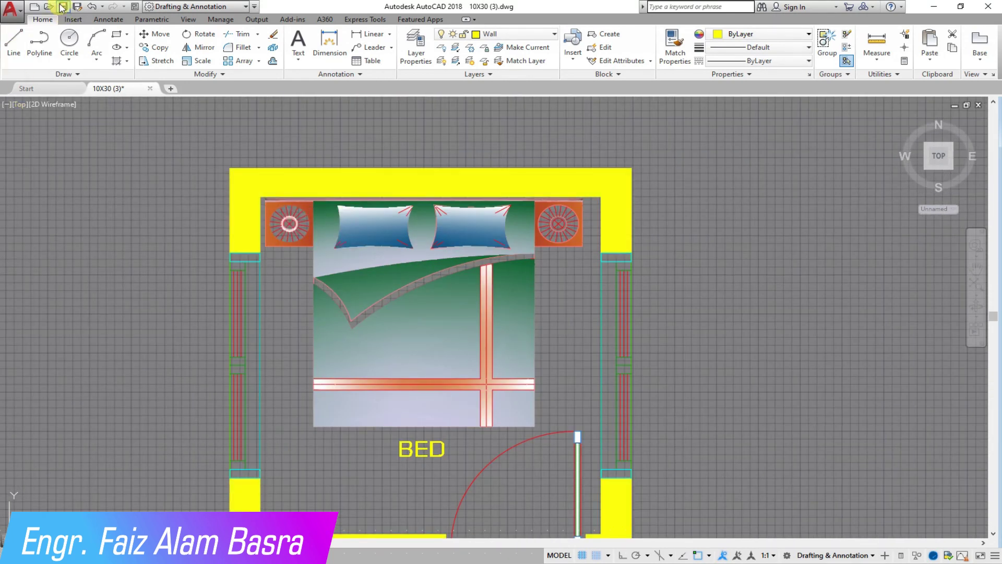
scroll(286, 322, "down", 5)
scroll(286, 323, "down", 3)
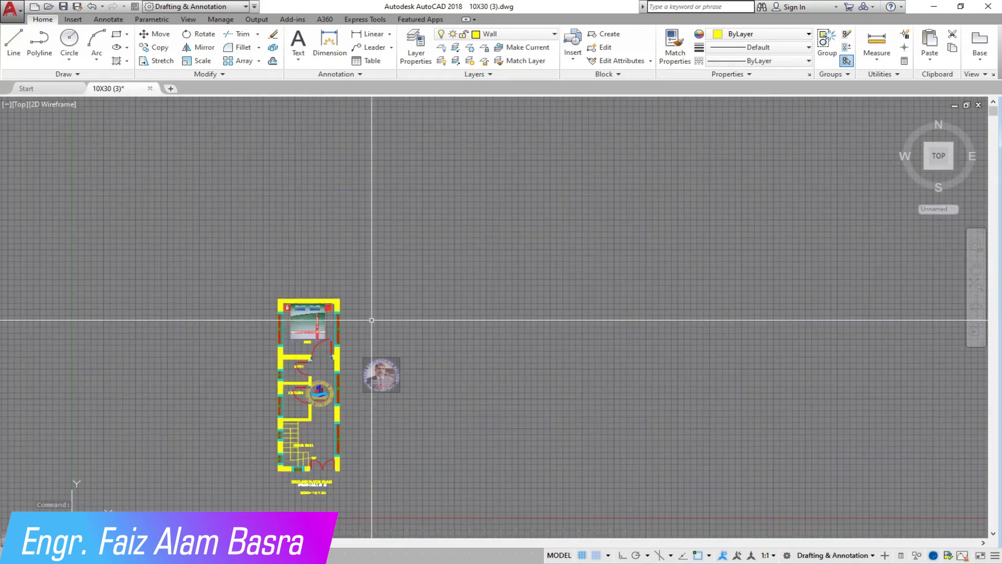
middle_click_drag(305, 453, 476, 361)
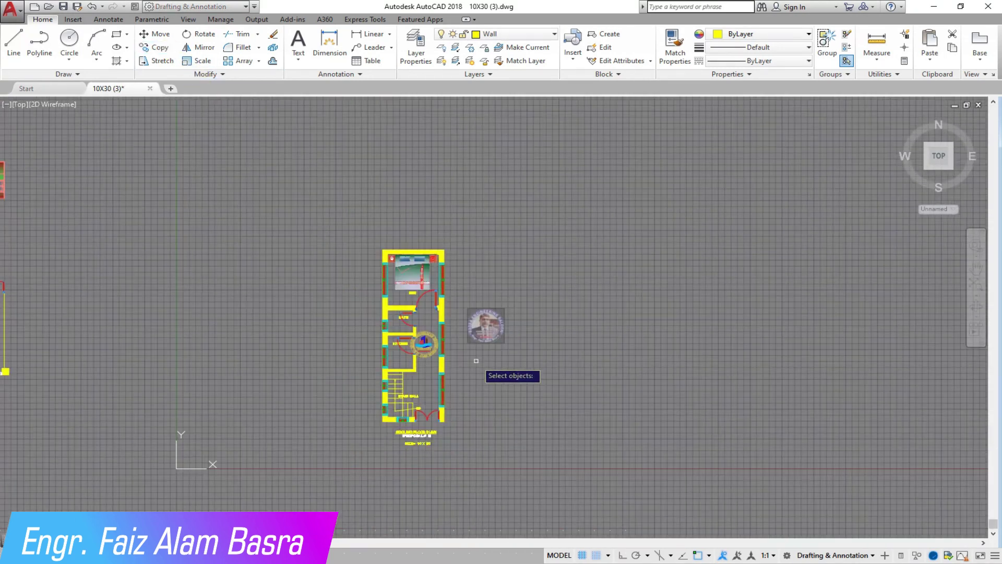
scroll(350, 343, "down", 2)
scroll(68, 297, "up", 6)
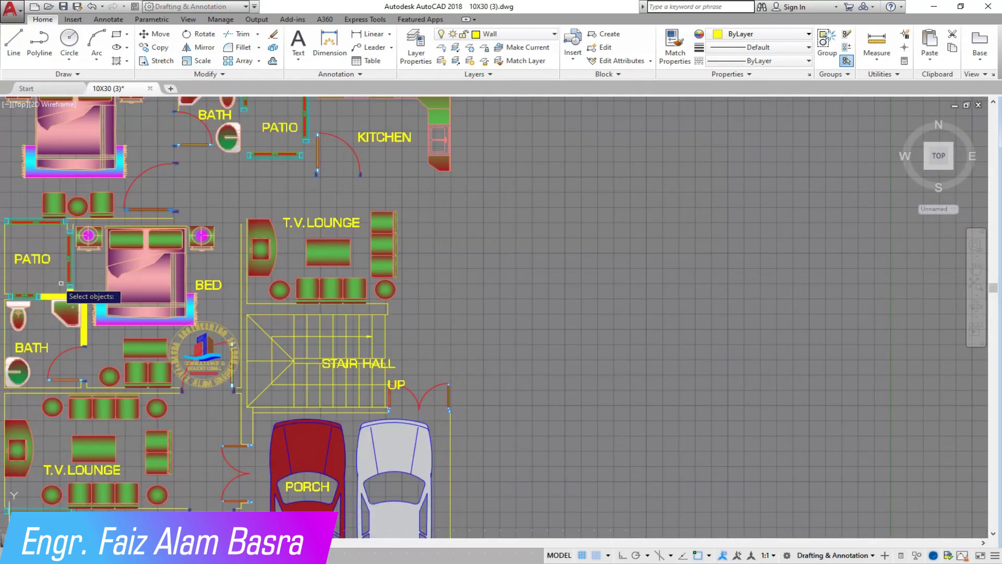
scroll(276, 366, "down", 2)
scroll(104, 243, "down", 4)
scroll(86, 250, "down", 2)
scroll(459, 230, "up", 2)
scroll(448, 249, "up", 4)
scroll(454, 259, "up", 3)
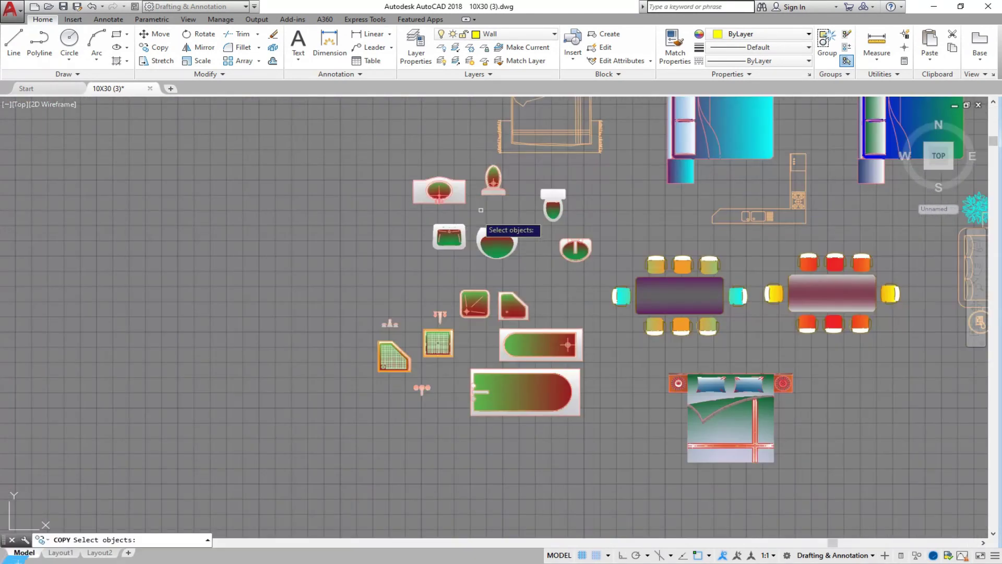
scroll(510, 226, "up", 3)
Copy the toilet and wash basin from the library to beside the plan
left_click(771, 385)
left_click(706, 295)
key("Return")
scroll(454, 340, "down", 5)
scroll(117, 398, "up", 5)
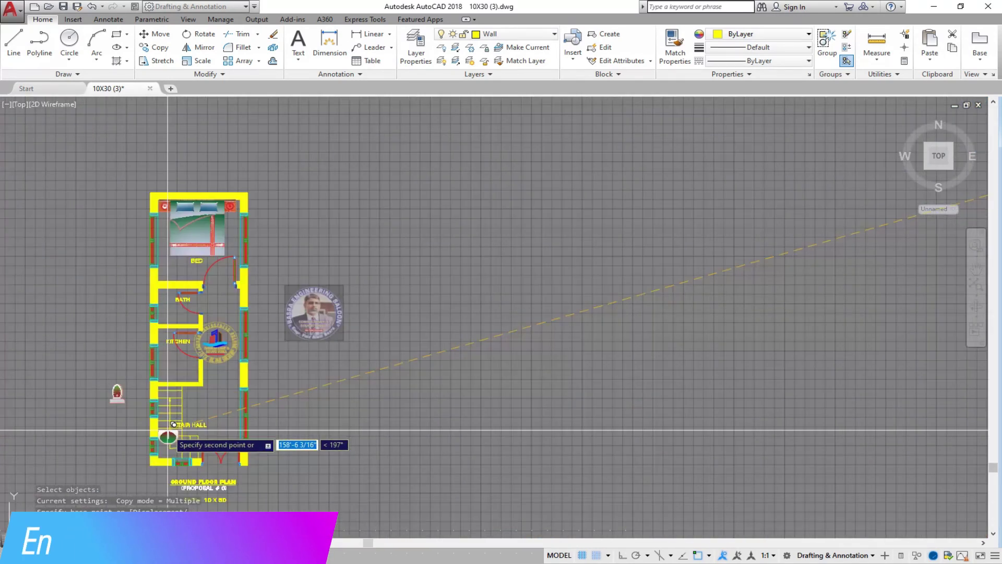
scroll(116, 398, "up", 3)
scroll(365, 340, "down", 2)
scroll(241, 301, "up", 2)
left_click(245, 299)
right_click(245, 305)
Rotate the toilet block 90° about its base so it lies horizontal
left_click(277, 313)
left_click(201, 34)
left_click_drag(198, 275, 74, 163)
key("Return")
left_click(114, 227)
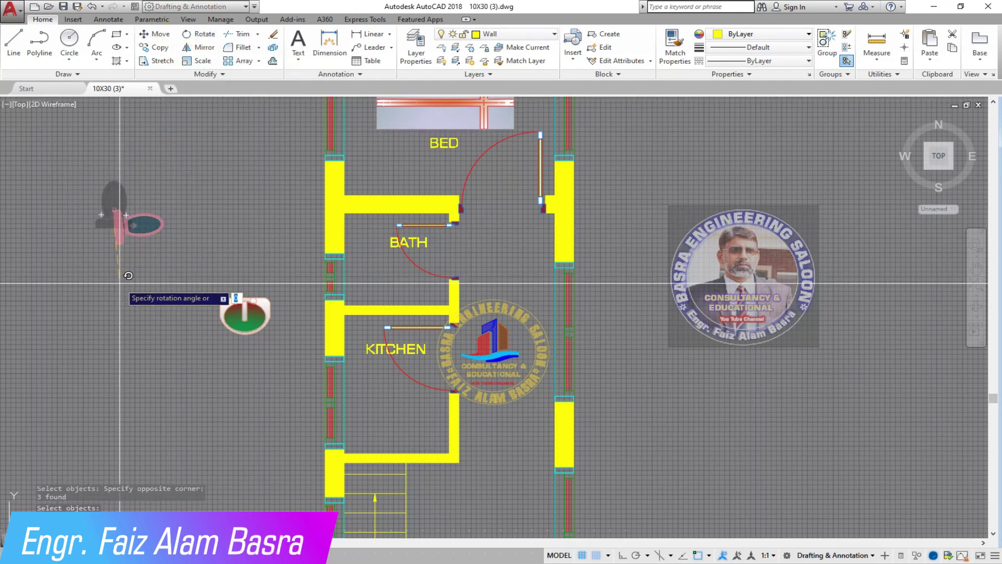
left_click(114, 329)
key("m")
key("Return")
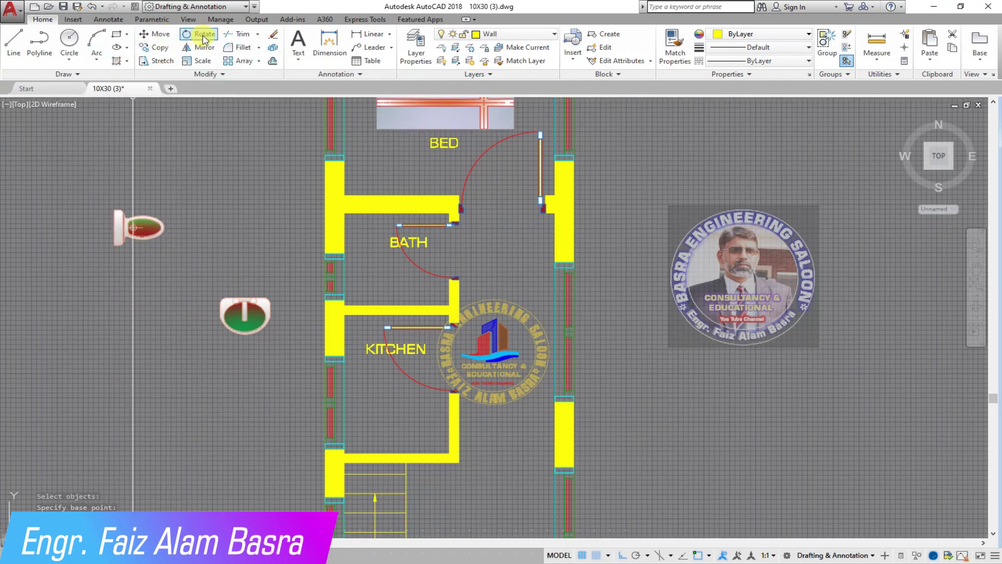
Rotate the wash basin 90° about its top edge
left_click(202, 35)
left_click(285, 353)
left_click(205, 273)
key("Return")
left_click(245, 297)
left_click(155, 33)
Move the wash basin into the BATH against its left wall
left_click(292, 340)
left_click(241, 251)
key("Return")
scroll(245, 291, "up", 8)
left_click(371, 343)
scroll(273, 344, "down", 7)
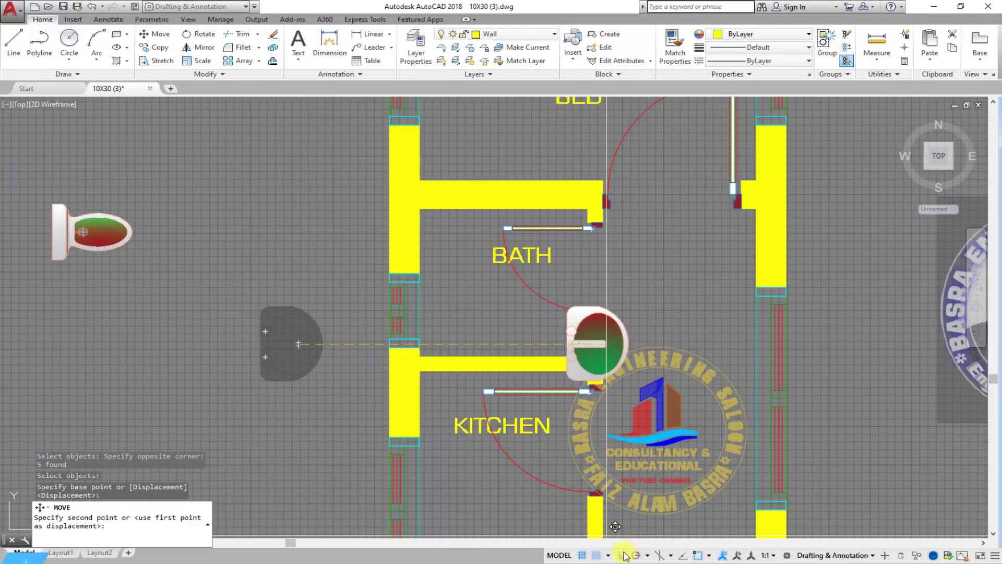
scroll(480, 232, "up", 2)
scroll(480, 233, "up", 2)
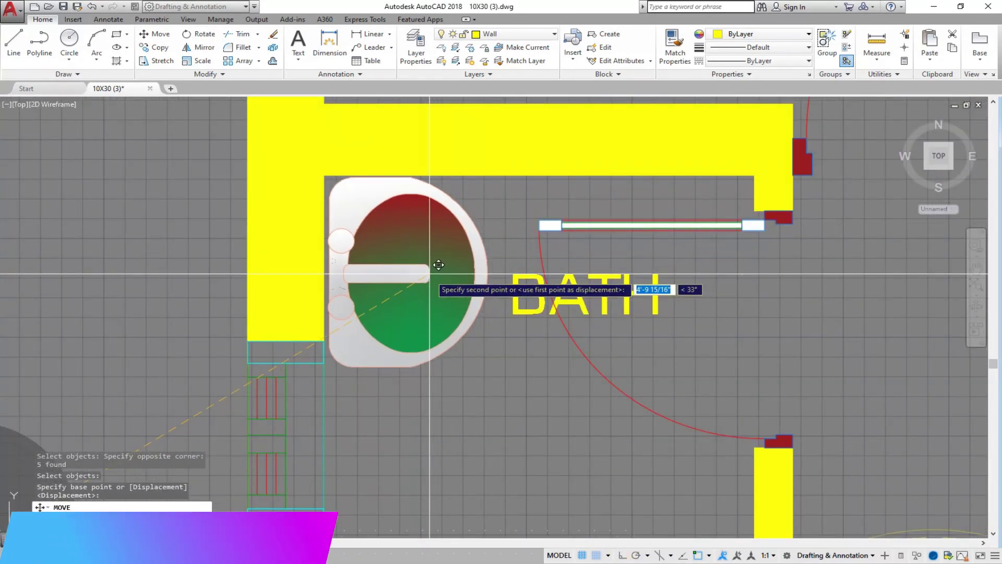
left_click(438, 264)
scroll(439, 264, "down", 2)
scroll(365, 250, "down", 2)
Move the toilet into the BATH against the left wall, below the basin
left_click(161, 34)
left_click(369, 313)
left_click(159, 159)
key("Return")
left_click(224, 235)
scroll(451, 279, "up", 5)
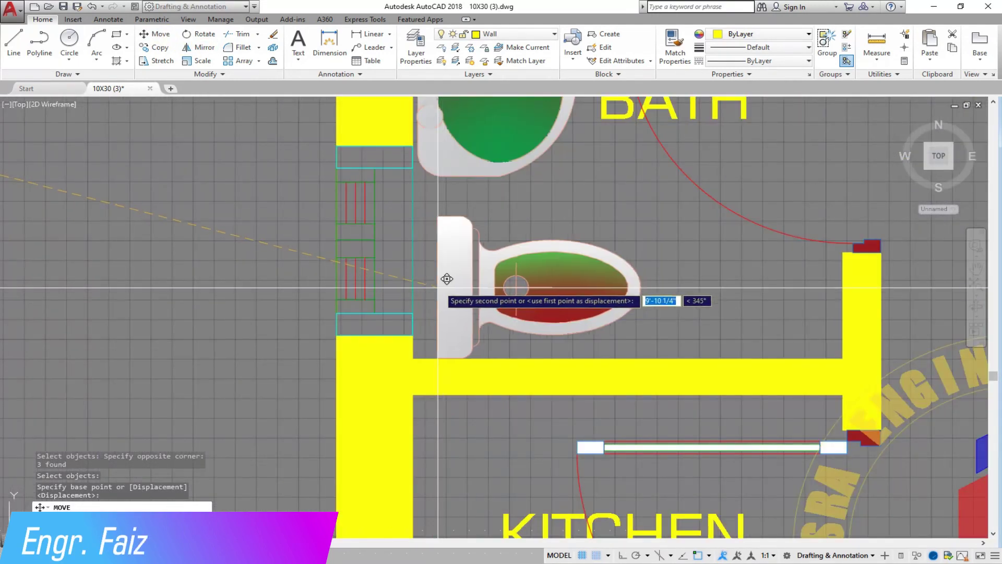
scroll(428, 270, "up", 2)
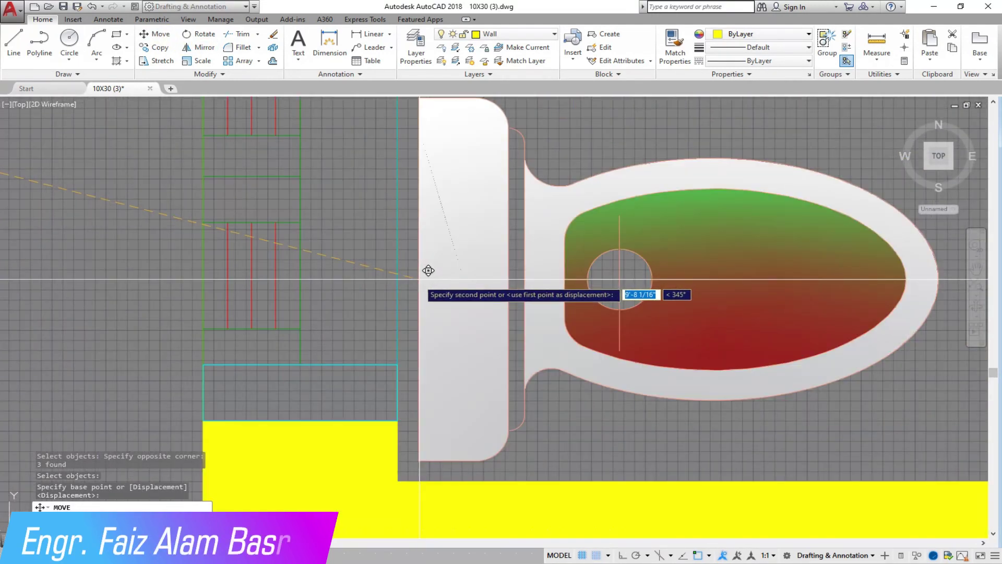
scroll(430, 284, "down", 1)
scroll(439, 313, "down", 2)
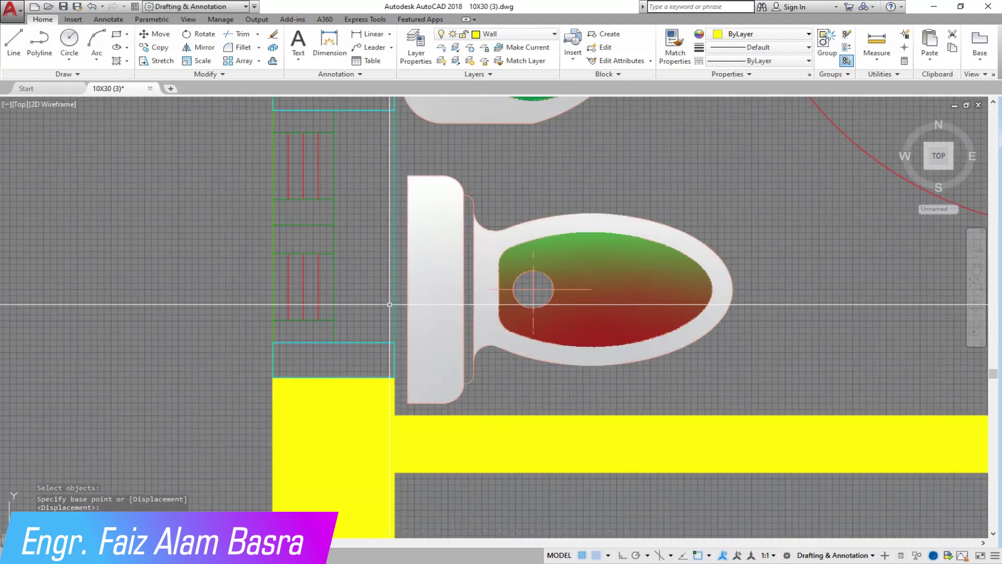
left_click(447, 364)
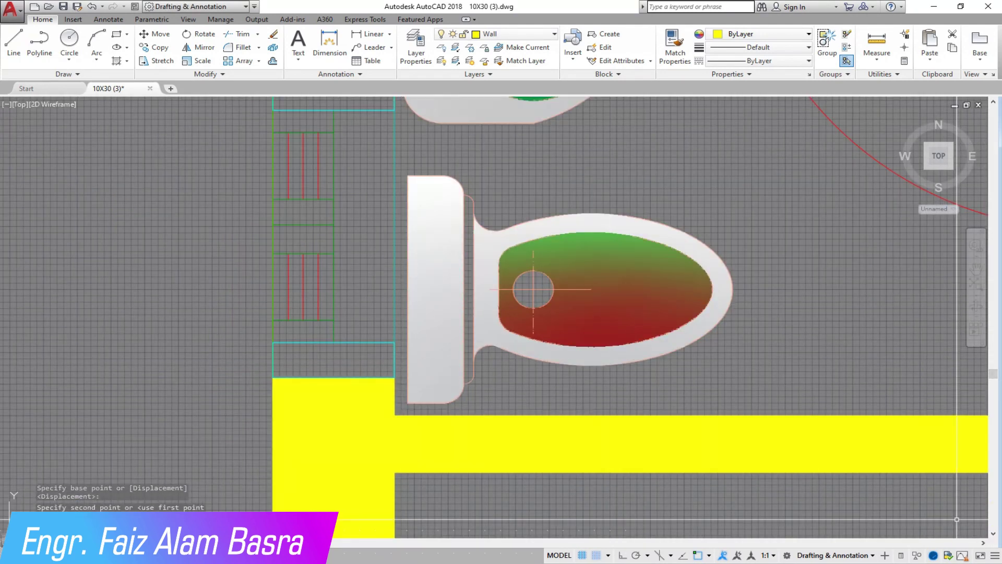
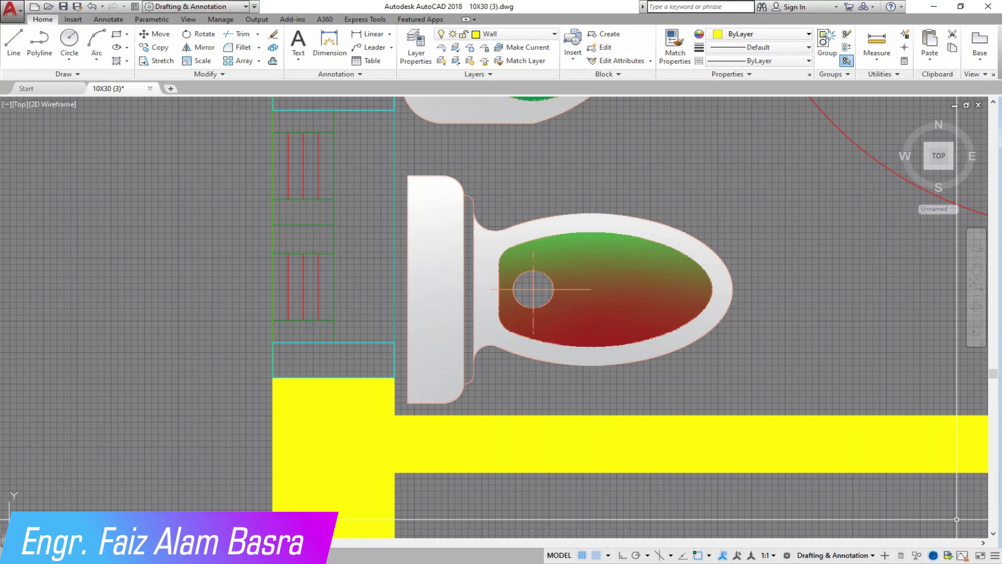
Start a copy of the three tap blocks selected from the block library
scroll(602, 459, "down", 3)
scroll(470, 387, "down", 2)
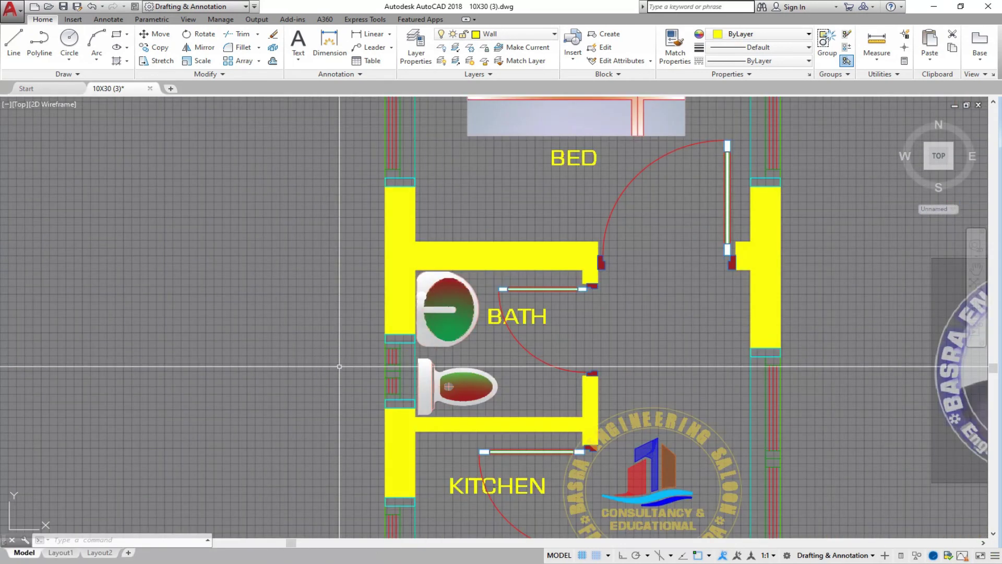
scroll(467, 389, "up", 2)
scroll(409, 230, "down", 2)
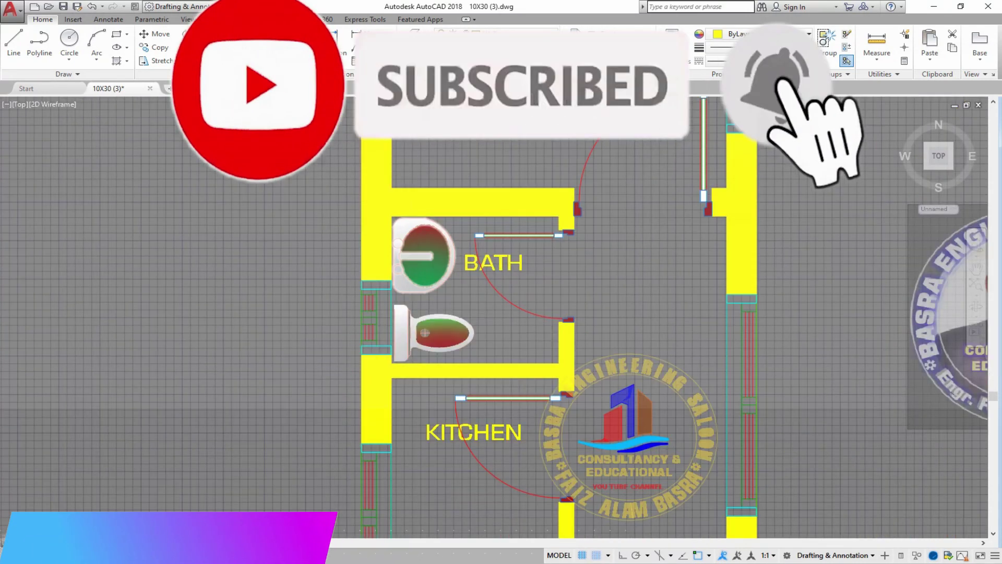
scroll(409, 230, "down", 1)
scroll(397, 324, "down", 5)
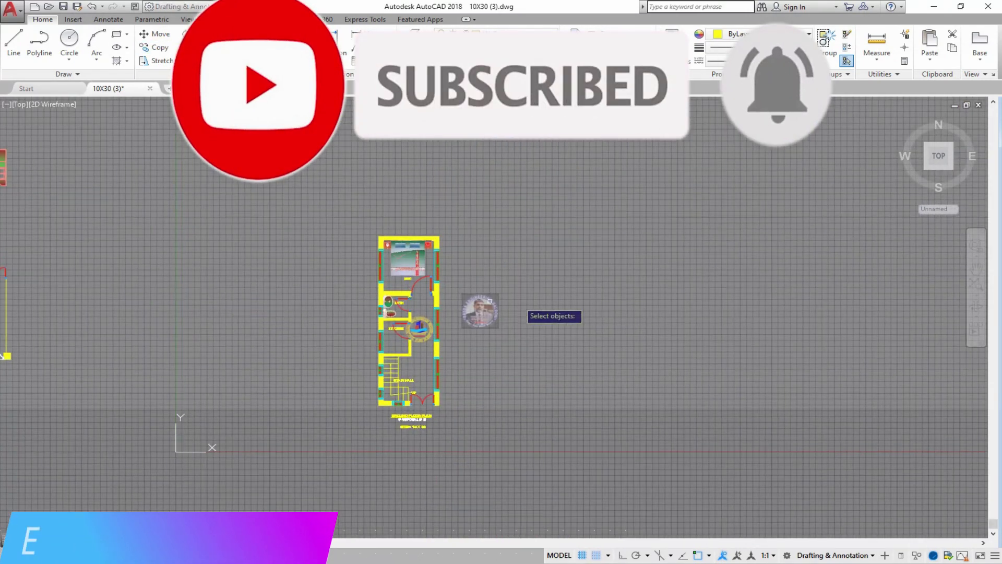
scroll(465, 300, "down", 3)
scroll(269, 298, "up", 5)
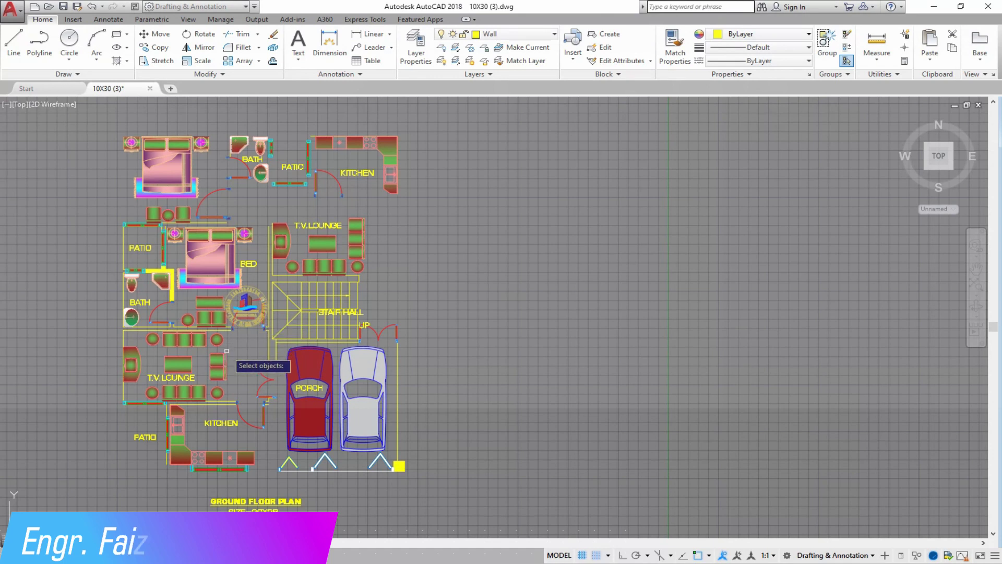
scroll(570, 313, "down", 3)
scroll(282, 386, "down", 2)
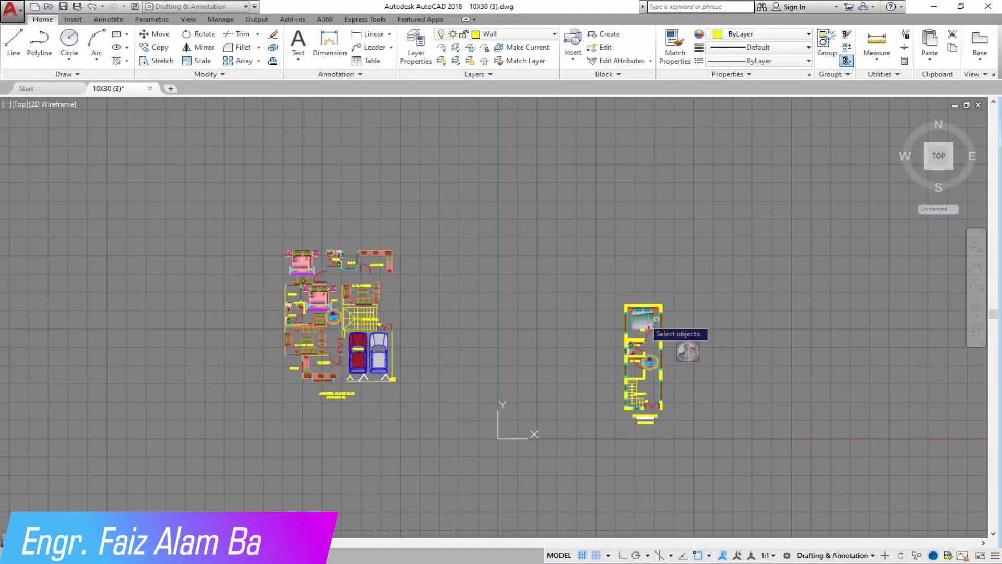
scroll(271, 324, "down", 2)
scroll(838, 296, "up", 3)
scroll(838, 297, "up", 6)
scroll(358, 124, "up", 3)
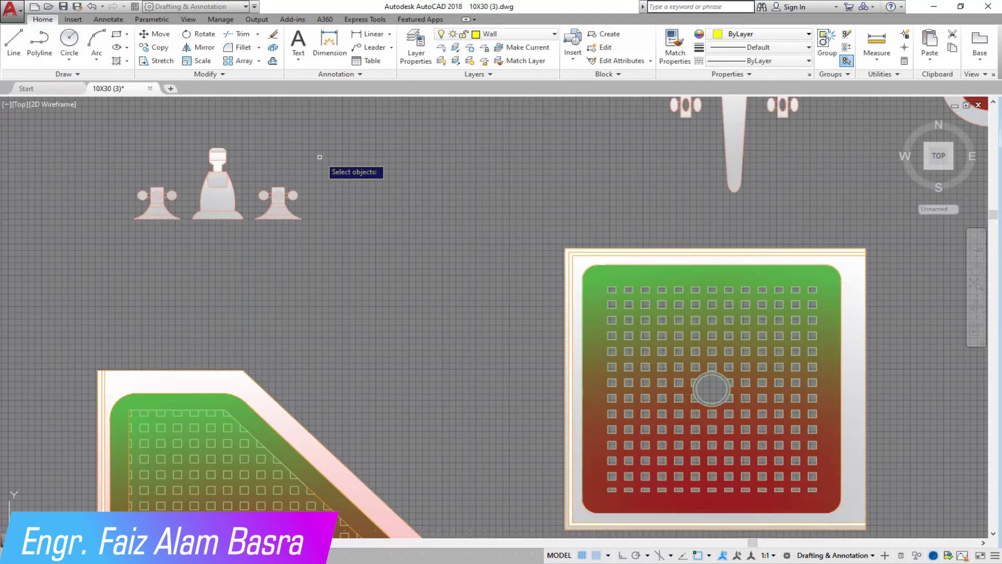
scroll(324, 159, "down", 3)
key("Return")
Place the copied taps on the bath wall beside the toilet
scroll(292, 173, "up", 2)
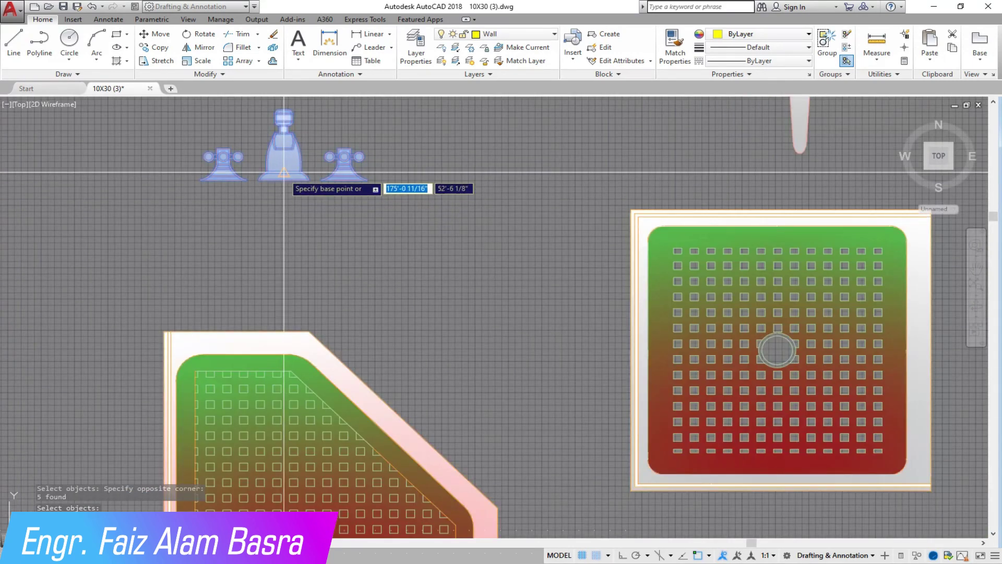
left_click(313, 172)
scroll(418, 209, "down", 3)
scroll(509, 313, "down", 3)
scroll(486, 303, "down", 3)
scroll(243, 323, "up", 3)
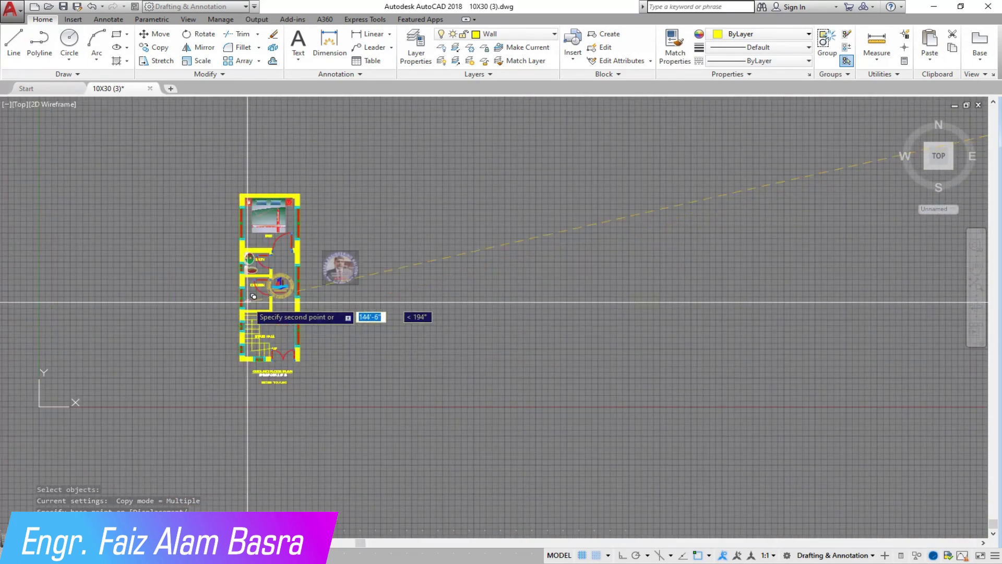
scroll(425, 313, "up", 4)
scroll(458, 310, "up", 2)
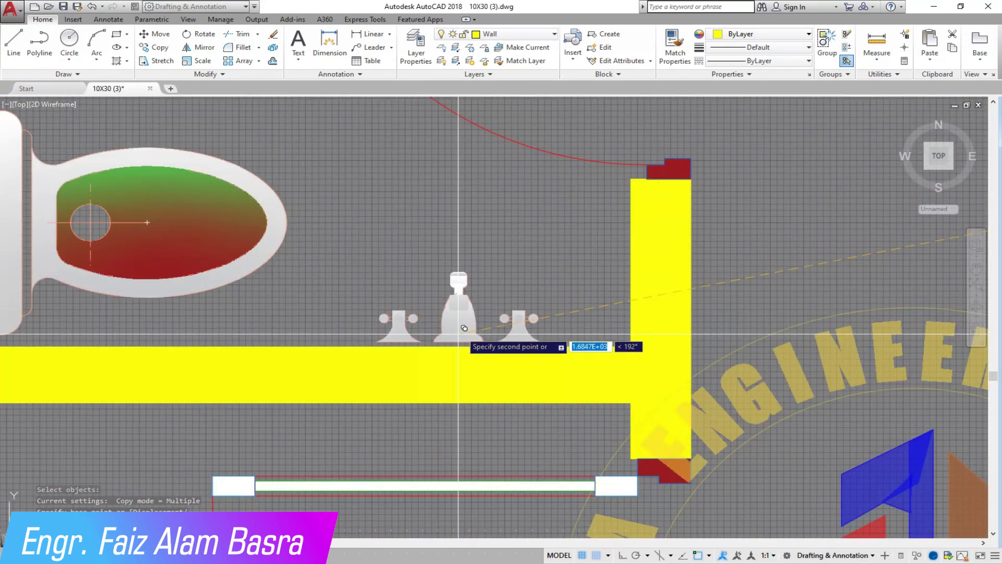
scroll(384, 246, "down", 5)
key("Escape")
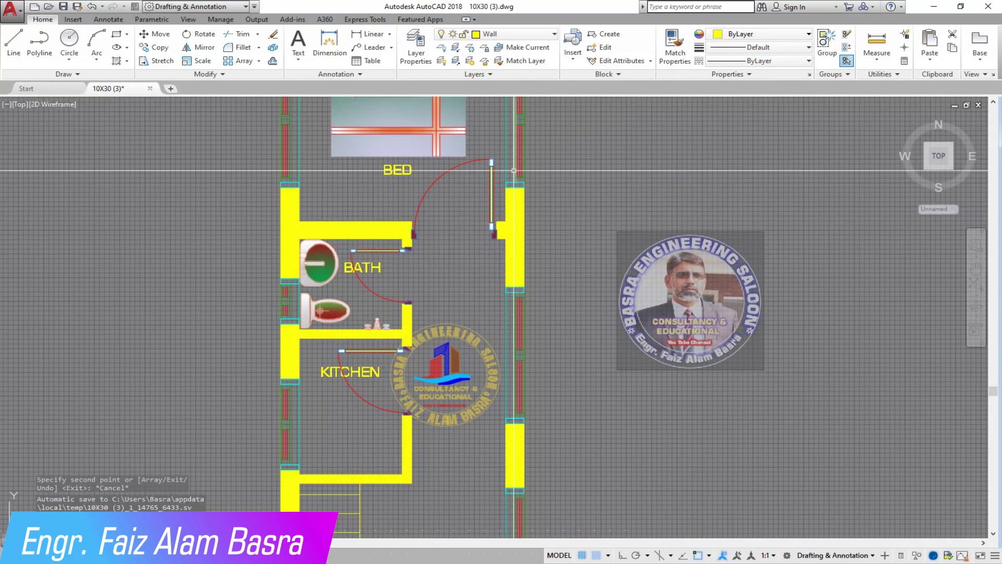
scroll(521, 331, "down", 4)
scroll(610, 331, "up", 4)
left_click(674, 47)
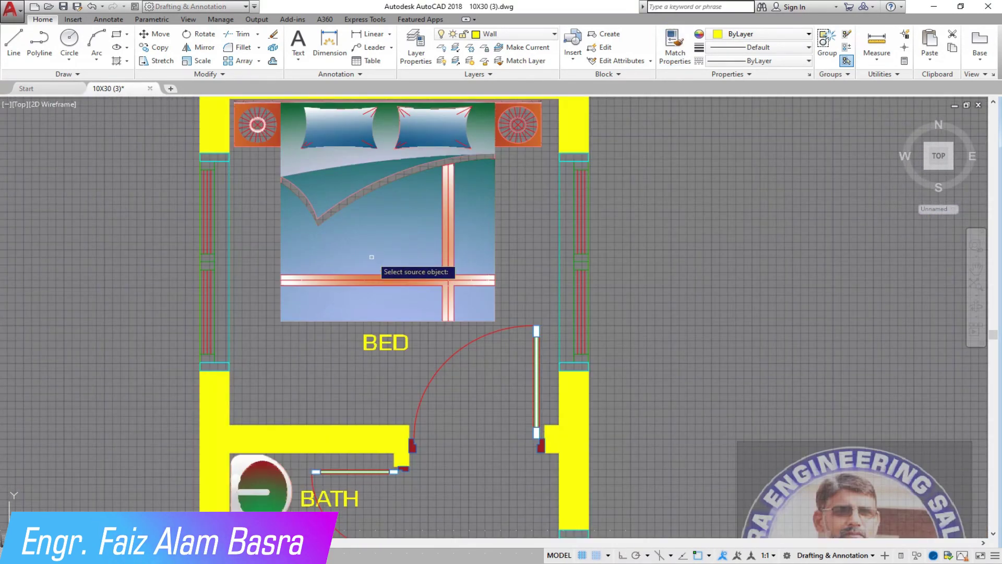
Match the bedspread's fill onto the toilet and the washbasin
left_click(369, 252)
scroll(412, 438, "up", 4)
scroll(324, 290, "down", 2)
scroll(319, 412, "up", 4)
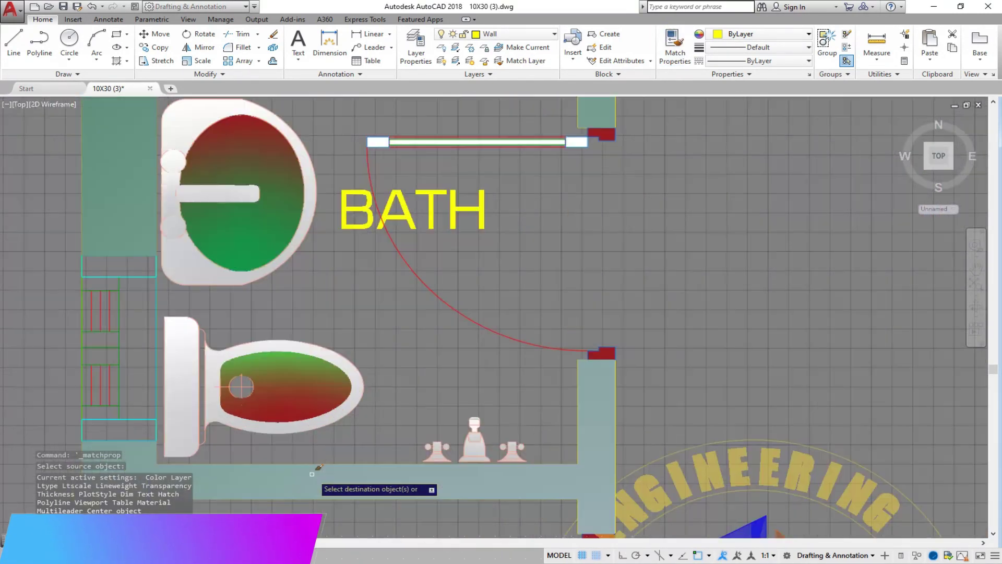
left_click(322, 388)
left_click(282, 257)
key("Escape")
Change the toilet's hatch to a GR_CYLIN gradient at a 90° angle
left_click(284, 368)
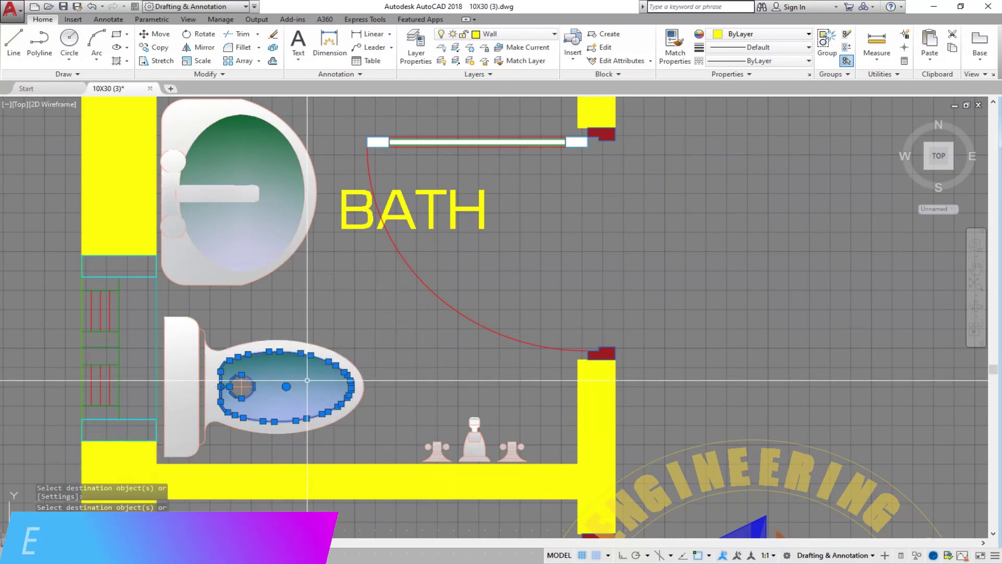
left_click(196, 48)
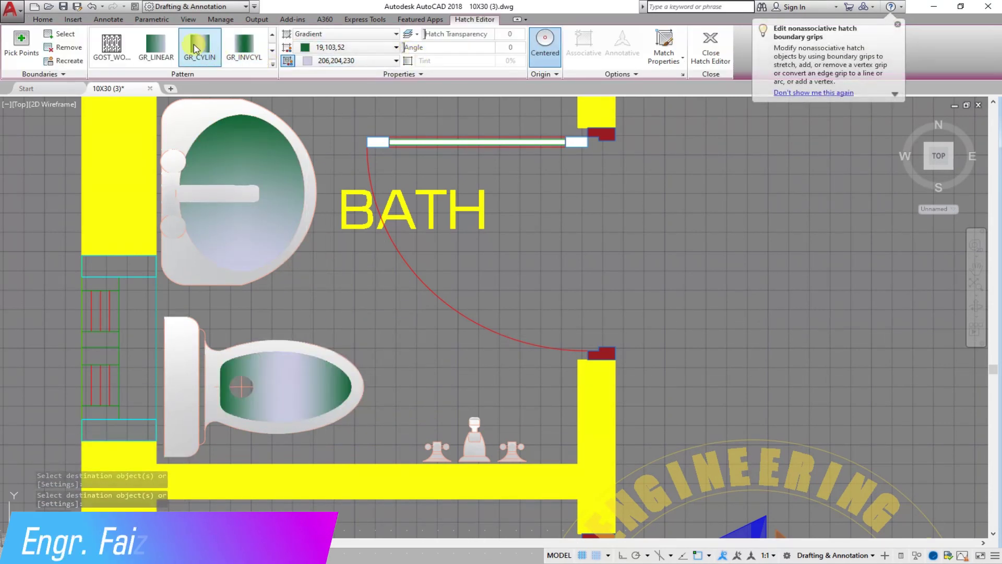
scroll(196, 48, "down", 1)
left_click(196, 49)
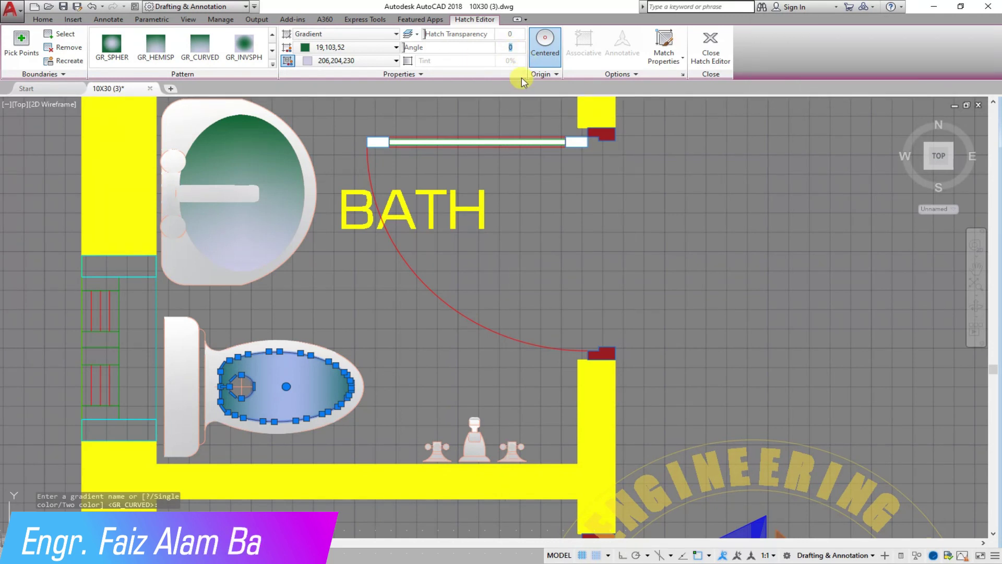
type("90")
key("Return")
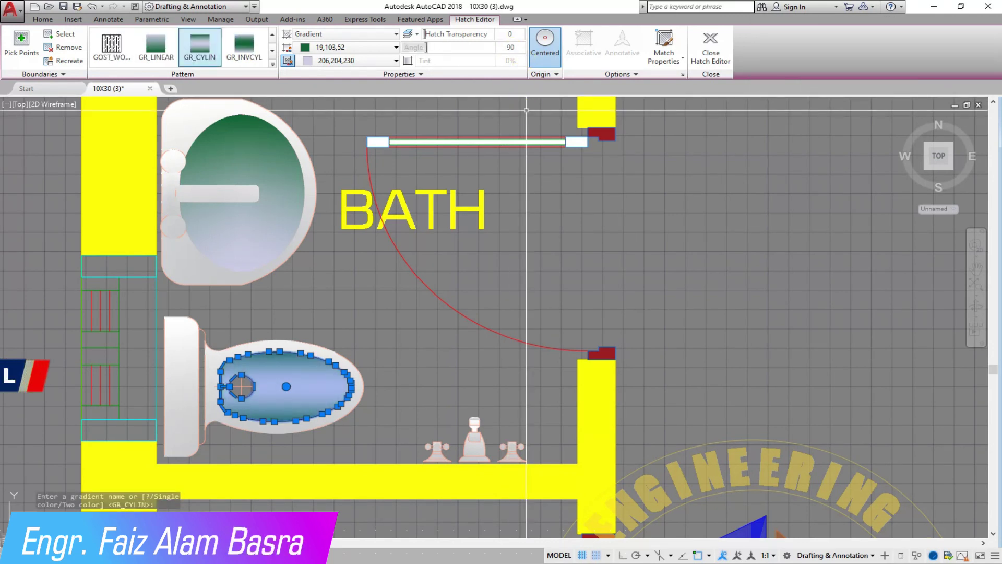
key("Return")
Give the washbasin the toilet's gradient fill and save the drawing
left_click(674, 47)
left_click(266, 214)
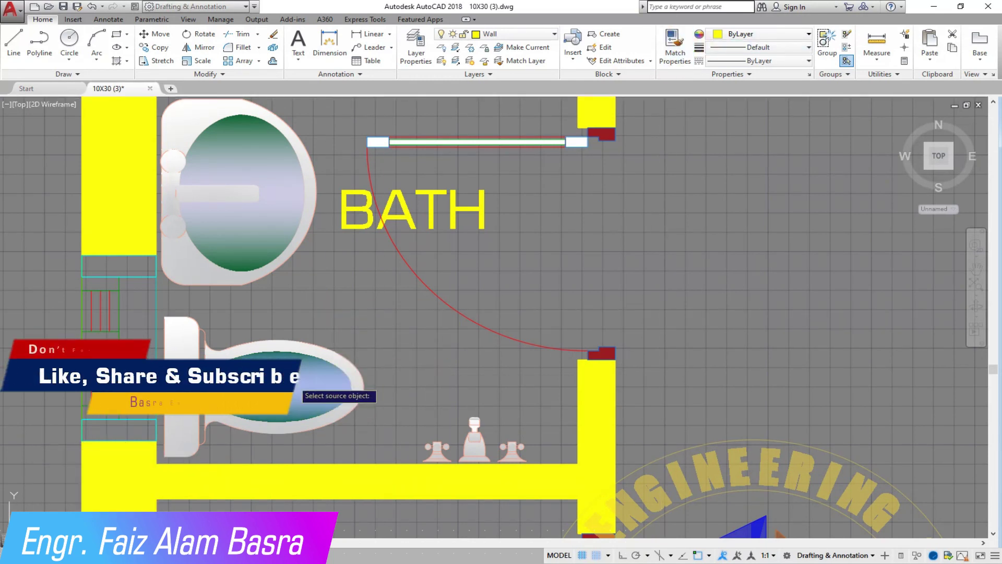
scroll(439, 358, "down", 4)
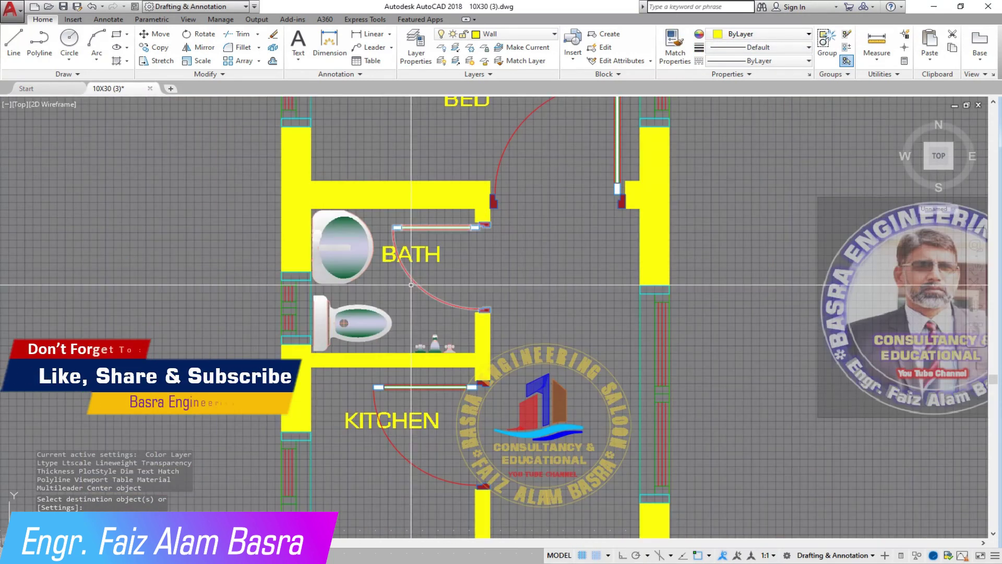
scroll(405, 284, "down", 4)
left_click(65, 6)
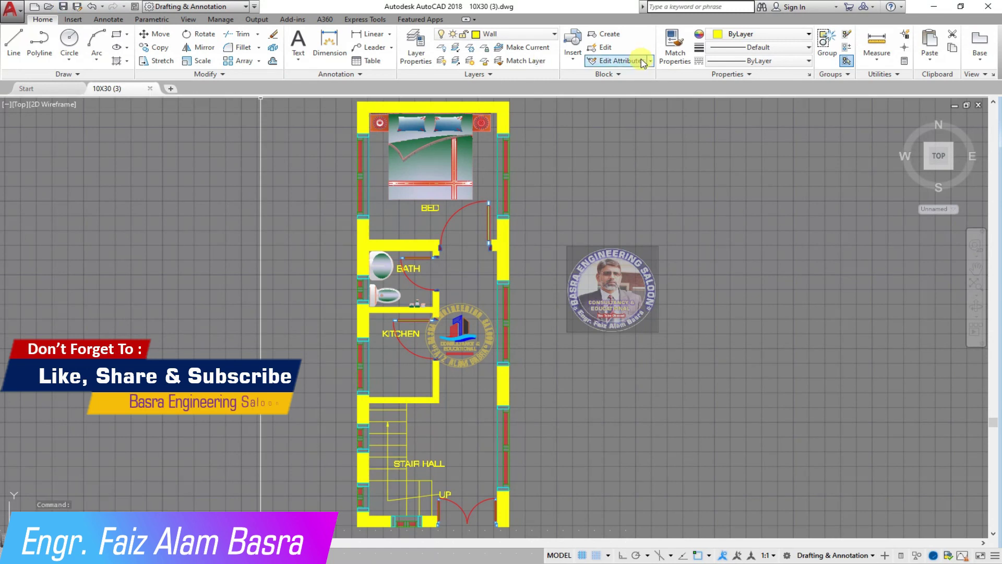
Window-select the kitchen counter in the other plan to copy it
scroll(433, 240, "down", 3)
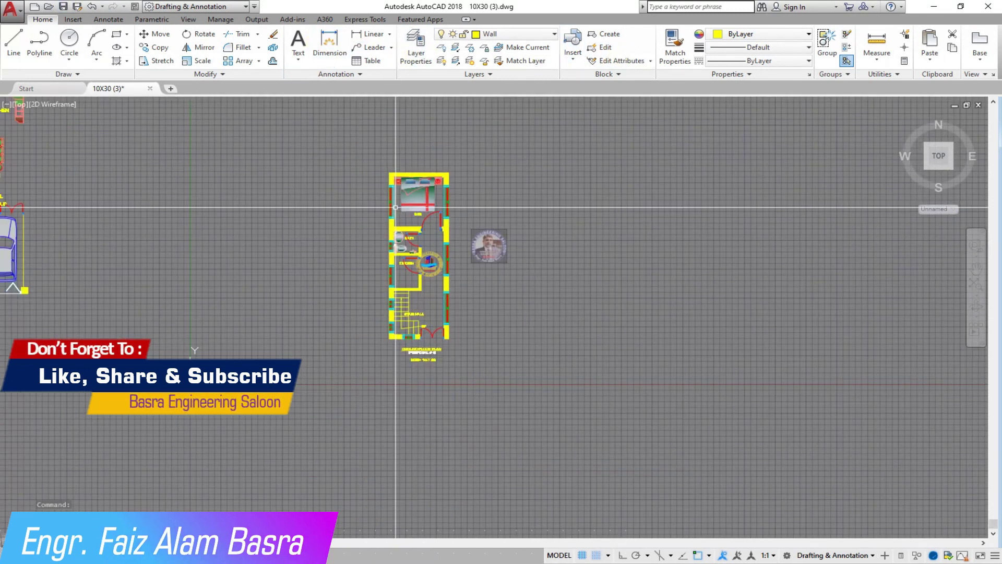
scroll(553, 256, "down", 3)
left_click(167, 53)
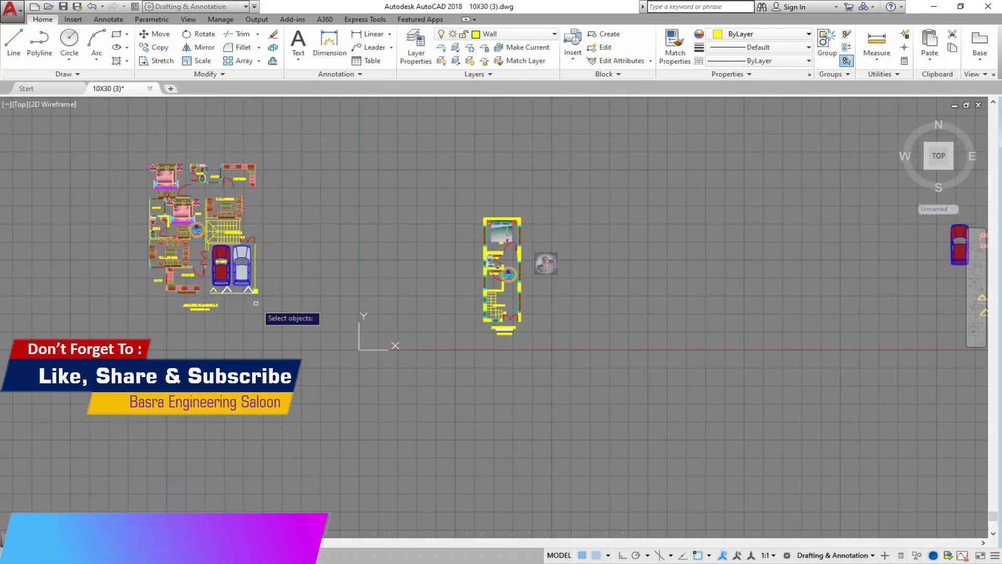
scroll(192, 244, "up", 4)
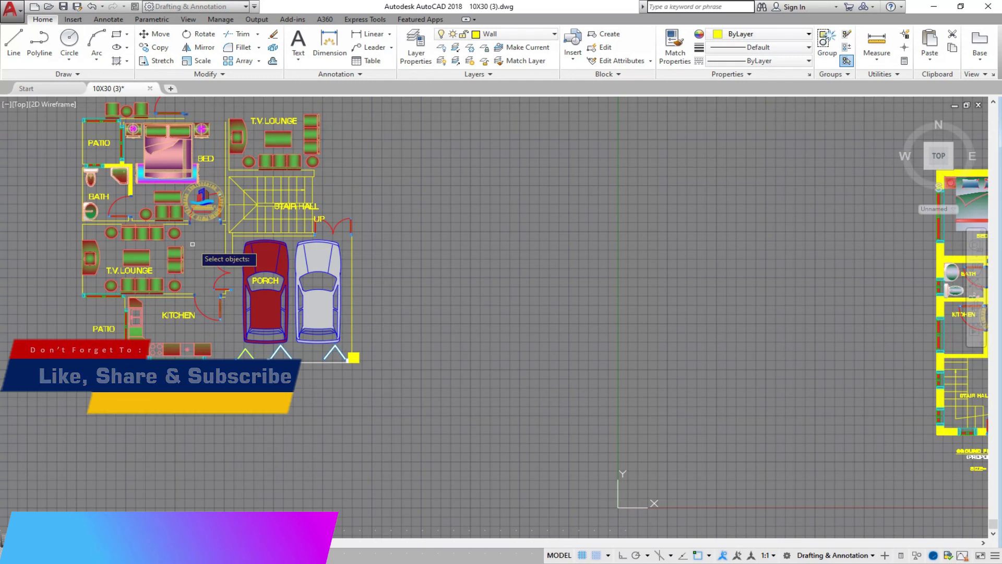
scroll(157, 245, "down", 5)
scroll(157, 292, "up", 2)
scroll(553, 282, "down", 3)
scroll(713, 291, "up", 6)
scroll(713, 291, "down", 3)
left_click(649, 391)
left_click(604, 335)
key("Return")
Copy the kitchen counter into the 10x30 plan from a corner base point
scroll(604, 336, "up", 3)
scroll(501, 393, "up", 2)
left_click(501, 393)
scroll(609, 219, "down", 3)
scroll(575, 292, "down", 4)
scroll(358, 292, "up", 4)
scroll(314, 251, "up", 3)
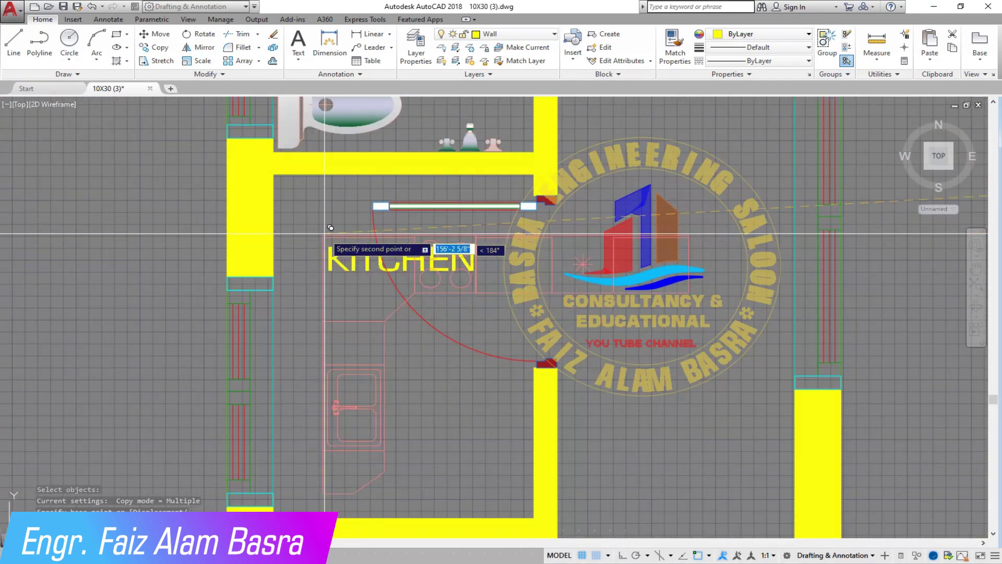
scroll(367, 162, "down", 4)
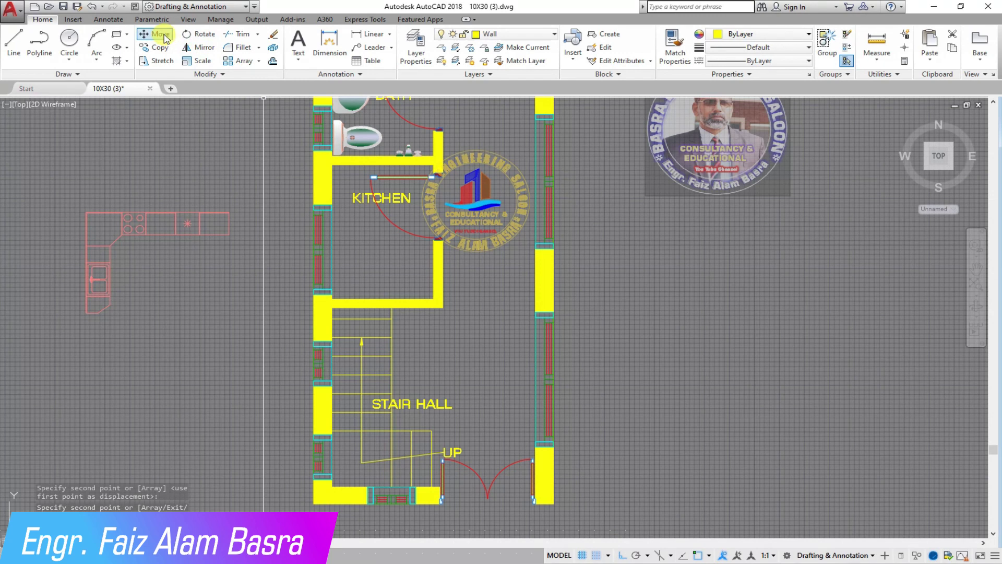
left_click(142, 226)
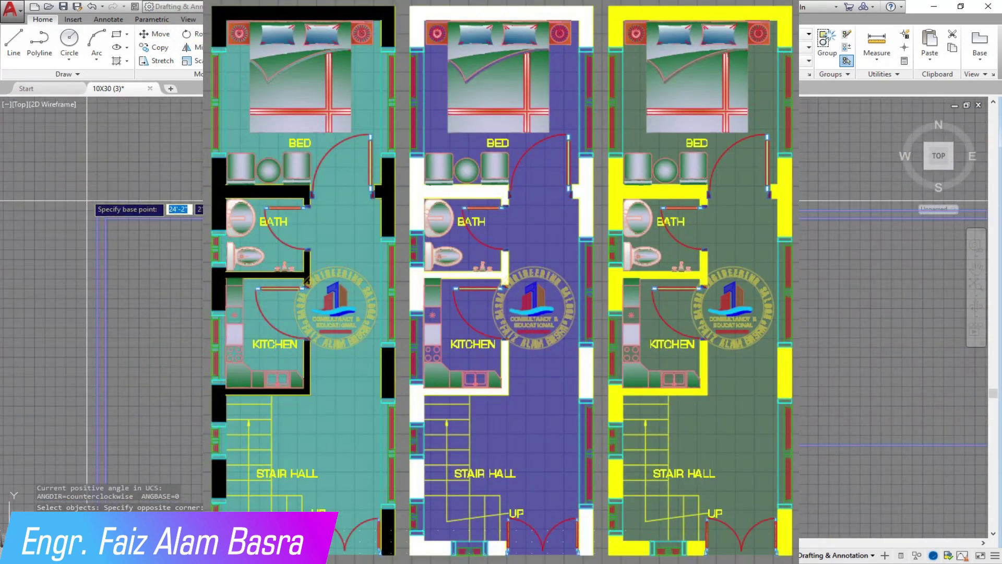
scroll(175, 284, "up", 2)
scroll(180, 284, "up", 2)
key("Return")
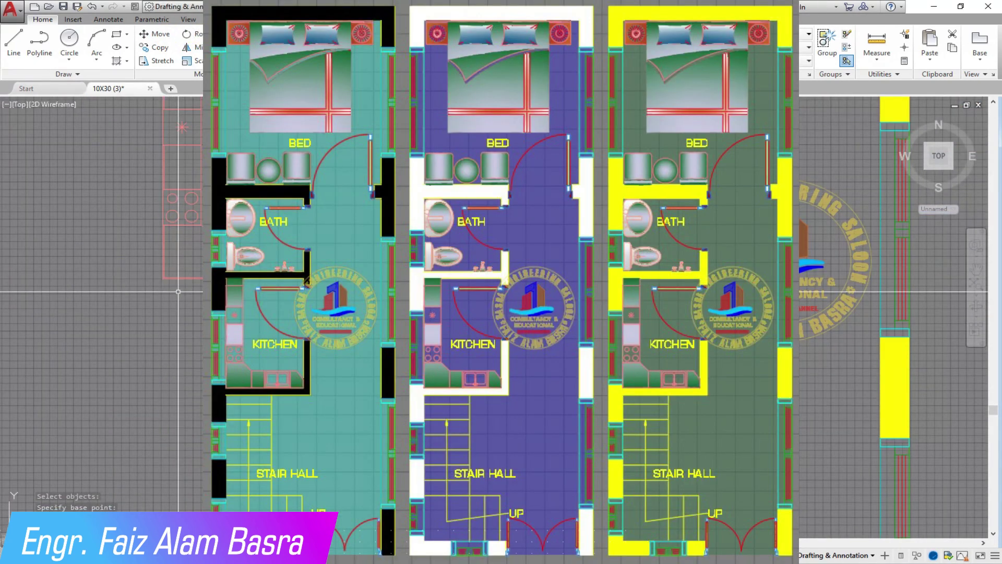
scroll(168, 199, "down", 2)
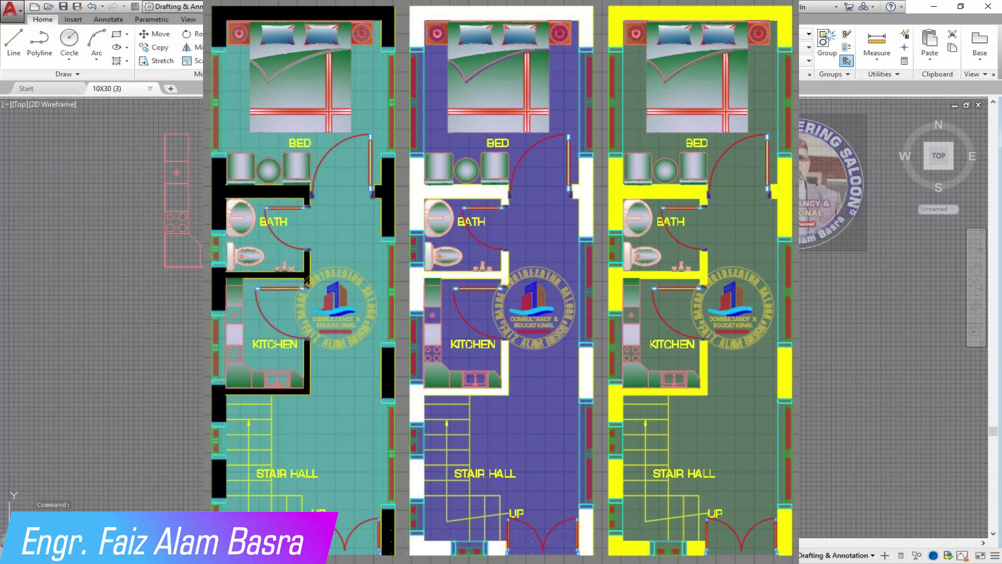
Move the sink counter block from a base point at its bottom edge
left_click(167, 39)
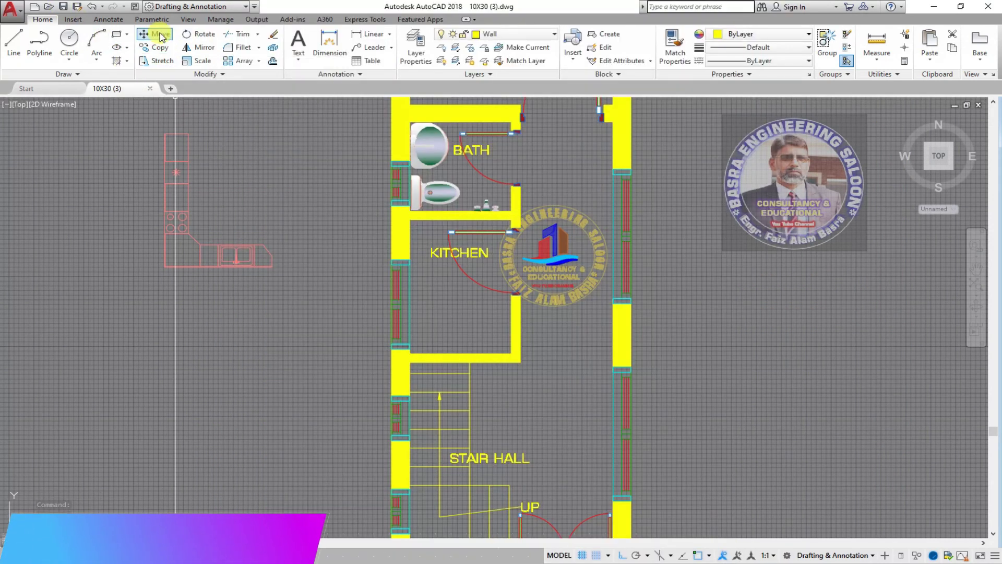
left_click(317, 339)
left_click(146, 124)
key("Return")
scroll(156, 217, "up", 4)
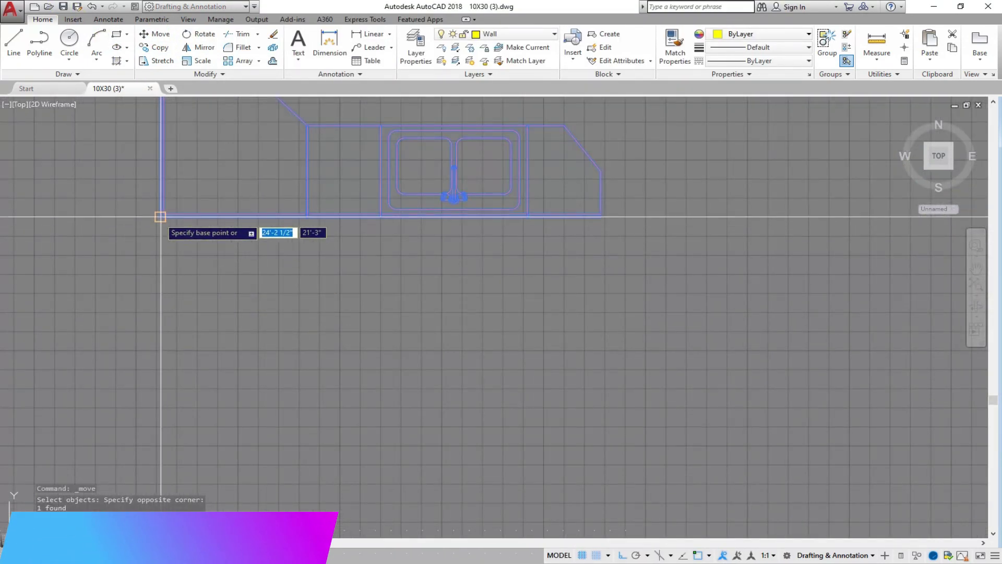
scroll(147, 259, "down", 8)
scroll(274, 311, "up", 8)
left_click(261, 376)
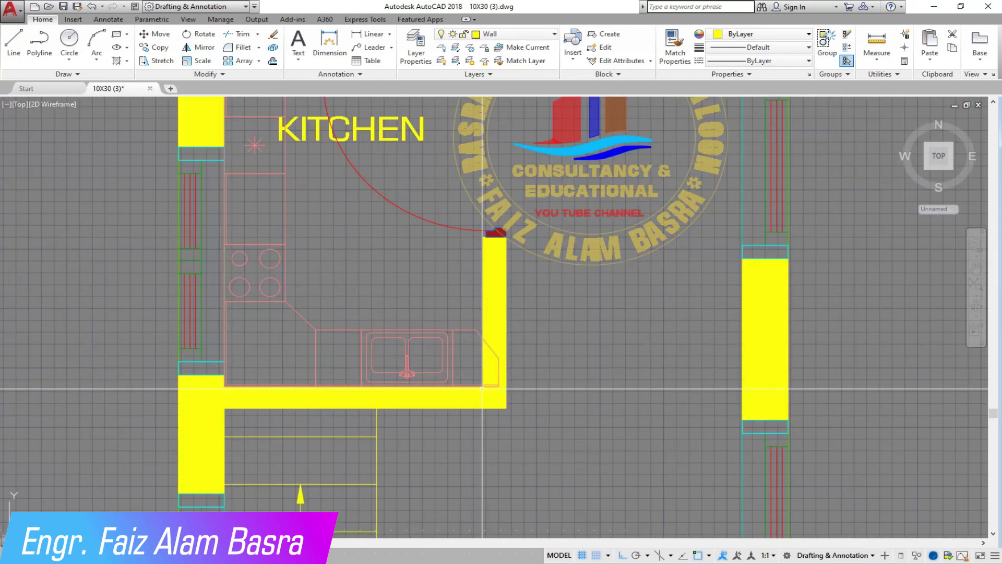
Measure the counter length with DIMLINEAR and compute the fit ratio in Calculator
scroll(453, 387, "up", 2)
scroll(270, 375, "down", 2)
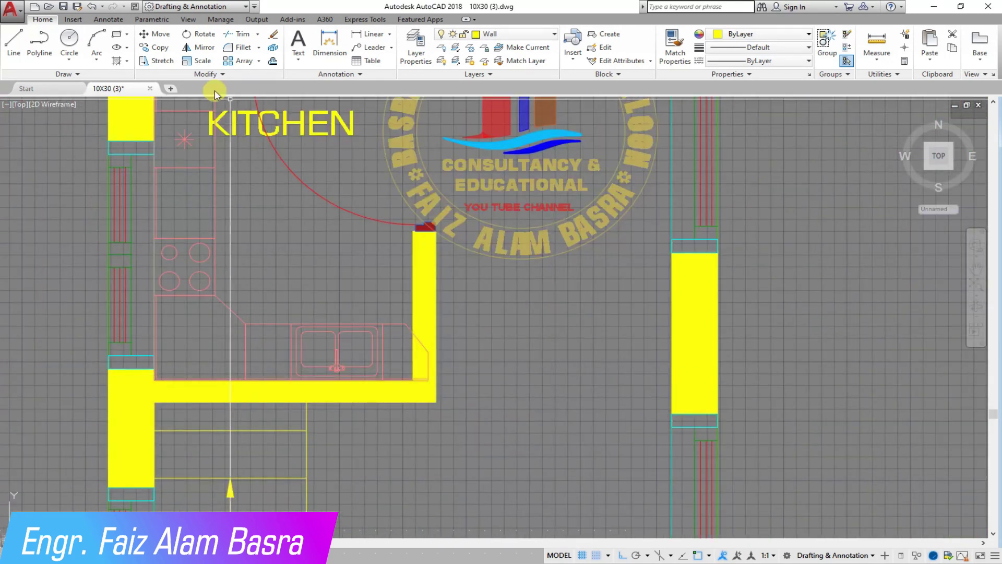
left_click(380, 35)
scroll(169, 379, "up", 3)
left_click(129, 380)
left_click(790, 382)
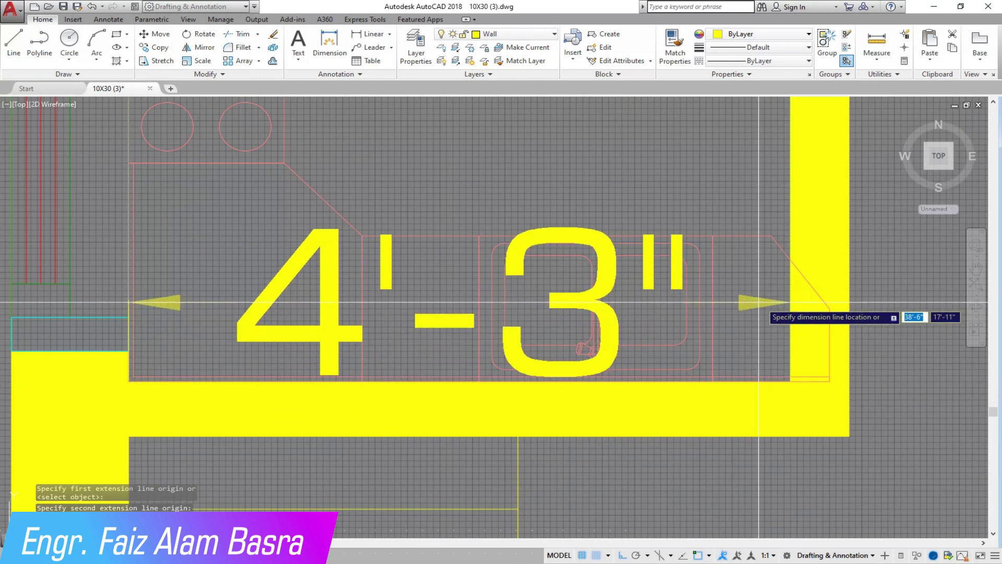
key("Escape")
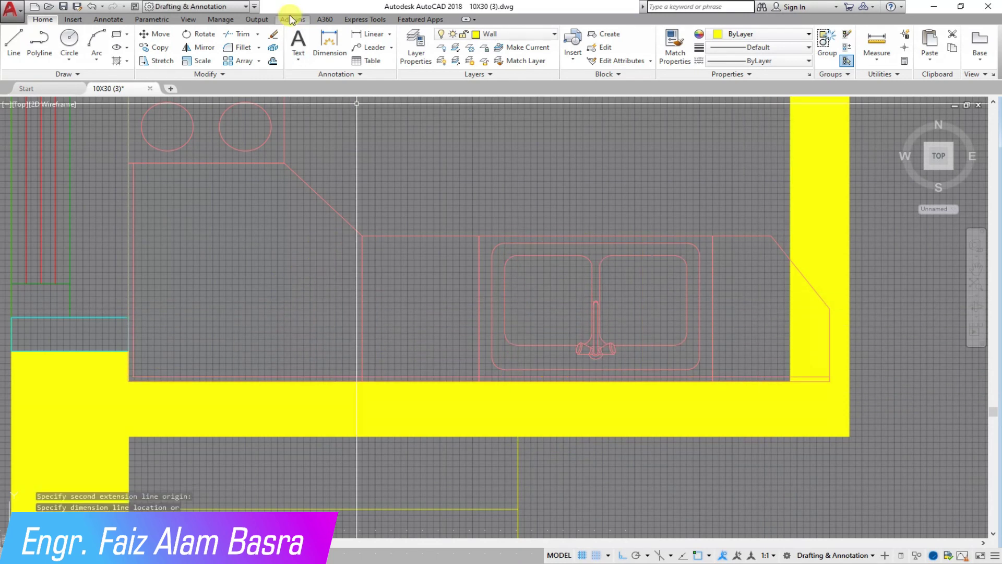
left_click(374, 34)
left_click(129, 381)
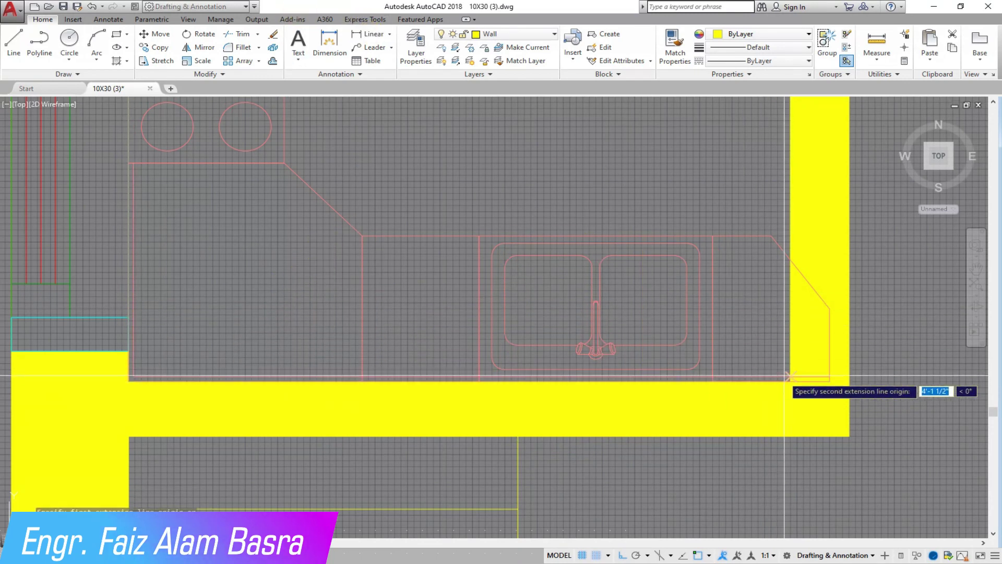
left_click(817, 381)
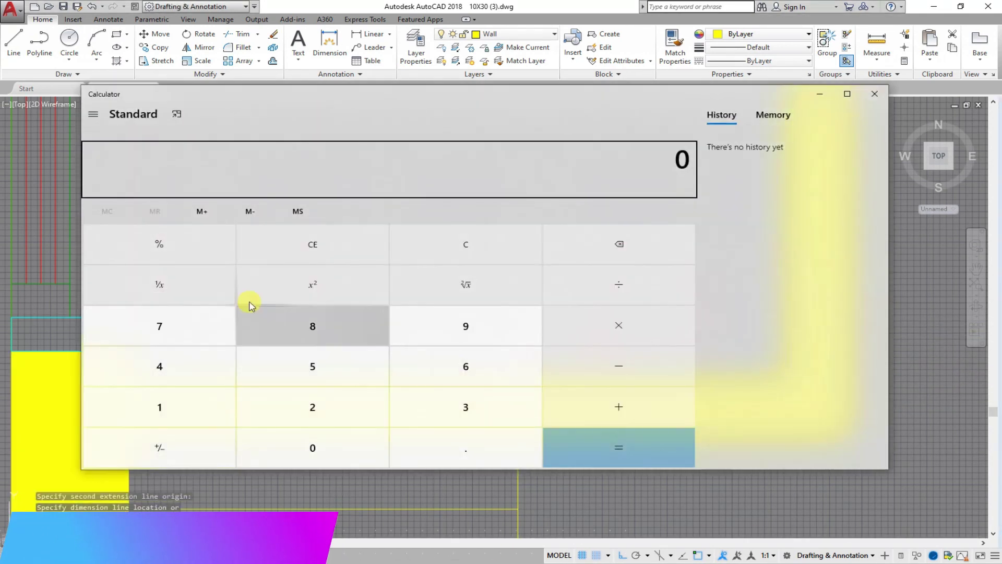
left_click(179, 112)
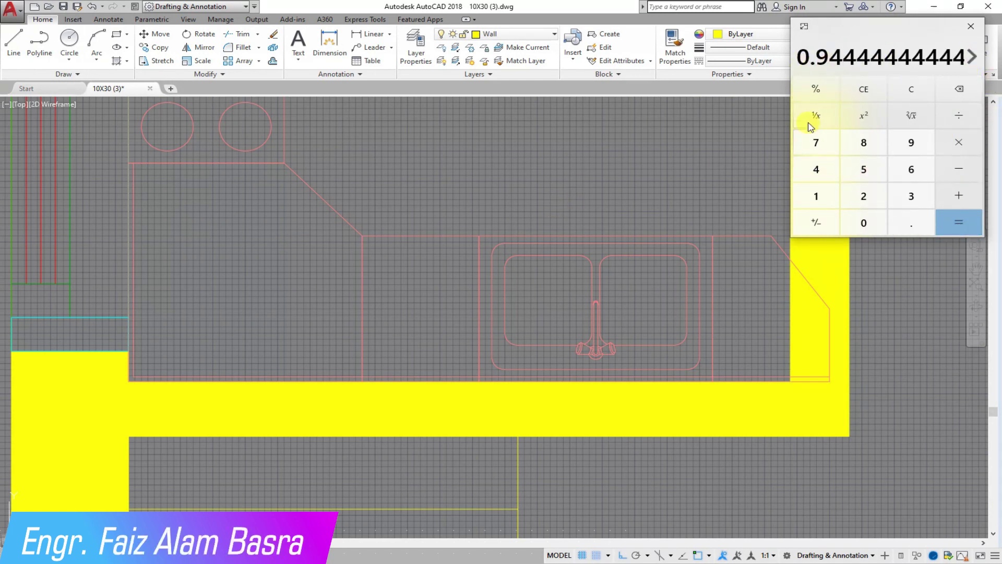
left_click(969, 31)
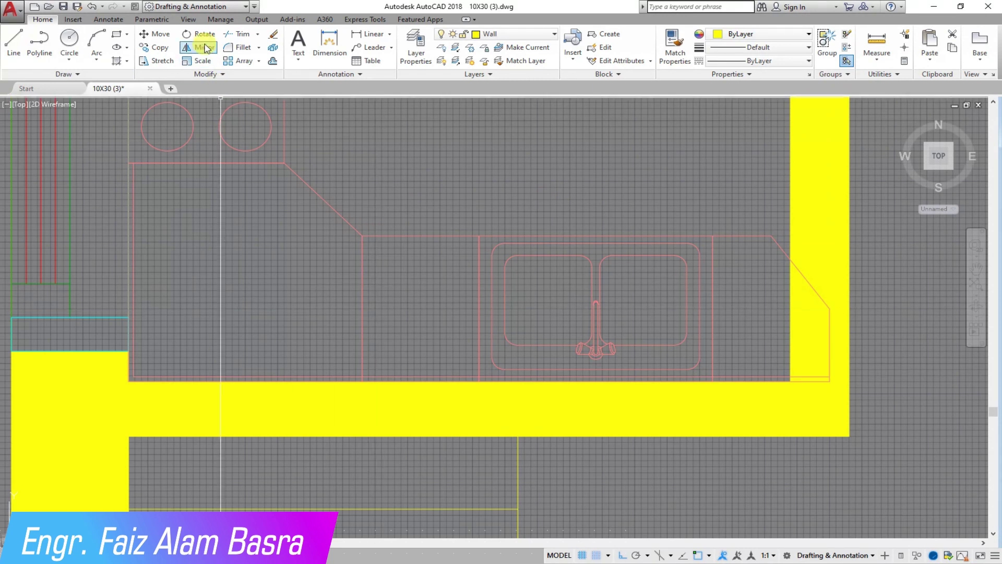
Scale the counter objects by 0.94 from the counter's corner
left_click(205, 62)
left_click(386, 321)
left_click(174, 317)
key("Return")
scroll(148, 334, "up", 5)
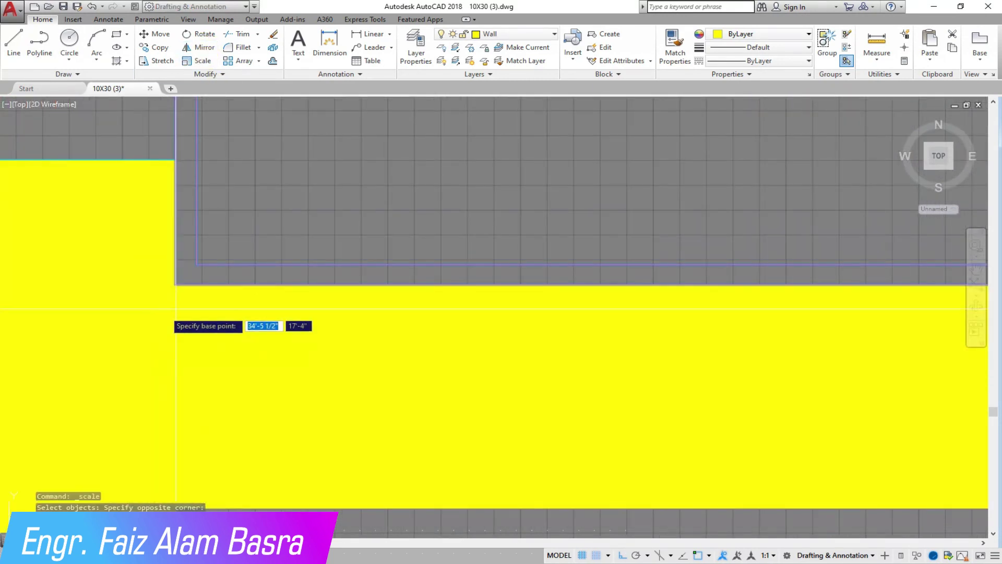
left_click(177, 284)
type(".94")
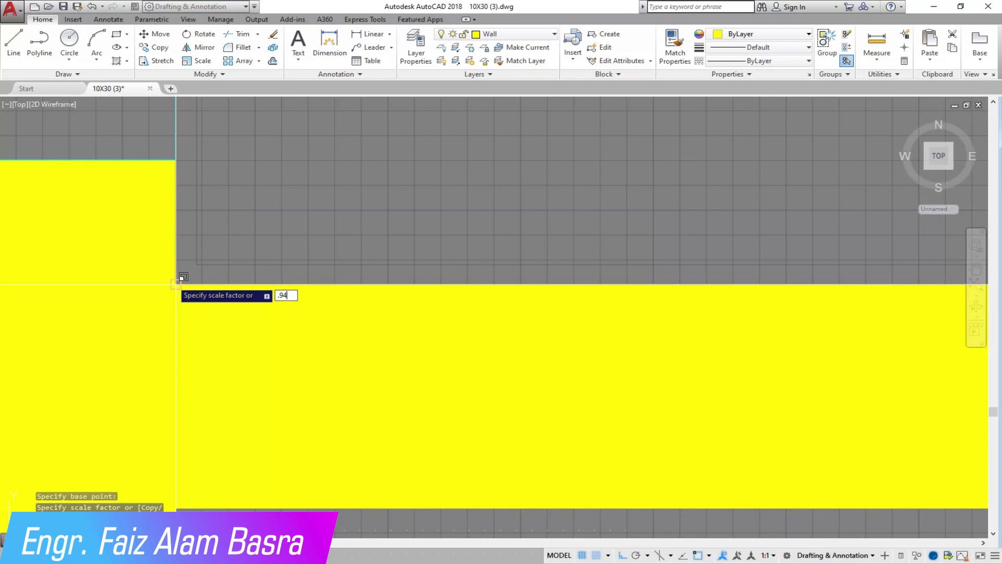
key("Return")
scroll(176, 284, "down", 5)
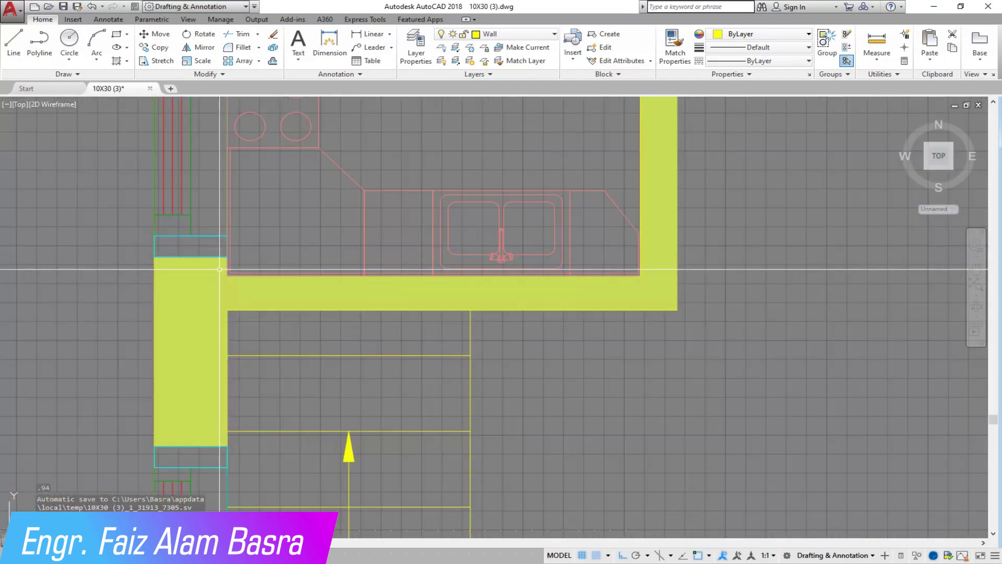
scroll(635, 261, "up", 2)
scroll(635, 261, "down", 2)
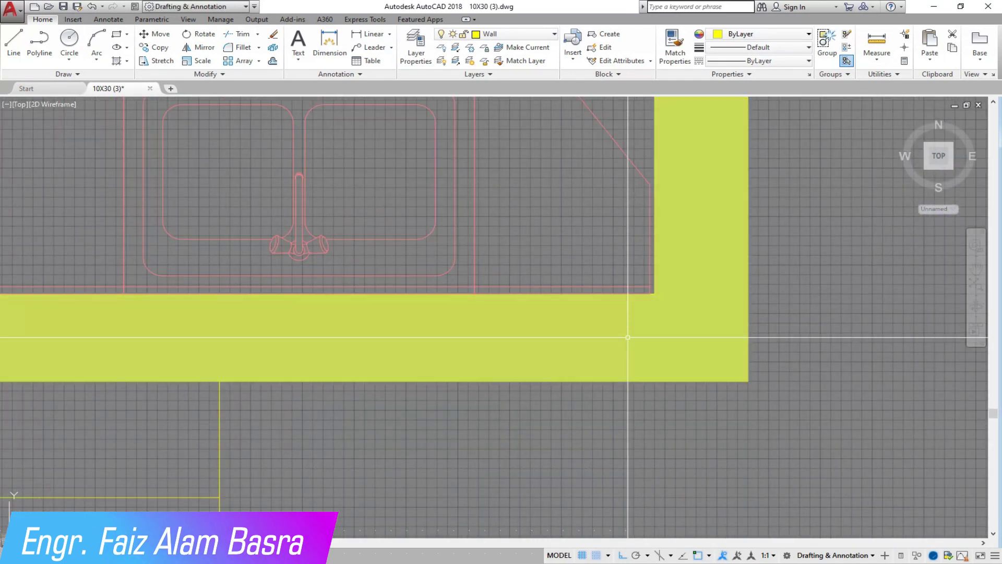
scroll(452, 376, "down", 2)
scroll(452, 376, "down", 2)
scroll(447, 246, "up", 3)
scroll(386, 138, "up", 2)
scroll(331, 140, "down", 2)
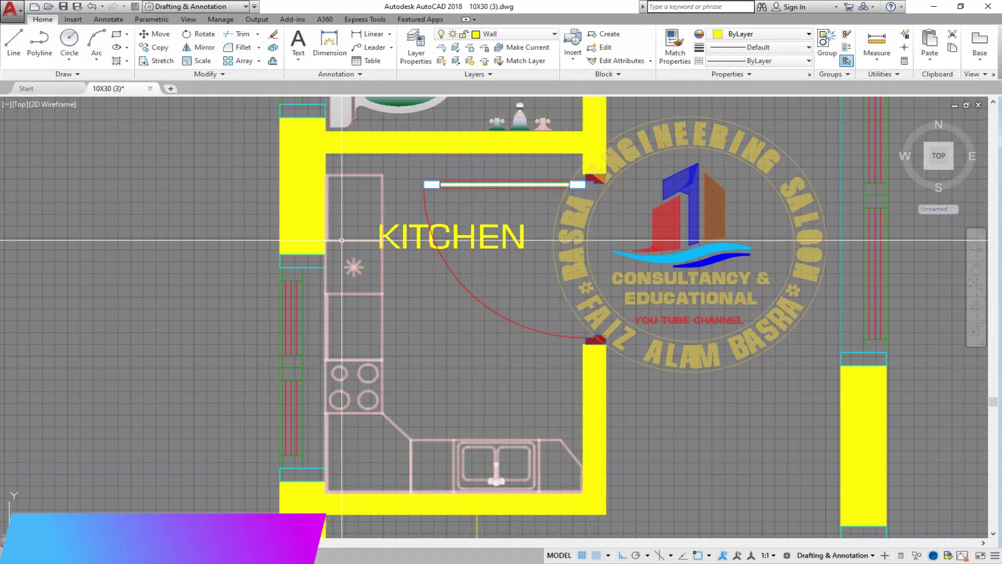
scroll(339, 169, "down", 4)
scroll(338, 169, "up", 2)
scroll(344, 151, "up", 1)
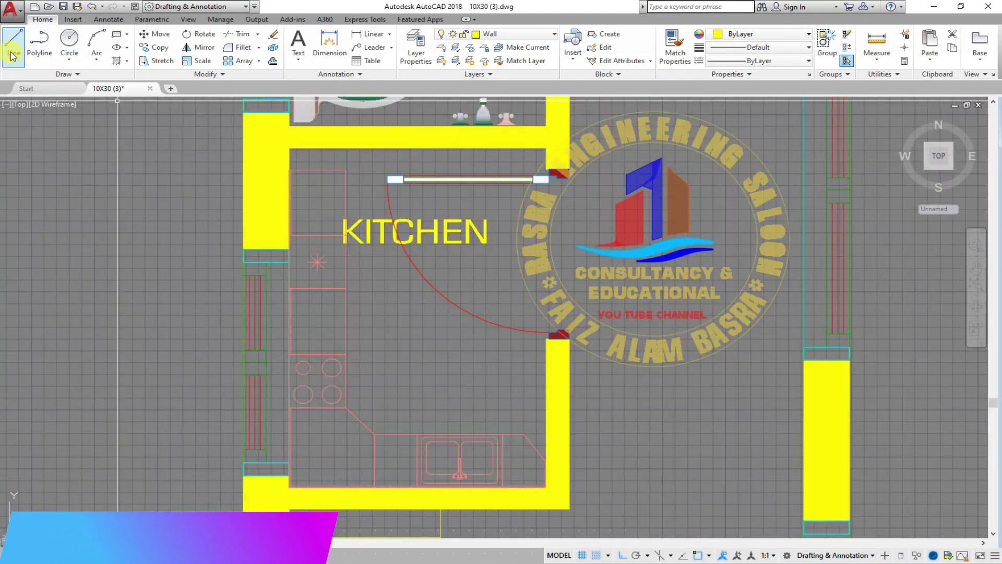
Draw two vertical lines from the counter's upper corners up to the kitchen's top wall
scroll(334, 157, "up", 3)
key("l")
key("space")
left_click(562, 230)
left_click(563, 141)
key("space")
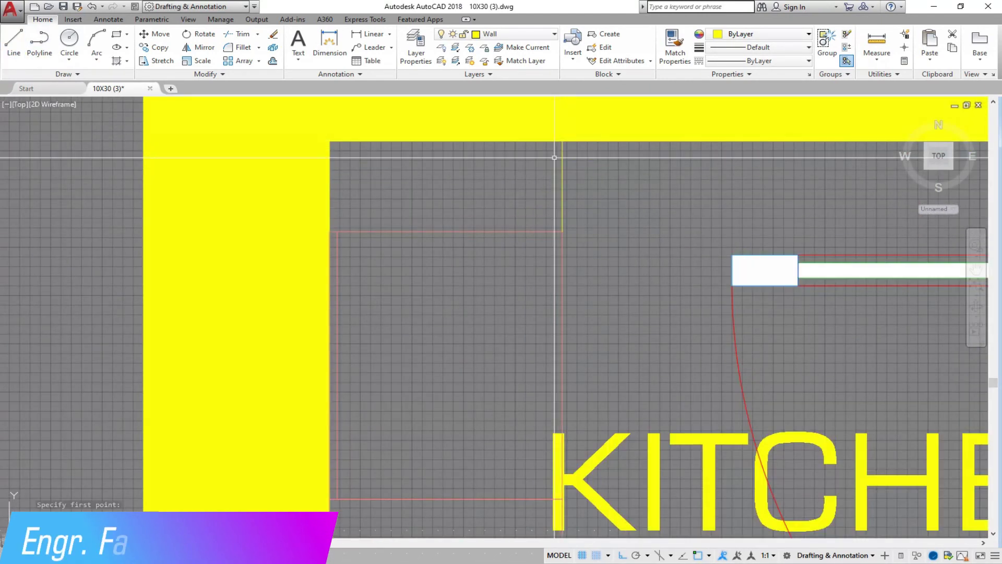
left_click(674, 46)
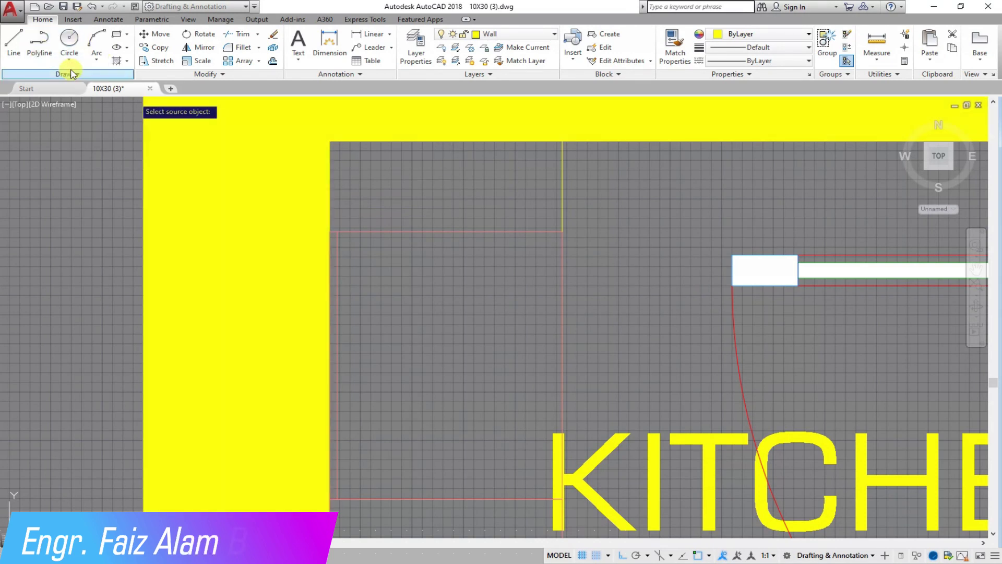
left_click(13, 42)
left_click(337, 230)
left_click(345, 139)
left_click(674, 46)
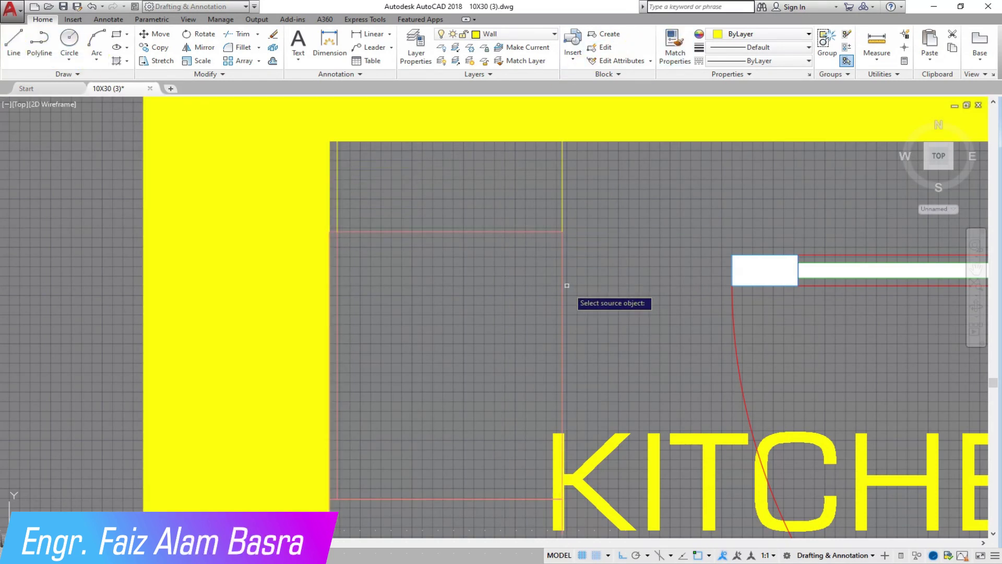
scroll(566, 294, "down", 5)
Match the new counter lines' properties to the existing plan linework
left_click(526, 404)
scroll(488, 275, "up", 5)
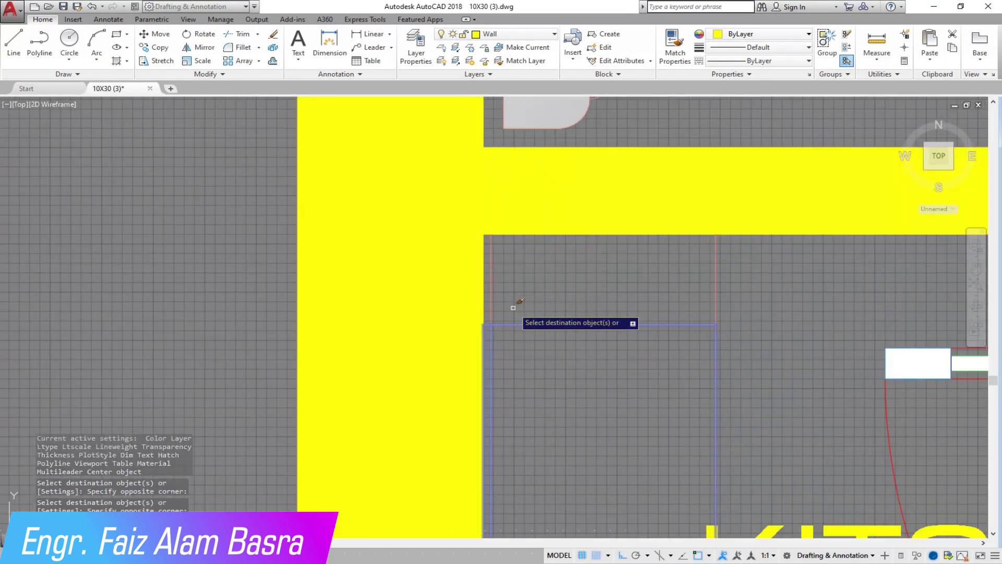
key("Escape")
scroll(313, 196, "down", 4)
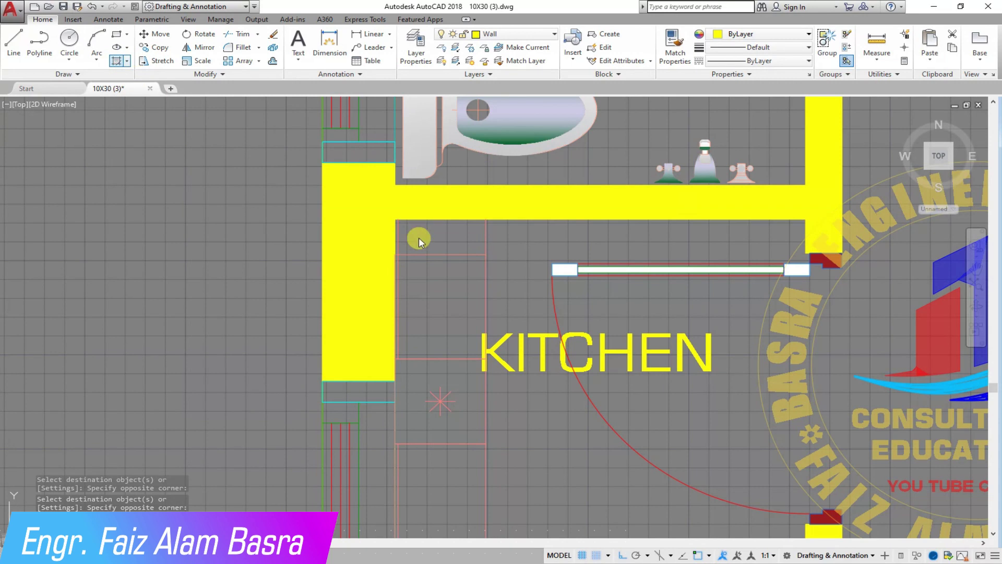
Hatch both counter-top regions with a SOLID yellow fill after dismissing a boundary error
key("h")
key("Return")
left_click(427, 296)
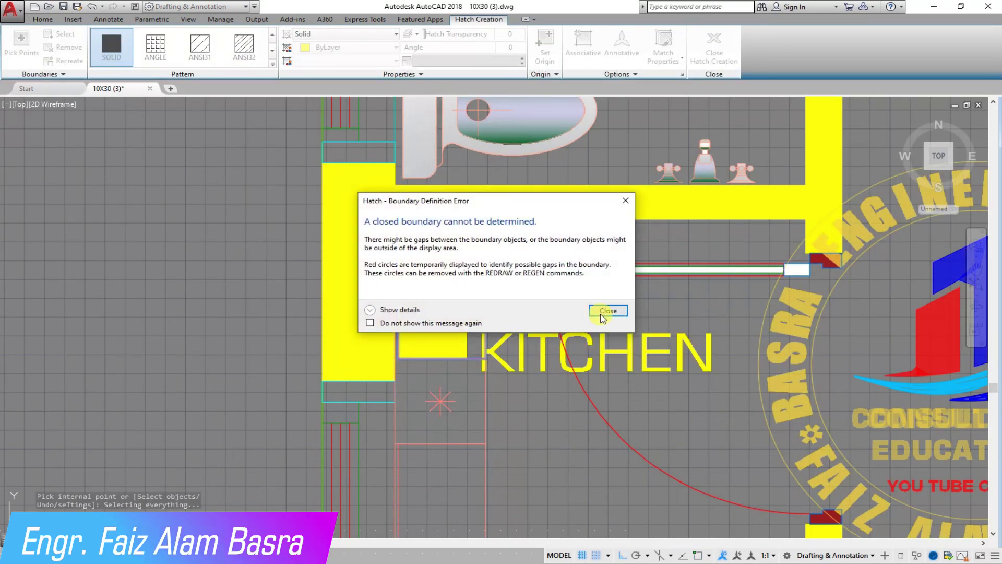
left_click(604, 308)
scroll(397, 145, "down", 5)
scroll(407, 292, "up", 3)
left_click(365, 324)
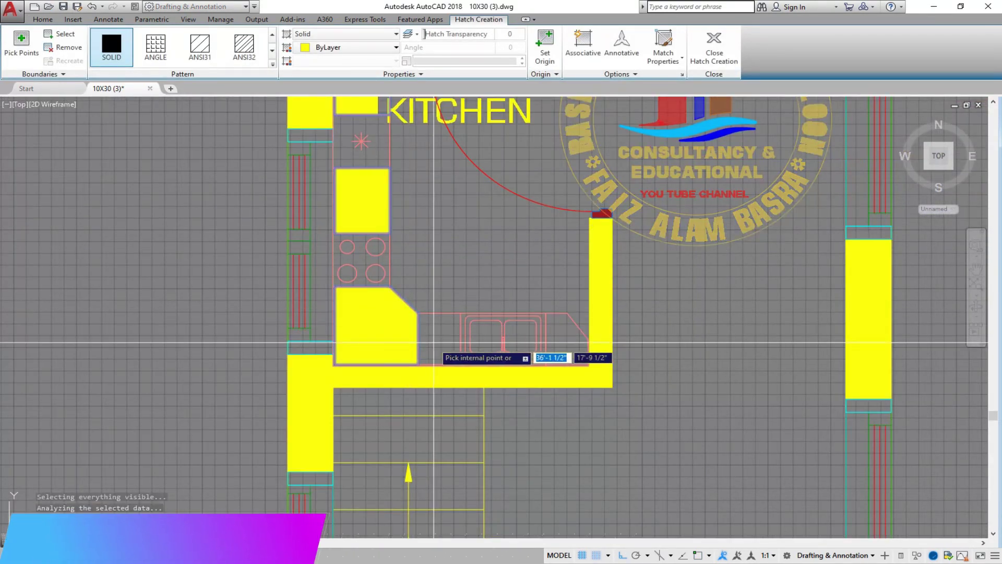
left_click(577, 341)
key("Return")
scroll(334, 355, "down", 3)
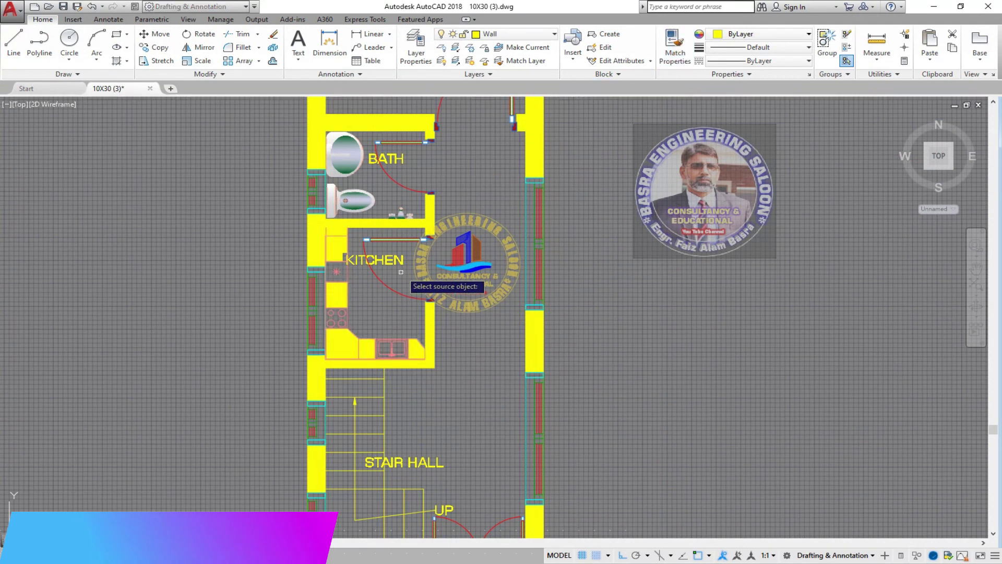
Match the green gradient from a bathroom fixture onto the kitchen counter hatch
scroll(405, 277, "up", 2)
left_click(334, 172)
left_click(347, 248)
right_click(355, 327)
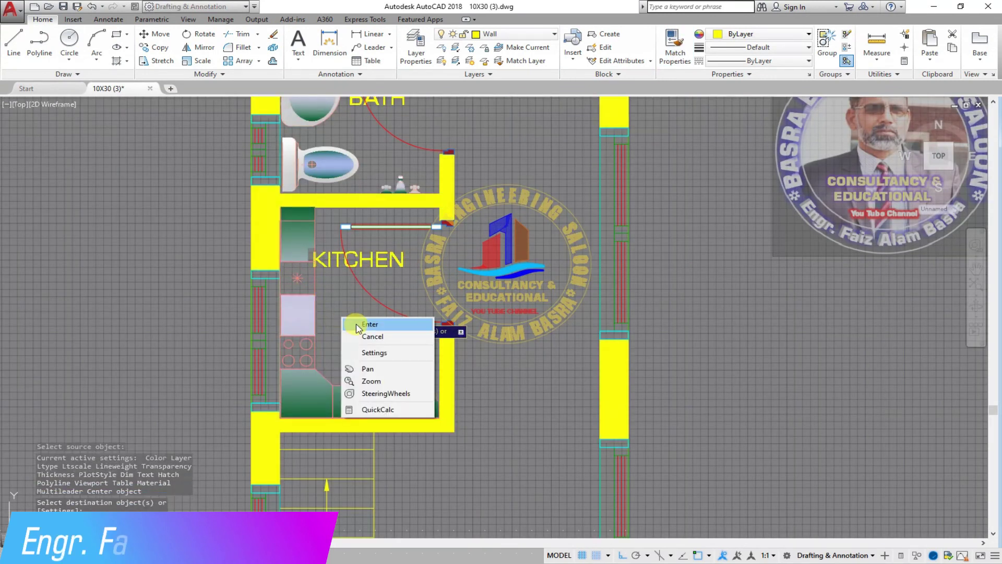
left_click(369, 324)
scroll(361, 270, "up", 3)
Move the KITCHEN label lower within the kitchen
left_click(155, 33)
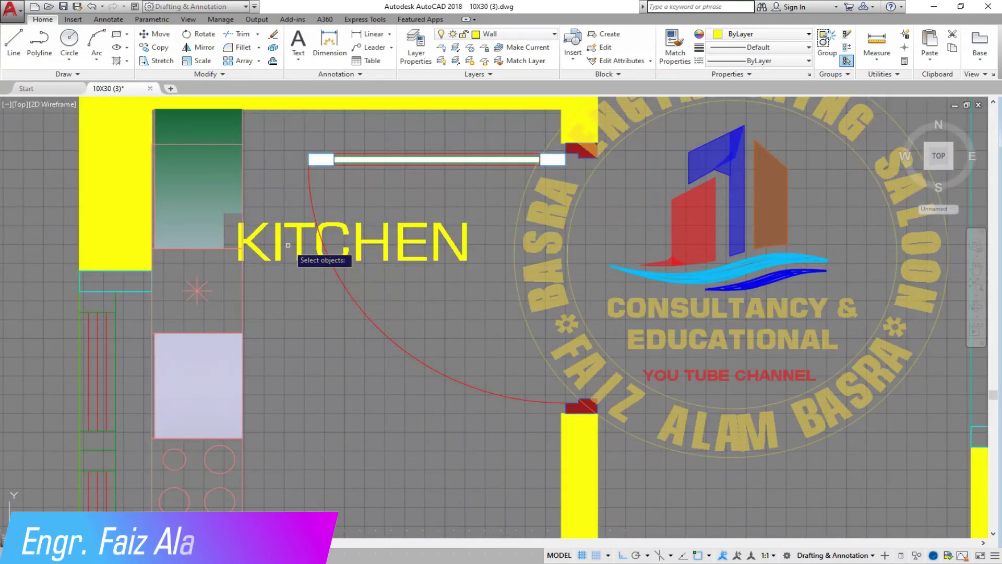
key("Return")
left_click(265, 210)
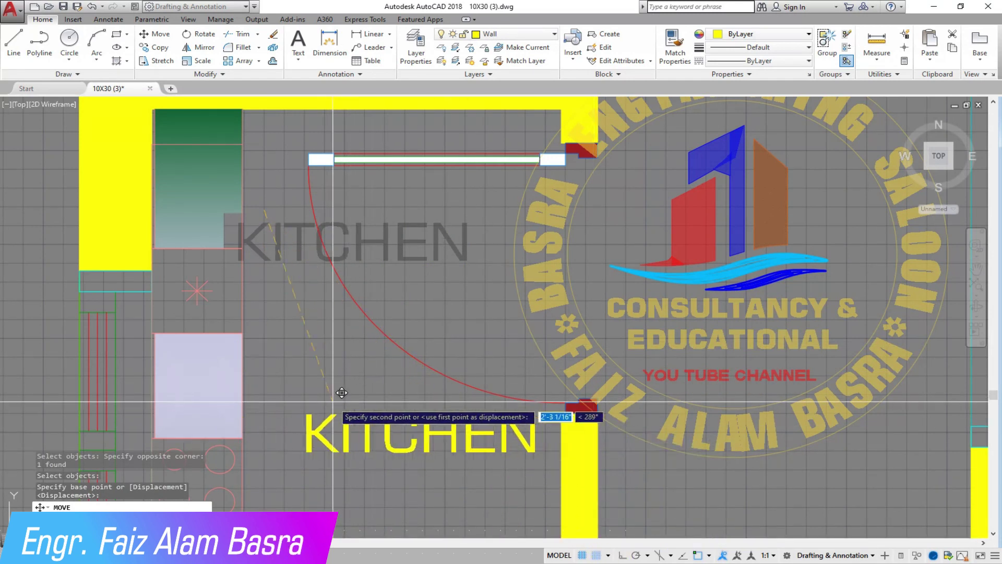
left_click(361, 393)
Delete the old kitchen counter hatch after abandoning an attempt to stretch it
scroll(333, 235, "down", 3)
scroll(302, 257, "up", 6)
left_click(297, 276)
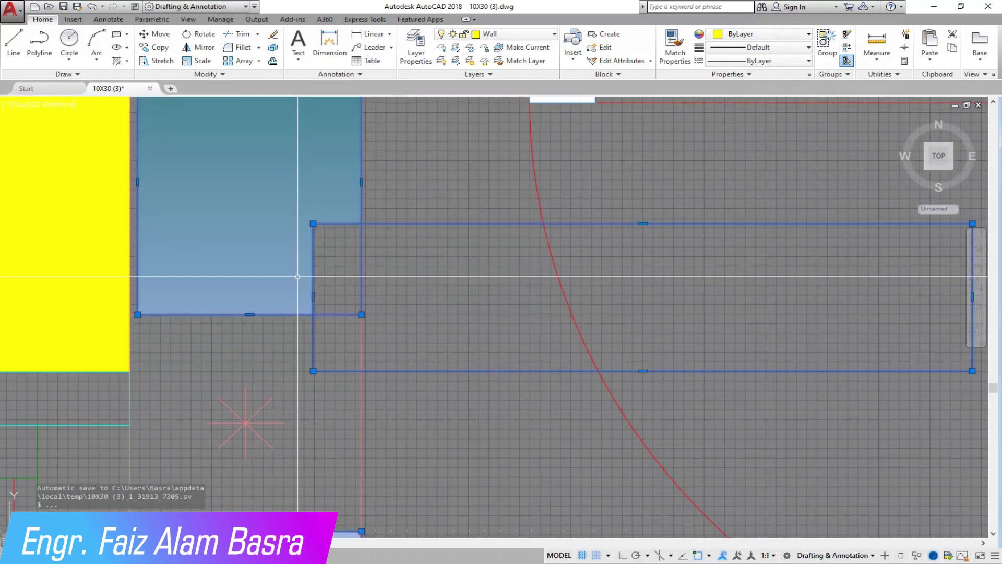
left_click(313, 297)
scroll(349, 349, "down", 4)
key("Escape")
left_click(402, 307)
key("Delete")
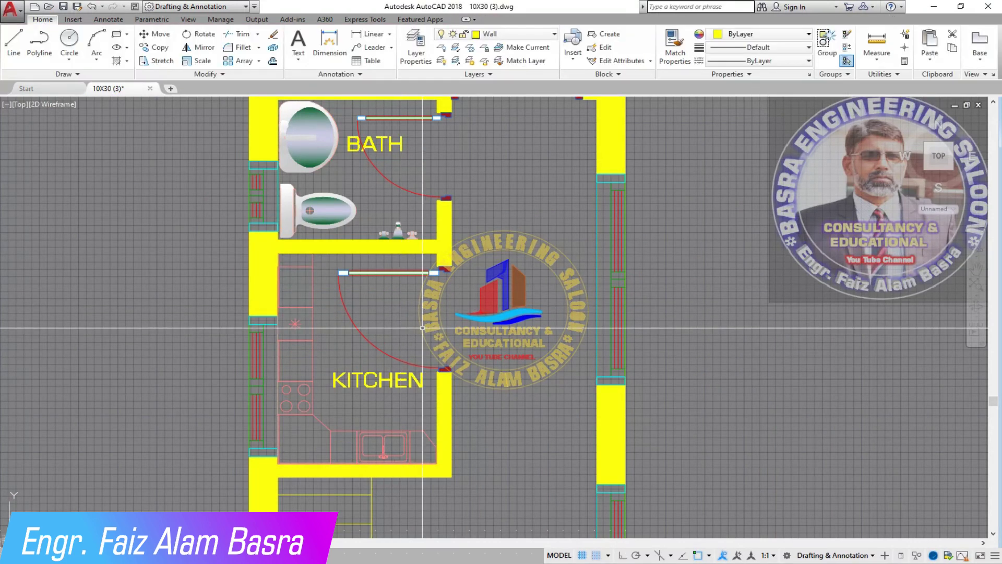
Hatch the four kitchen counter regions, including the area right of the sink
type("h")
key("Return")
left_click(296, 285)
left_click(296, 361)
left_click(303, 439)
left_click(422, 448)
key("Return")
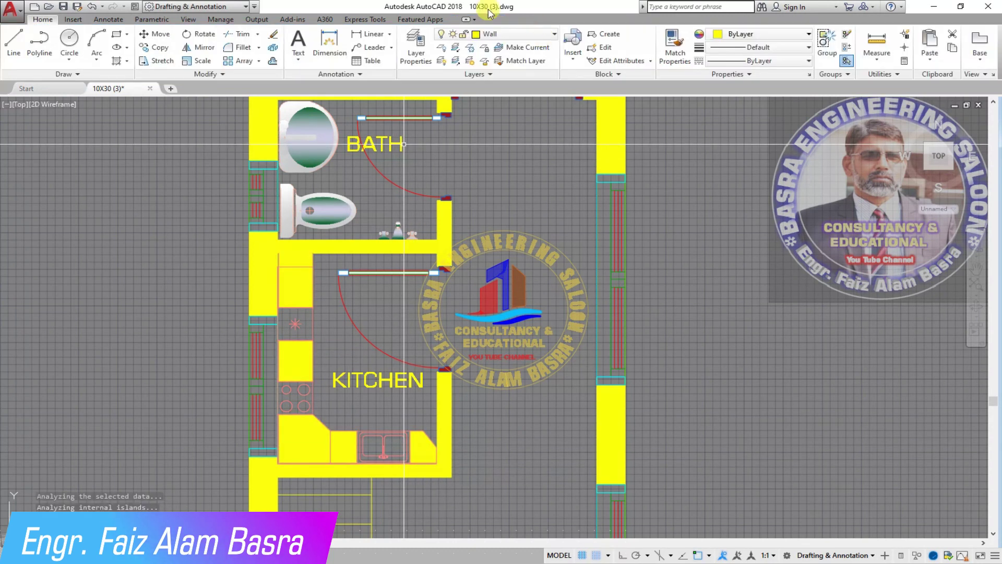
Copy the fixture's green gradient onto the new kitchen counter hatch
left_click(673, 47)
left_click(324, 209)
left_click(303, 438)
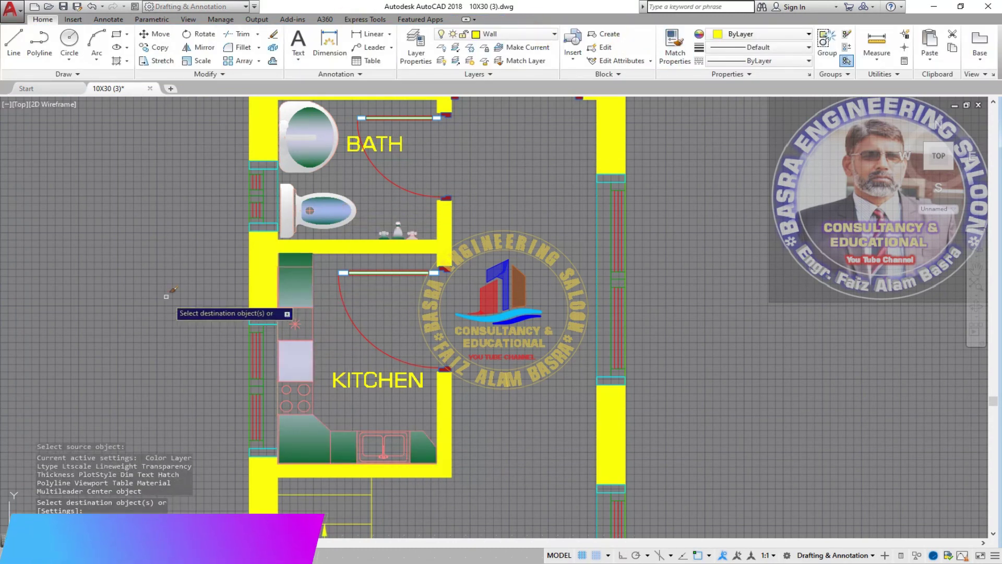
scroll(194, 194, "down", 3)
Select the bedroom chairs and round table for copying
scroll(240, 129, "up", 3)
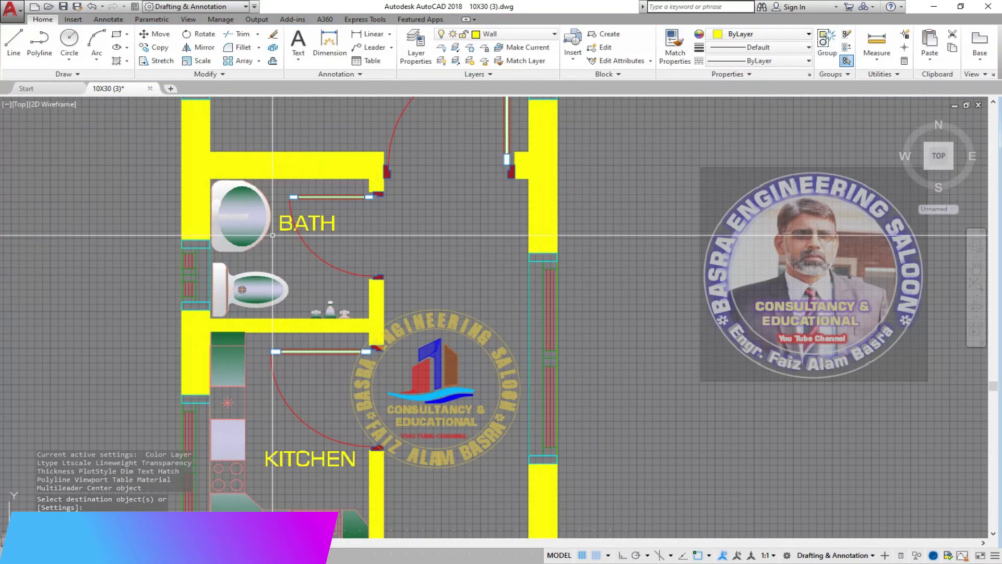
scroll(309, 373, "down", 2)
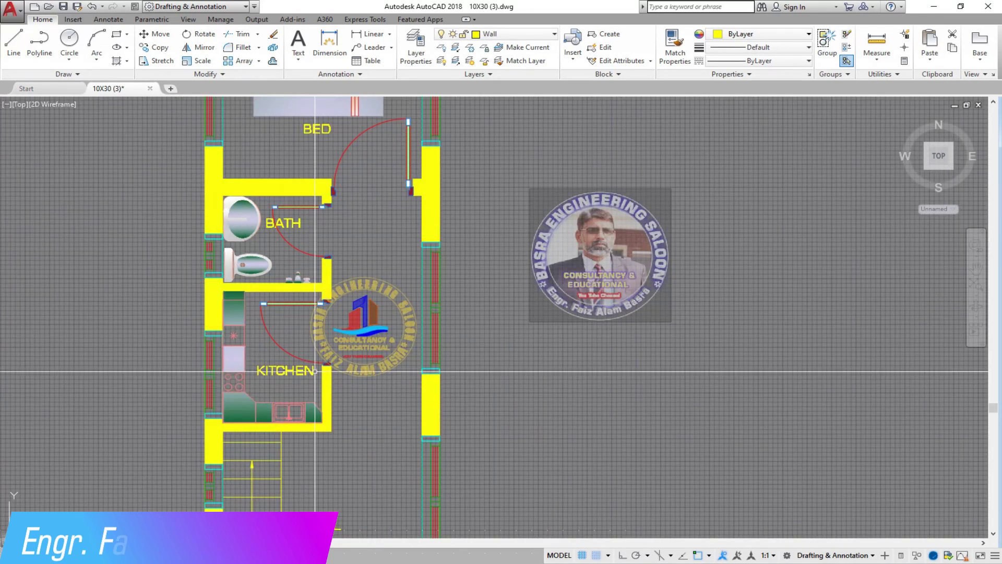
scroll(314, 371, "down", 2)
scroll(292, 354, "up", 4)
scroll(391, 340, "down", 2)
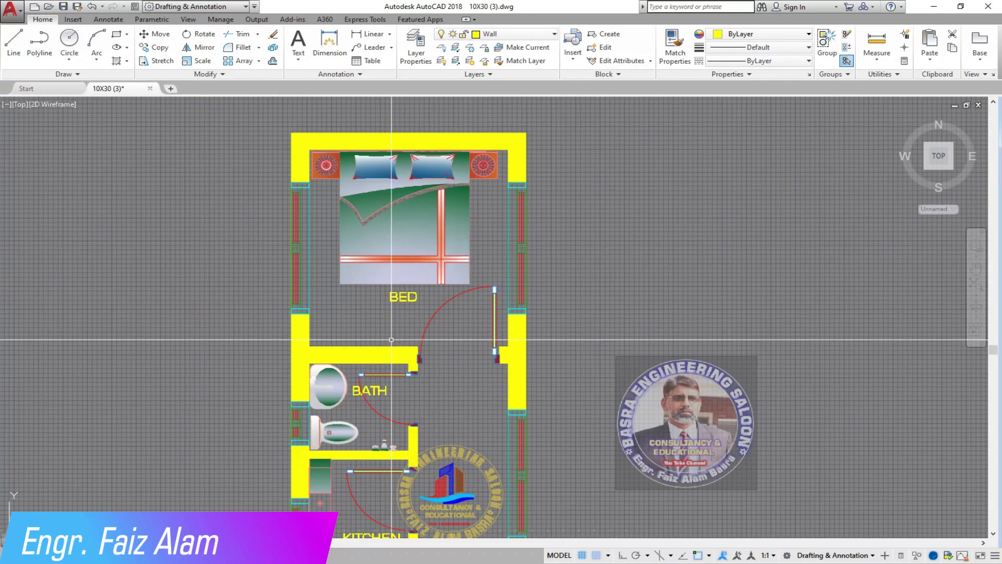
scroll(342, 156, "down", 2)
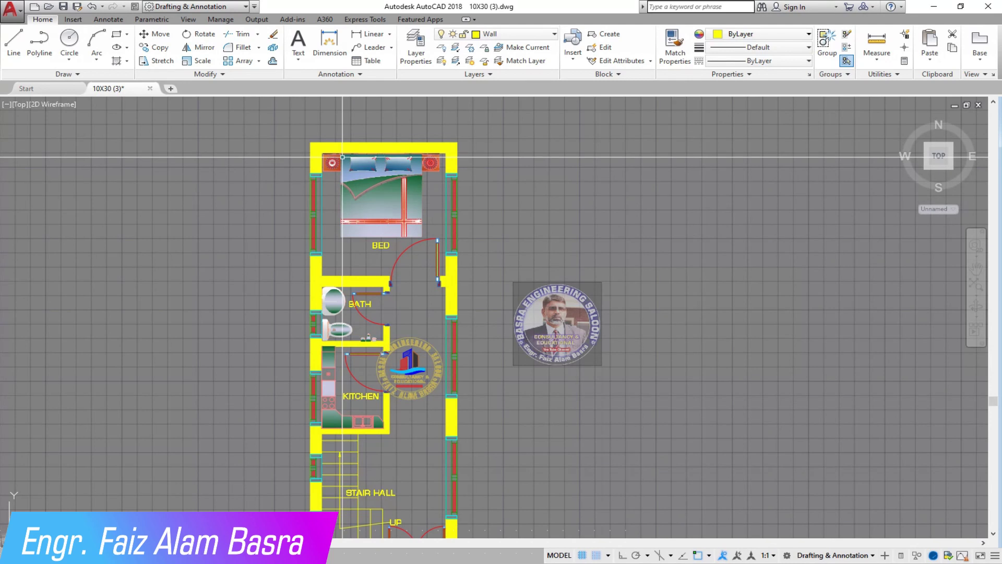
left_click(161, 51)
scroll(372, 280, "down", 5)
scroll(169, 243, "up", 6)
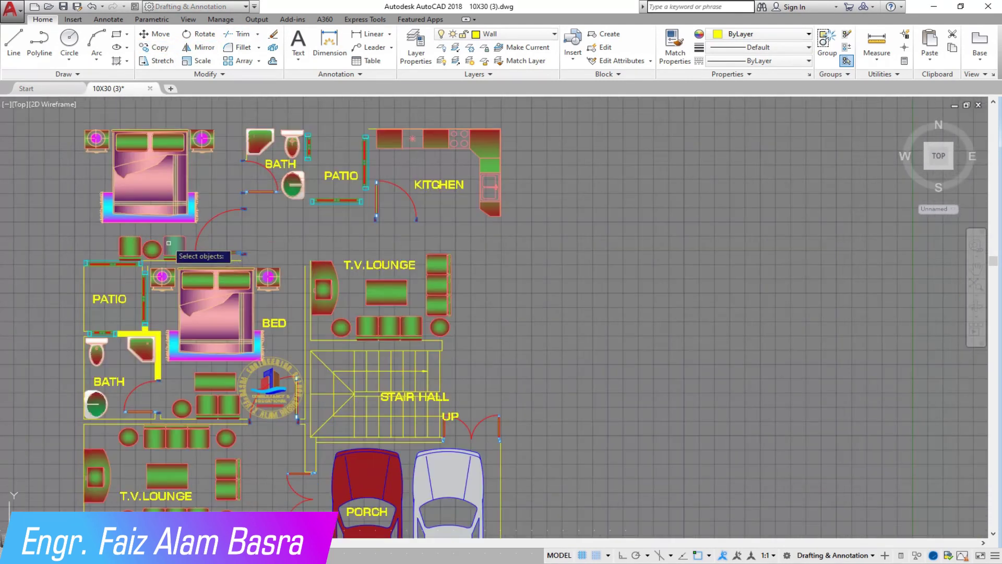
scroll(231, 172, "down", 4)
scroll(260, 177, "up", 10)
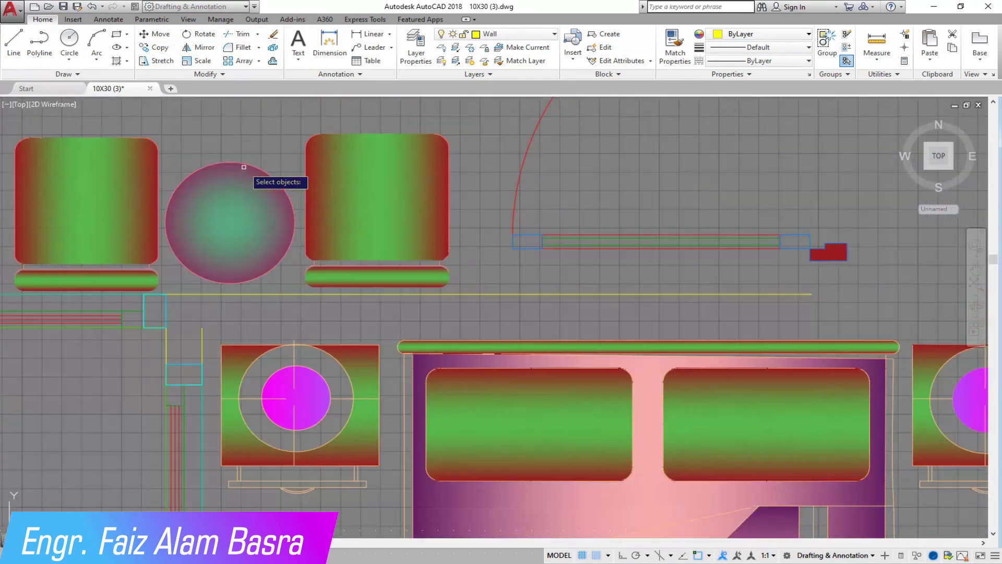
left_click(474, 267)
left_click(31, 110)
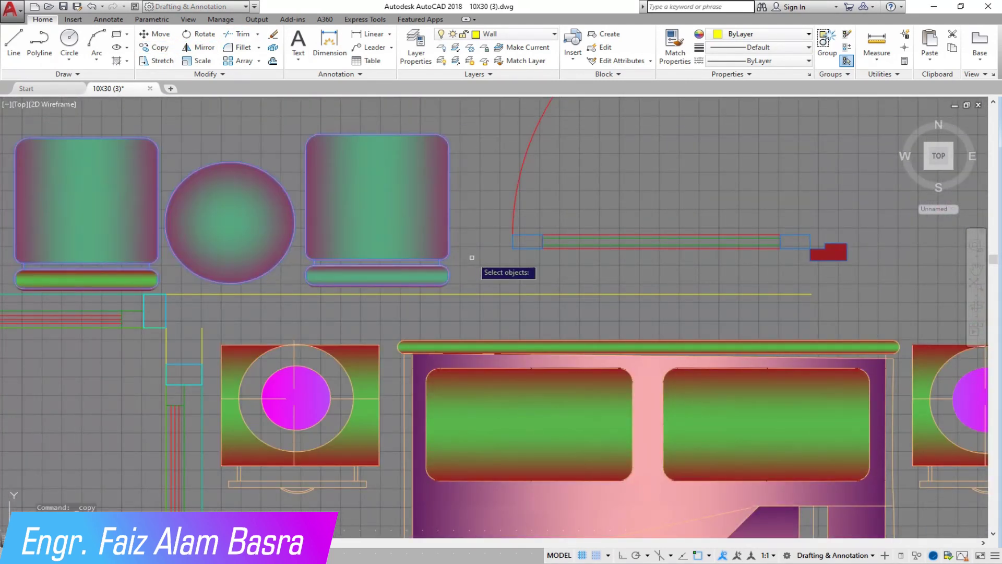
key("Return")
Pick a base point, then cancel the furniture copy
left_click(223, 218)
scroll(84, 218, "down", 3)
scroll(272, 329, "down", 3)
scroll(366, 204, "up", 5)
scroll(286, 192, "up", 2)
scroll(286, 192, "up", 7)
scroll(302, 252, "up", 2)
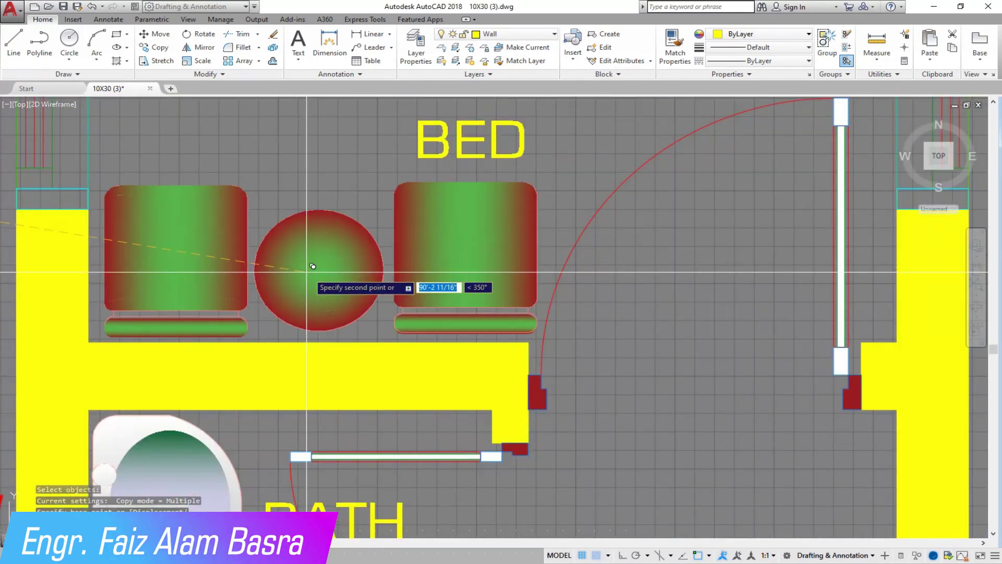
key("Escape")
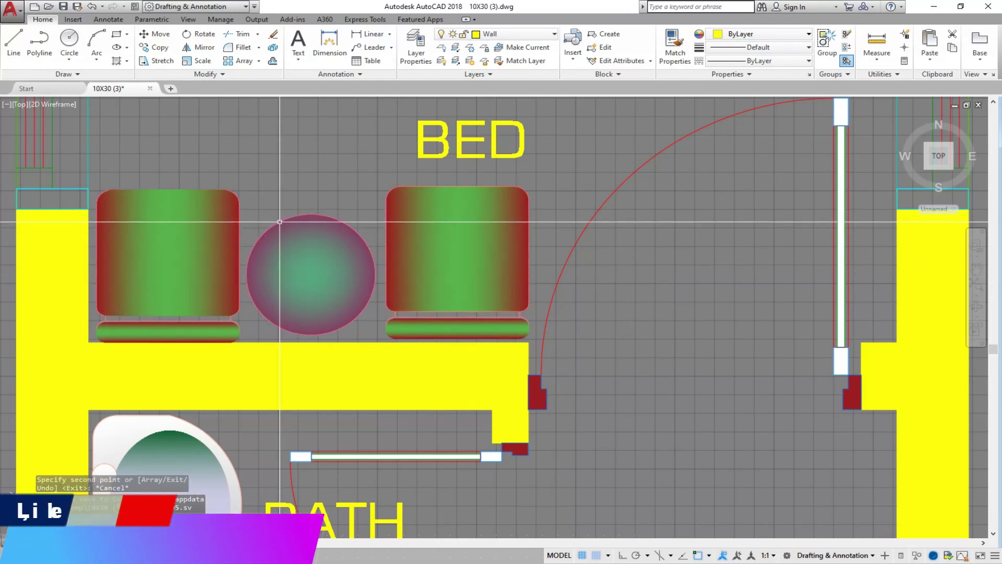
scroll(276, 205, "down", 4)
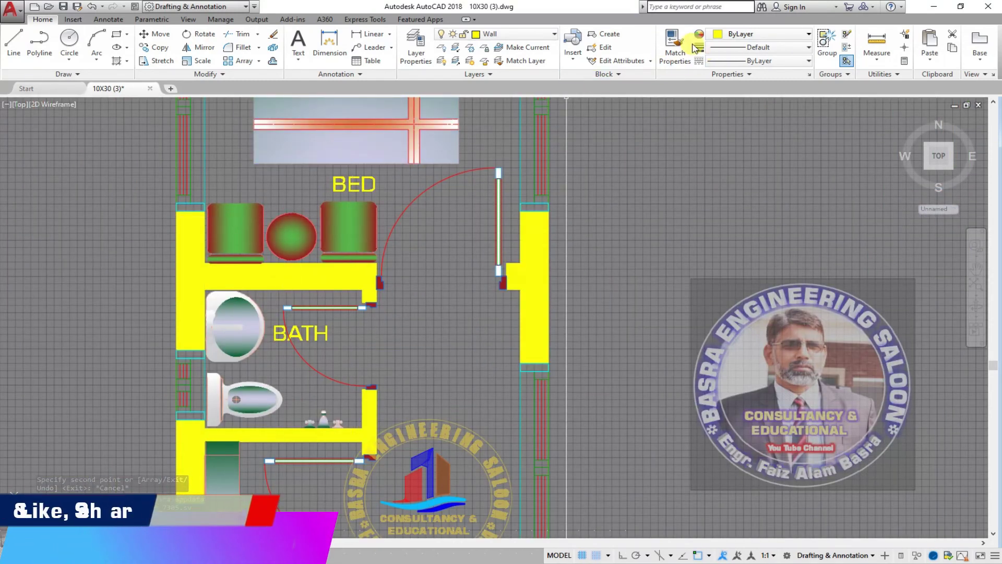
Match the grey-blue gradient onto the left chair and another bedroom piece
left_click(675, 45)
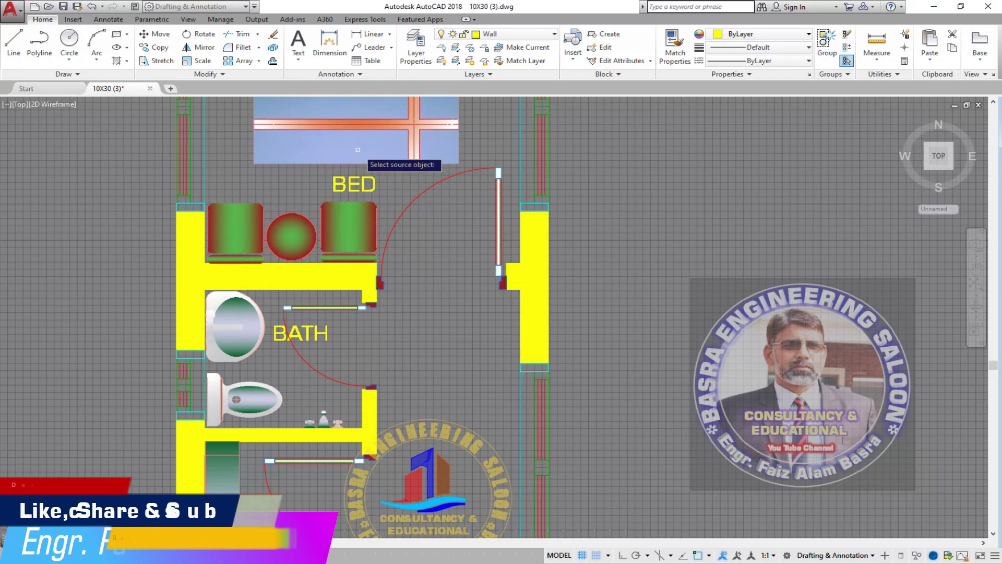
left_click(268, 234)
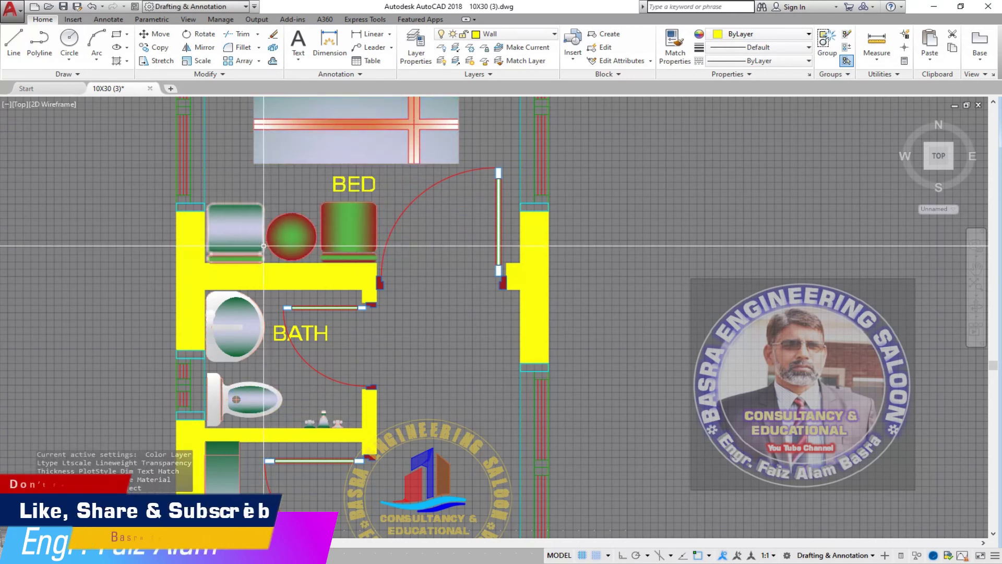
key("Escape")
left_click(691, 39)
left_click(236, 258)
scroll(236, 259, "up", 4)
left_click(243, 272)
key("Escape")
left_click(244, 192)
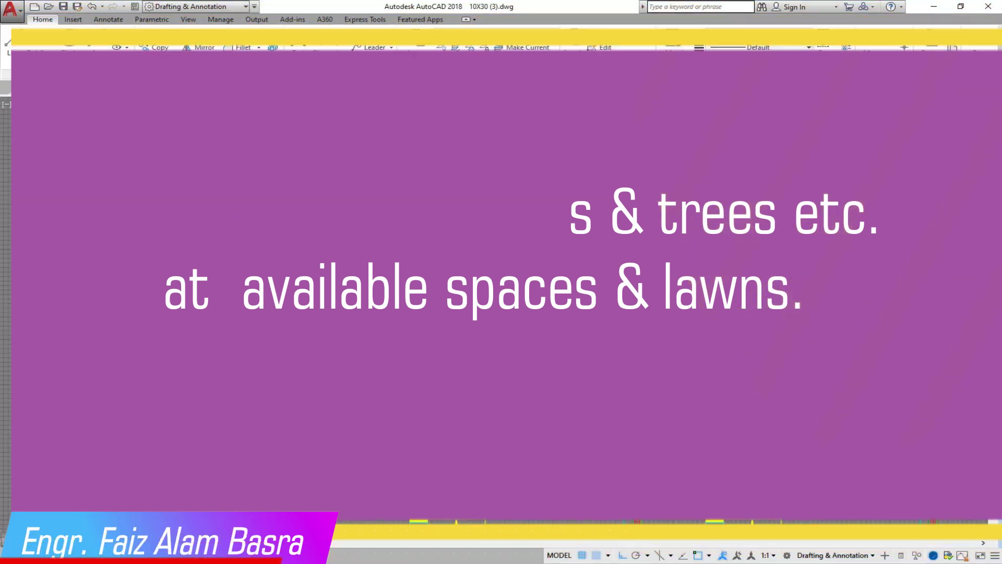
Change the left plan's yellow wall hatch colour to black in the Hatch Editor
left_click(454, 269)
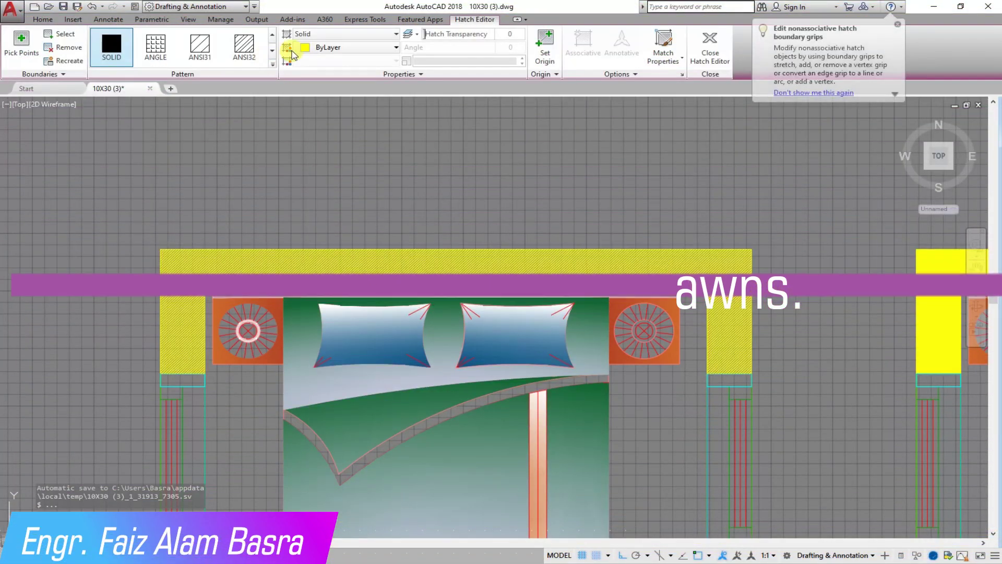
left_click(396, 47)
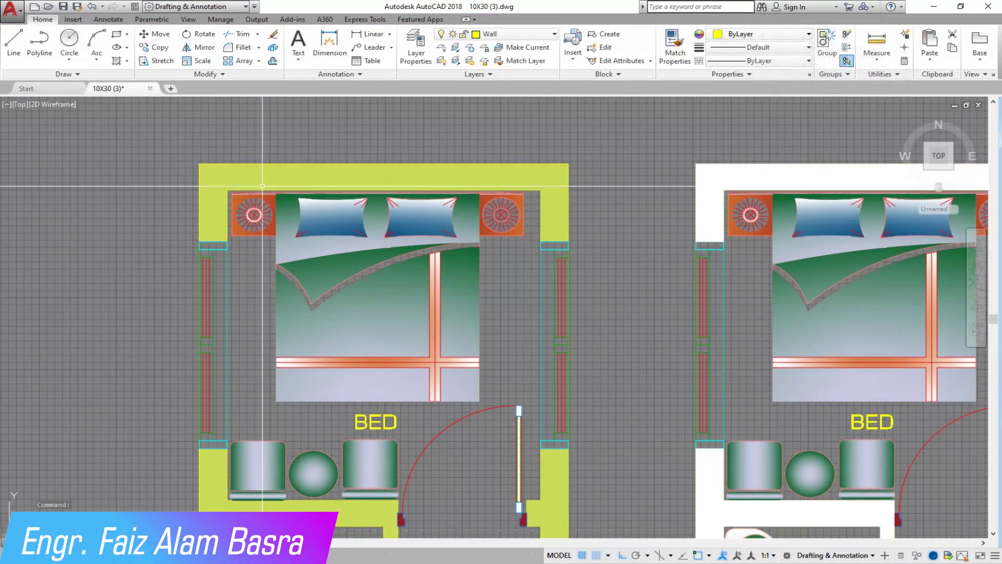
left_click(262, 185)
left_click(396, 47)
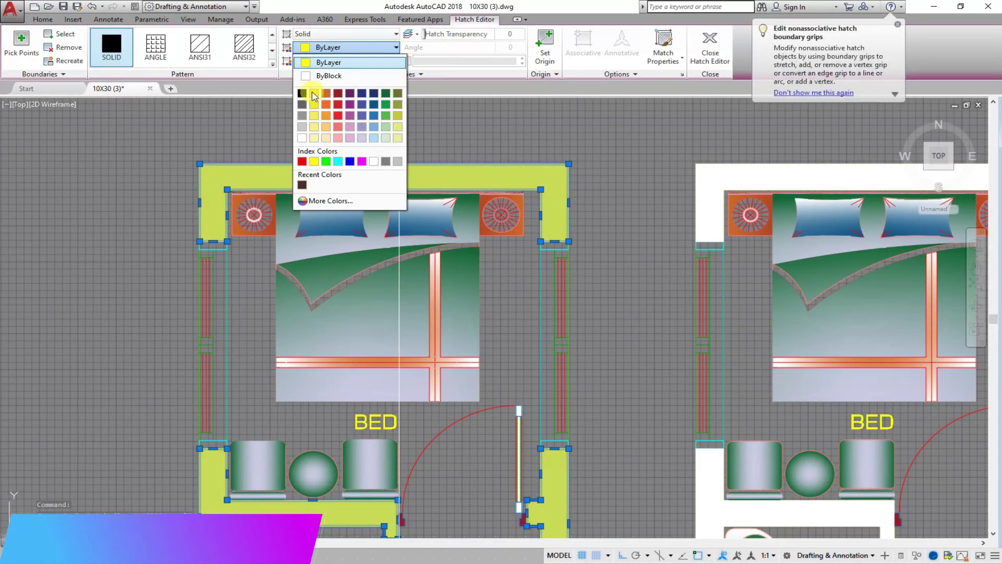
left_click(336, 153)
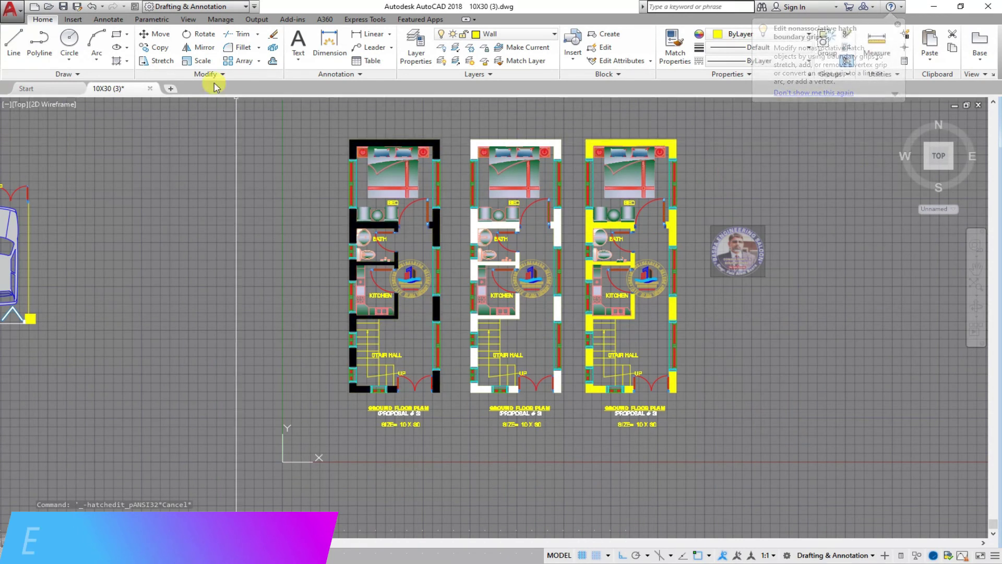
left_click(650, 392)
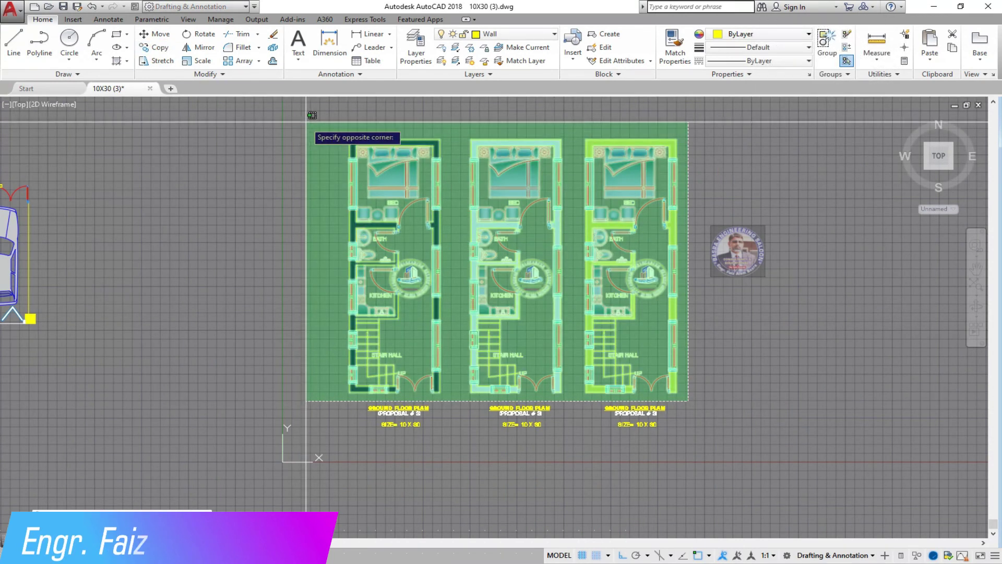
Copy all three floor plans down into a second row
left_click(316, 133)
scroll(413, 356, "down", 4)
key("Return")
left_click(360, 339)
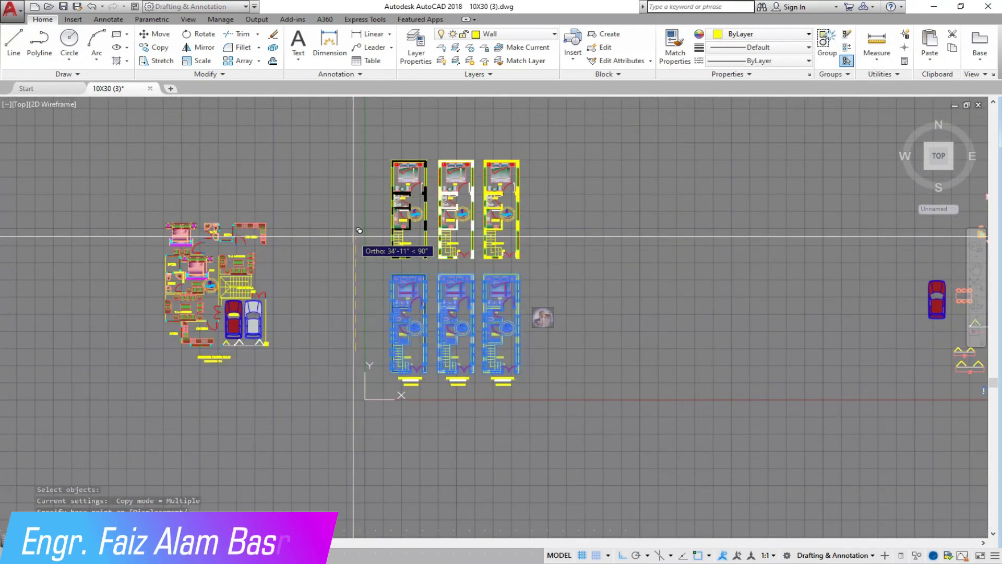
scroll(369, 135, "up", 3)
Draw a rectangle matching one plan's outline
left_click(112, 40)
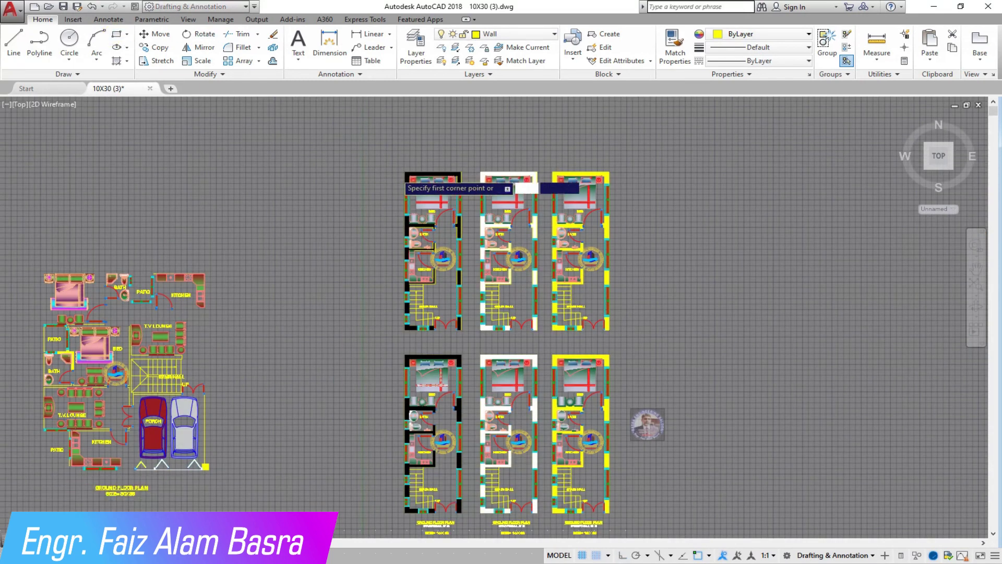
scroll(399, 190, "up", 4)
left_click(475, 265)
scroll(574, 365, "down", 2)
scroll(476, 355, "up", 6)
left_click(476, 353)
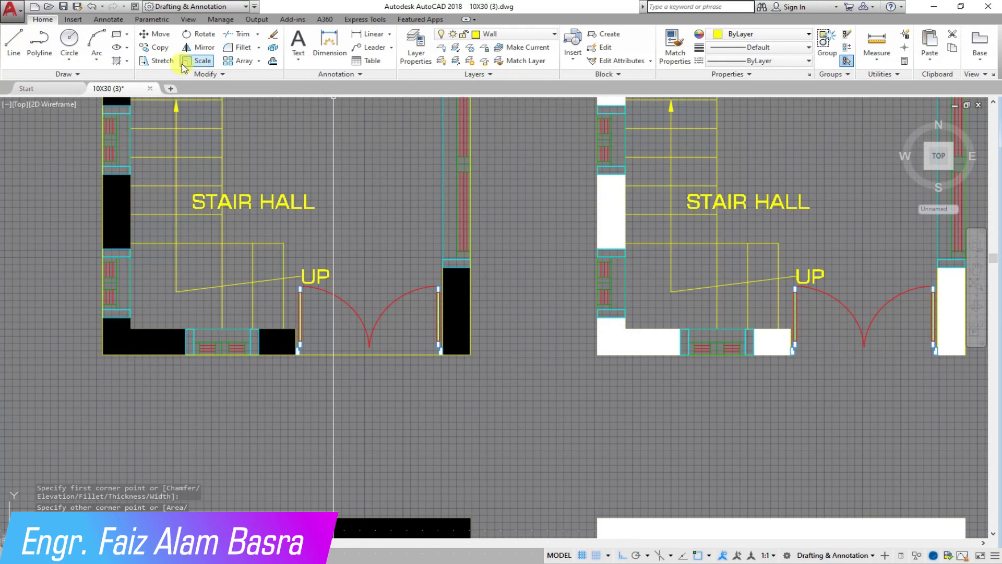
Copy the rectangle to an empty spot left of the plans
scroll(505, 410, "down", 3)
key("Return")
left_click(582, 284)
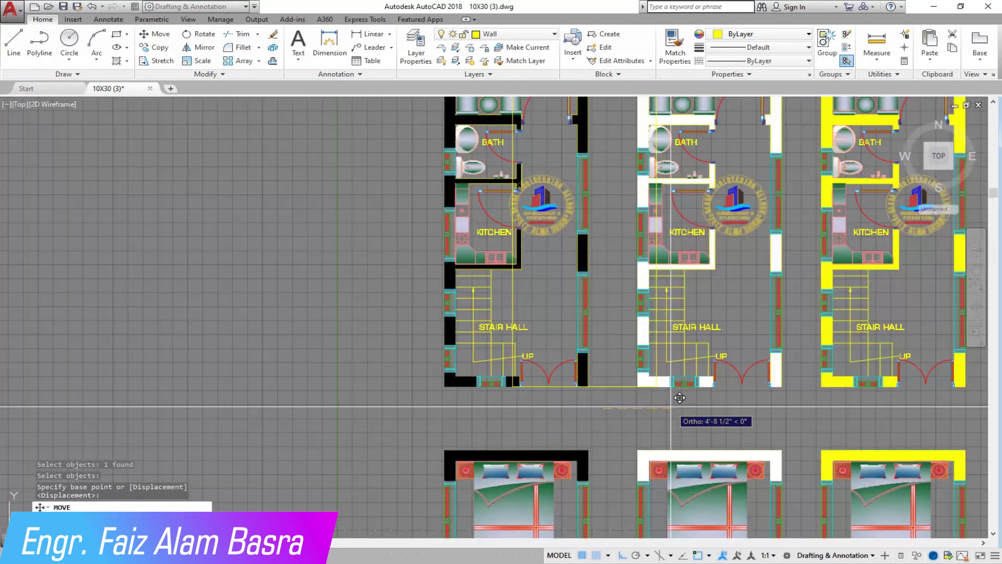
left_click(256, 233)
type("h")
key("Return")
scroll(255, 245, "down", 2)
scroll(253, 261, "down", 2)
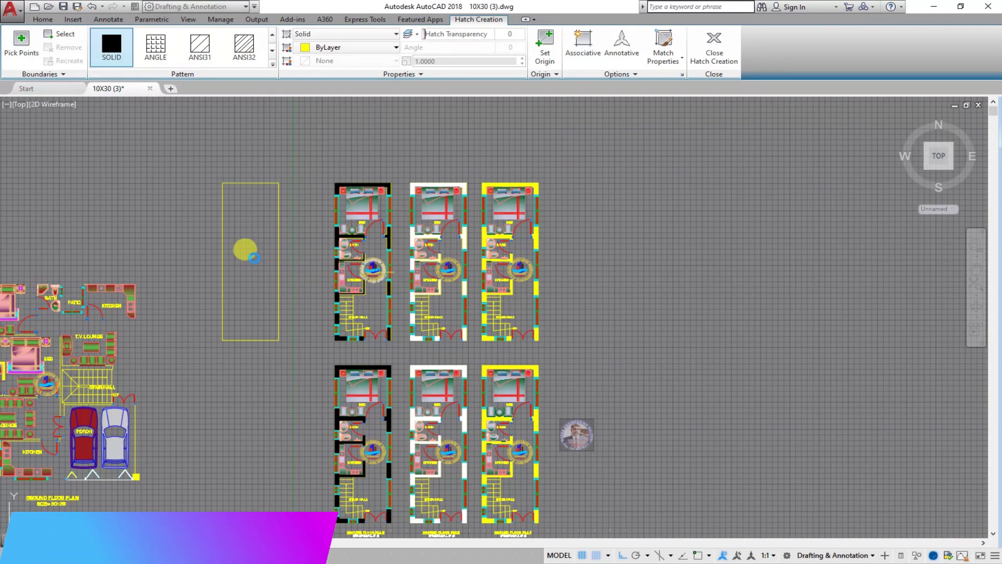
Fill the left rectangle with a solid yellow hatch and select it for copying
left_click(254, 254)
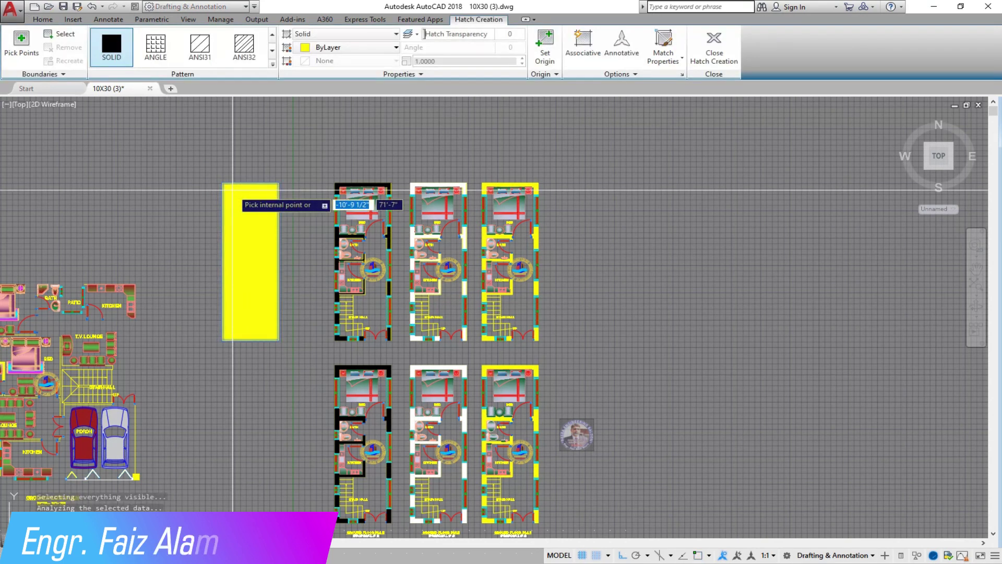
key("Escape")
left_click(146, 52)
left_click(264, 261)
scroll(292, 219, "up", 2)
key("Return")
Place yellow hatch copies over the left, middle and right upper plans
left_click(196, 156)
left_click(380, 153)
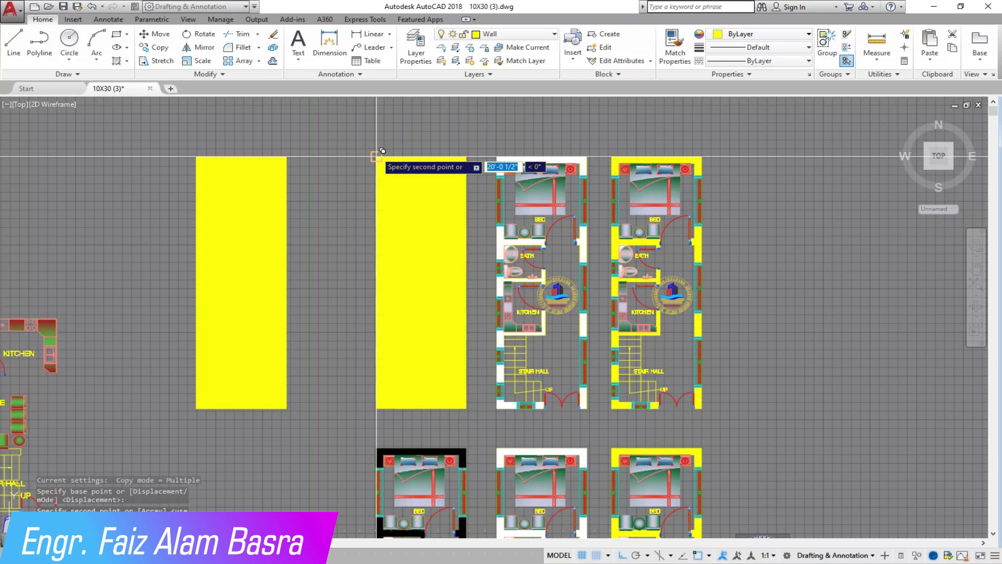
left_click(501, 151)
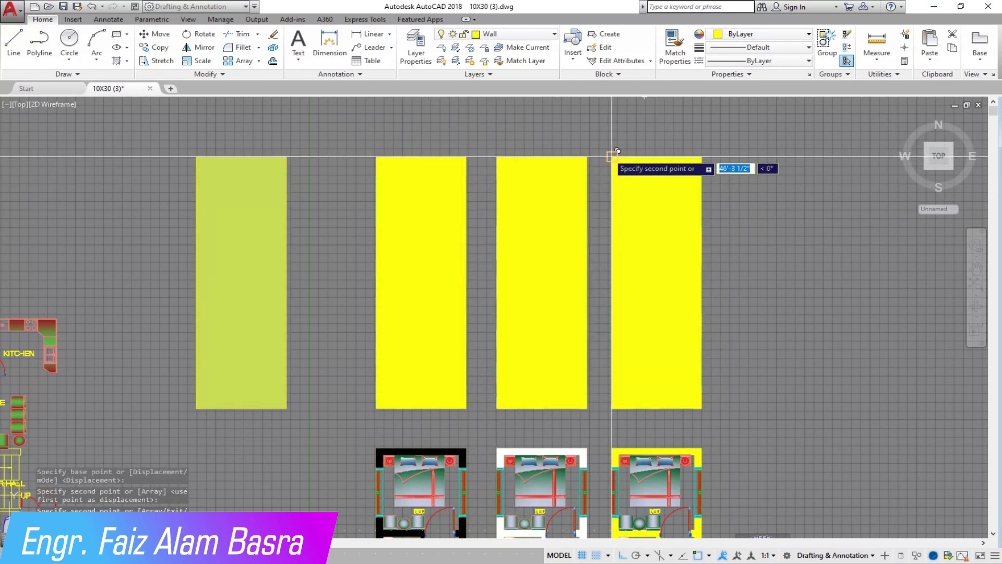
left_click(617, 151)
key("Return")
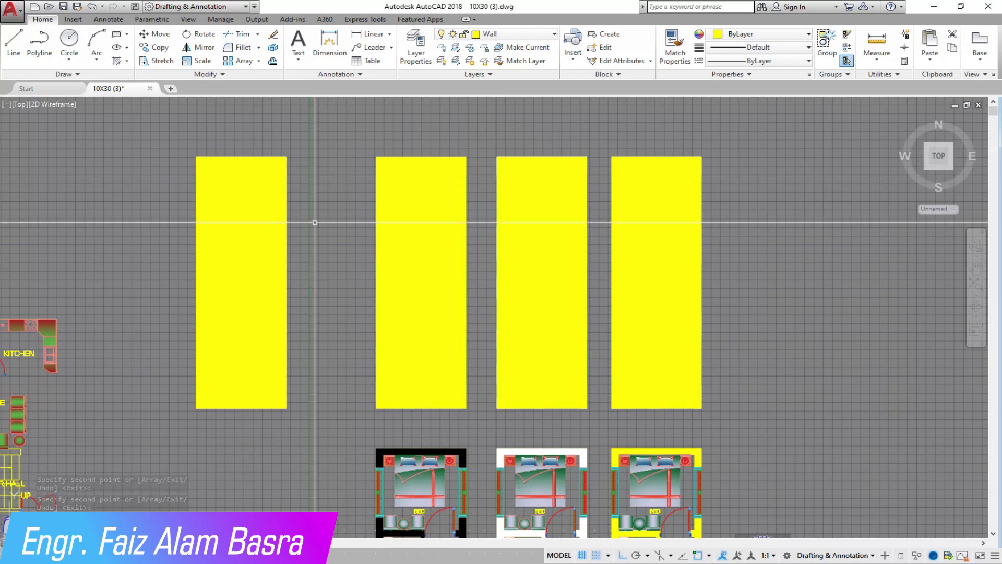
left_click(430, 368)
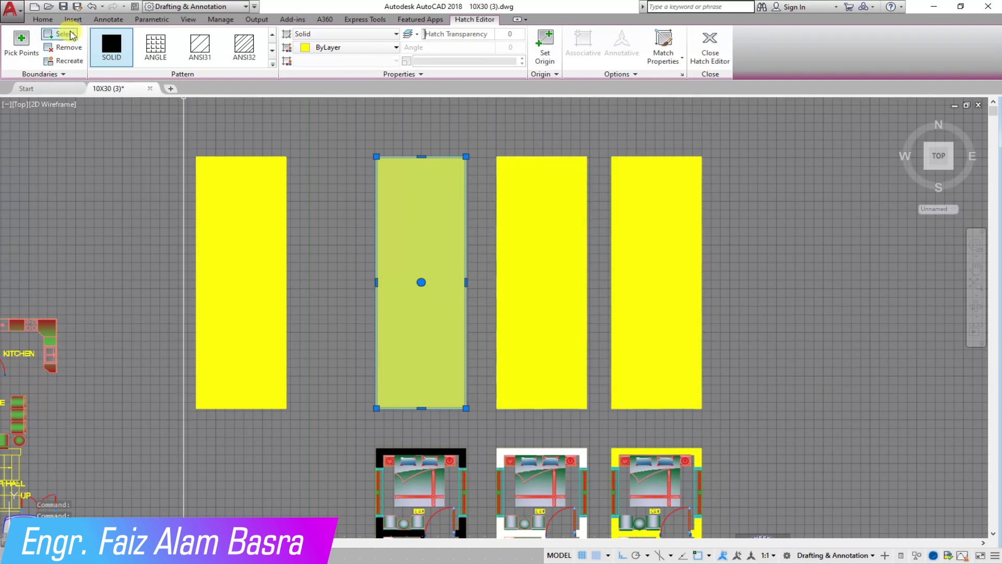
Send the first two yellow hatches behind their plans with Draw Order > Send to Back
left_click(43, 19)
left_click(223, 74)
left_click(261, 101)
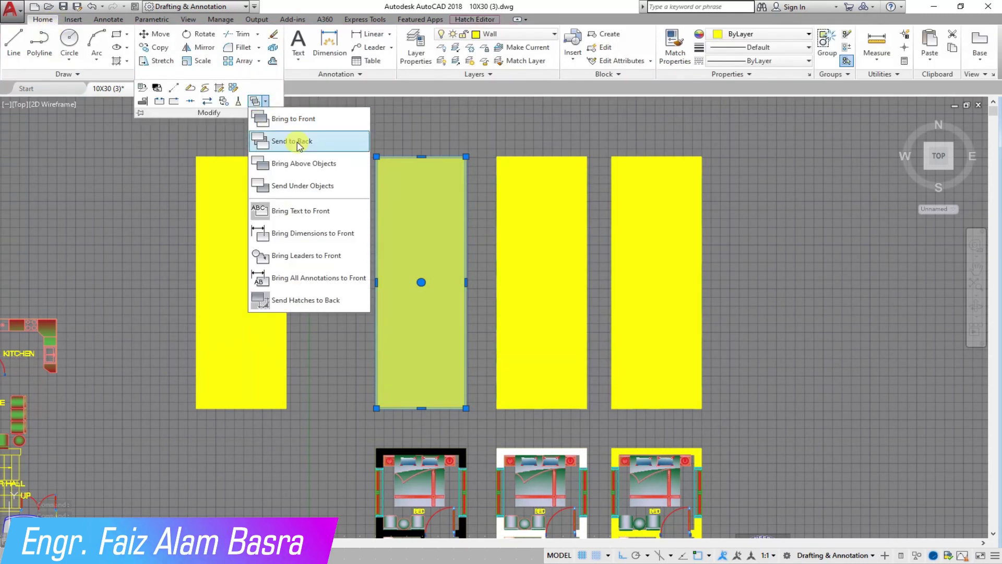
left_click(292, 129)
left_click(541, 265)
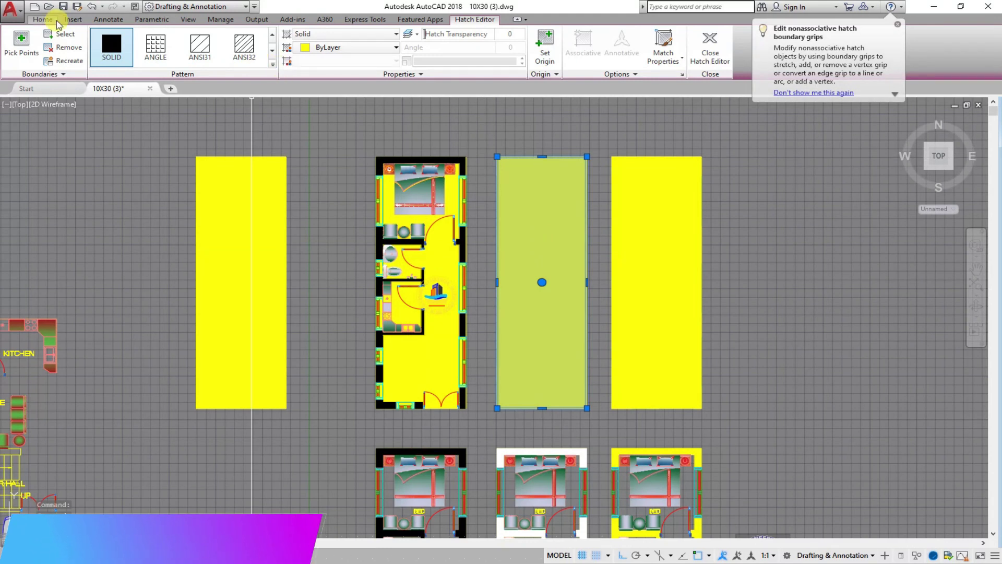
left_click(43, 19)
left_click(222, 74)
left_click(264, 90)
left_click(290, 134)
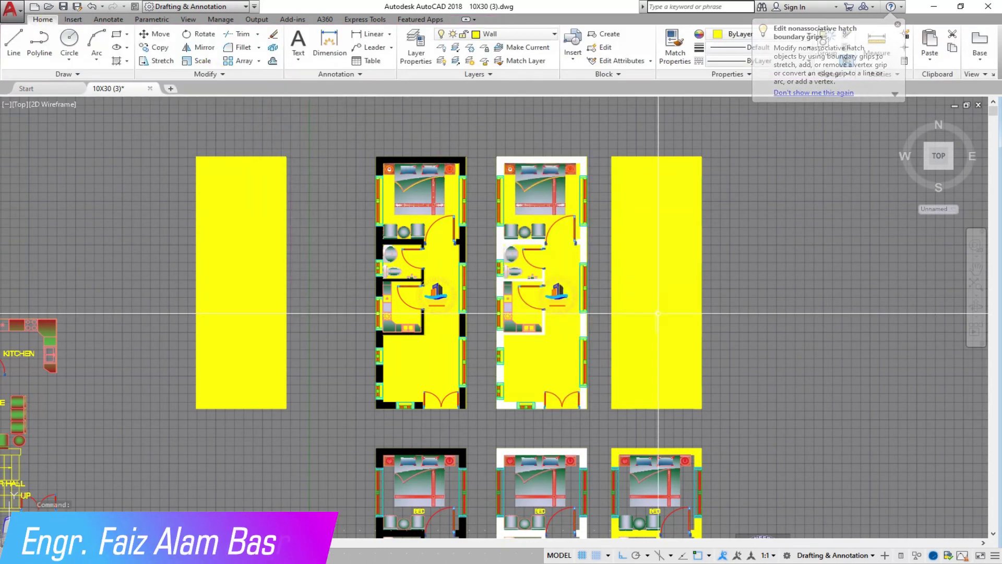
Send the right plan's yellow hatch to the back as well
left_click(657, 313)
left_click(43, 19)
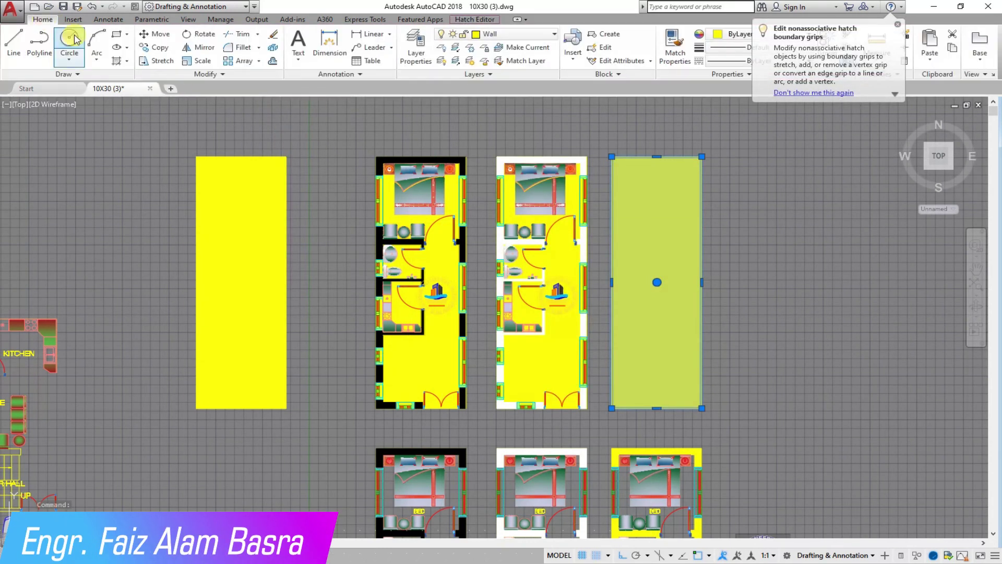
left_click(223, 74)
left_click(264, 89)
left_click(307, 130)
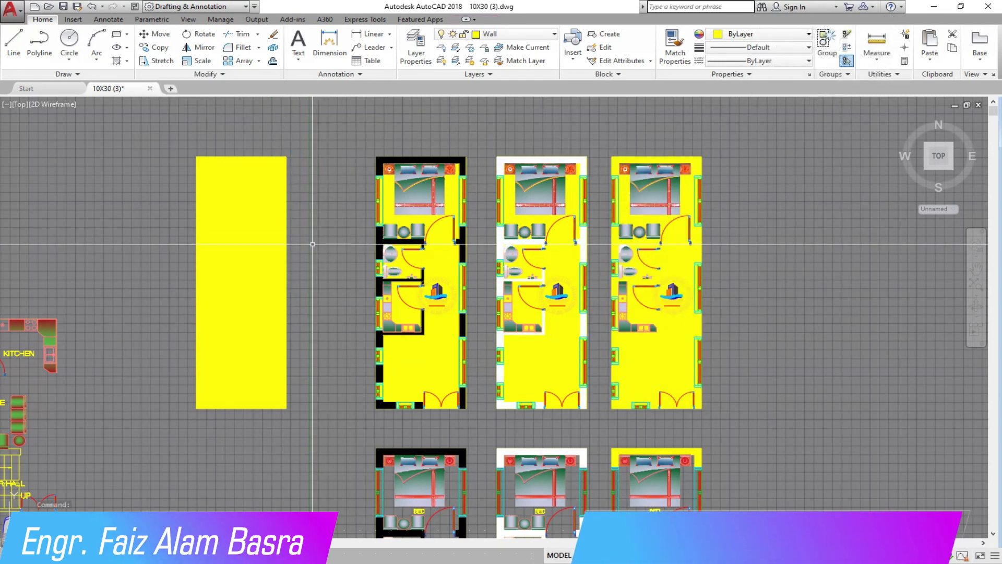
Erase the leftover yellow hatch on the left and save the drawing
left_click(302, 230)
left_click(162, 152)
key("Delete")
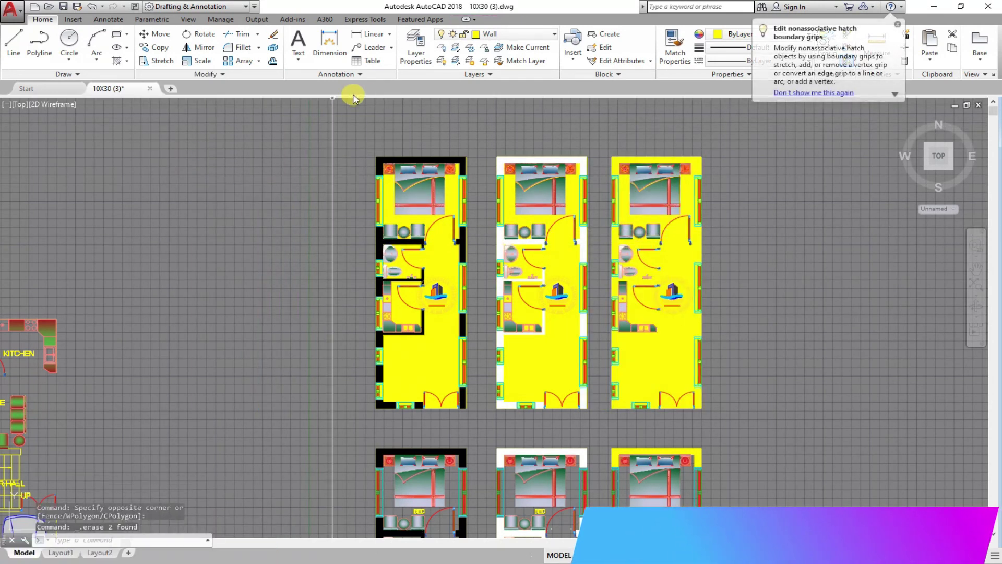
scroll(361, 152, "up", 2)
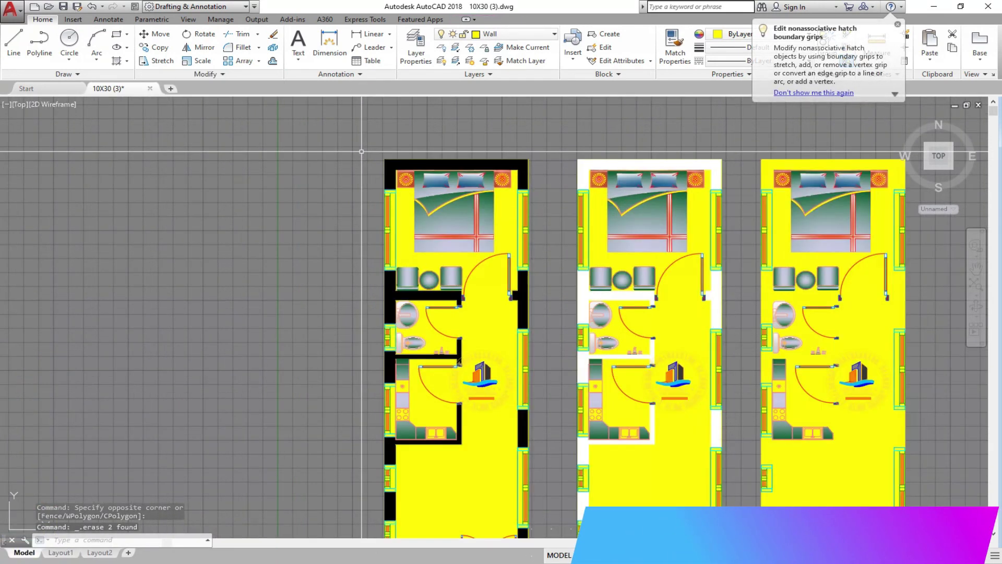
left_click(64, 7)
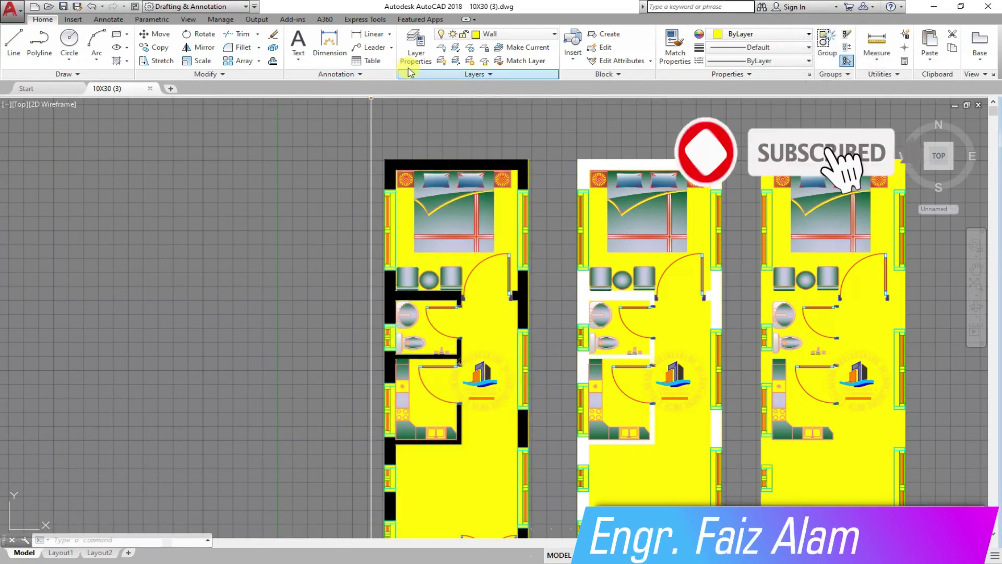
Make the left plan's hatch background purple (100,33,101)
left_click(553, 34)
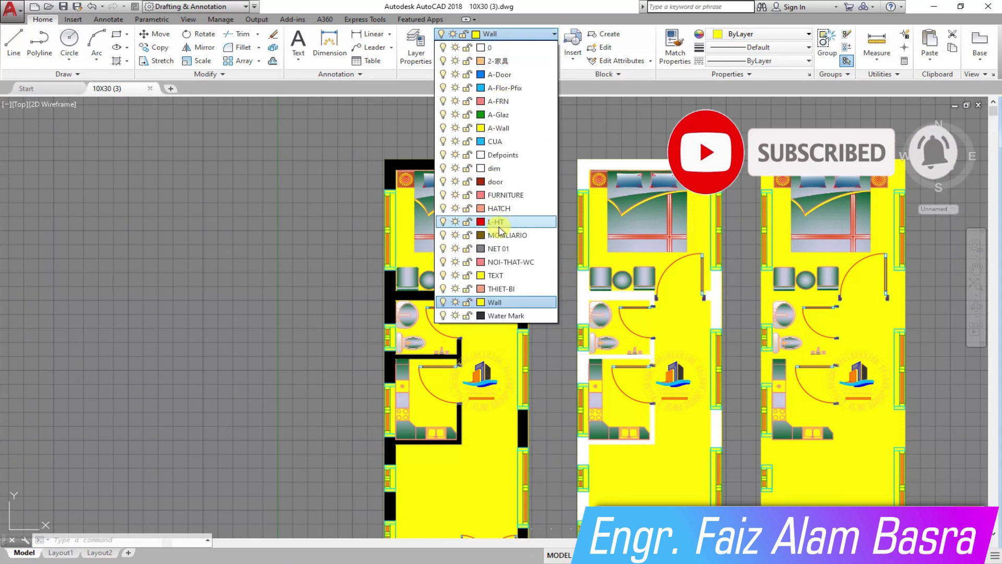
left_click(526, 33)
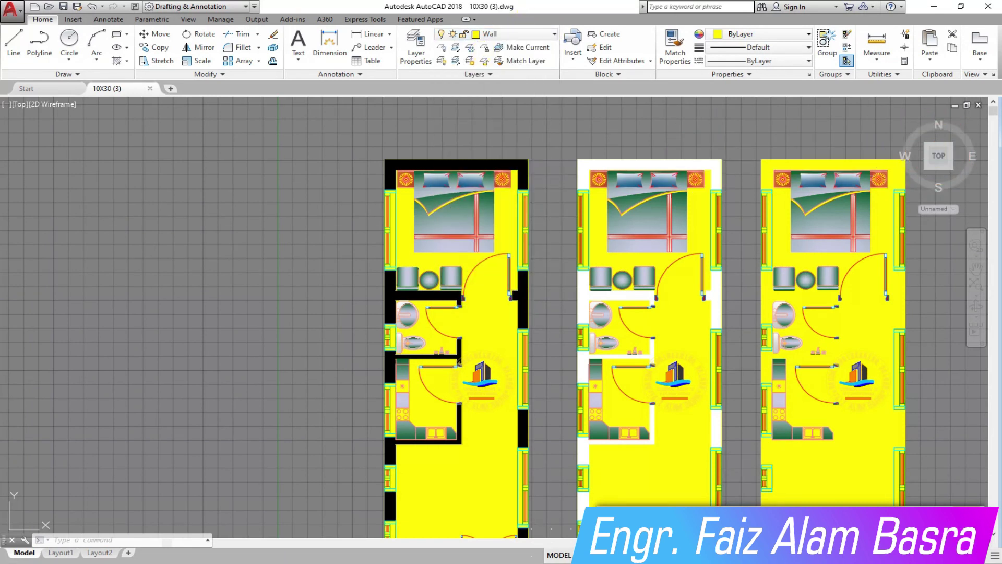
left_click(389, 292)
left_click(397, 48)
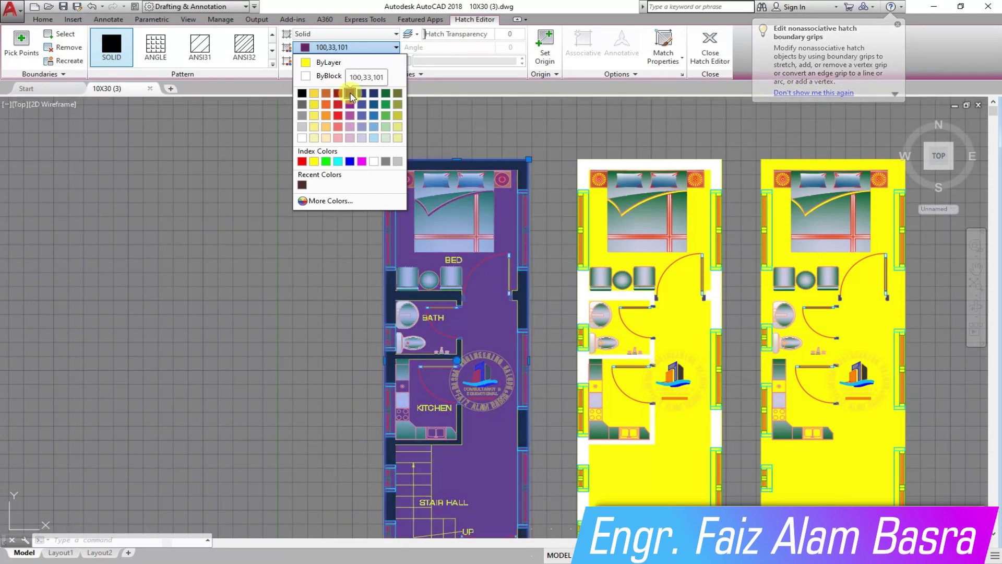
left_click(349, 94)
key("Escape")
Make the middle plan's hatch background Blue
left_click(636, 471)
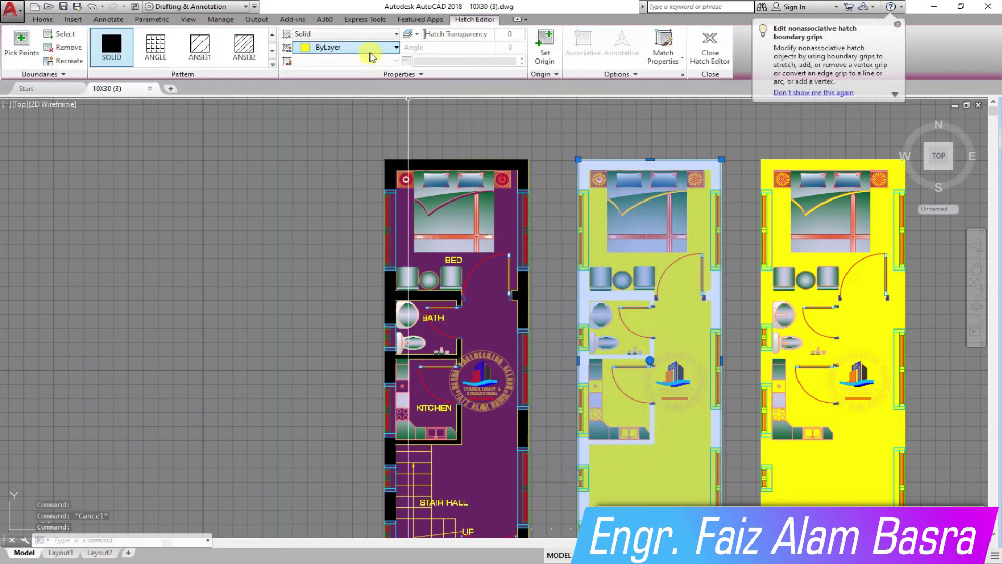
left_click(397, 50)
left_click(351, 160)
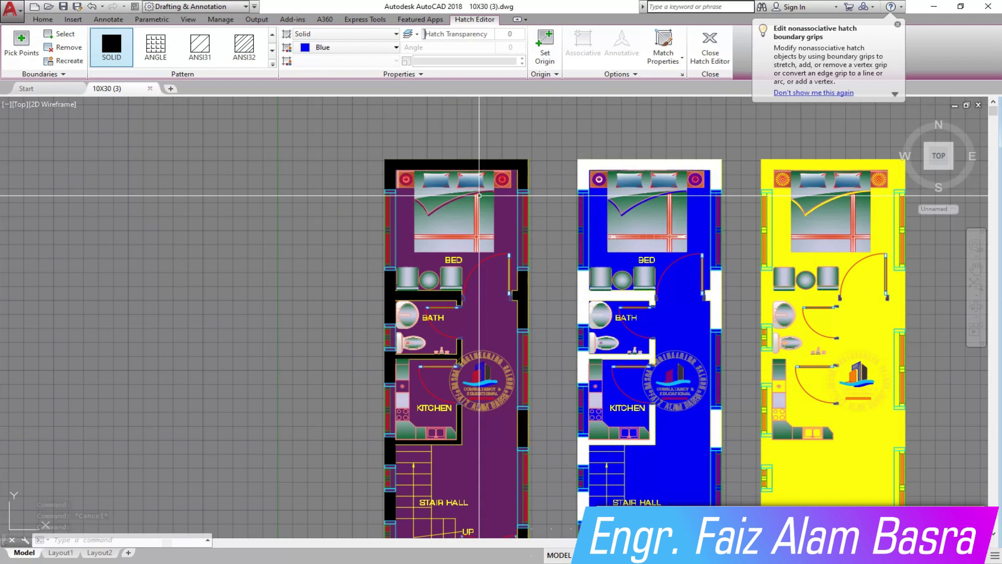
key("Escape")
Make the right plan's hatch background green
left_click(824, 483)
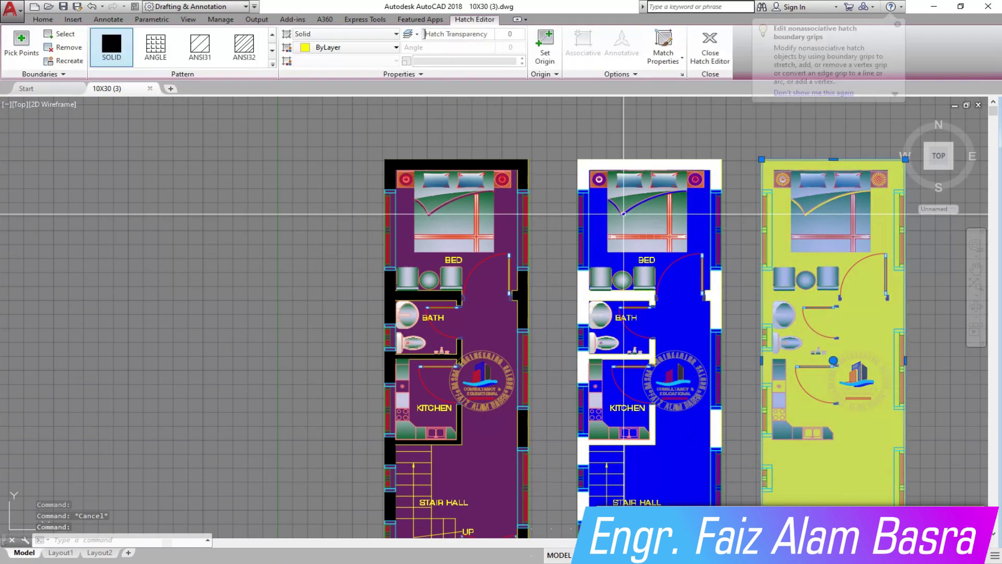
left_click(396, 51)
left_click(387, 83)
scroll(320, 144, "down", 2)
key("Escape")
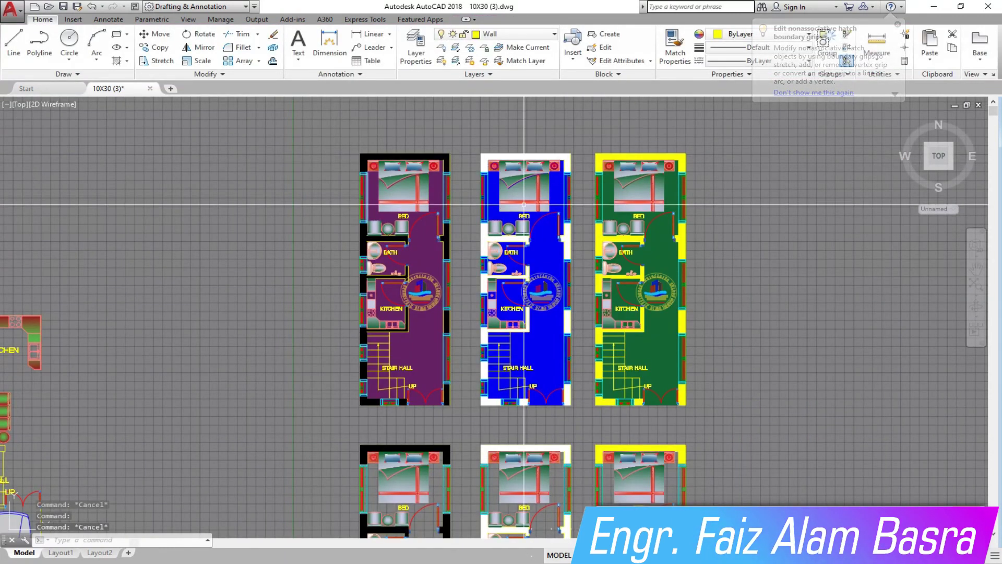
middle_click_drag(524, 205, 442, 200)
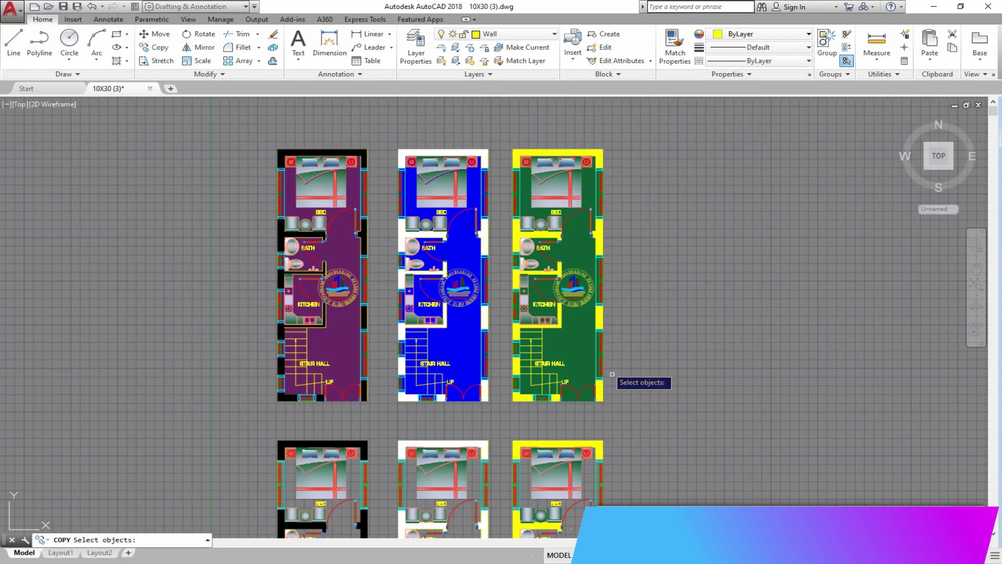
Copy the three coloured plans and place the copies above the originals
left_click(613, 374)
left_click(280, 217)
scroll(273, 380, "down", 4)
key("Return")
left_click(273, 367)
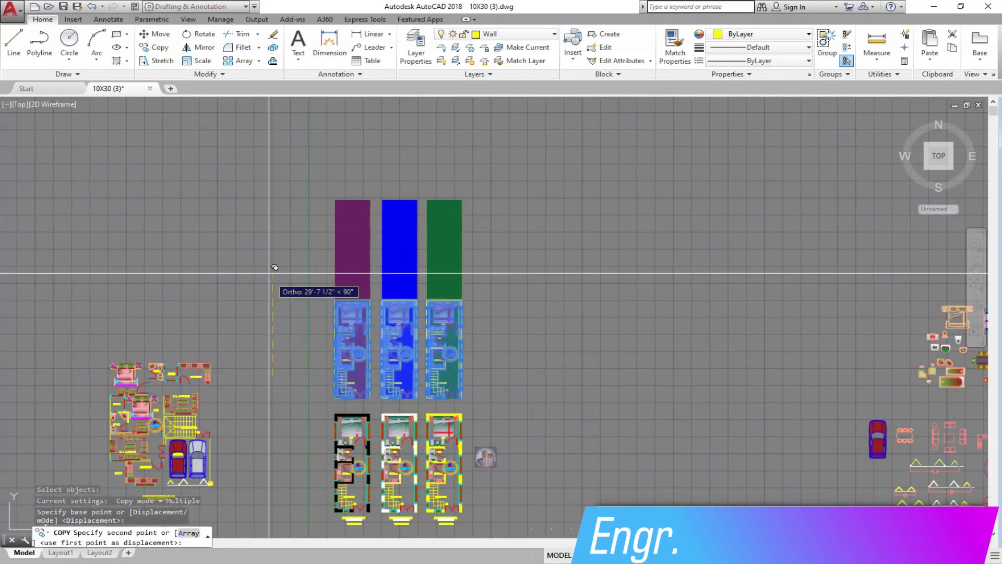
left_click(269, 264)
key("Escape")
scroll(321, 207, "up", 5)
Set the left plan's purple hatch transparency to 62
left_click(321, 208)
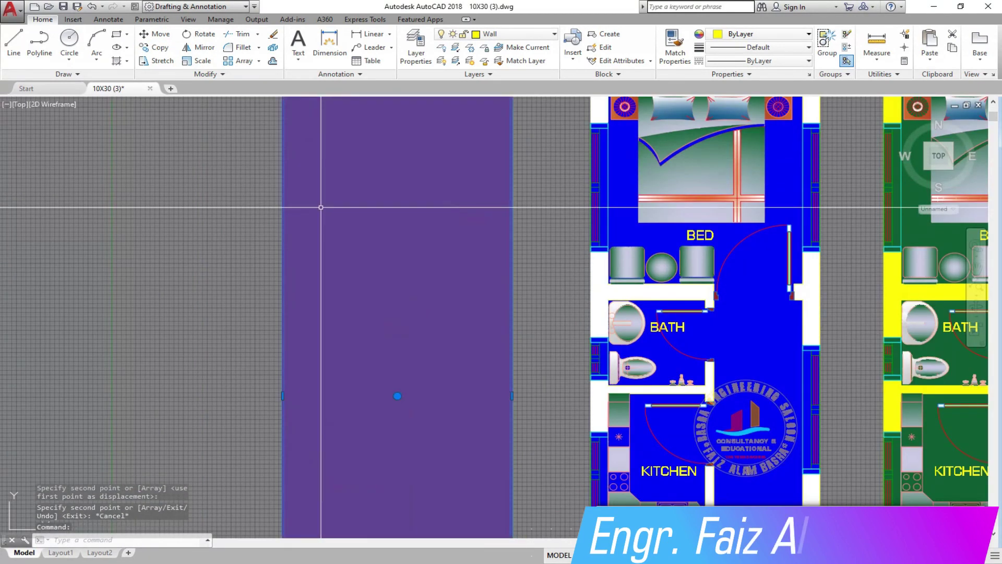
left_click_drag(425, 33, 491, 35)
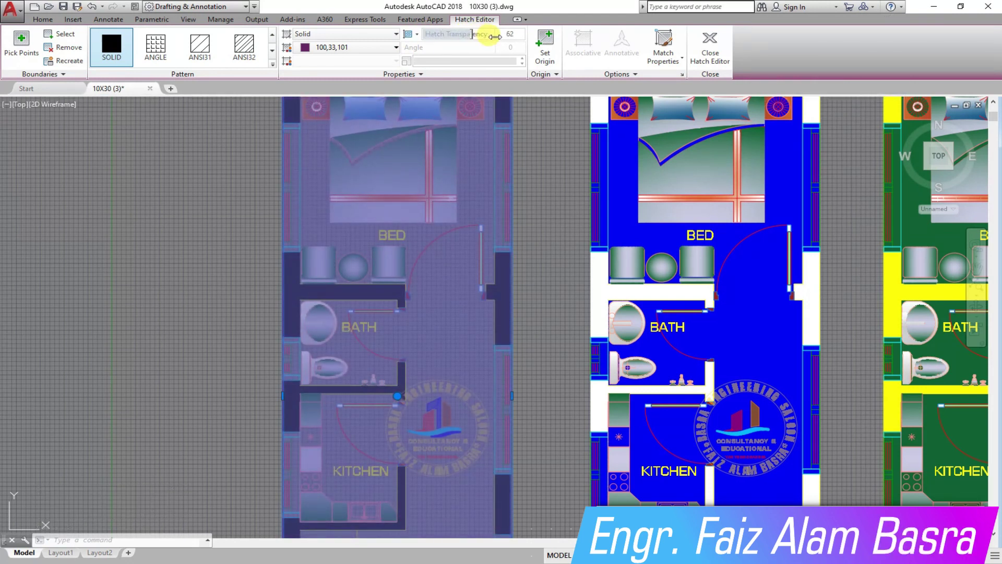
key("Escape")
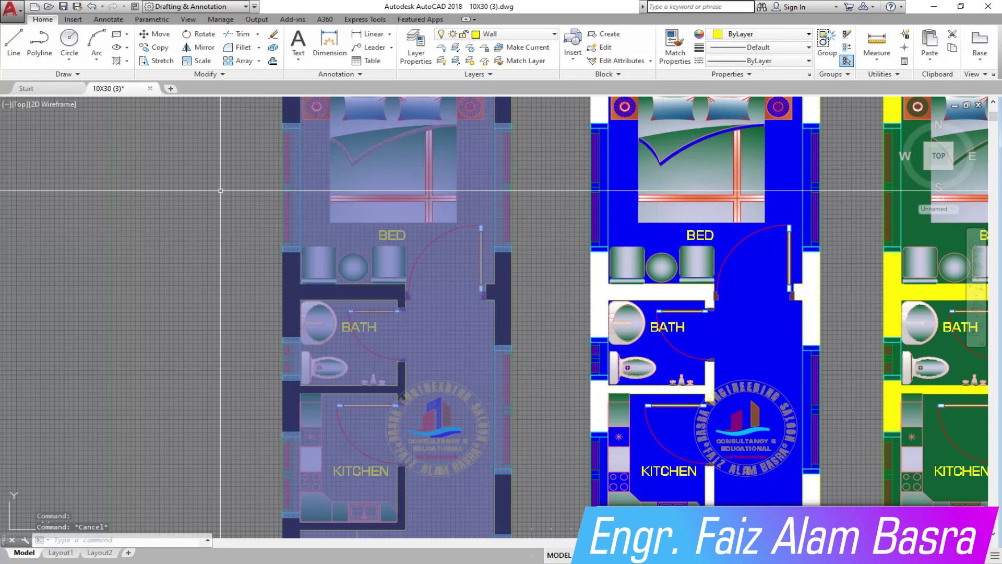
scroll(264, 325, "down", 4)
scroll(263, 325, "up", 2)
scroll(264, 326, "down", 2)
scroll(264, 326, "up", 2)
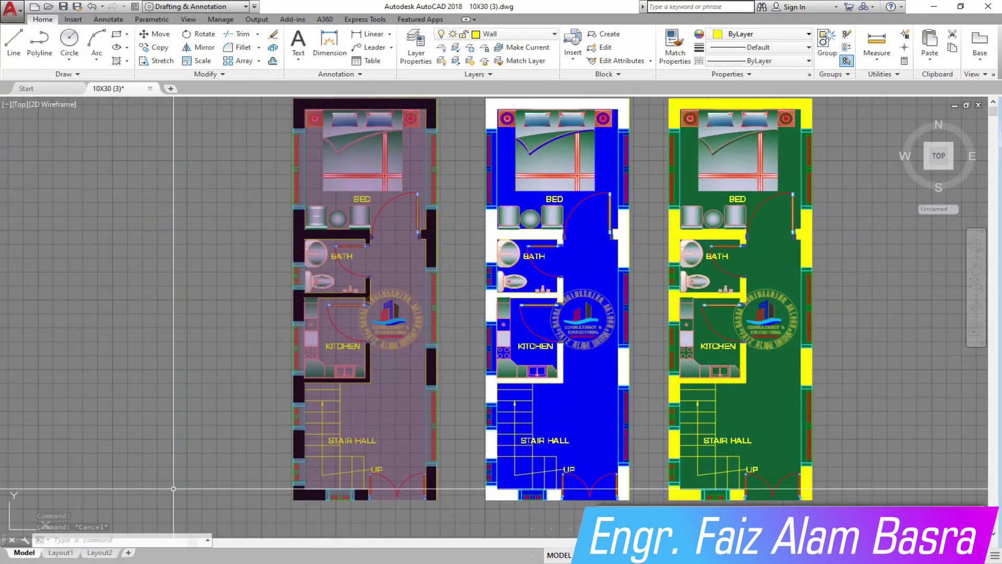
Recolour the left plan's hatch to Cyan
left_click(383, 366)
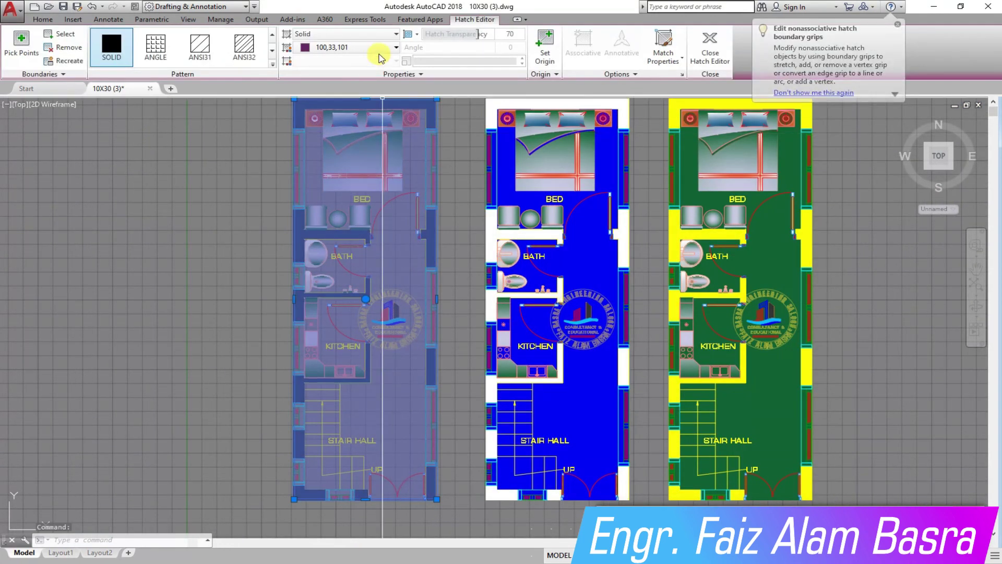
left_click(347, 47)
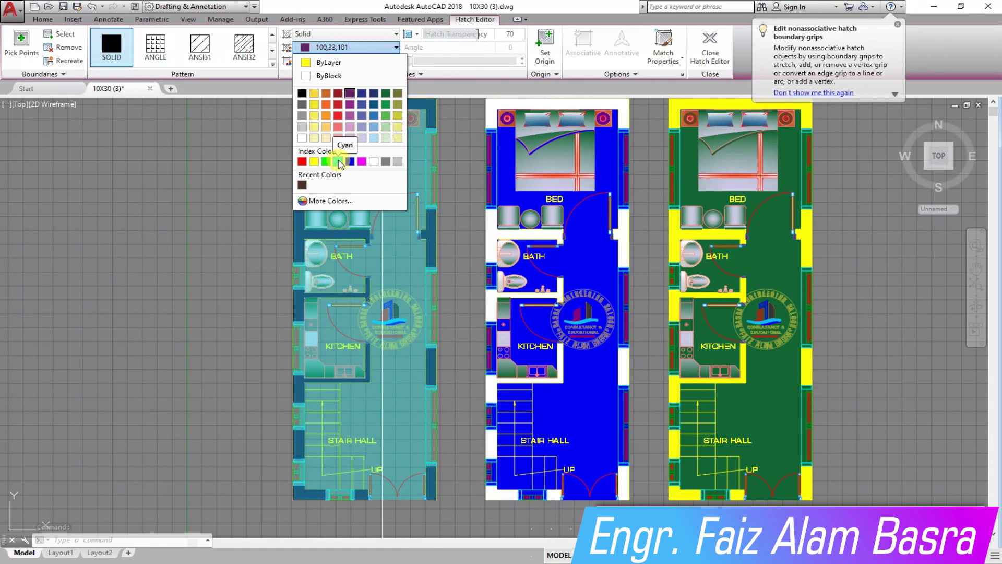
left_click(340, 163)
key("Escape")
Set the middle blue hatch's transparency to 66 and the right green hatch's to 73
left_click(523, 340)
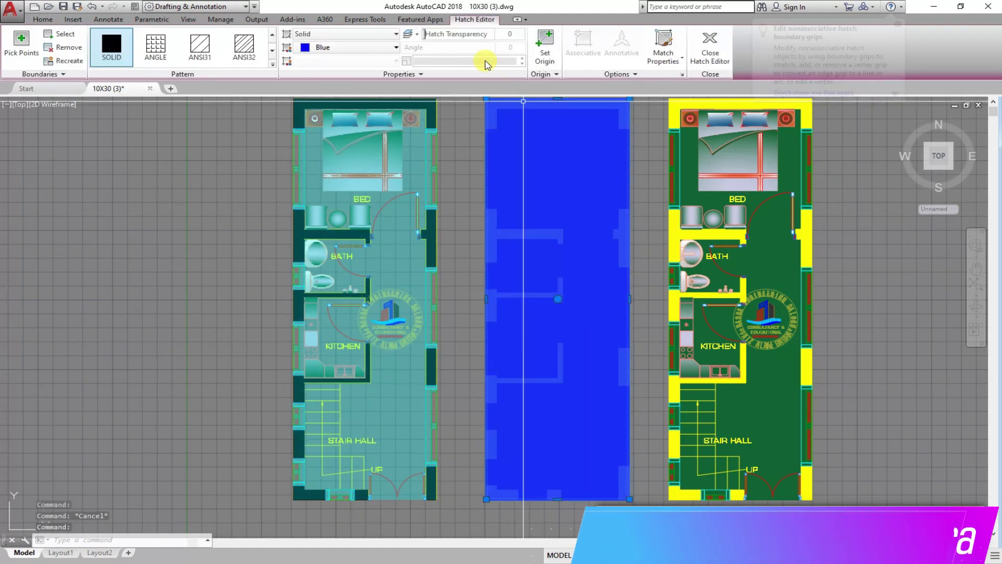
left_click_drag(433, 34, 485, 36)
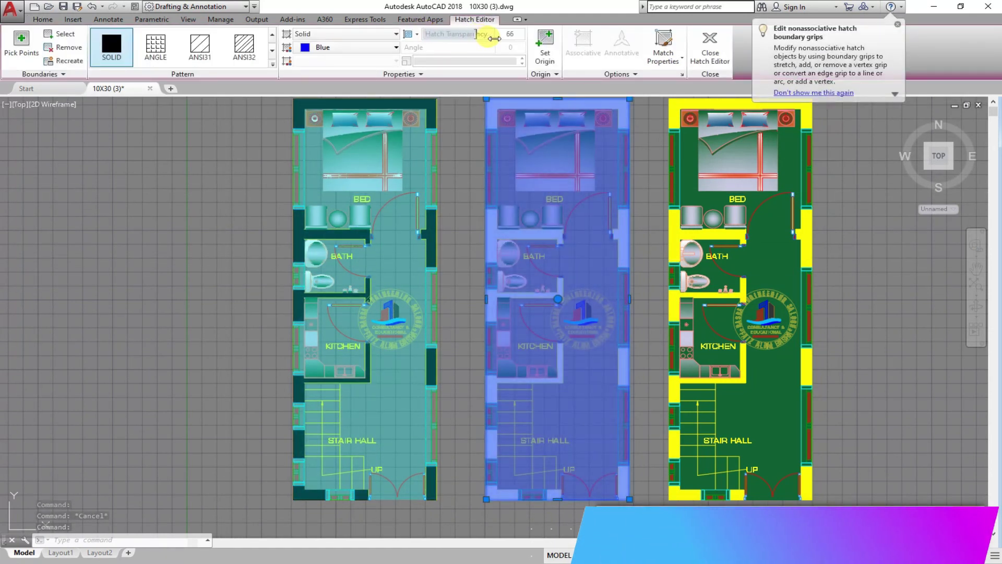
key("Escape")
left_click(741, 261)
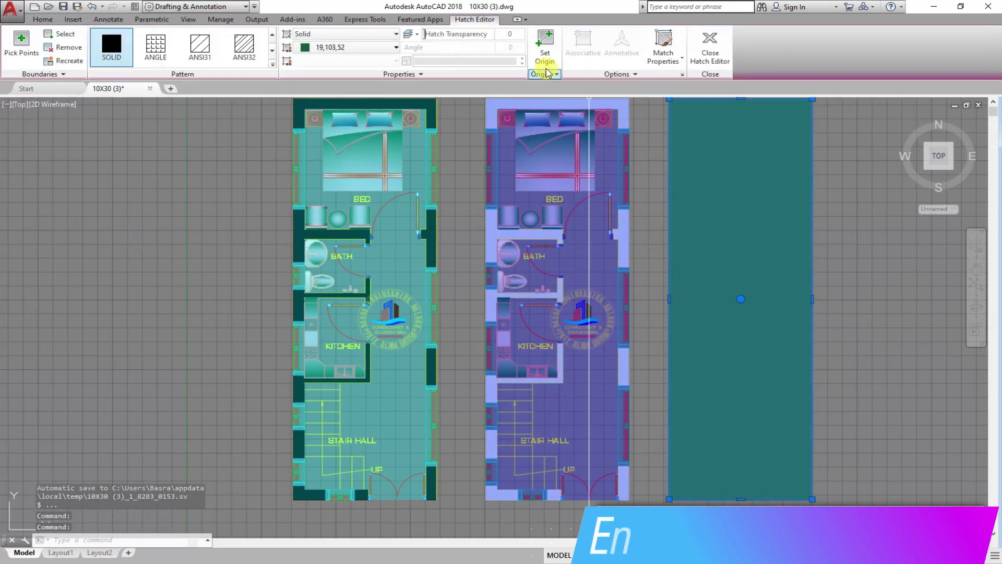
left_click_drag(422, 34, 498, 33)
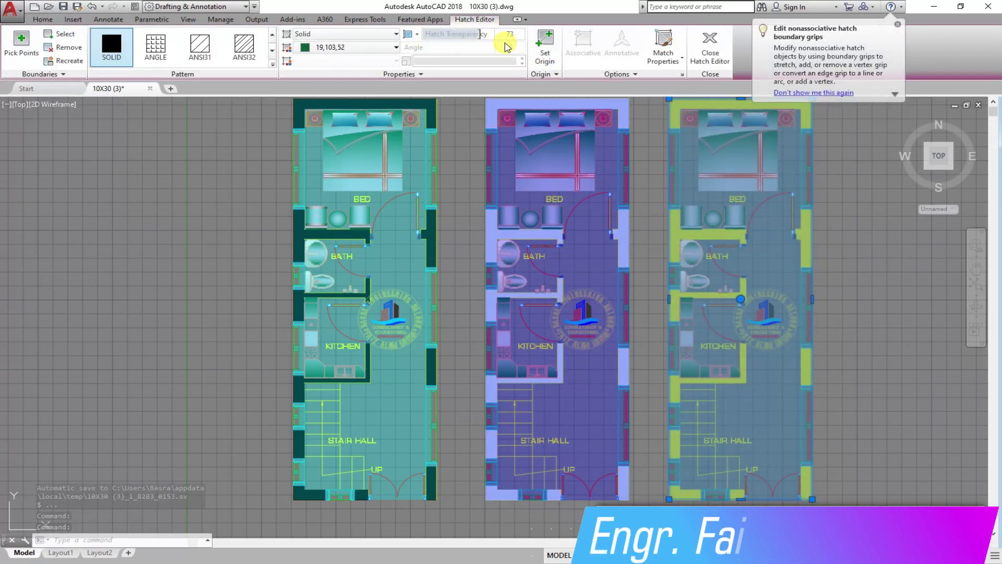
key("Escape")
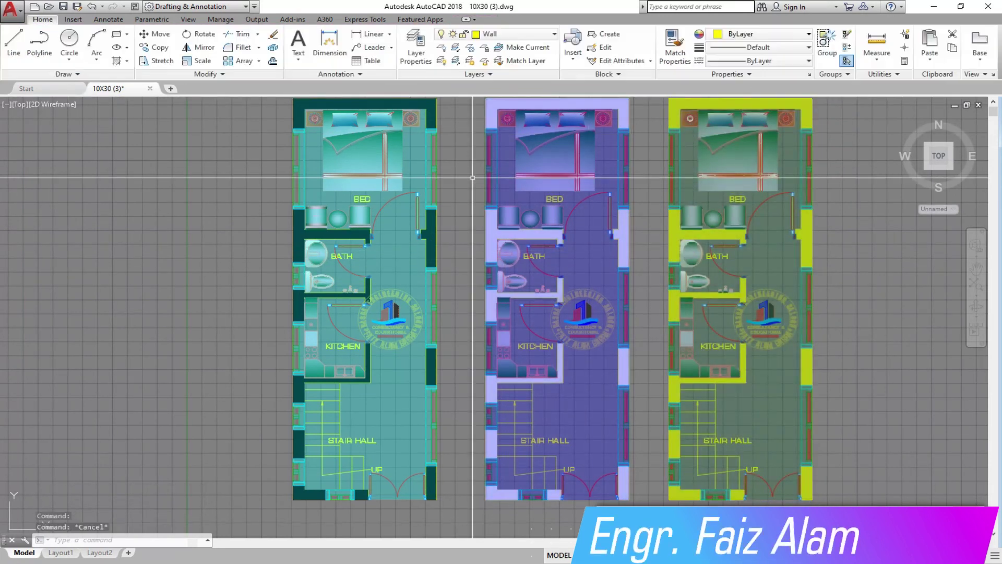
Send the left plan's cyan hatch to the back, behind its walls and furniture
left_click(399, 432)
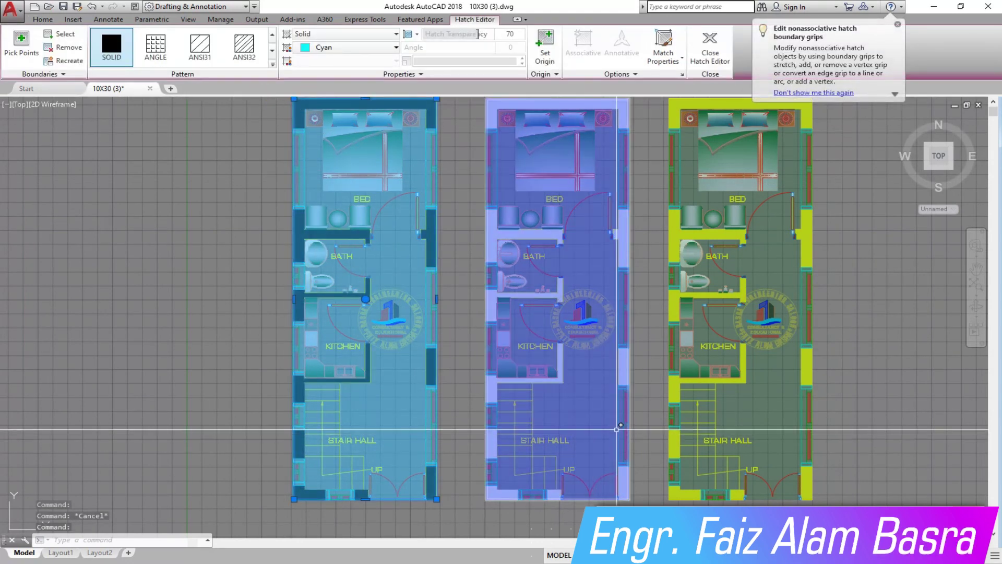
left_click(43, 20)
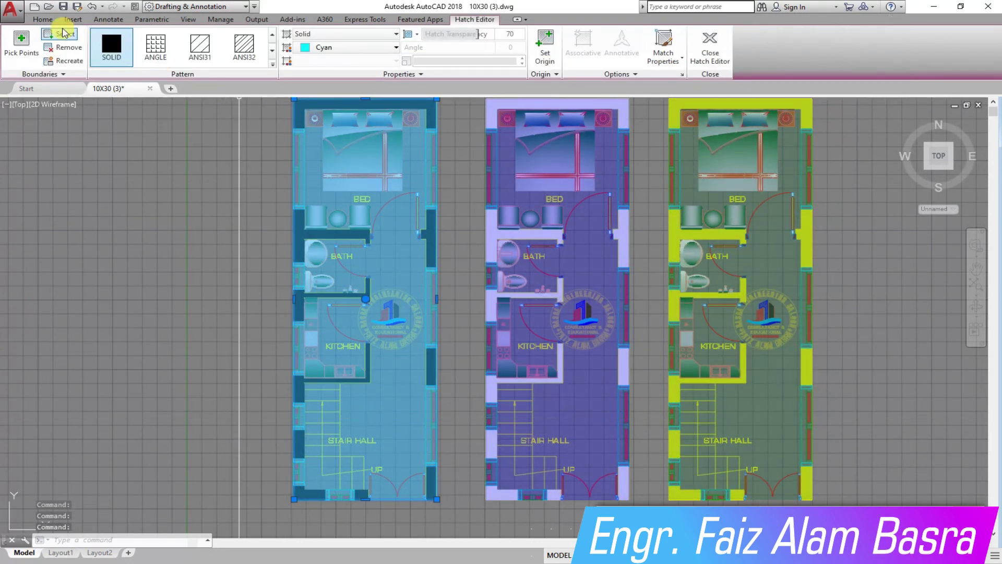
left_click(186, 75)
left_click(254, 86)
left_click(266, 131)
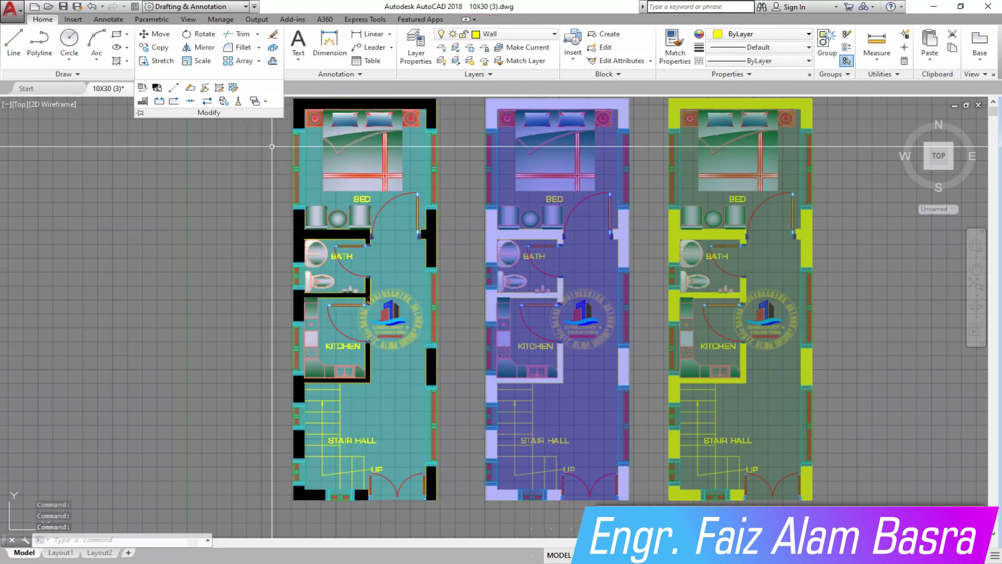
left_click(594, 269)
left_click(256, 62)
Send the middle blue hatch and the right green hatch to the back
left_click(58, 24)
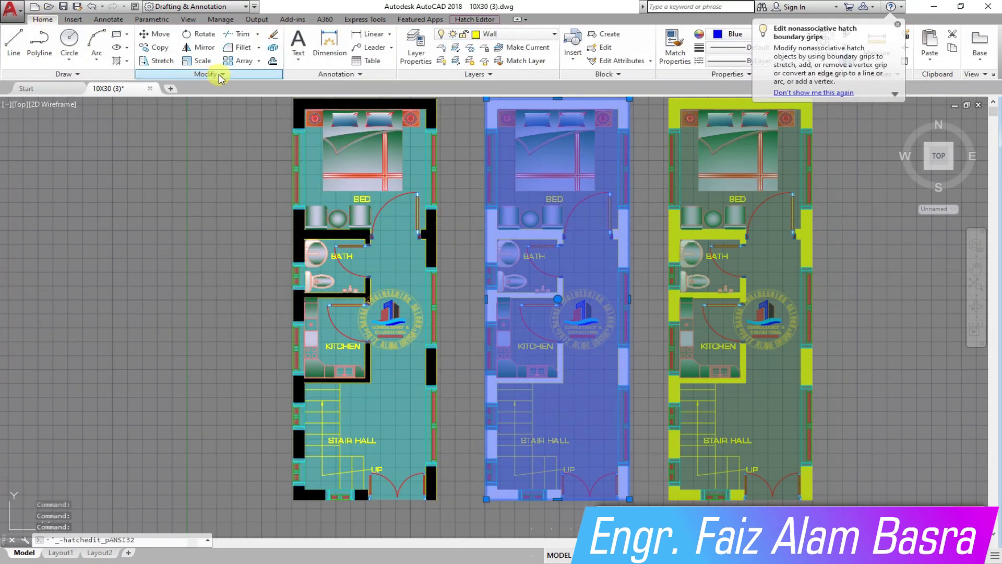
left_click(209, 74)
left_click(266, 101)
left_click(724, 406)
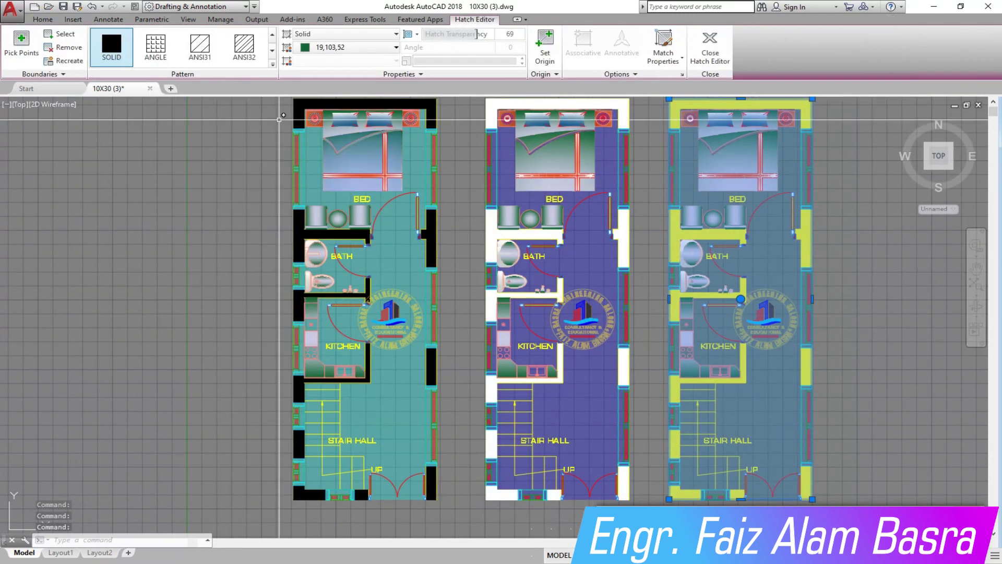
left_click(43, 23)
left_click(267, 99)
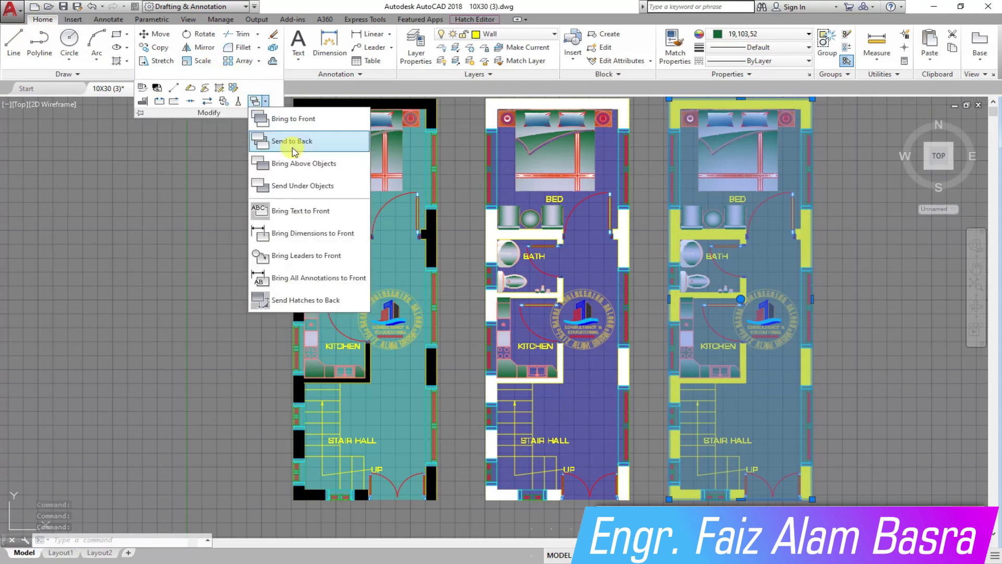
left_click(287, 149)
left_click(977, 269)
mouse_move(861, 260)
left_mouse_down()
mouse_move(744, 259)
mouse_move(745, 301)
mouse_move(762, 329)
left_mouse_up()
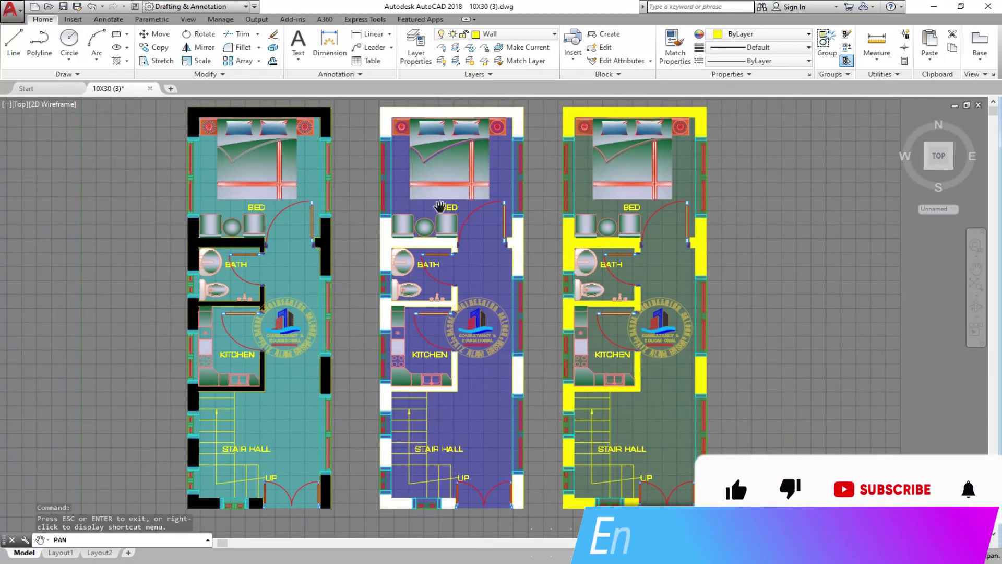
scroll(314, 285, "down", 3)
Copy the three top plans and place the copies to the right of the originals
scroll(480, 279, "up", 1)
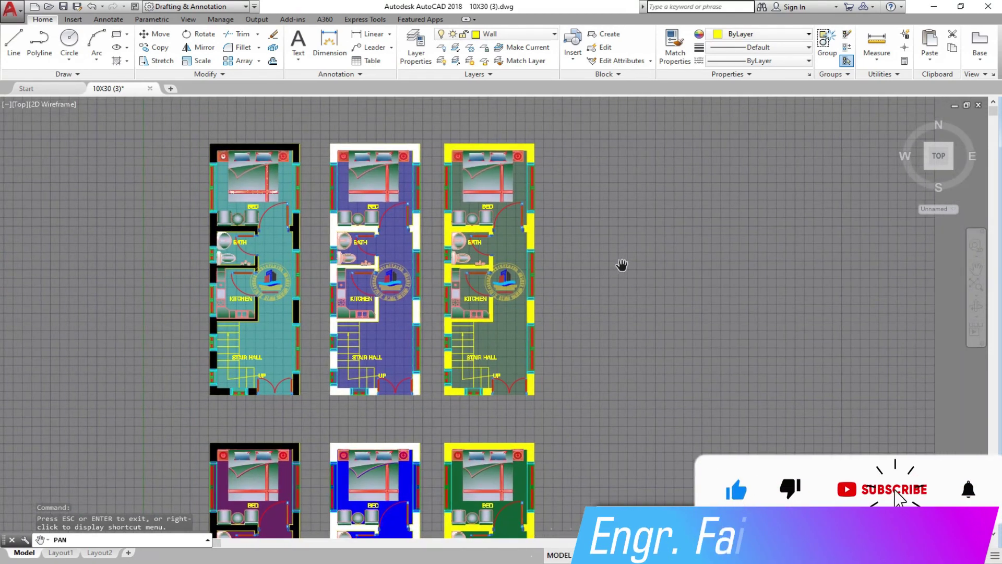
right_click(658, 253)
left_click(679, 260)
left_click(156, 47)
left_click(626, 403)
left_click(213, 148)
key("Return")
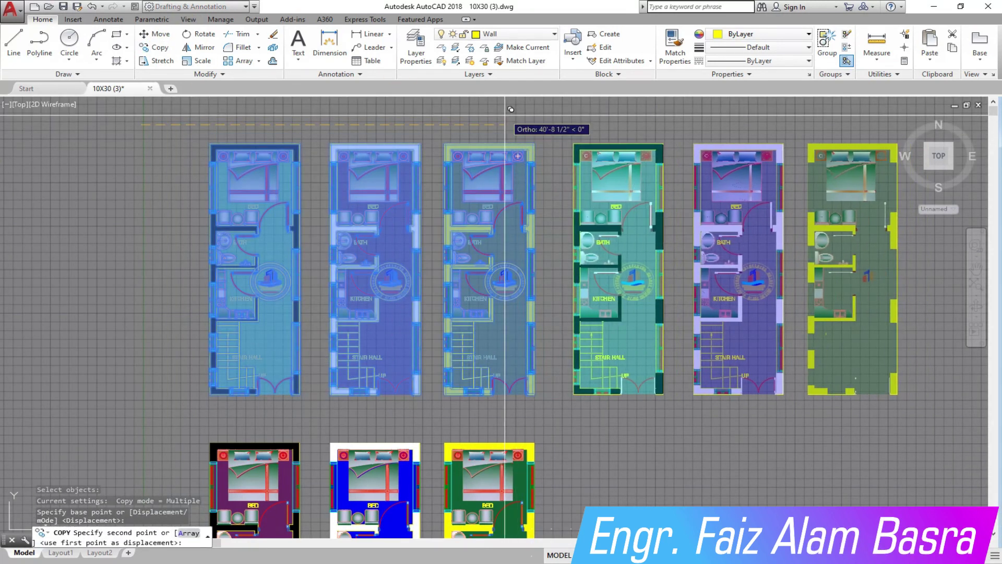
left_click(554, 143)
key("Escape")
Select the fourth plan's cyan hatch and preview alternative hatch colours
scroll(515, 209, "down", 2)
scroll(515, 208, "up", 3)
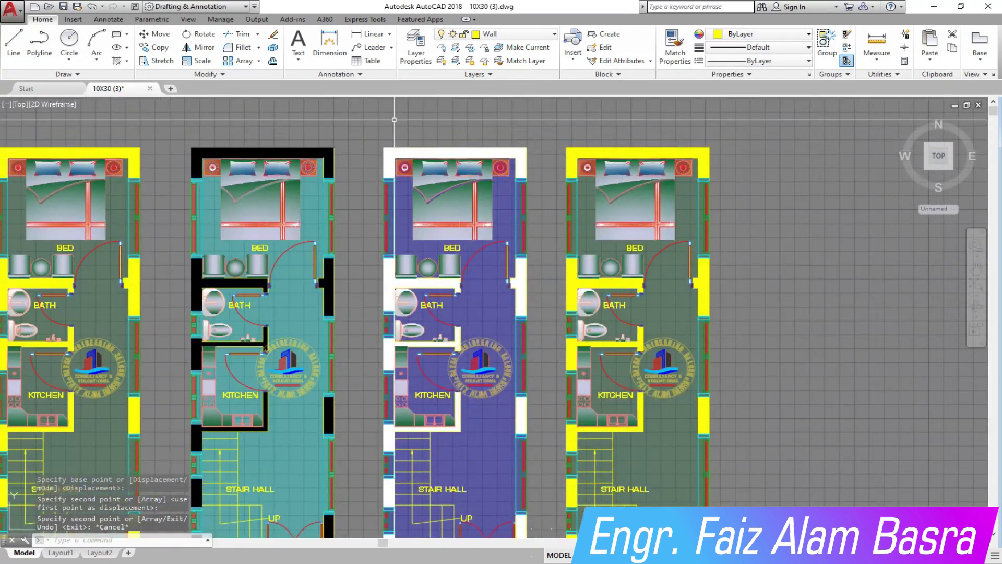
scroll(469, 209, "down", 3)
scroll(451, 199, "up", 5)
left_click(451, 199)
left_click(396, 47)
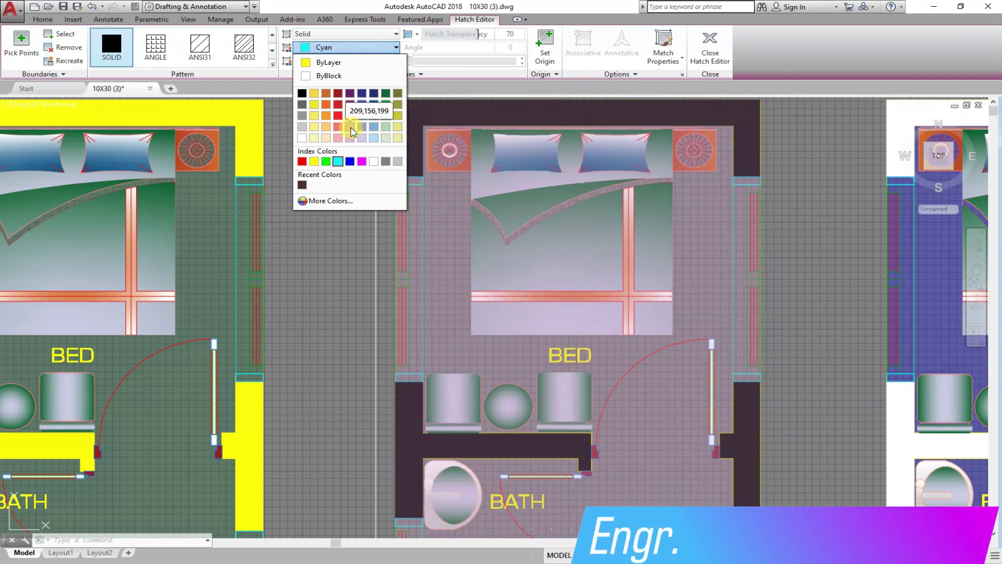
Make the fourth plan's hatch pink and the fifth plan's hatch Magenta
left_click(340, 130)
key("Escape")
scroll(666, 196, "down", 3)
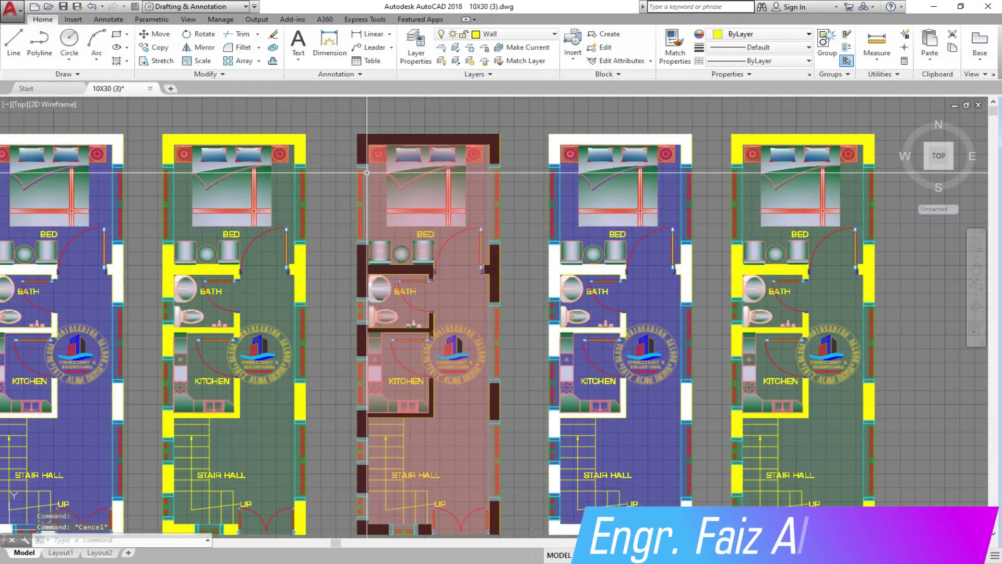
left_click(666, 196)
left_click(395, 47)
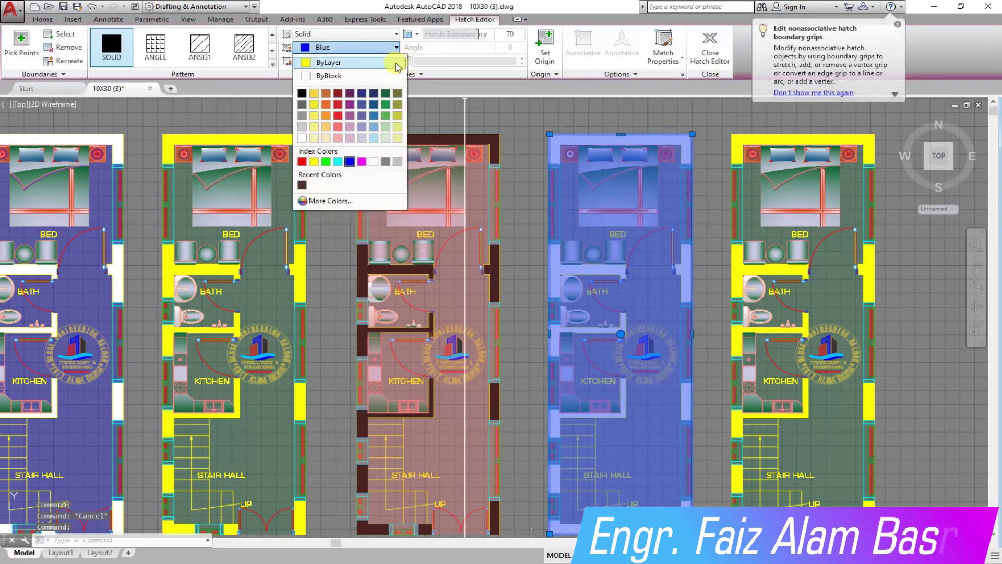
key("Escape")
scroll(520, 130, "down", 3)
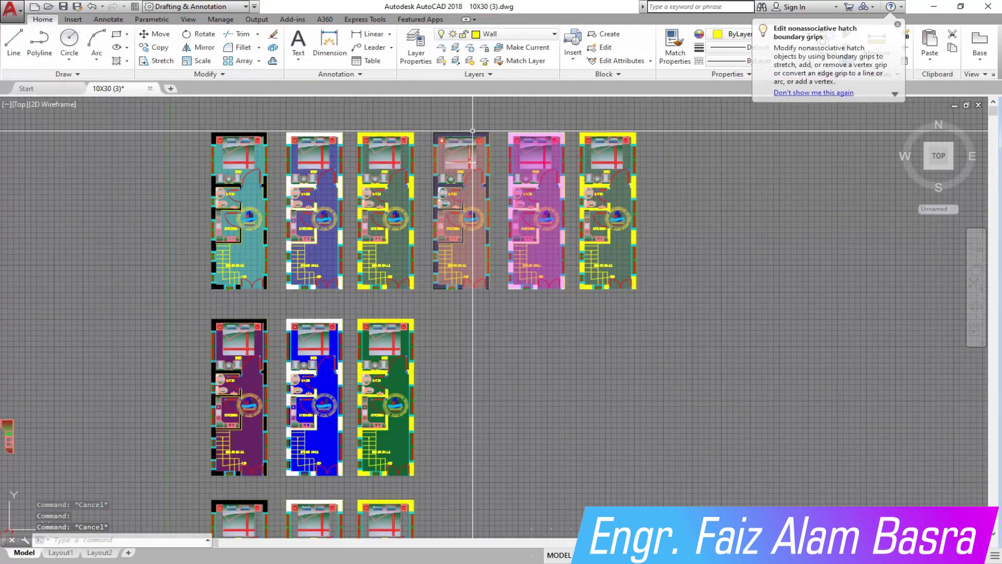
scroll(520, 130, "up", 3)
Give the rightmost plan's hatch the colour 34,52,110
left_click(678, 203)
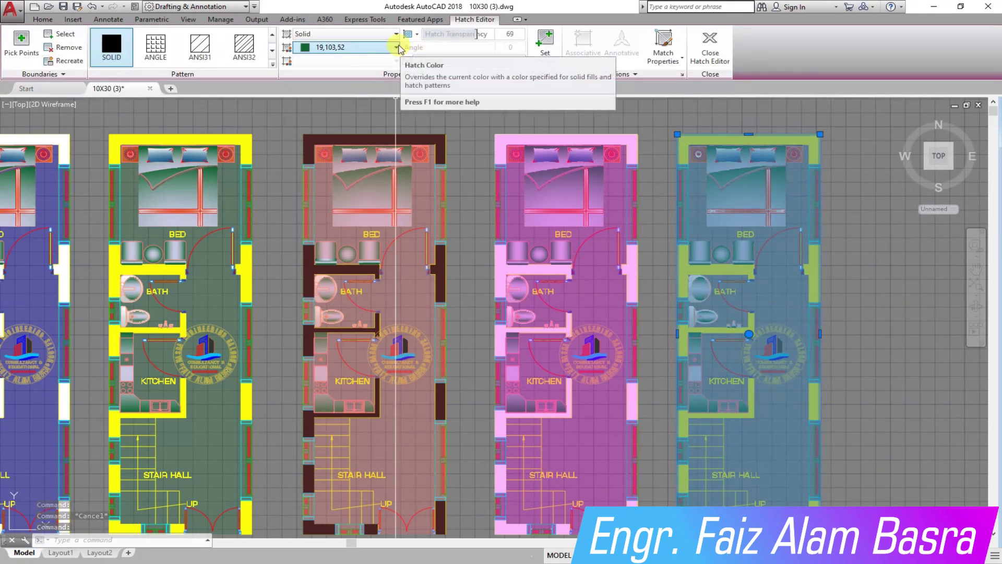
left_click(396, 47)
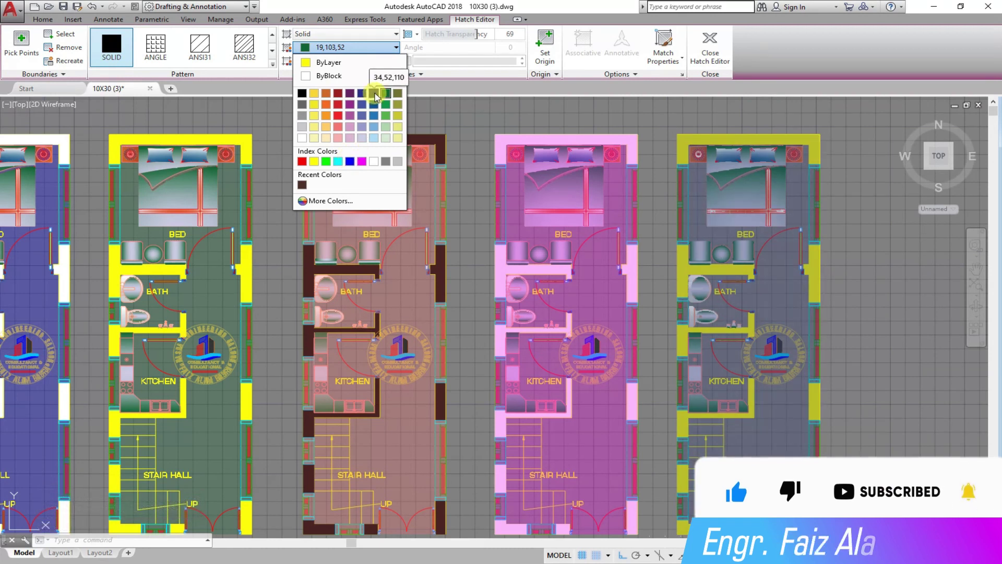
left_click(376, 93)
key("Escape")
left_click(42, 19)
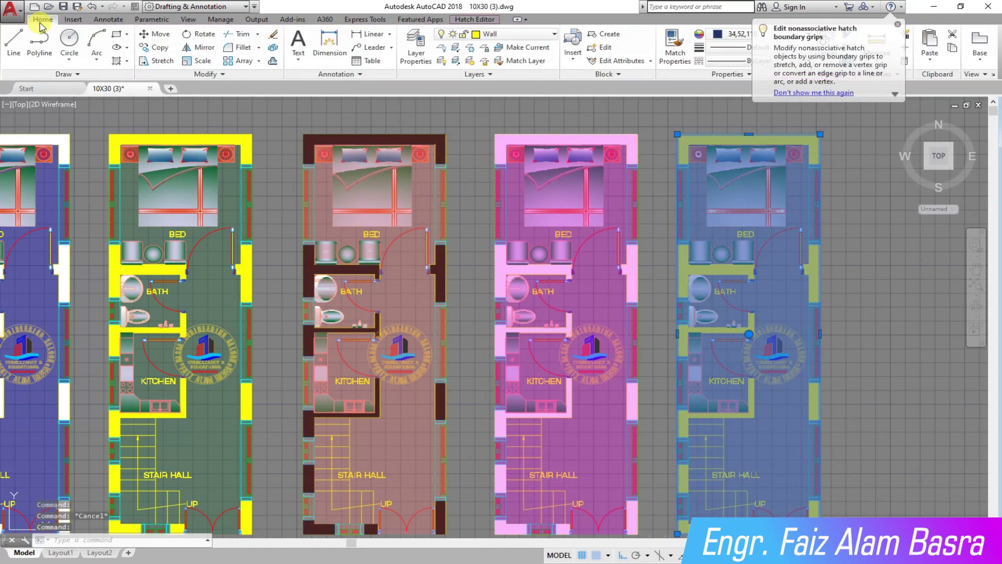
Send the dark blue hatch, then the magenta hatch, to the back
left_click(231, 77)
left_click(264, 100)
left_click(263, 137)
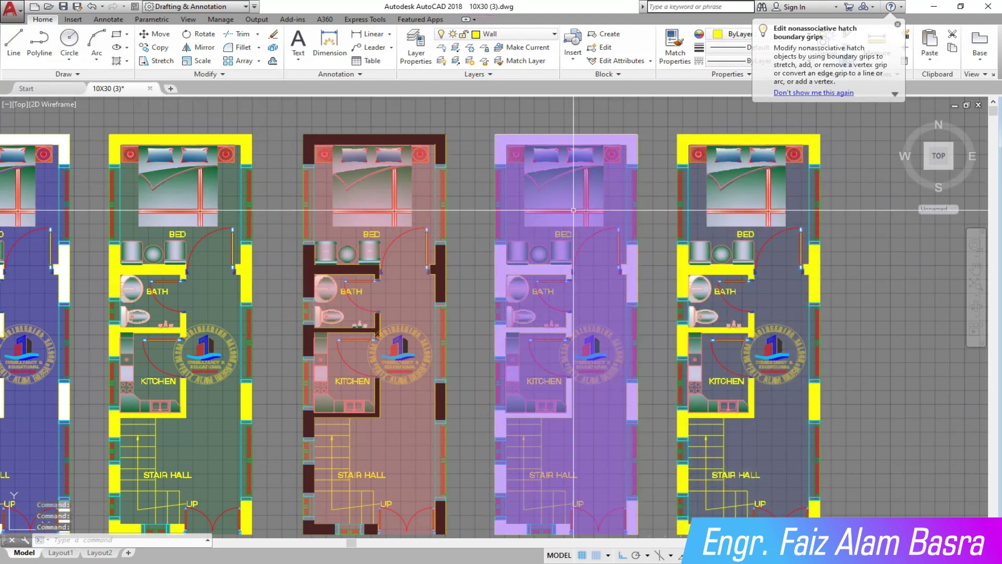
left_click(596, 254)
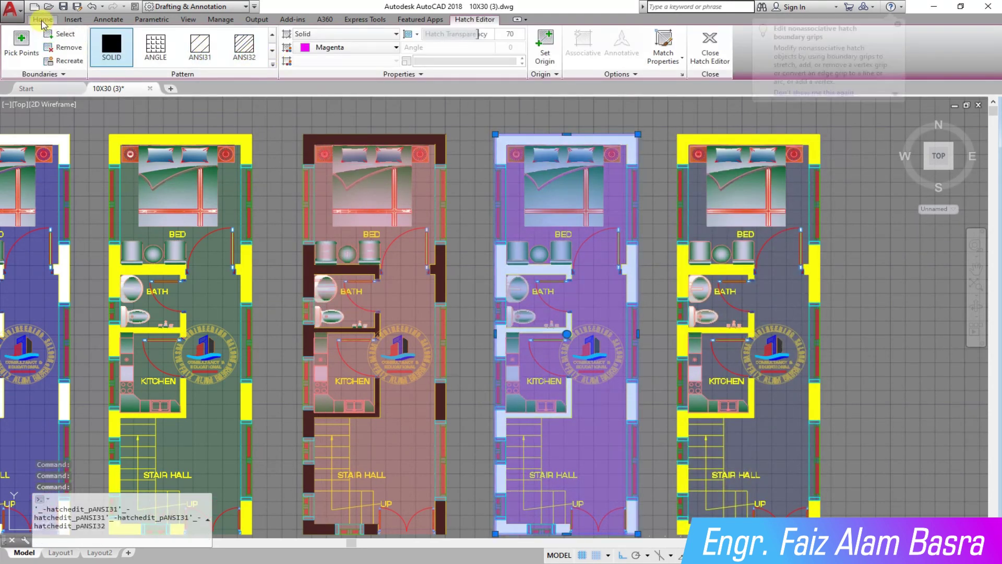
left_click(43, 19)
left_click(265, 100)
left_click(277, 138)
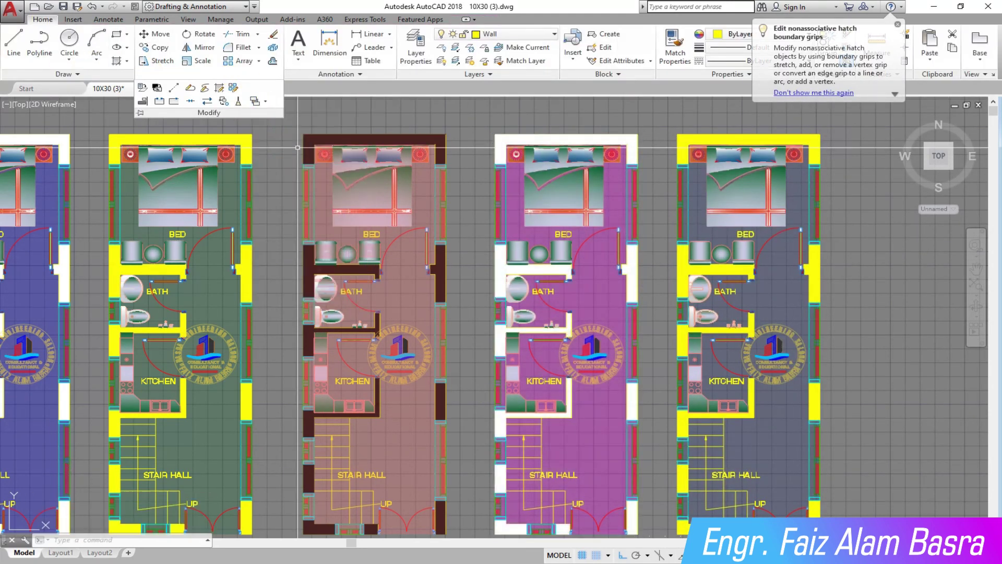
scroll(329, 167, "down", 3)
scroll(387, 418, "up", 3)
scroll(365, 275, "down", 3)
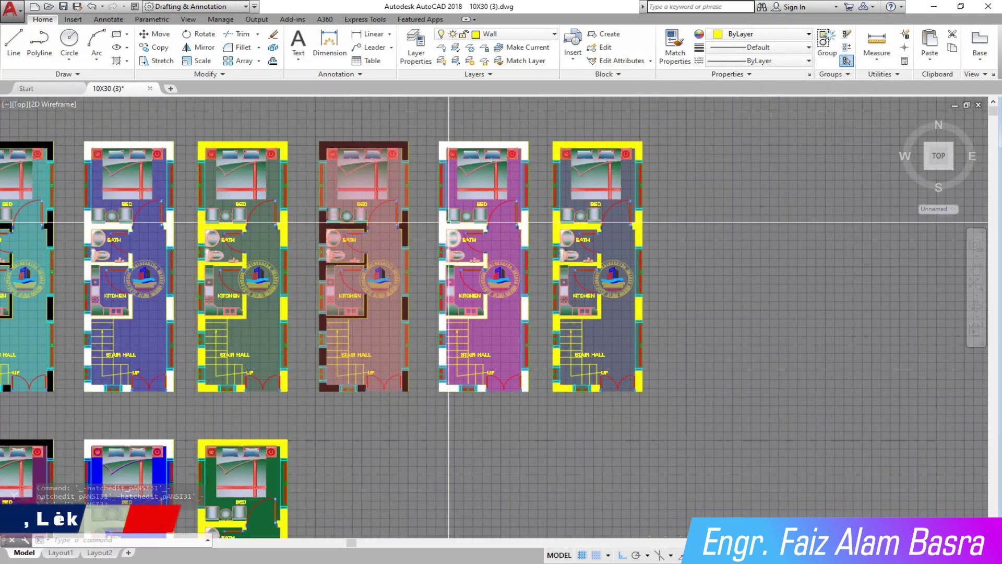
Pan across the six plan variants to review them, then save the drawing with Ctrl+S
scroll(419, 130, "up", 3)
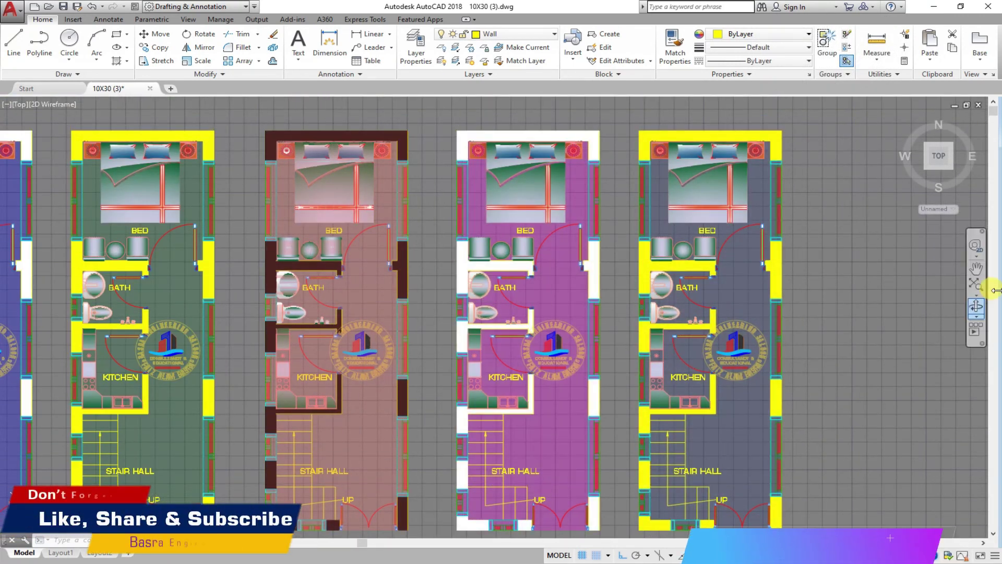
left_click(976, 269)
left_click_drag(919, 335, 917, 302)
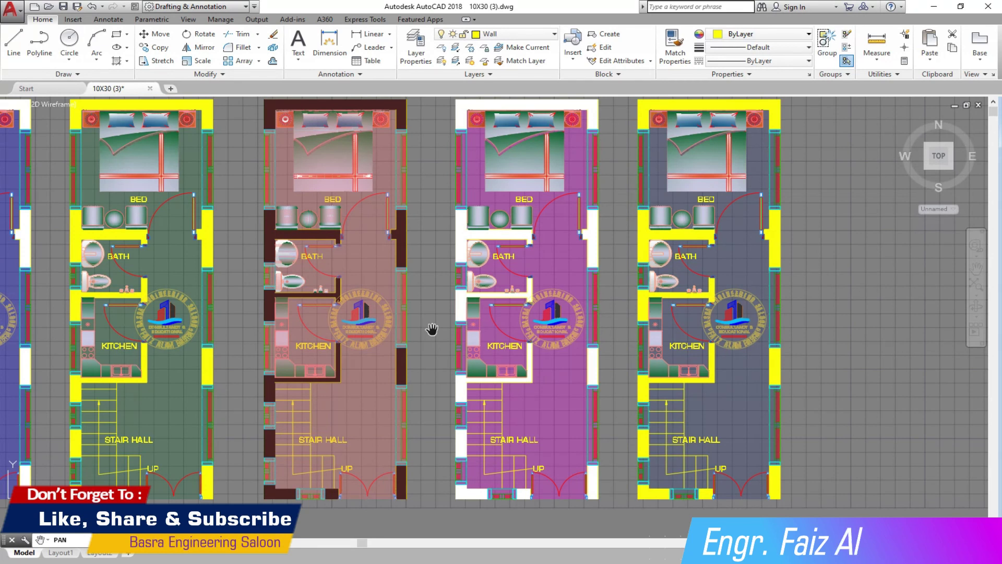
left_click_drag(282, 326, 696, 345)
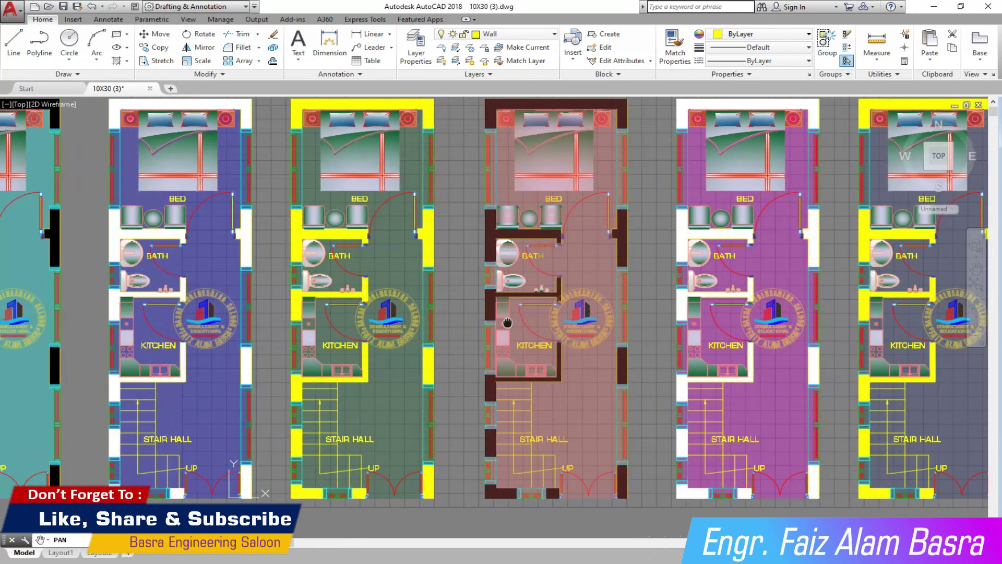
right_click(649, 332)
left_click(674, 337)
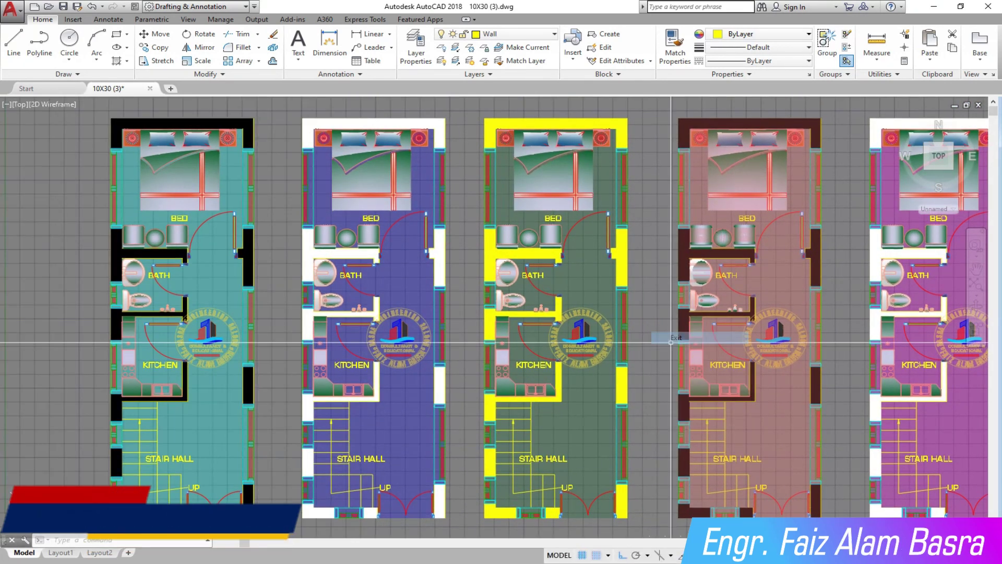
key("ctrl+s")
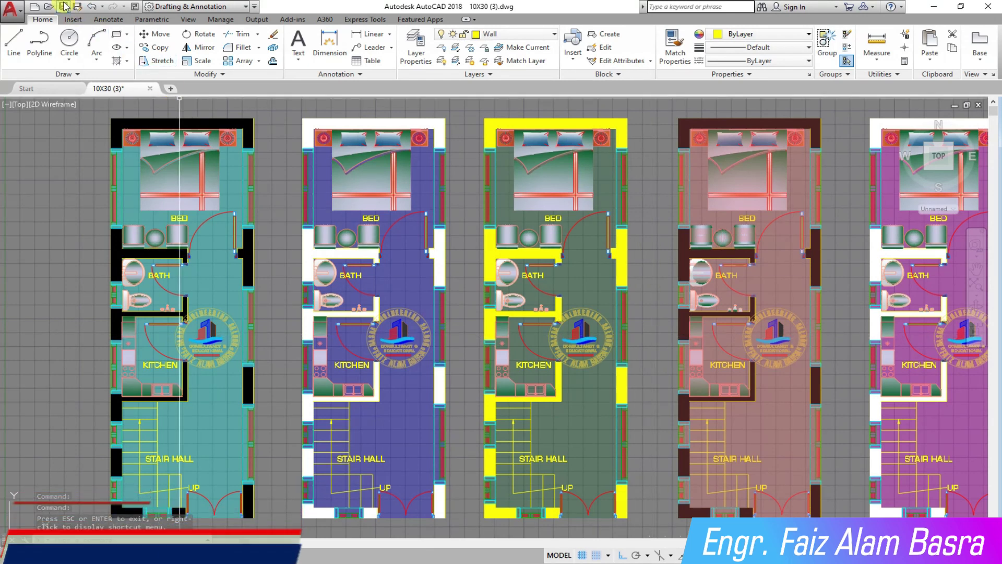